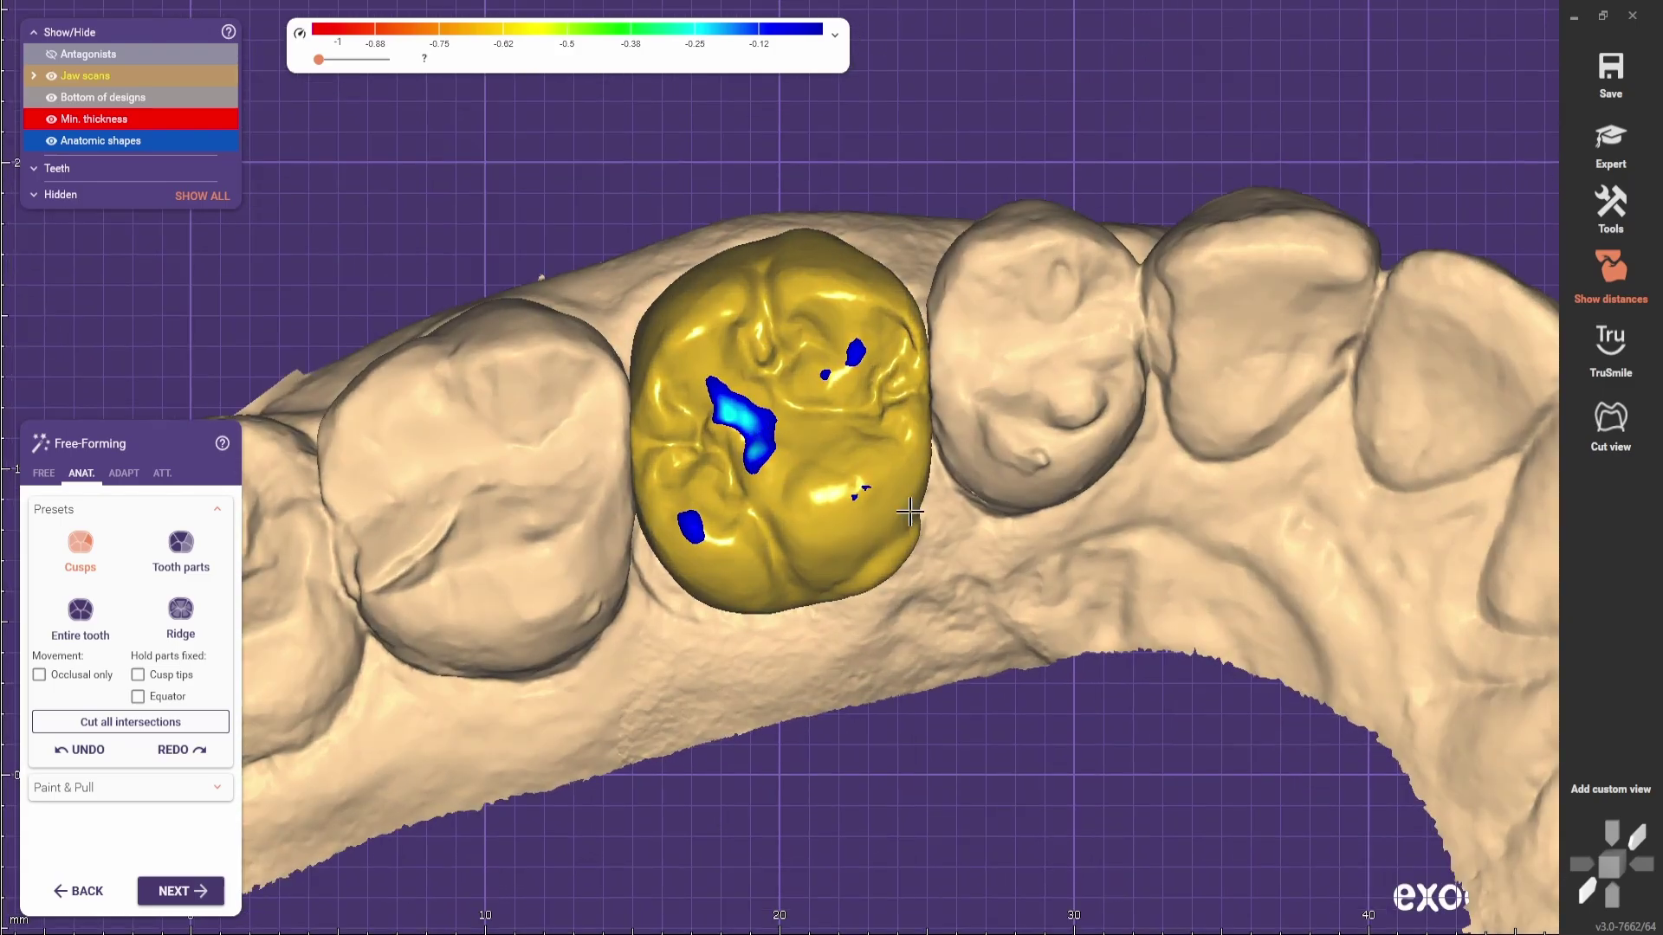
# - Examine the molar crown's occlusal surface, contact spots and fit between its neighbouring teeth from several angles
pyautogui.scroll(-2, 693, 554)
pyautogui.moveTo(693, 554); pyautogui.dragTo(818, 709, button='right')
pyautogui.scroll(-1, 818, 709)
pyautogui.scroll(1, 743, 633)
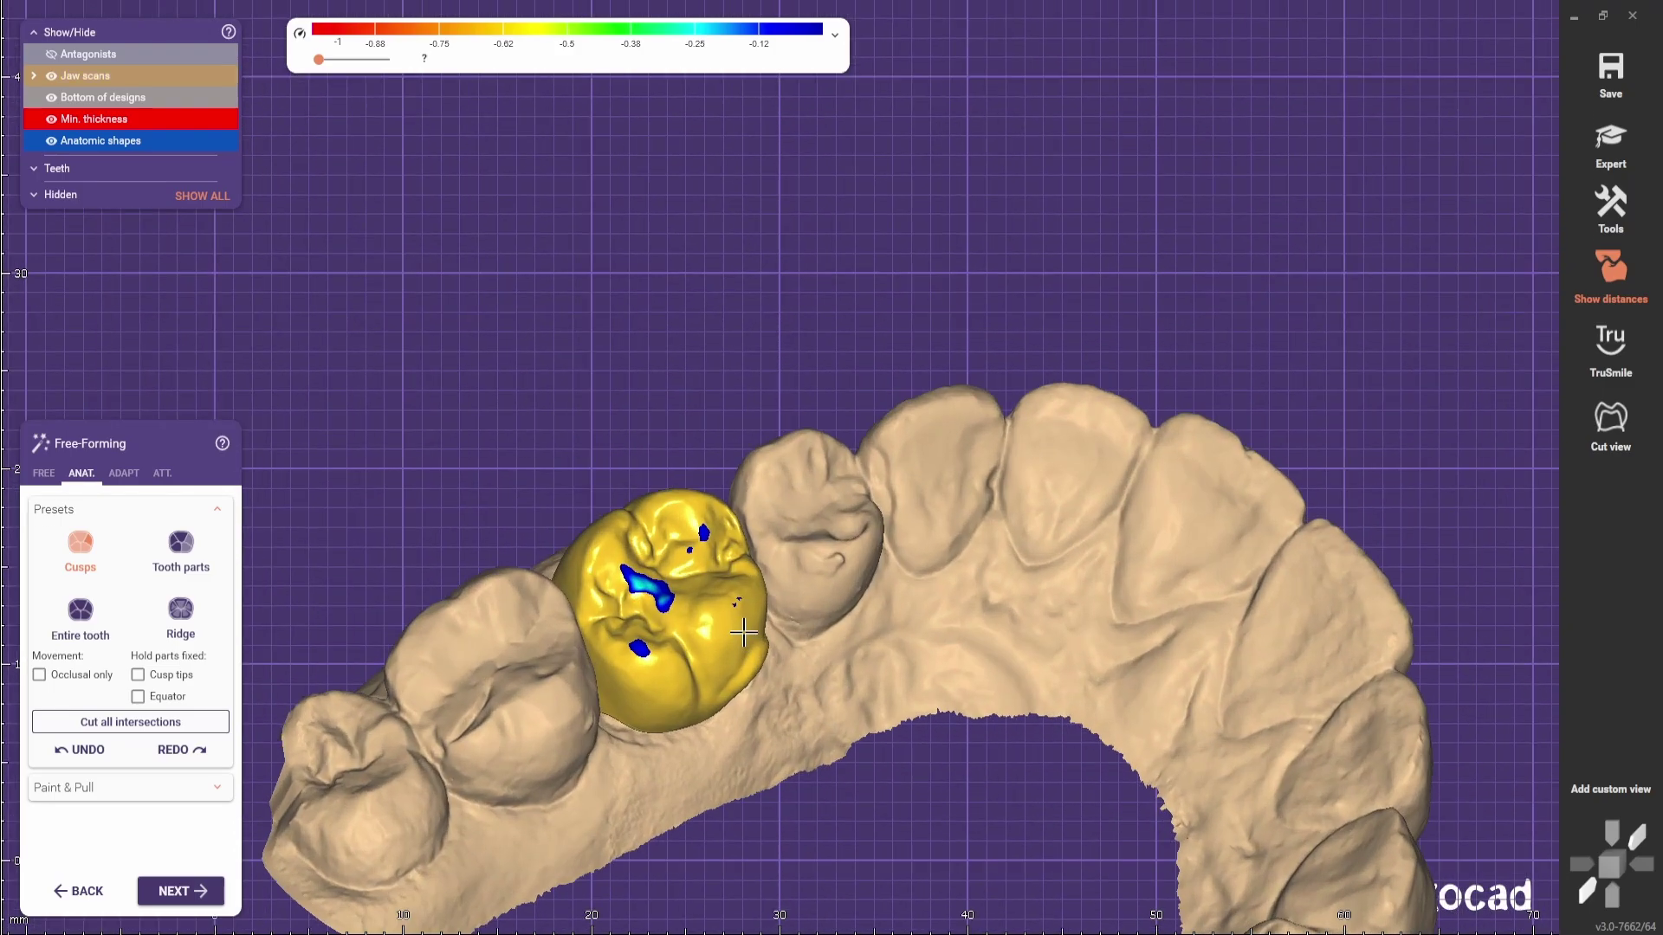
pyautogui.moveTo(874, 586); pyautogui.dragTo(802, 497, button='right')
pyautogui.scroll(2, 802, 497)
pyautogui.scroll(-2, 730, 554)
pyautogui.moveTo(730, 553); pyautogui.dragTo(755, 672, button='right')
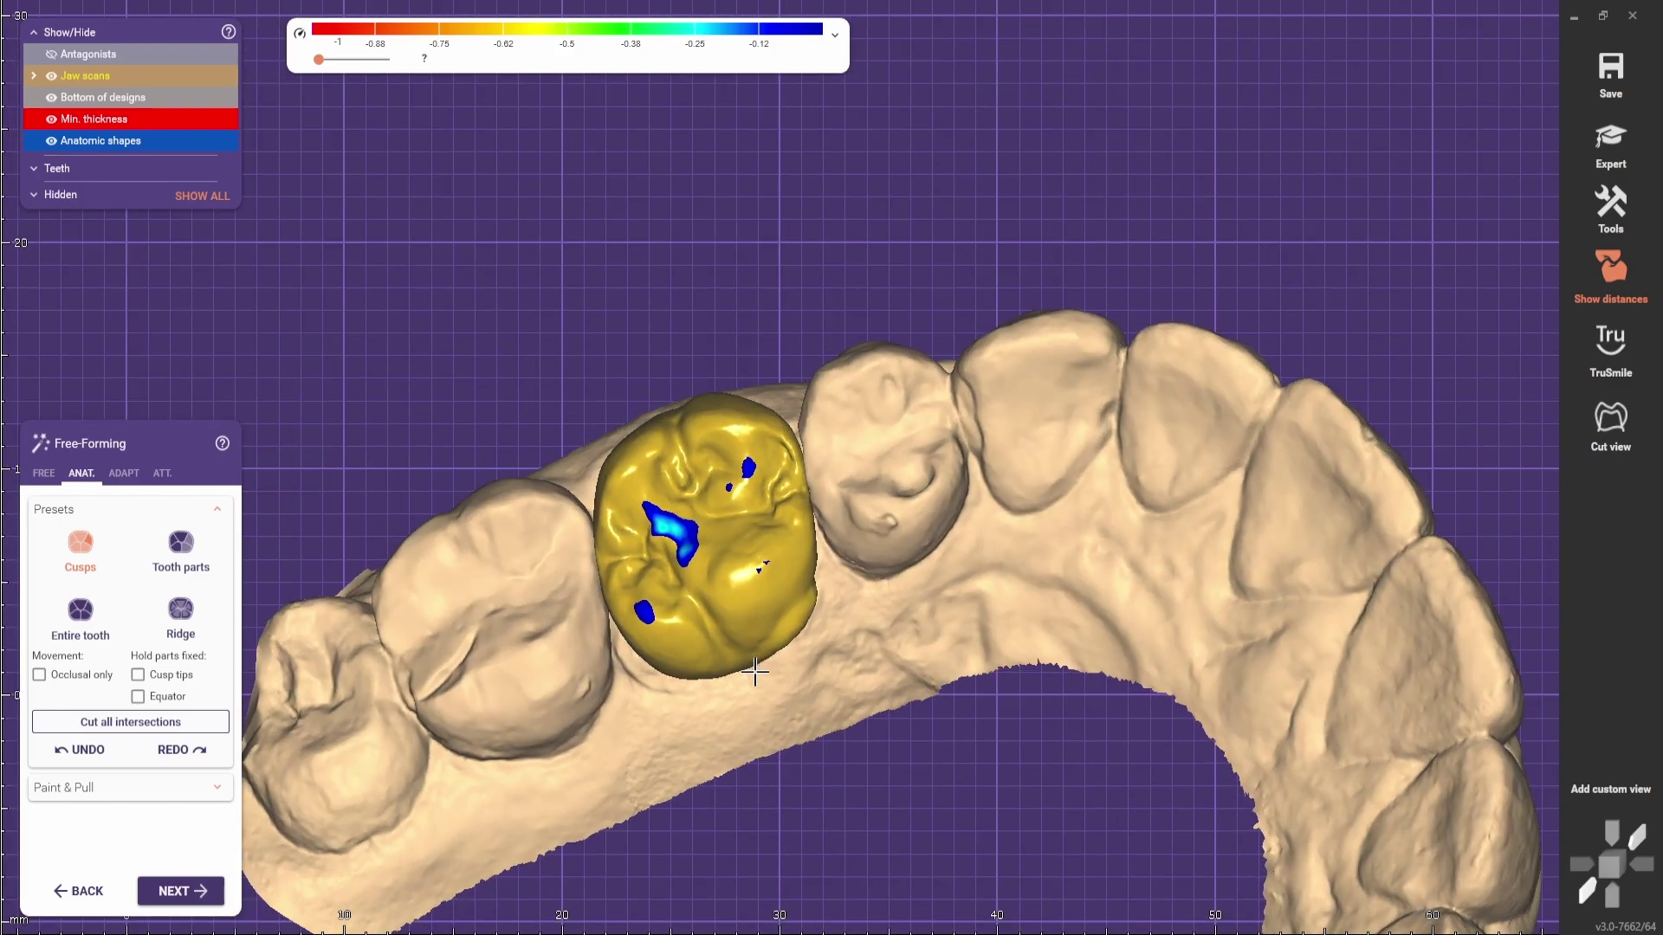
pyautogui.scroll(-2, 842, 546)
pyautogui.moveTo(842, 545)
pyautogui.mouseDown(button='right')
pyautogui.moveTo(849, 634)
pyautogui.moveTo(836, 563)
pyautogui.mouseUp(button='right')
pyautogui.scroll(2, 835, 537)
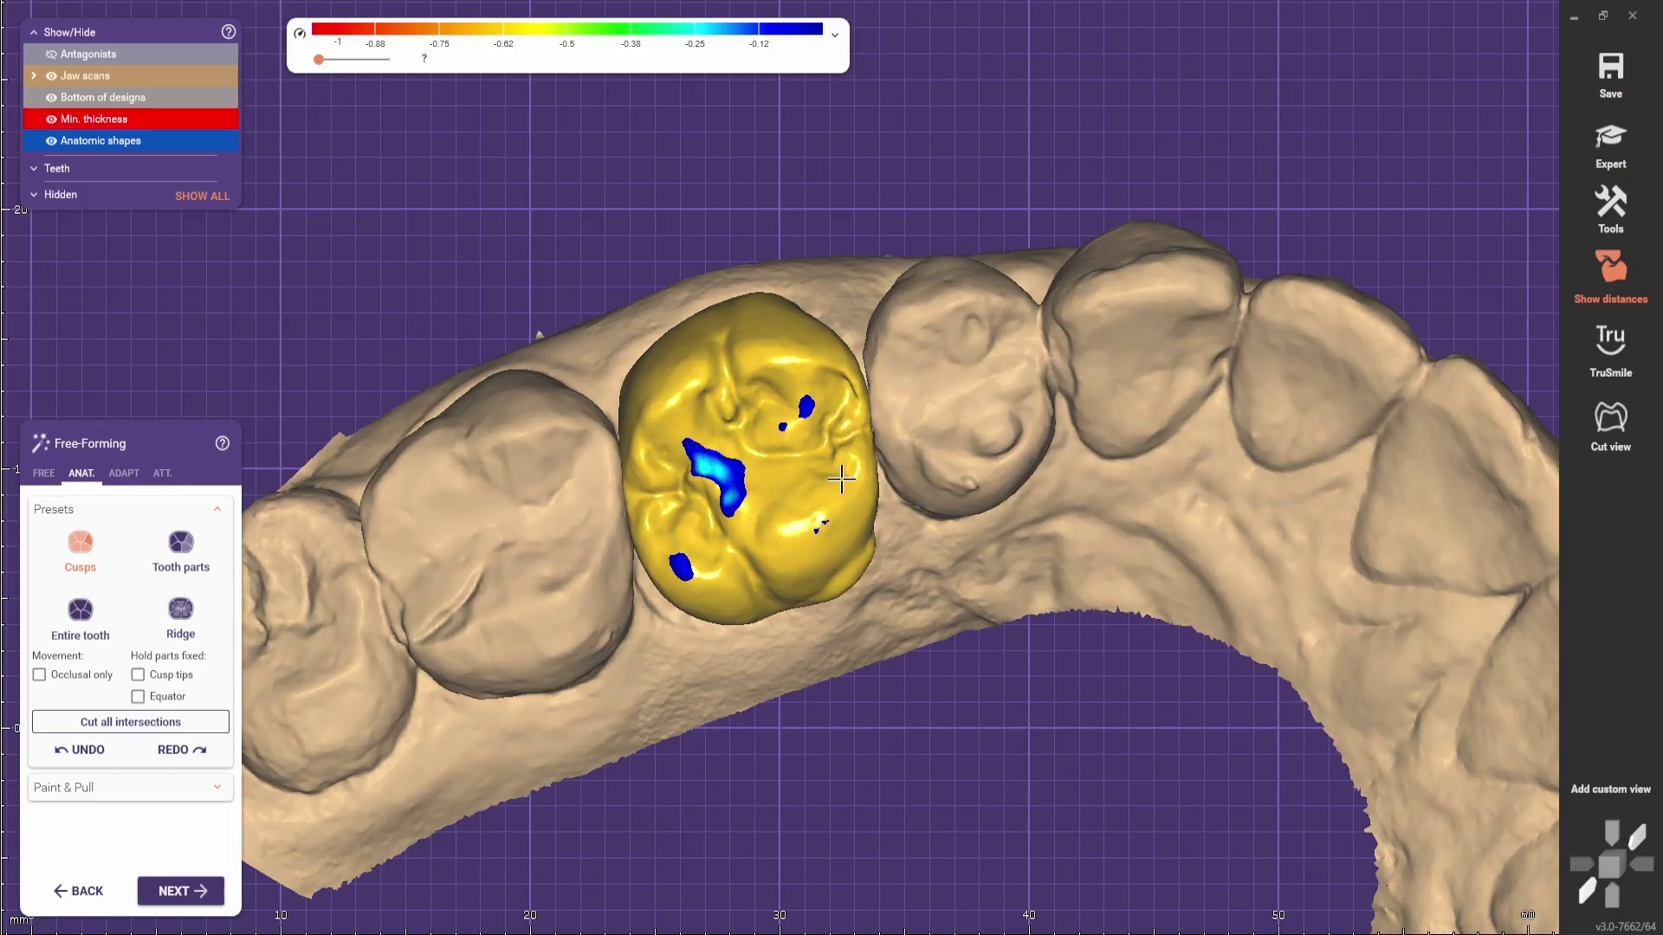
pyautogui.scroll(-2, 839, 479)
pyautogui.moveTo(837, 502); pyautogui.dragTo(828, 604, button='right')
pyautogui.scroll(1, 831, 603)
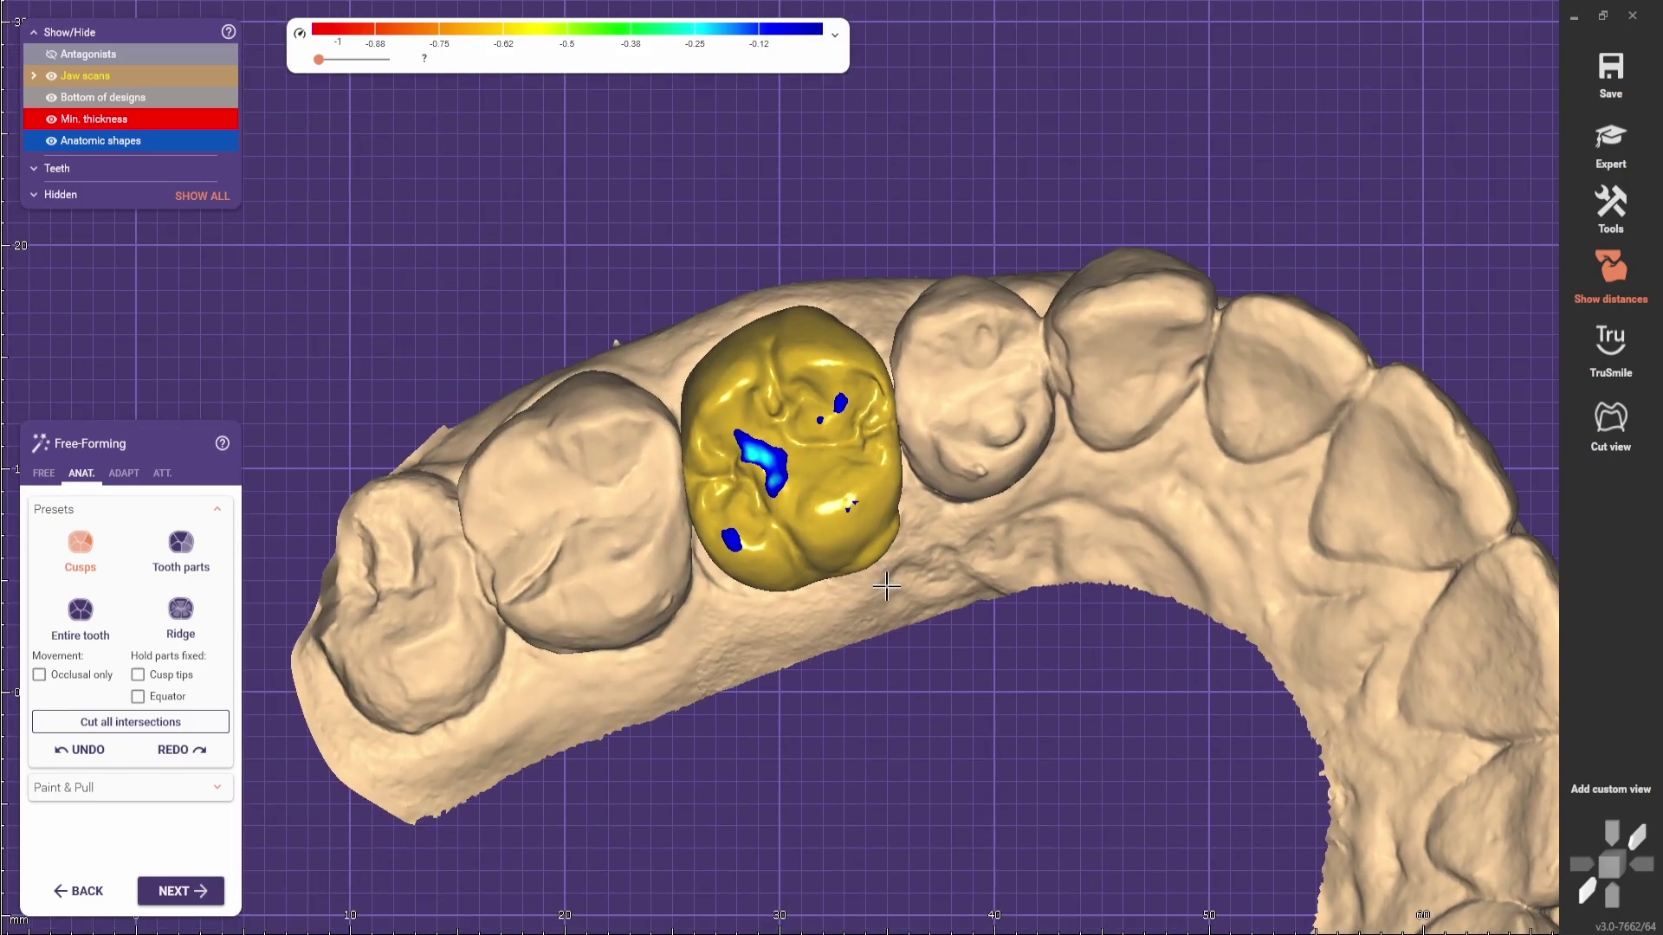
pyautogui.scroll(3, 857, 511)
pyautogui.scroll(-4, 849, 497)
pyautogui.moveTo(849, 497)
pyautogui.mouseDown(button='right')
pyautogui.moveTo(787, 623)
pyautogui.moveTo(774, 464)
pyautogui.moveTo(824, 378)
pyautogui.moveTo(742, 494)
pyautogui.moveTo(879, 360)
pyautogui.moveTo(823, 494)
pyautogui.moveTo(876, 476)
pyautogui.moveTo(990, 488)
pyautogui.moveTo(984, 435)
pyautogui.moveTo(883, 453)
pyautogui.moveTo(870, 477)
pyautogui.mouseUp(button='right')
pyautogui.scroll(2, 821, 381)
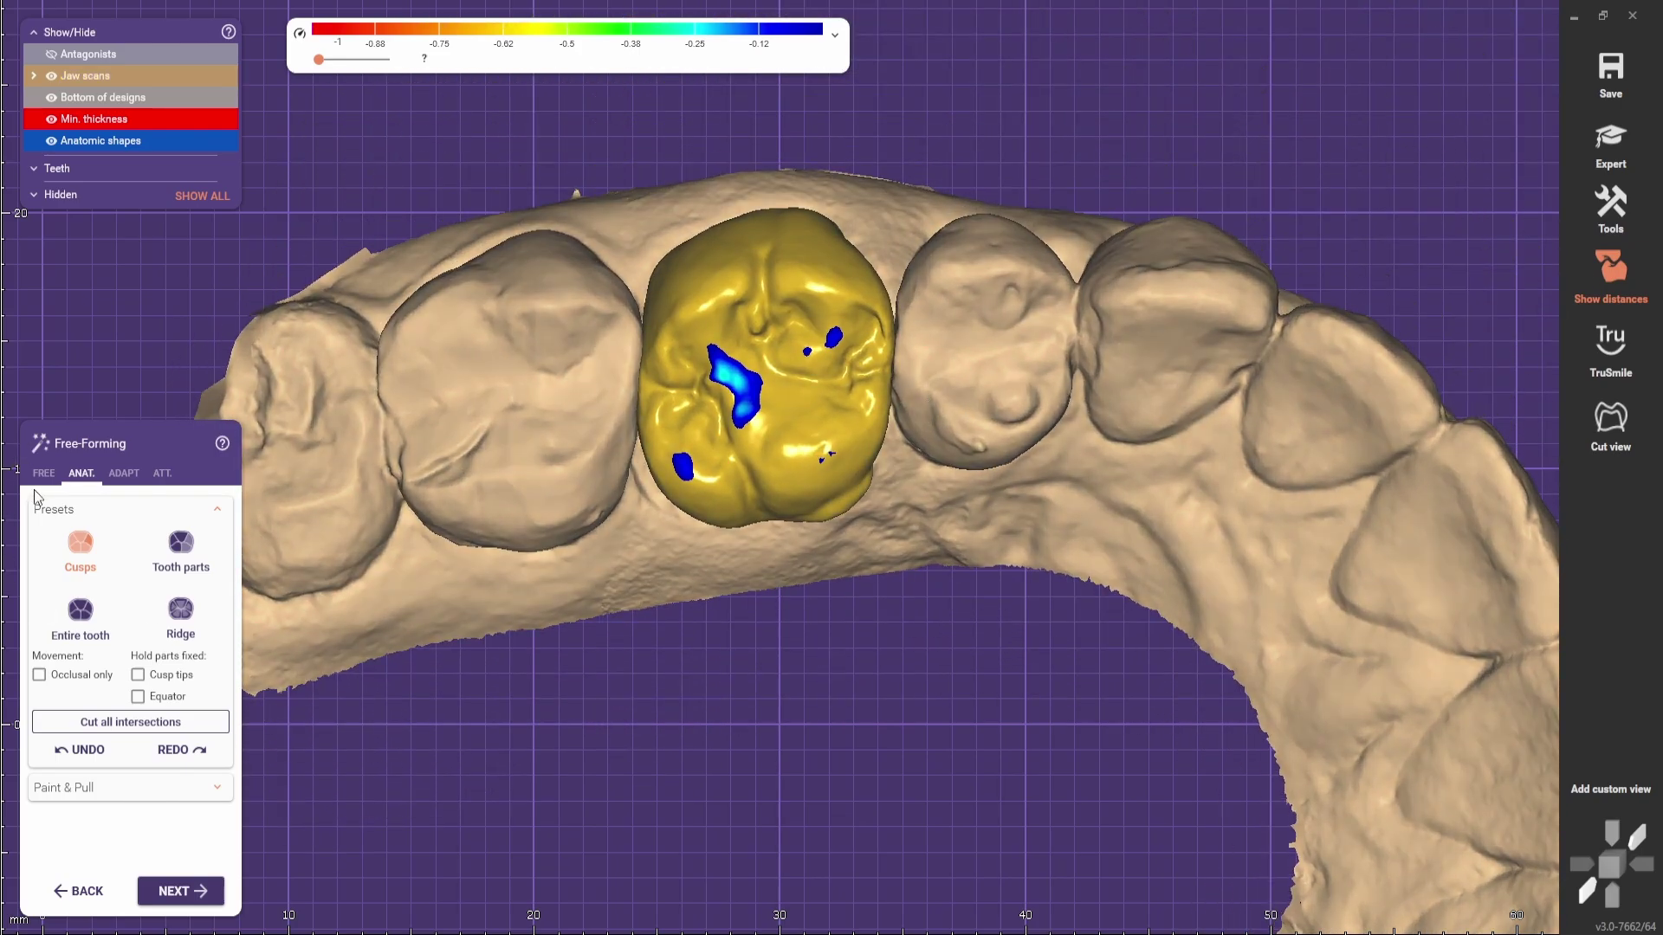
# - Reposition the crown's distopalatal cusp with the anatomic Cusps preset to strengthen its contact with the antagonist
pyautogui.click(43, 473)
pyautogui.click(81, 473)
pyautogui.scroll(3, 472, 381)
pyautogui.moveTo(472, 381); pyautogui.dragTo(498, 345, button='right')
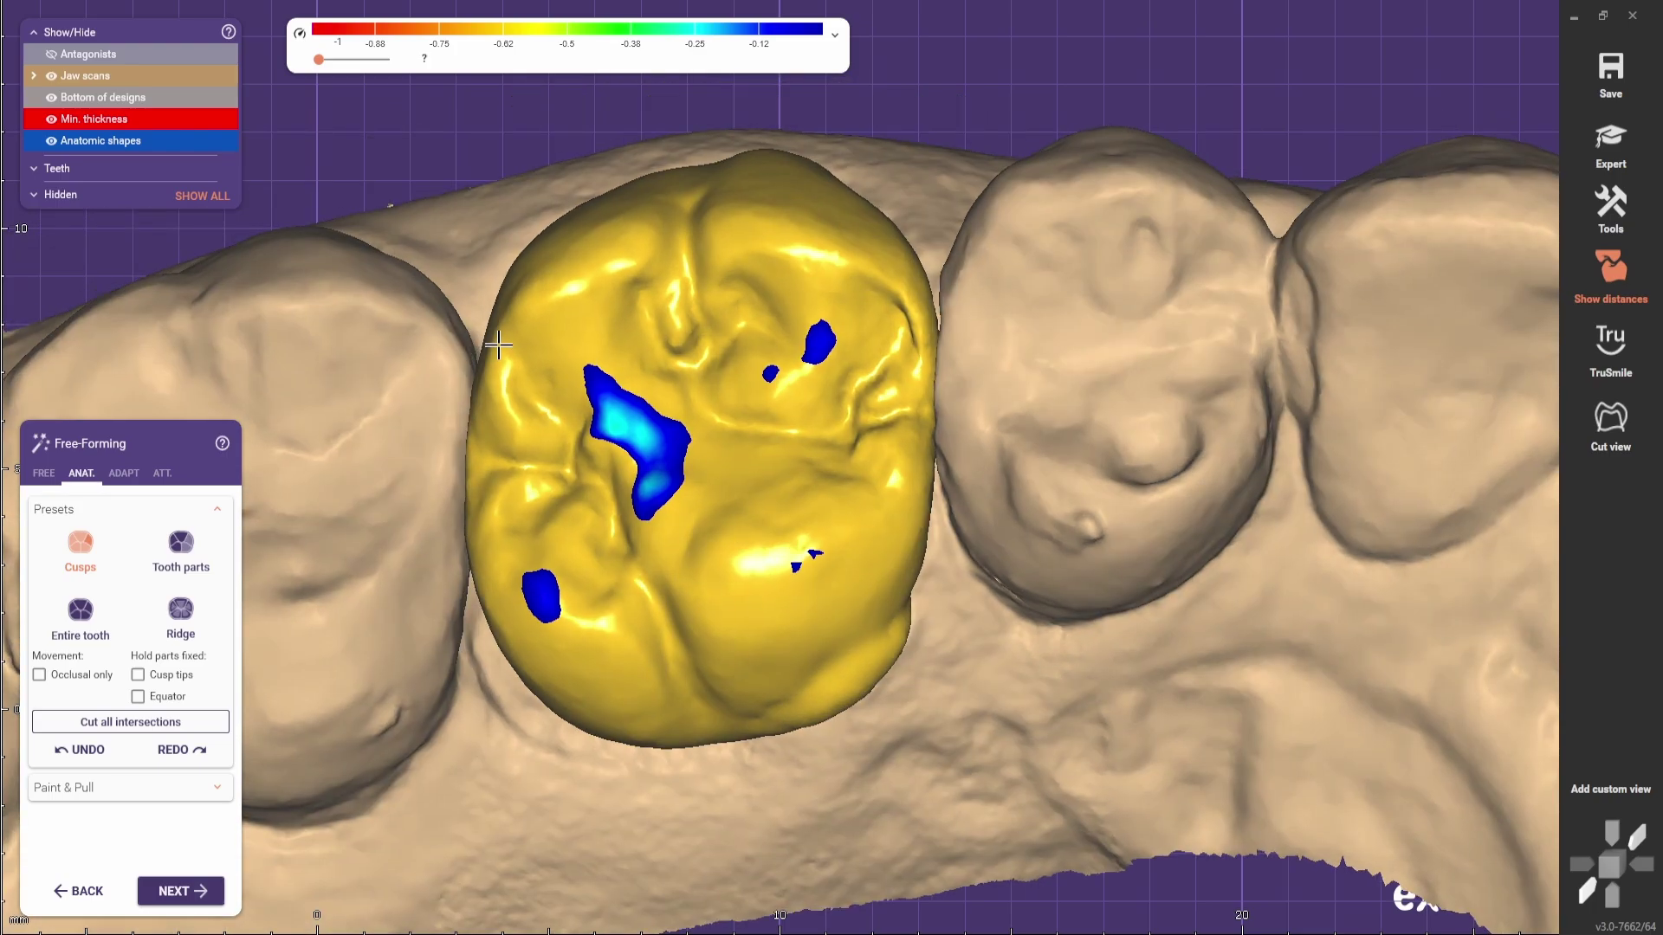
pyautogui.scroll(-3, 805, 287)
pyautogui.scroll(-1, 816, 462)
pyautogui.moveTo(572, 517); pyautogui.dragTo(671, 462, button='middle')
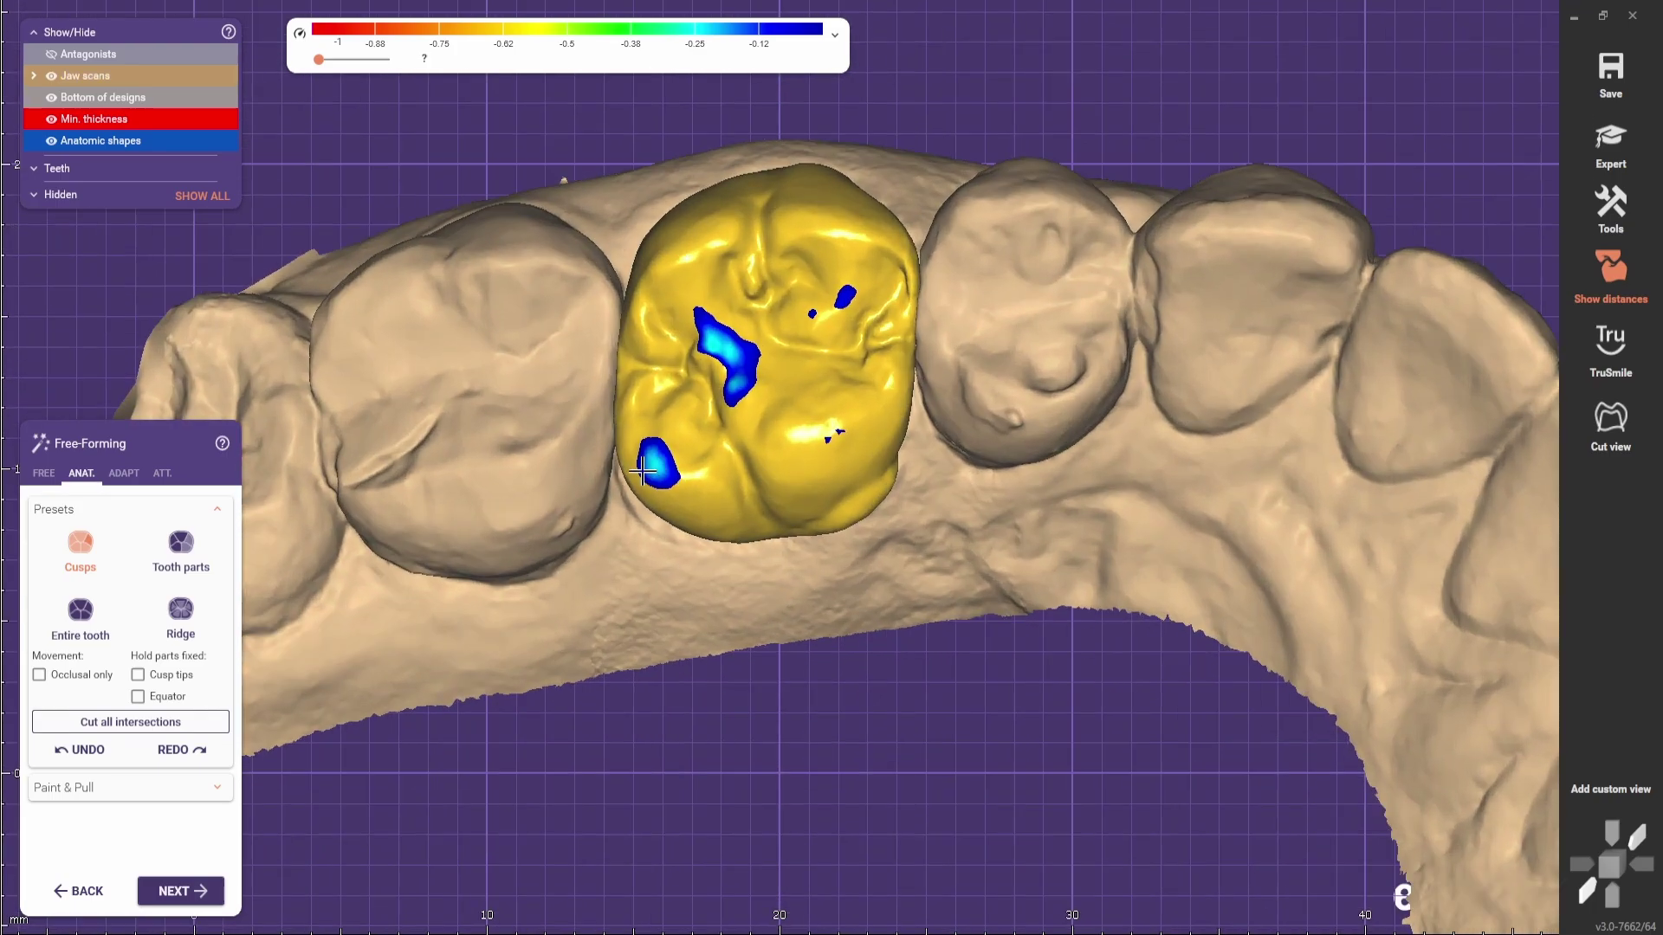
# - Adjust the crown's mesiopalatal cusp and its outline with the anatomic Cusps preset
pyautogui.moveTo(643, 472); pyautogui.dragTo(728, 459, button='right')
pyautogui.scroll(3, 902, 260)
pyautogui.moveTo(901, 260); pyautogui.dragTo(909, 267)
pyautogui.scroll(-3, 909, 285)
pyautogui.moveTo(848, 364); pyautogui.dragTo(805, 320, button='right')
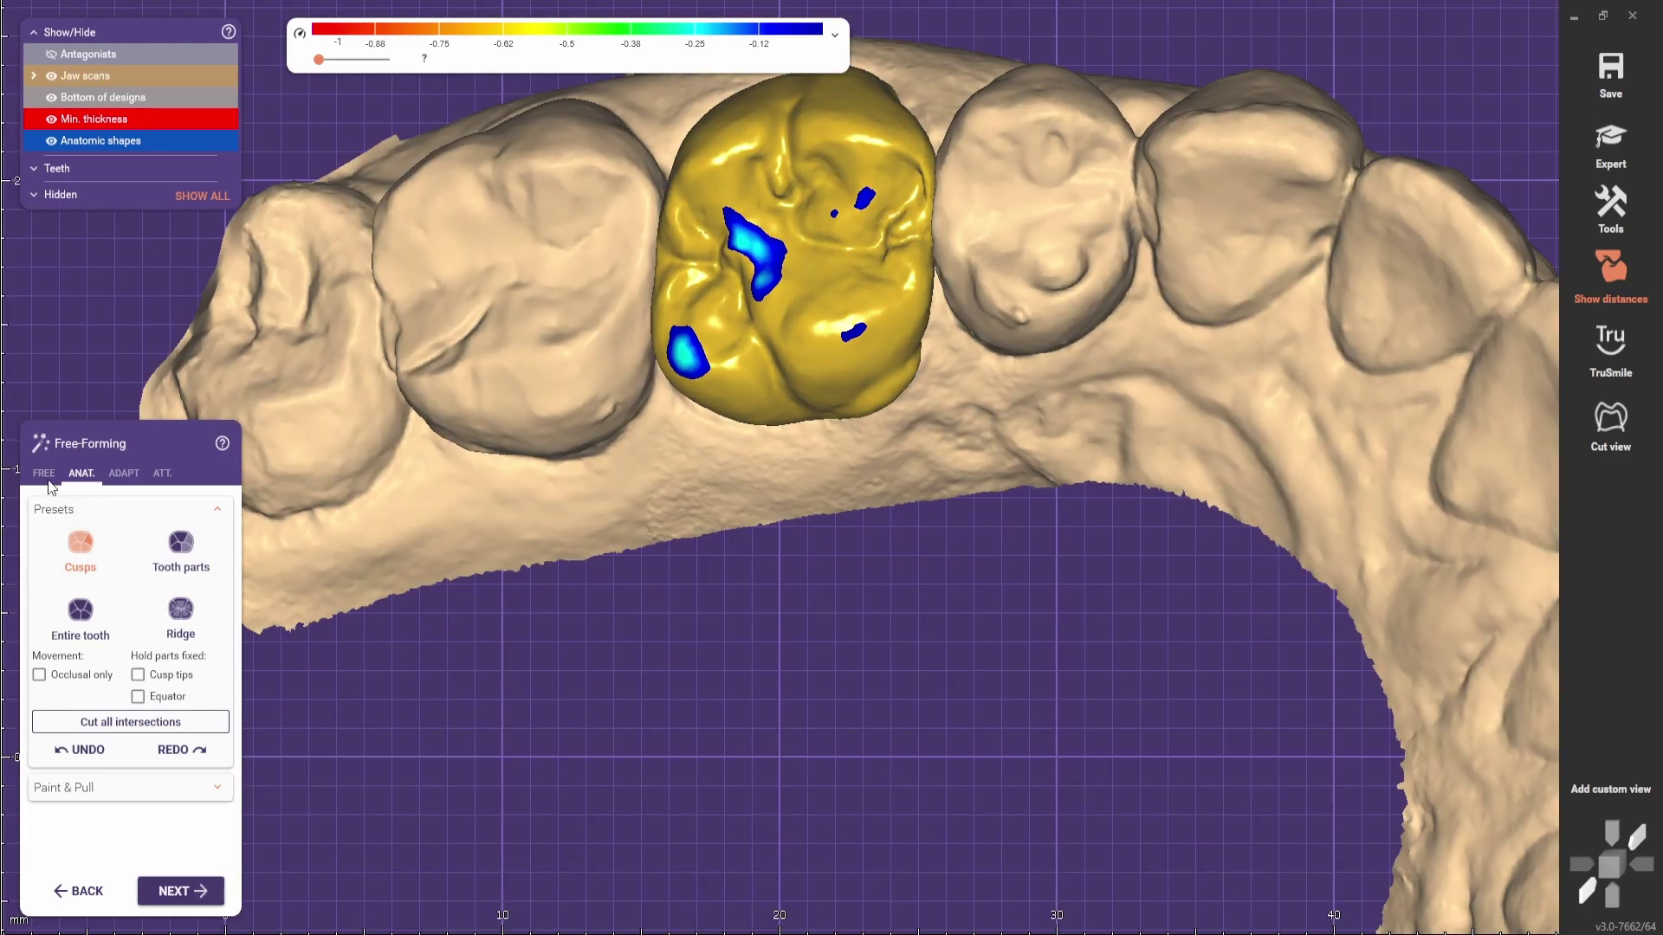
# - Smooth the fissures on the crown's buccal half with a small Smooth/Flatten brush in free forming
pyautogui.click(43, 473)
pyautogui.scroll(2, 906, 442)
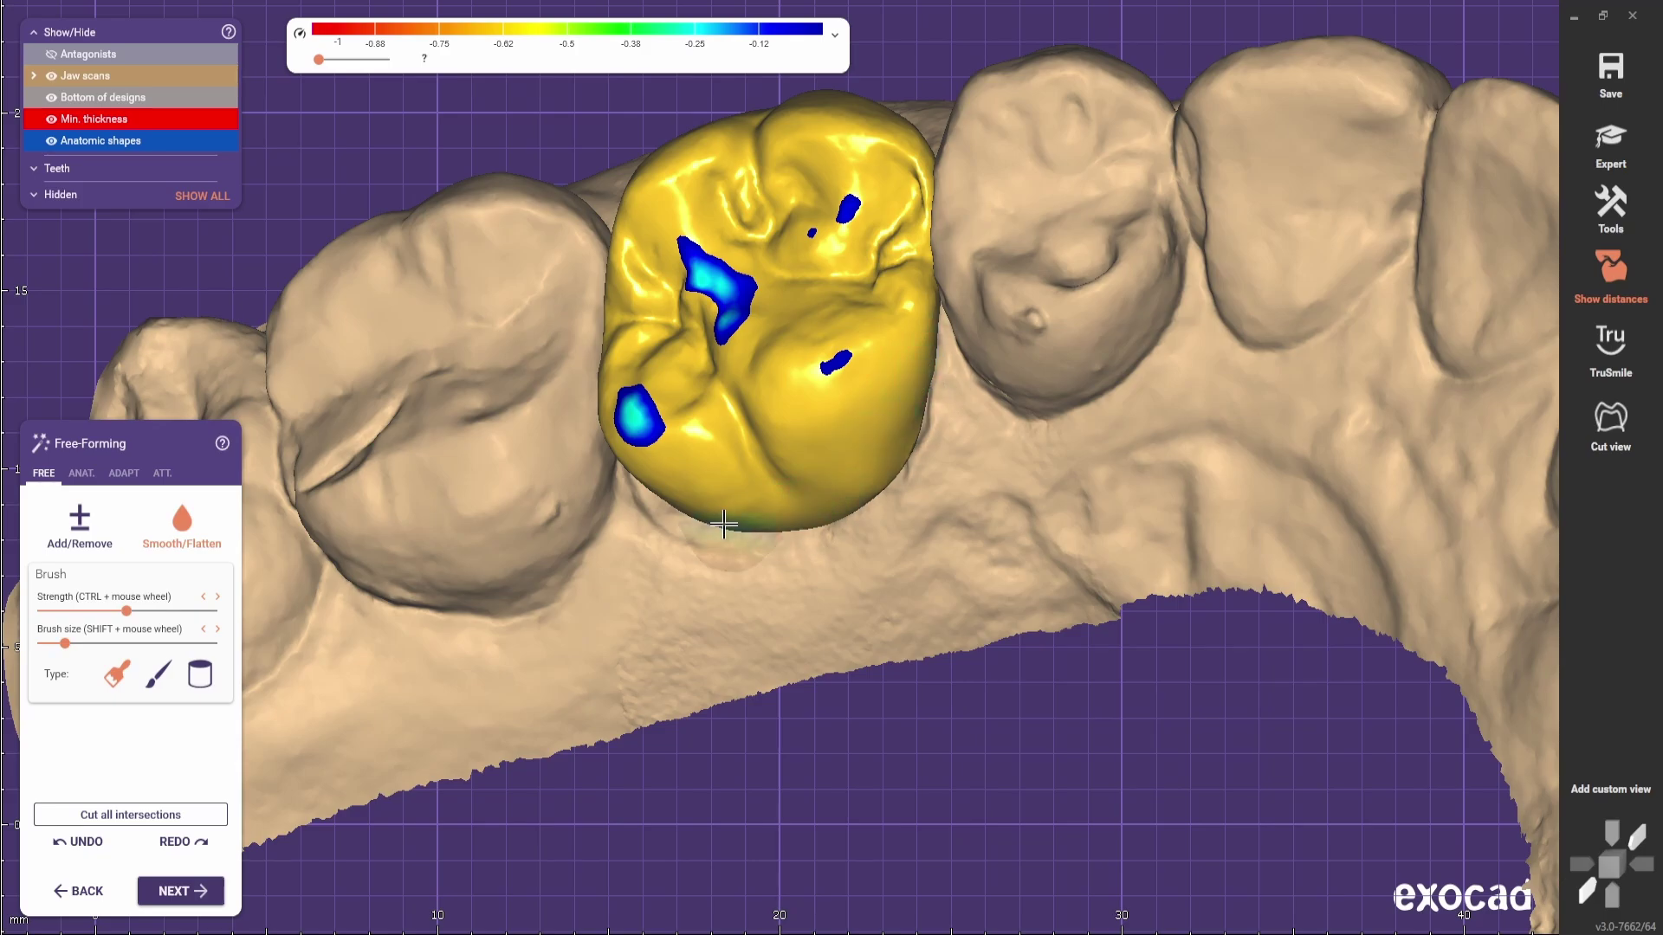
pyautogui.moveTo(723, 524); pyautogui.dragTo(635, 486, button='right')
pyautogui.scroll(-3, 635, 485)
pyautogui.scroll(2, 598, 407)
pyautogui.moveTo(594, 372); pyautogui.dragTo(604, 261, button='right')
pyautogui.scroll(-2, 598, 233)
pyautogui.scroll(3, 613, 280)
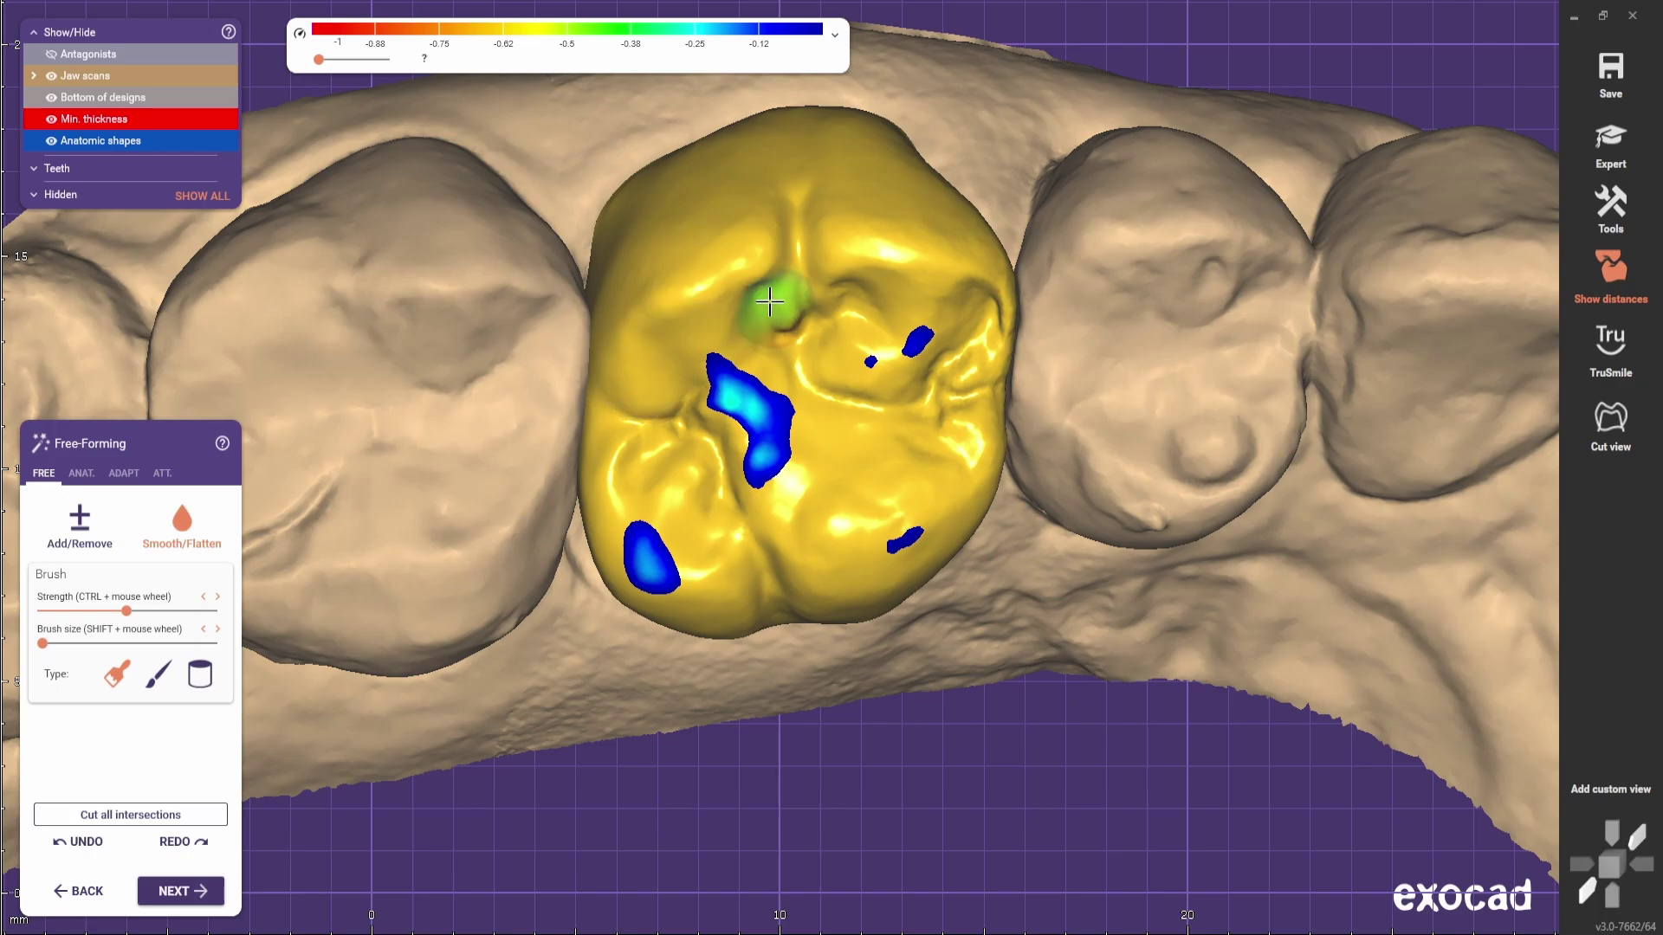
pyautogui.scroll(-3, 563, 347)
pyautogui.moveTo(559, 342)
pyautogui.mouseDown(button='right')
pyautogui.moveTo(542, 381)
pyautogui.moveTo(554, 337)
pyautogui.mouseUp(button='right')
pyautogui.scroll(2, 606, 364)
pyautogui.keyDown('shift'); pyautogui.scroll(2, 768, 401); pyautogui.keyUp('shift')
# - Cut the crown's occlusal intersections with the antagonist, using static occlusion and a desired distance of 0.1 mm
pyautogui.click(123, 474)
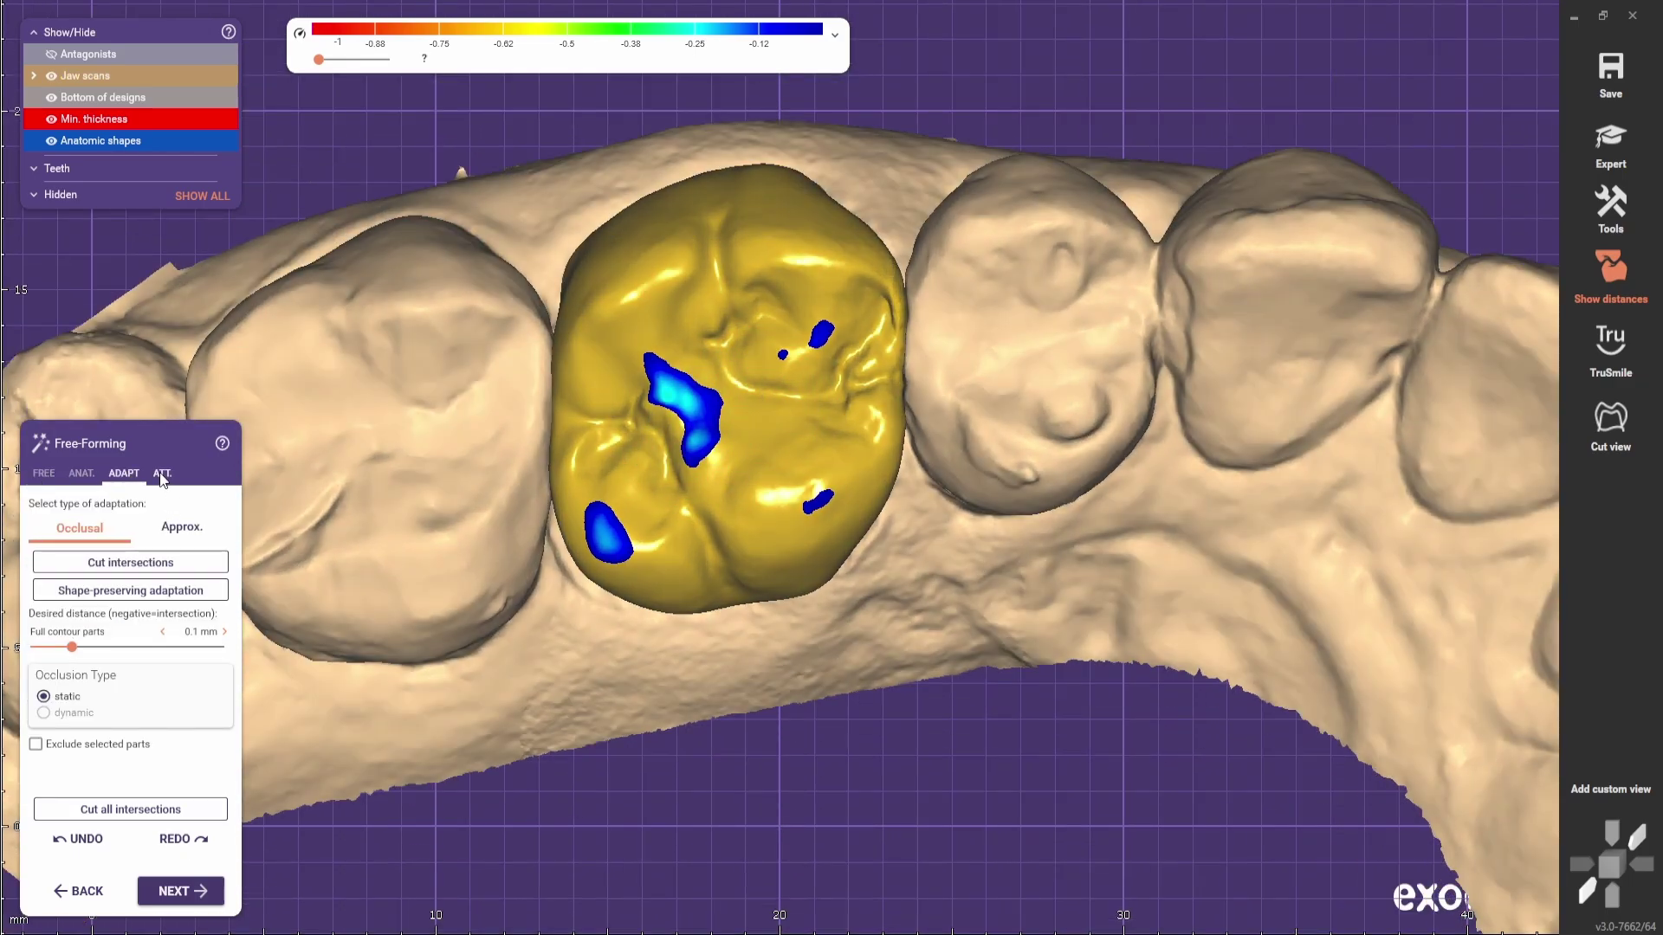
pyautogui.click(125, 564)
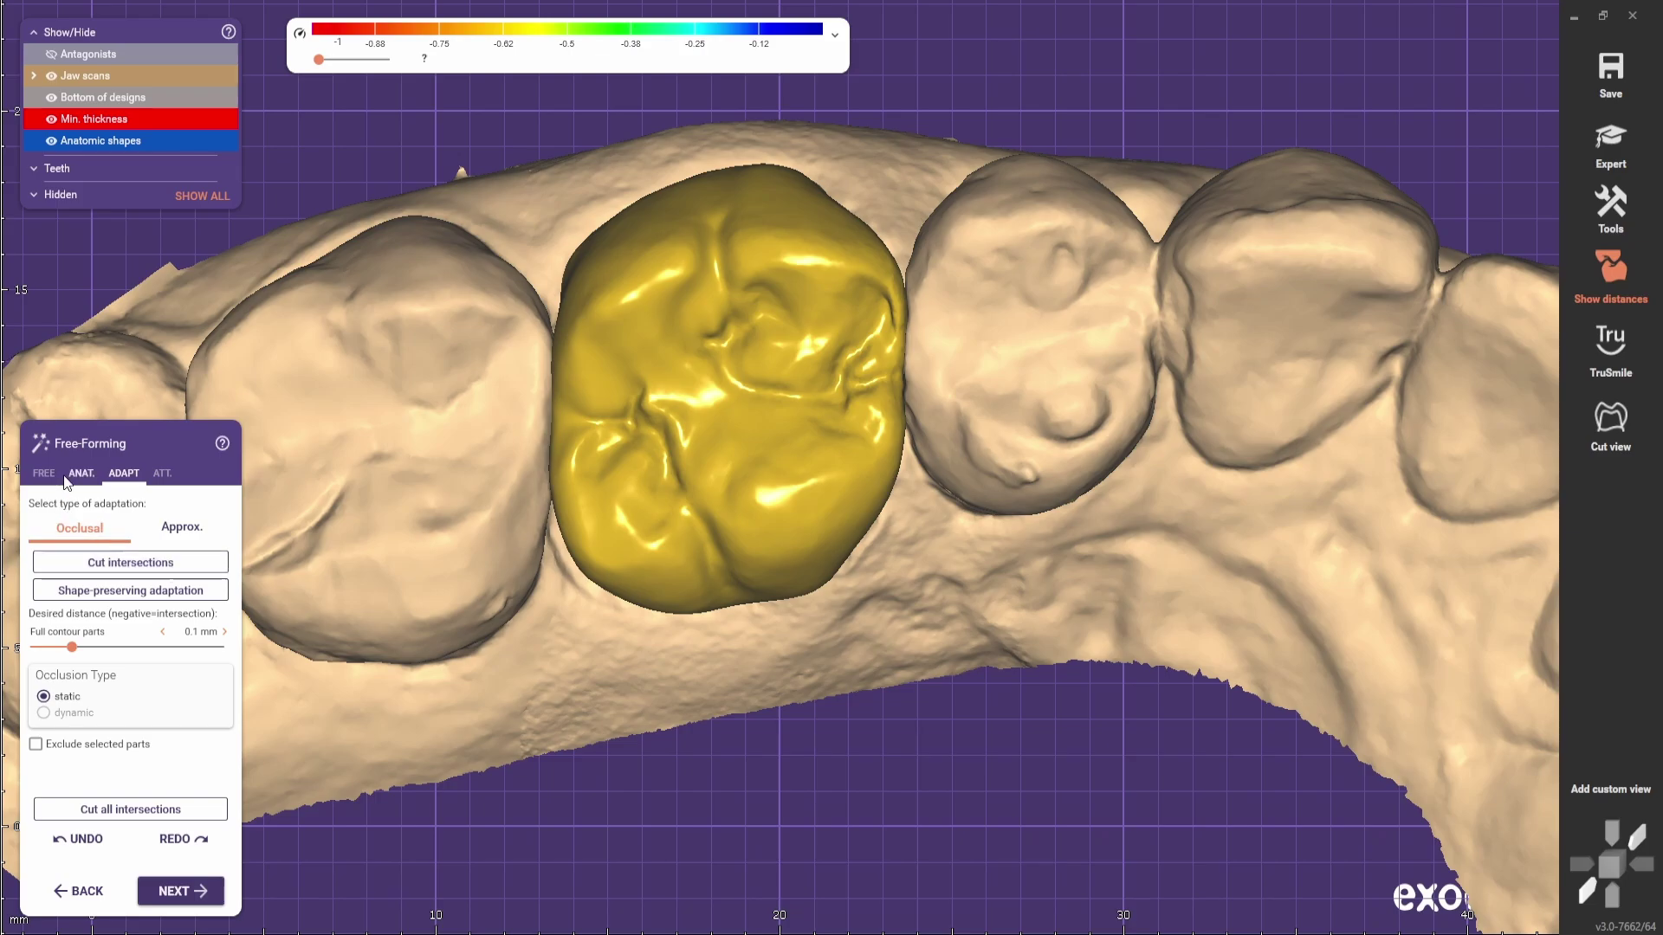
pyautogui.scroll(-4, 539, 505)
pyautogui.moveTo(541, 519); pyautogui.dragTo(577, 623, button='right')
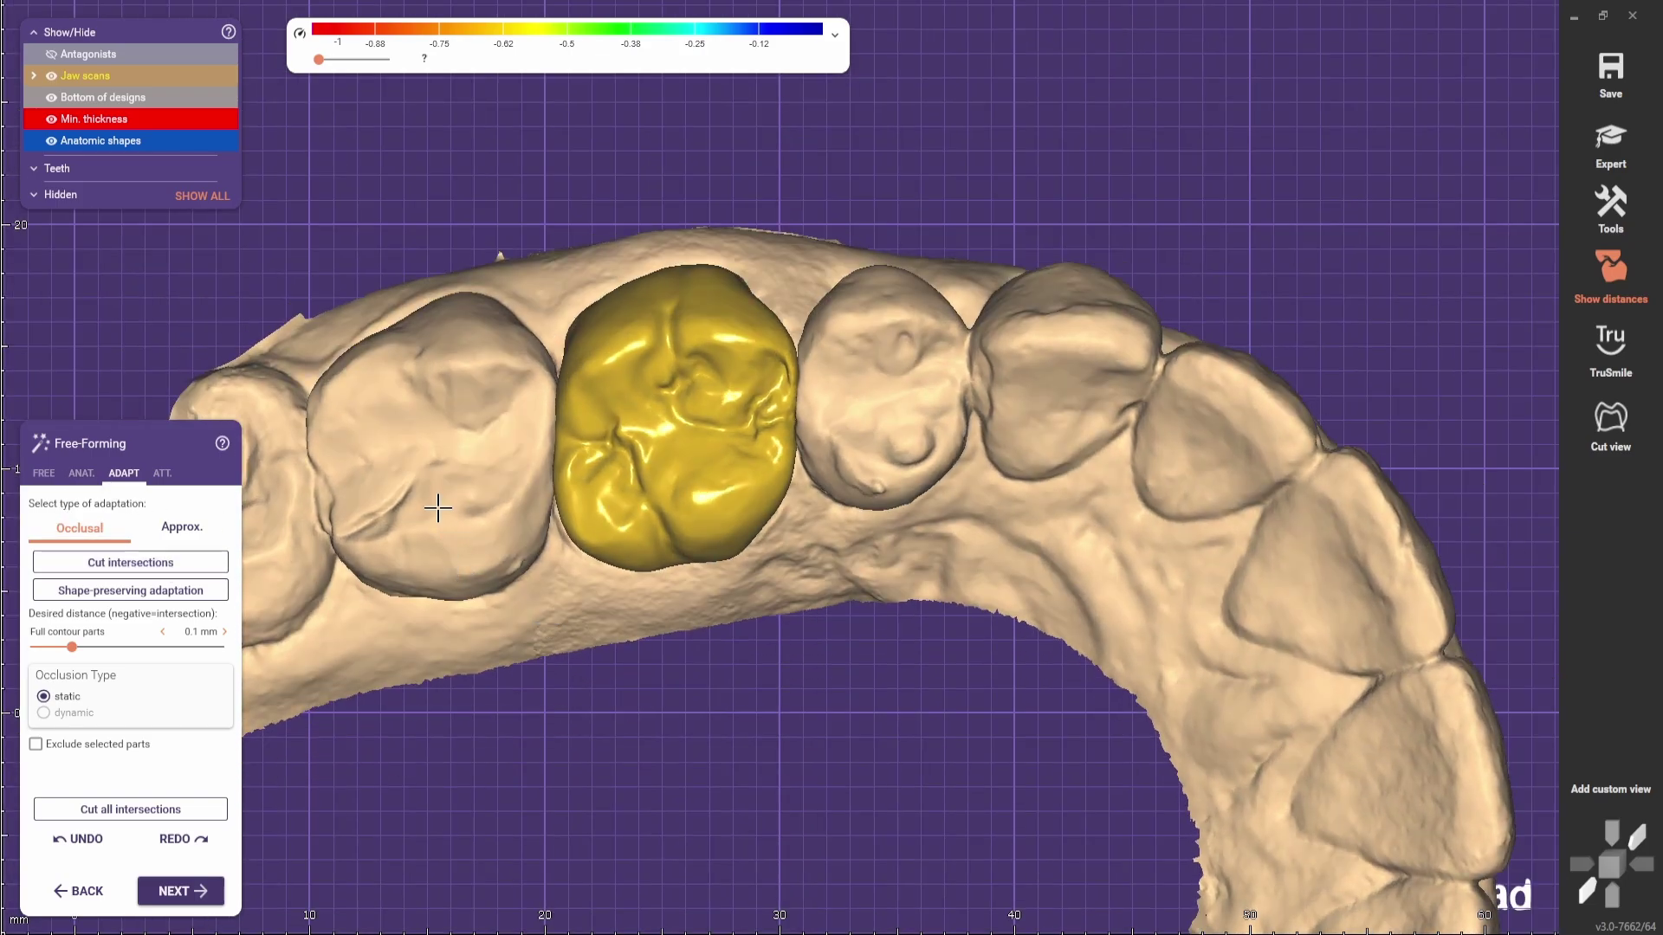
pyautogui.moveTo(541, 543); pyautogui.dragTo(576, 526, button='right')
# - Smooth the crown's occlusal ridges and grooves, including the distopalatal and mesial areas, with the Smooth/Flatten brush
pyautogui.click(43, 474)
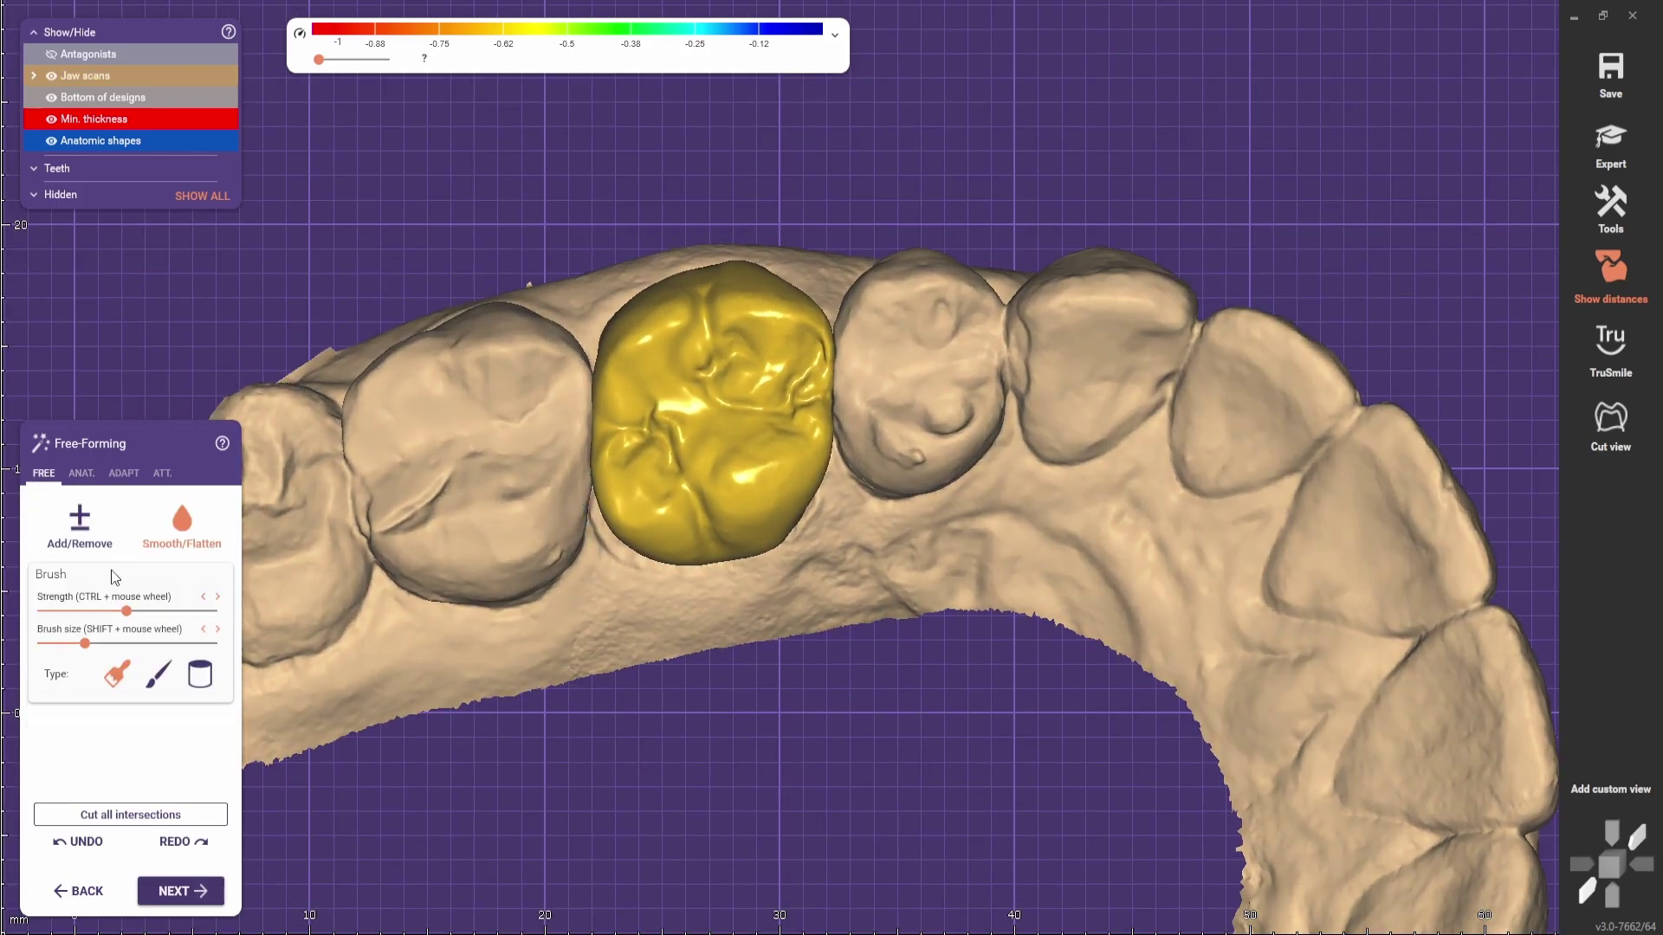
pyautogui.moveTo(546, 448); pyautogui.dragTo(589, 449, button='right')
pyautogui.scroll(1, 736, 459)
pyautogui.scroll(-4, 771, 494)
pyautogui.moveTo(735, 546); pyautogui.dragTo(752, 515, button='right')
pyautogui.scroll(1, 762, 416)
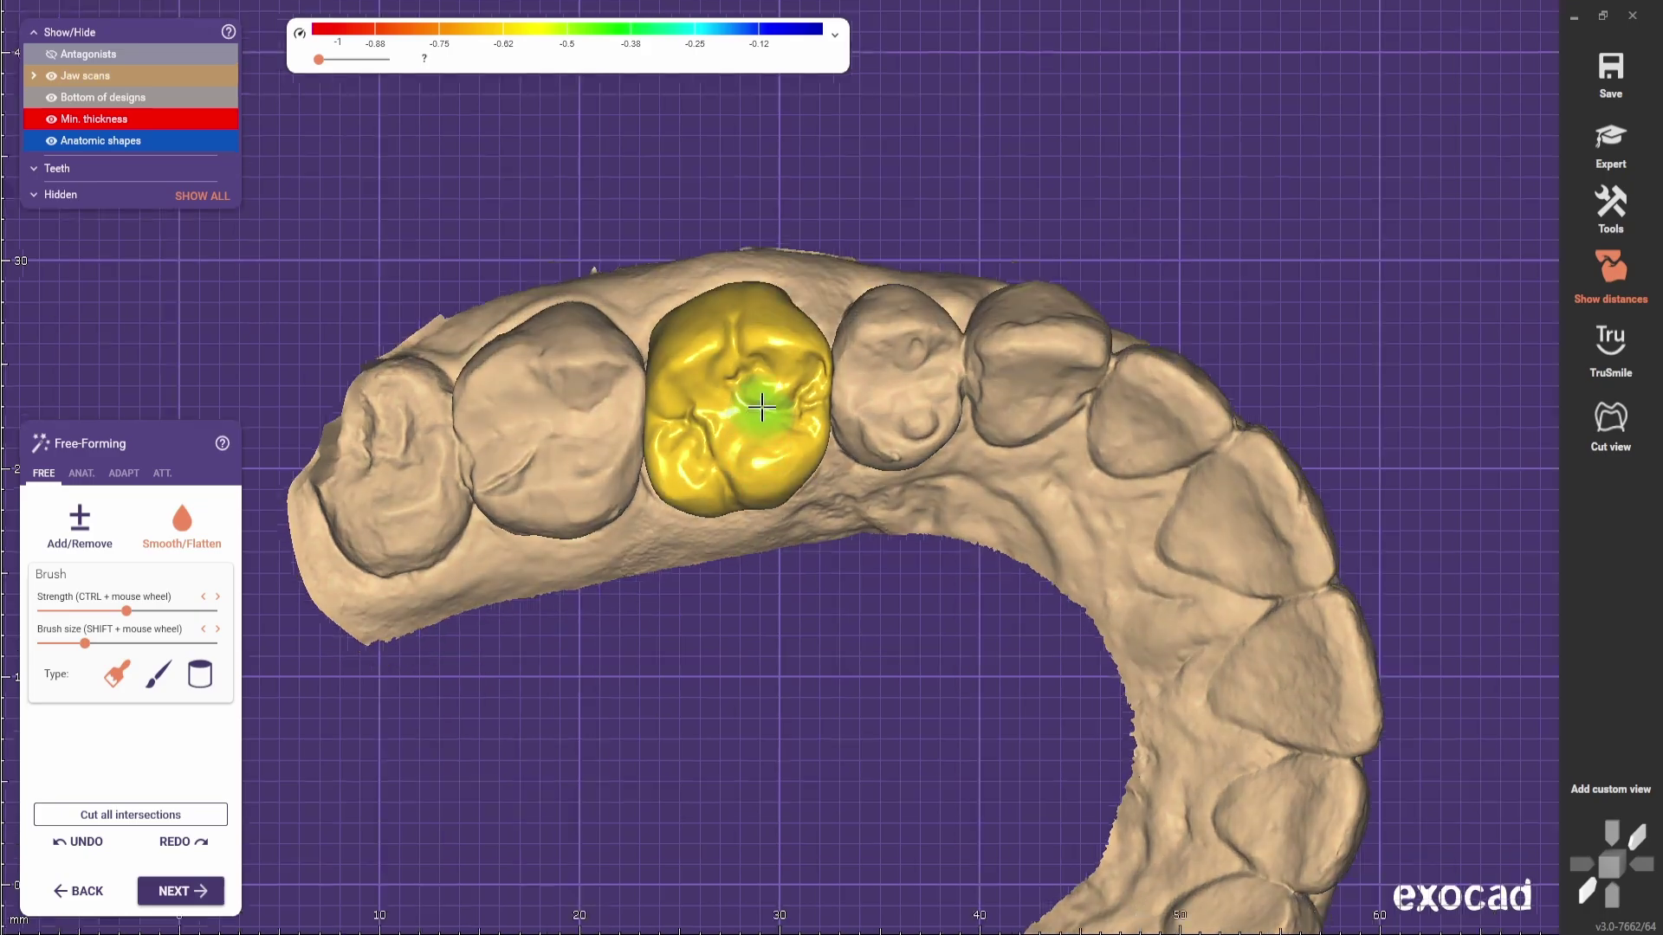
pyautogui.scroll(1, 766, 424)
pyautogui.moveTo(802, 572); pyautogui.dragTo(796, 625, button='right')
pyautogui.scroll(4, 771, 477)
pyautogui.moveTo(771, 471); pyautogui.dragTo(801, 381, button='right')
pyautogui.scroll(1, 831, 368)
pyautogui.scroll(-3, 836, 519)
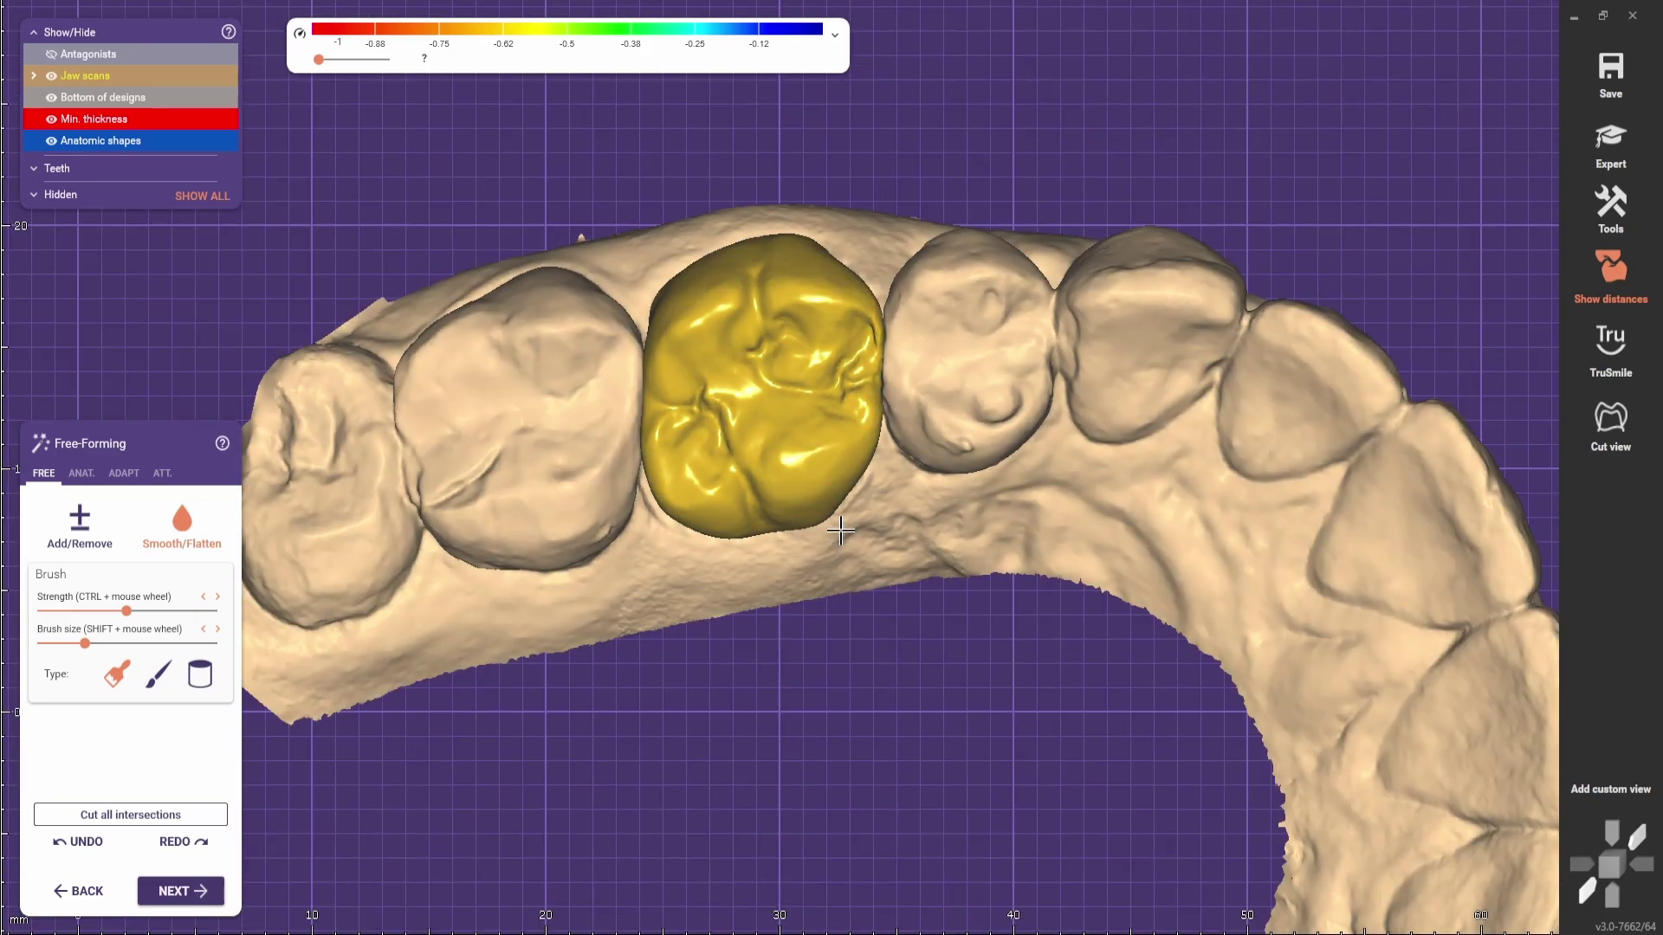
pyautogui.scroll(3, 806, 416)
pyautogui.click(208, 531)
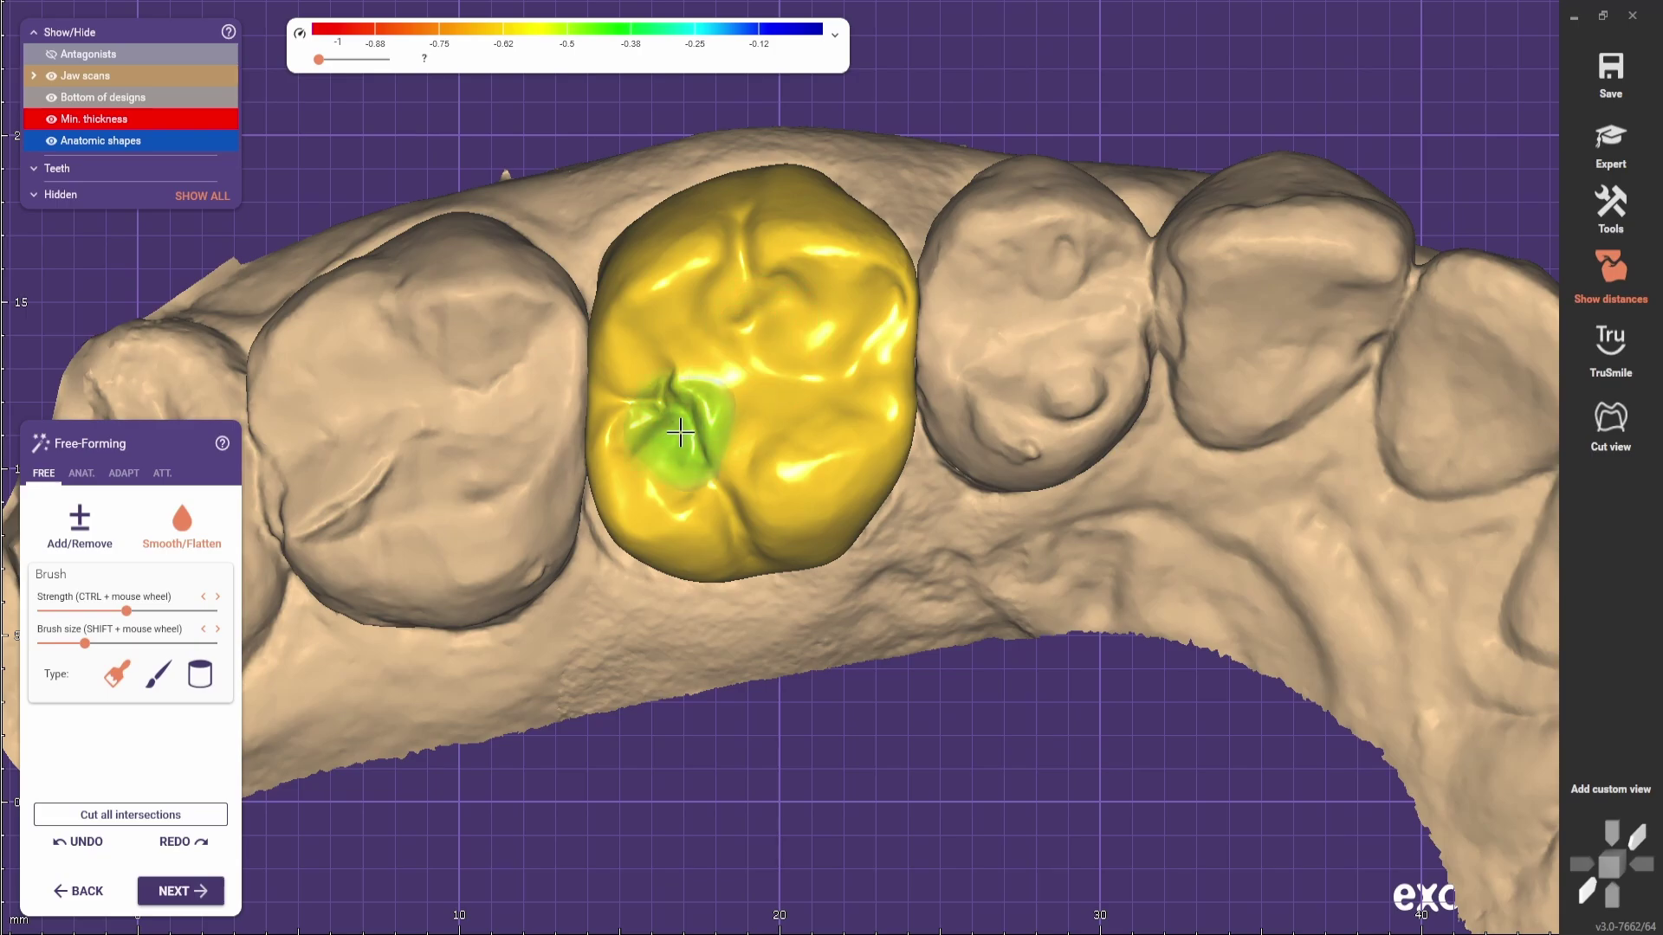
pyautogui.moveTo(681, 433); pyautogui.dragTo(665, 427)
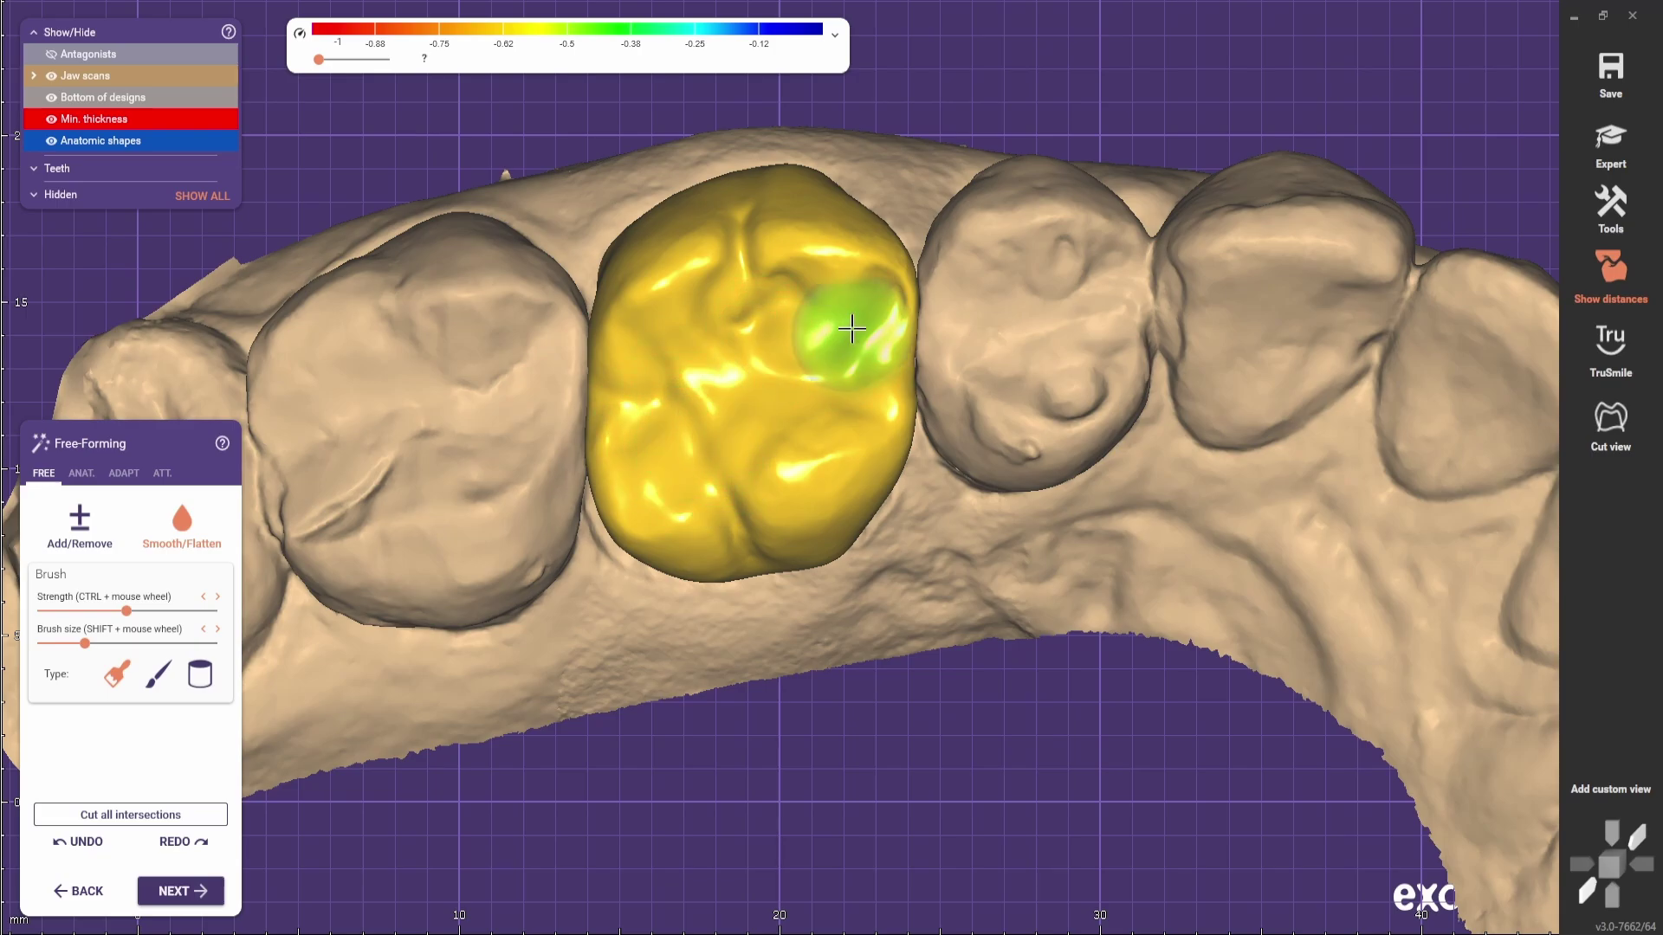
pyautogui.scroll(-4, 714, 373)
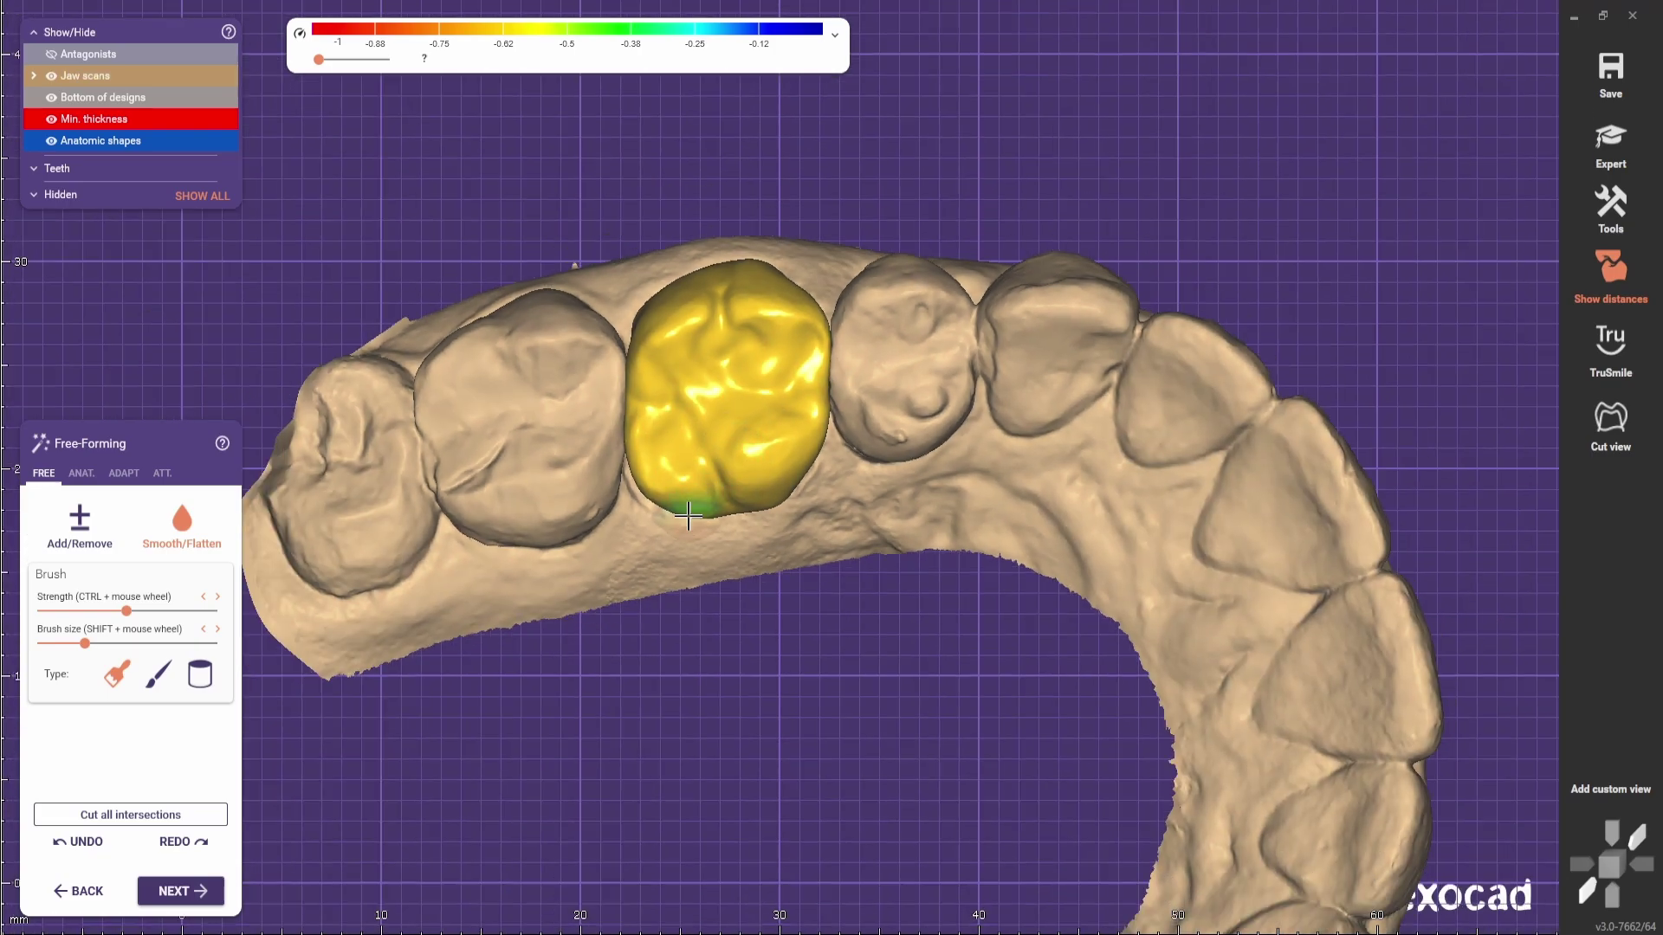
# - Touch up the crown's distopalatal edge with the Add/Remove brush, then return to anatomic cusp editing
pyautogui.scroll(2, 702, 472)
pyautogui.click(82, 473)
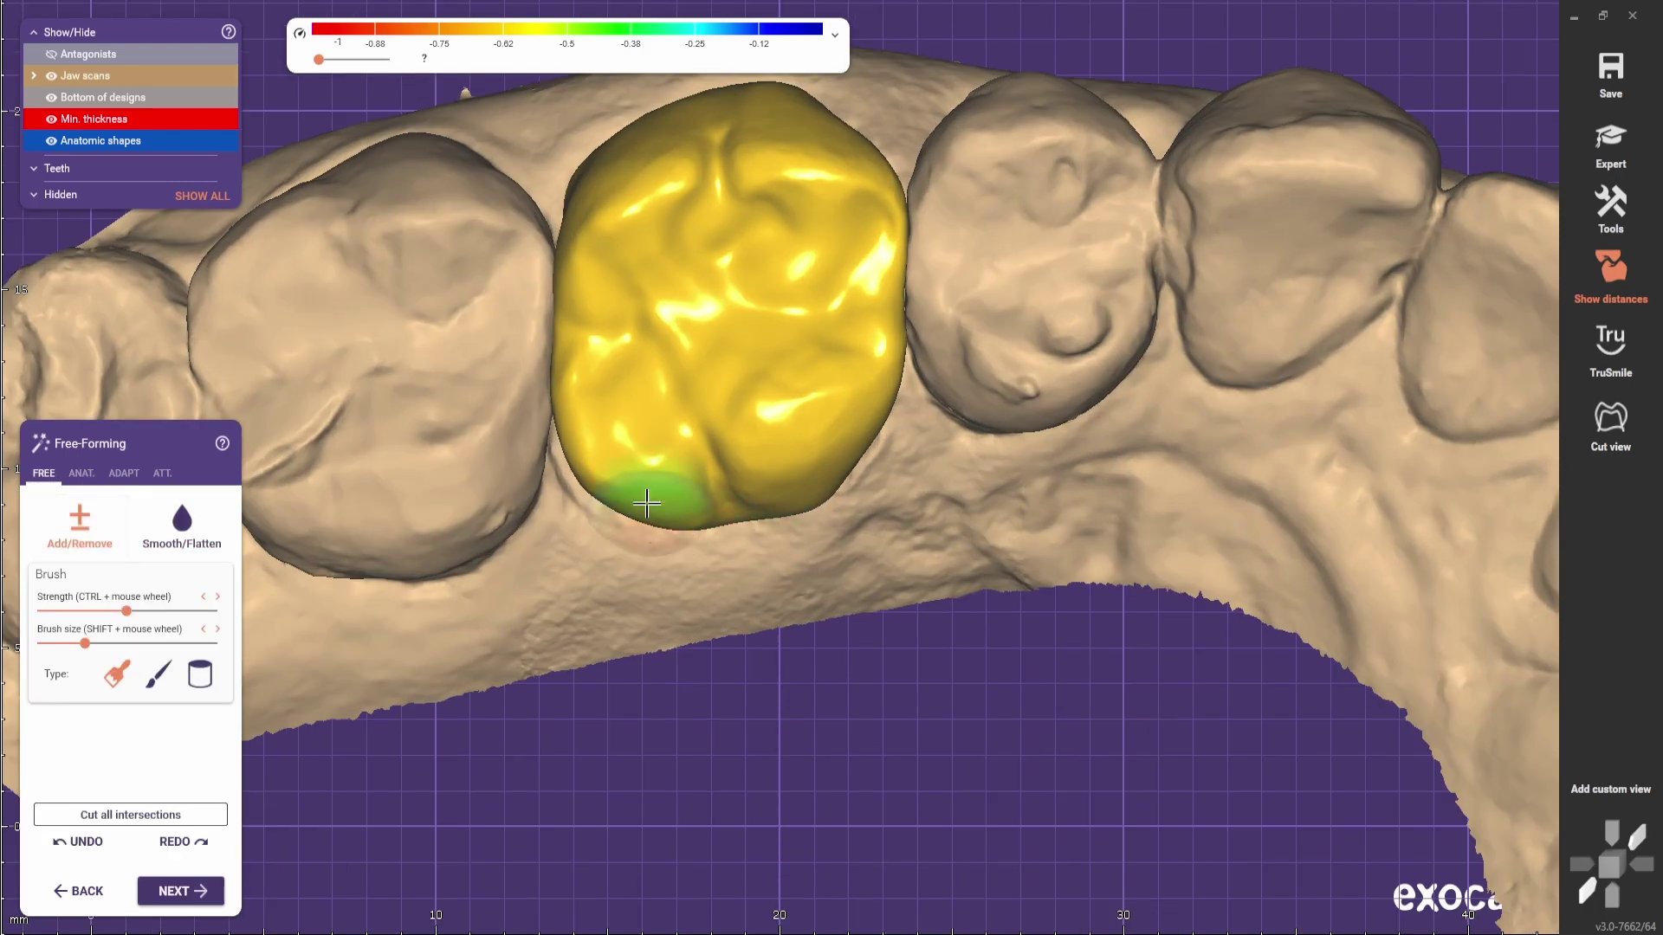
pyautogui.click(81, 473)
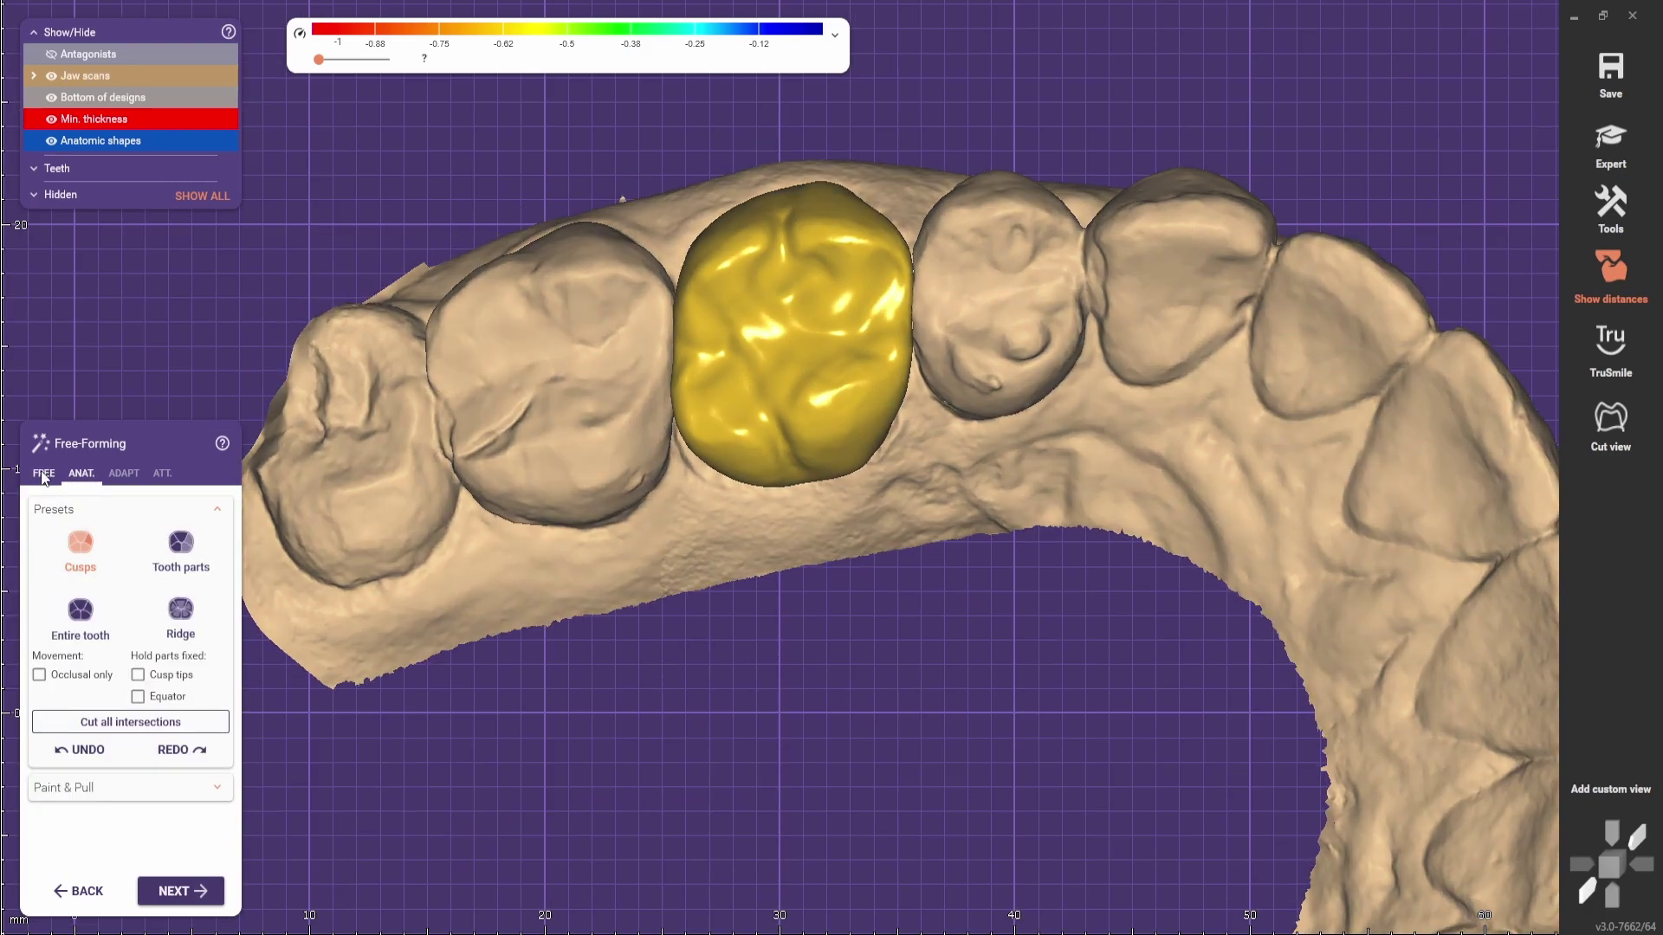
# - Reshape the crown's proximal side with a larger Add/Remove brush while the jaw scans are hidden
pyautogui.click(41, 473)
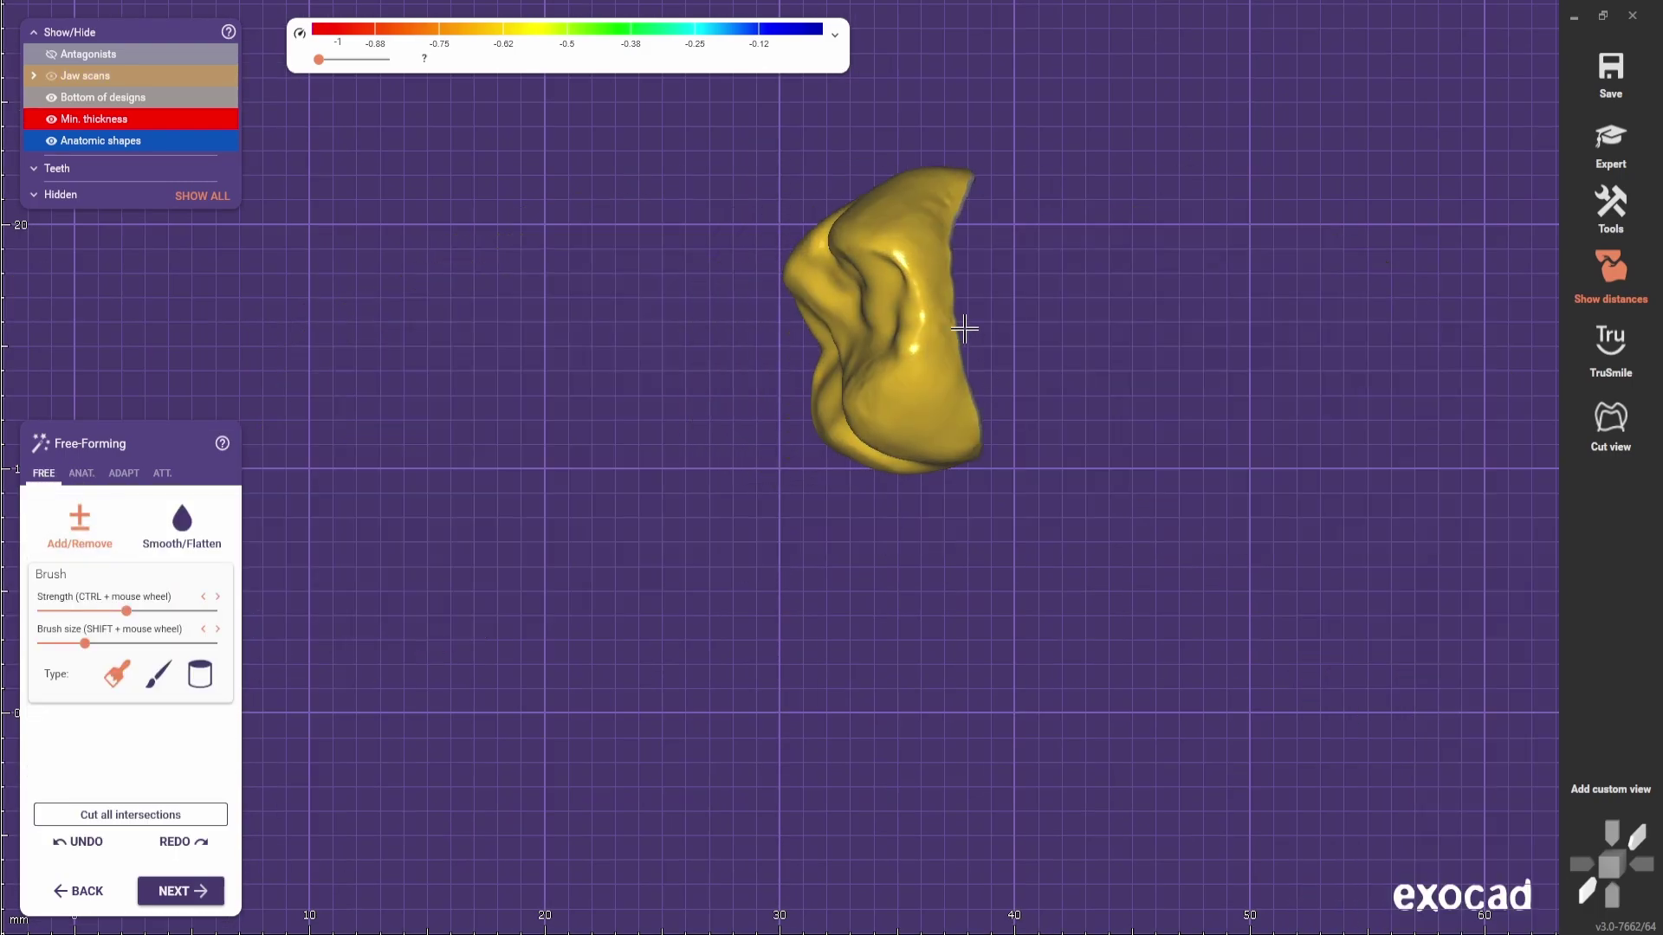
pyautogui.keyDown('shift'); pyautogui.scroll(4, 963, 326); pyautogui.keyUp('shift')
pyautogui.moveTo(942, 320); pyautogui.dragTo(946, 297)
pyautogui.scroll(-5, 978, 304)
pyautogui.moveTo(948, 300)
pyautogui.mouseDown(button='right')
pyautogui.moveTo(982, 304)
pyautogui.moveTo(942, 419)
pyautogui.mouseUp(button='right')
pyautogui.scroll(4, 874, 319)
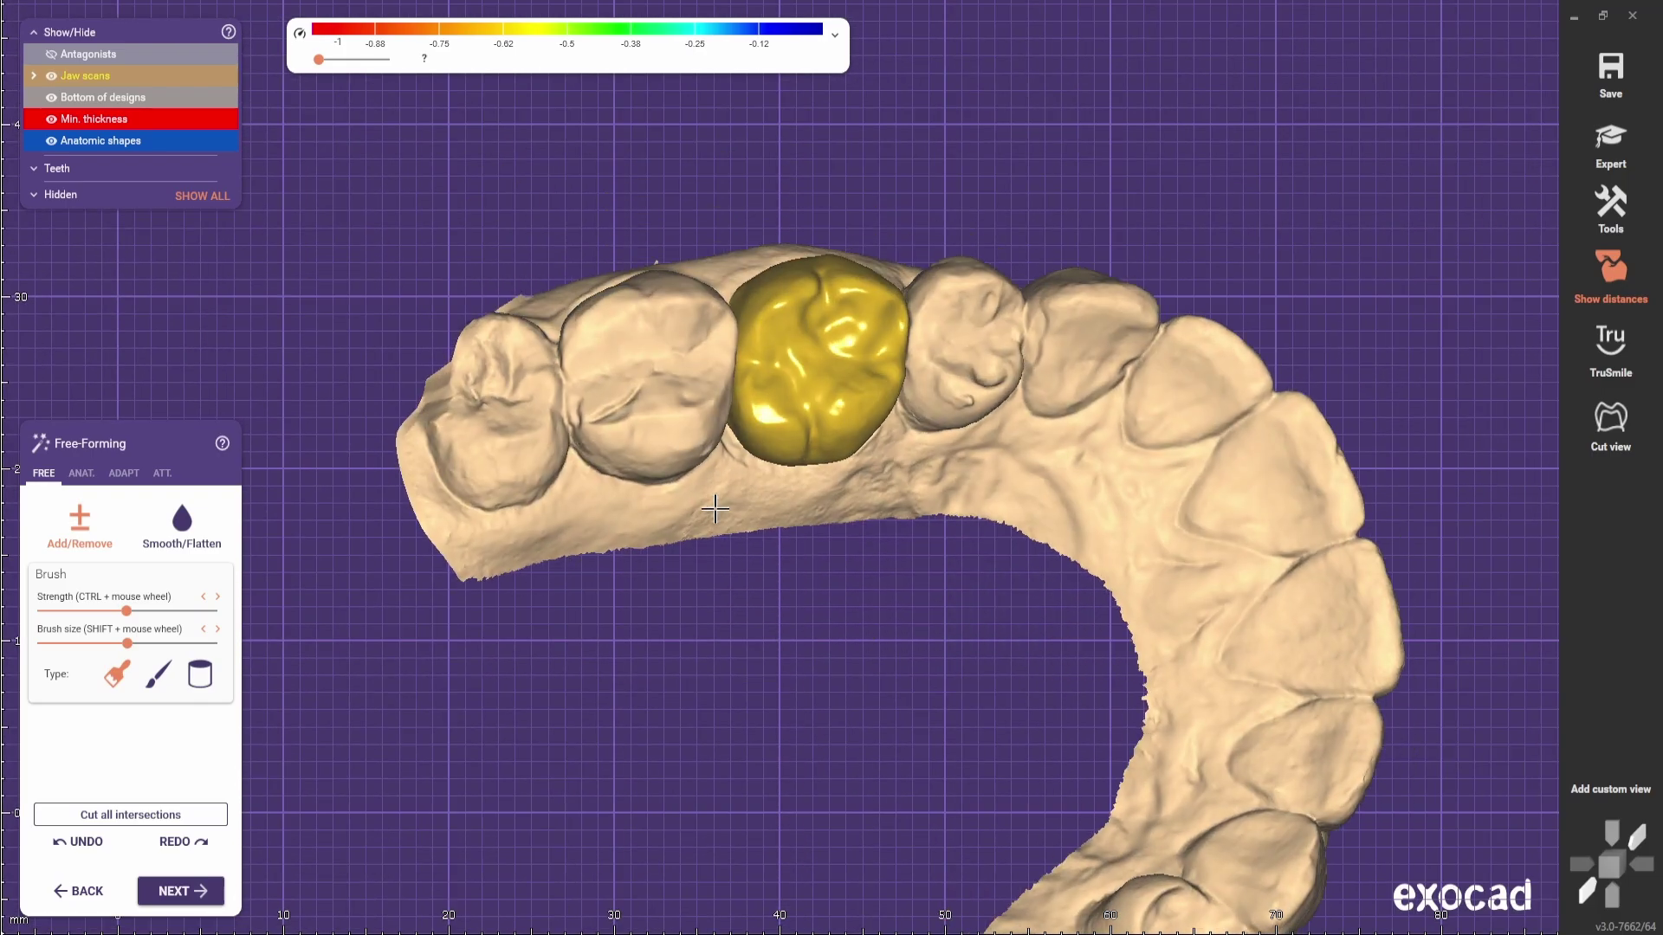
# - Compare the crown with the neighbouring teeth and the antagonist jaw from the front
pyautogui.scroll(3, 958, 356)
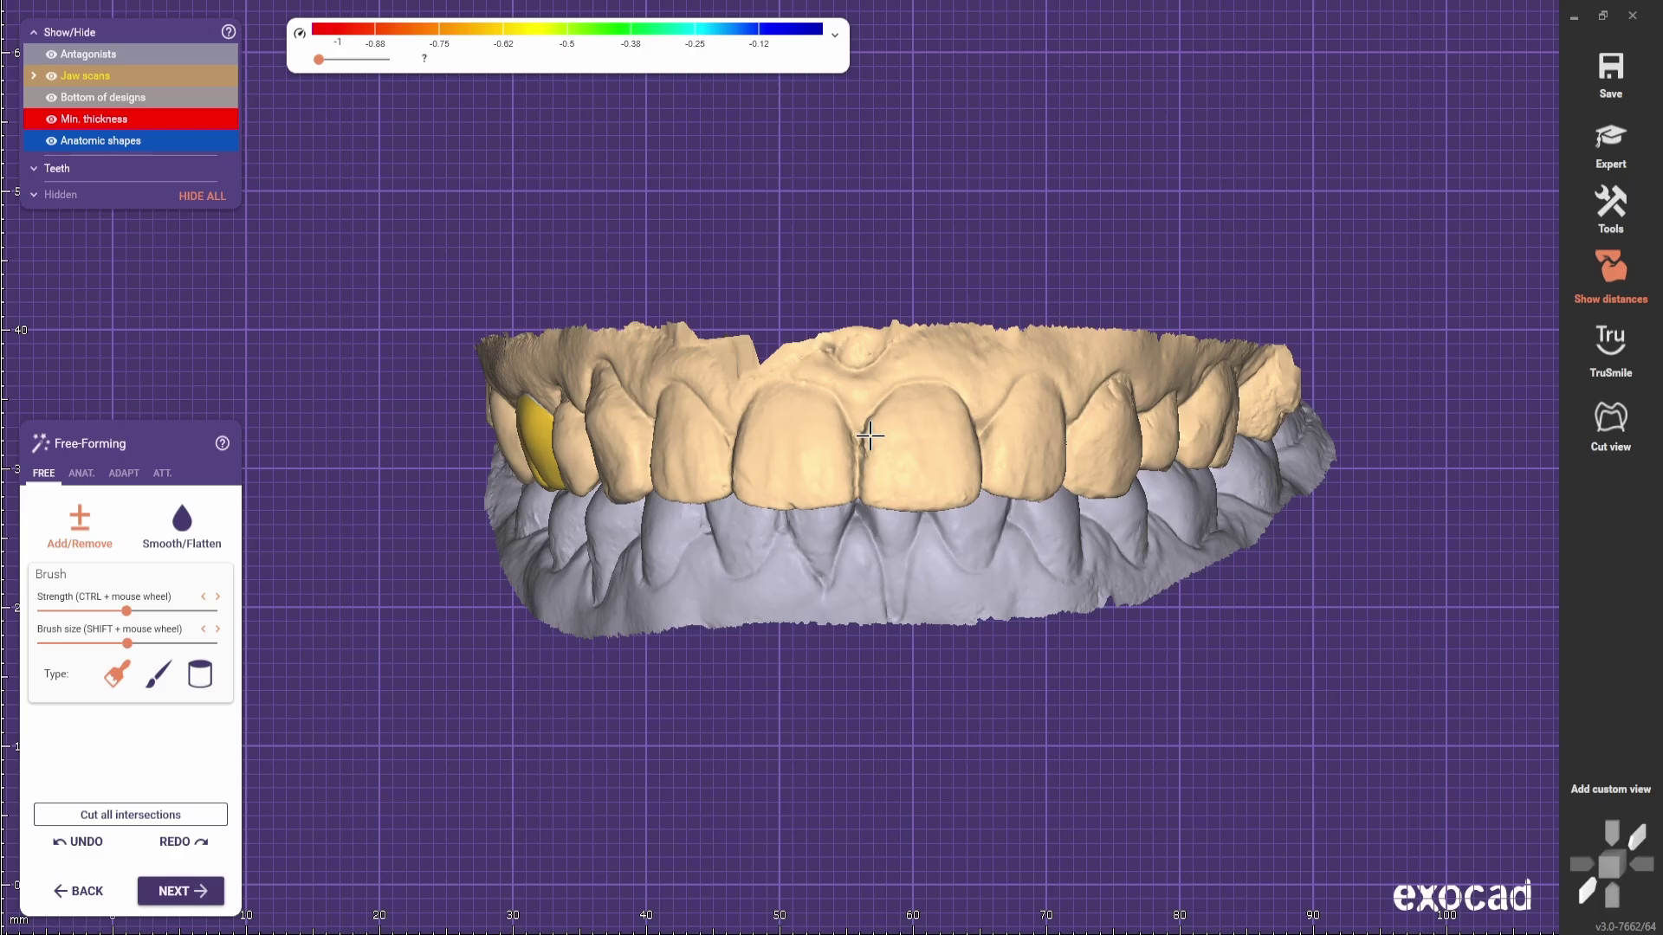
pyautogui.scroll(4, 869, 436)
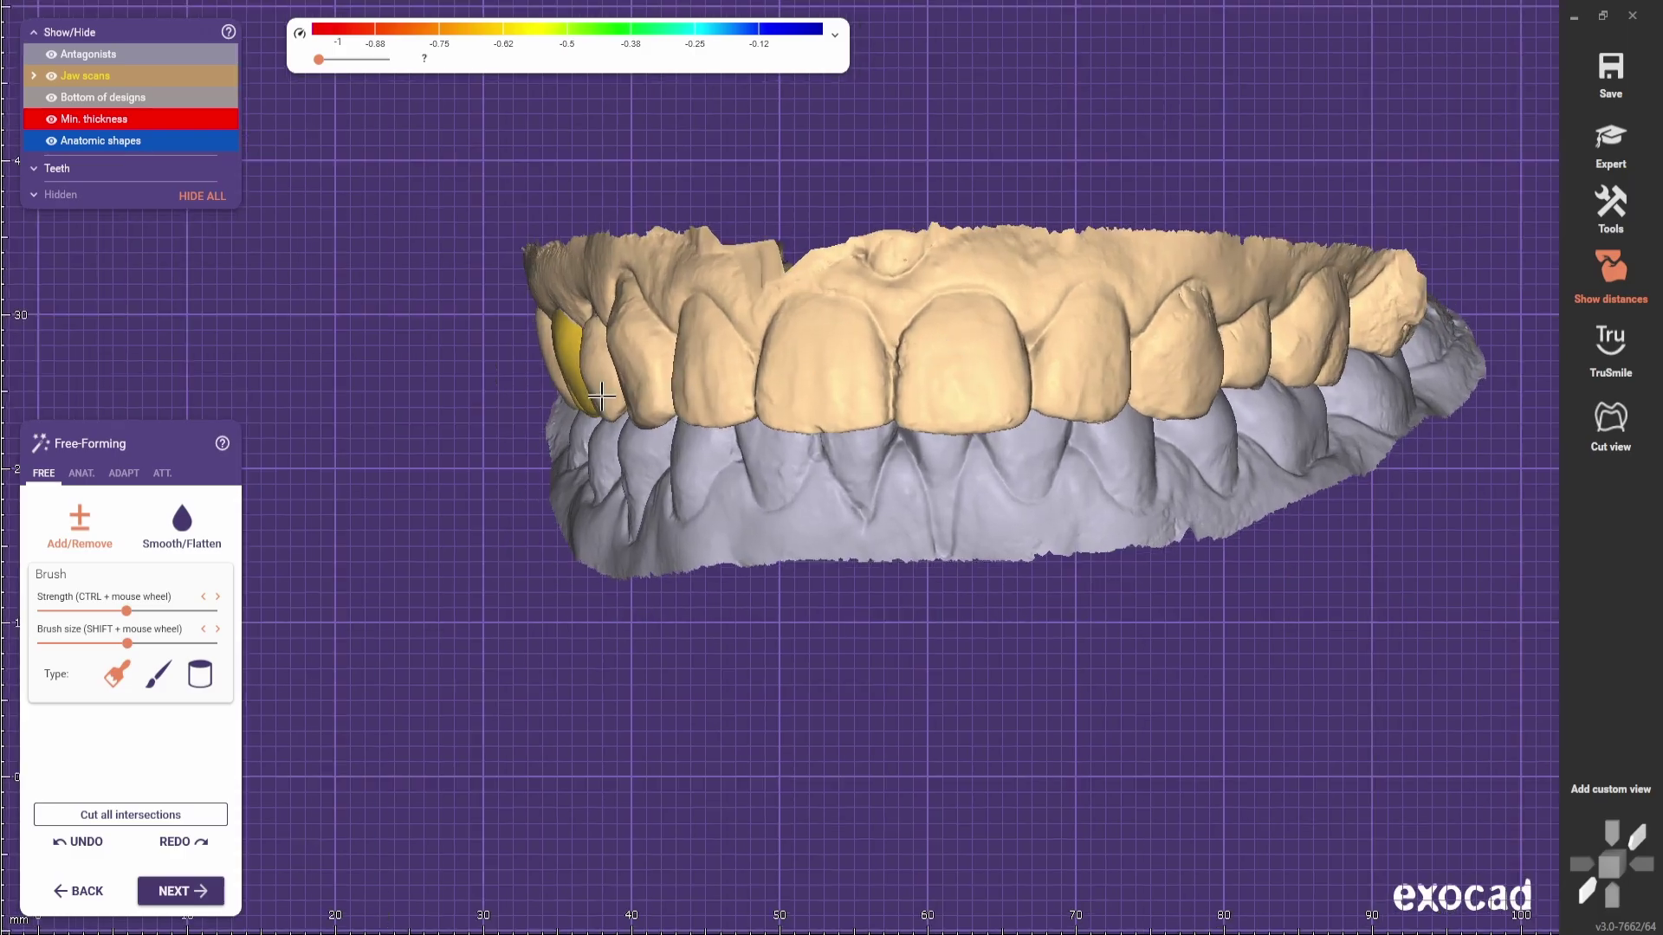
pyautogui.click(82, 473)
pyautogui.scroll(3, 564, 407)
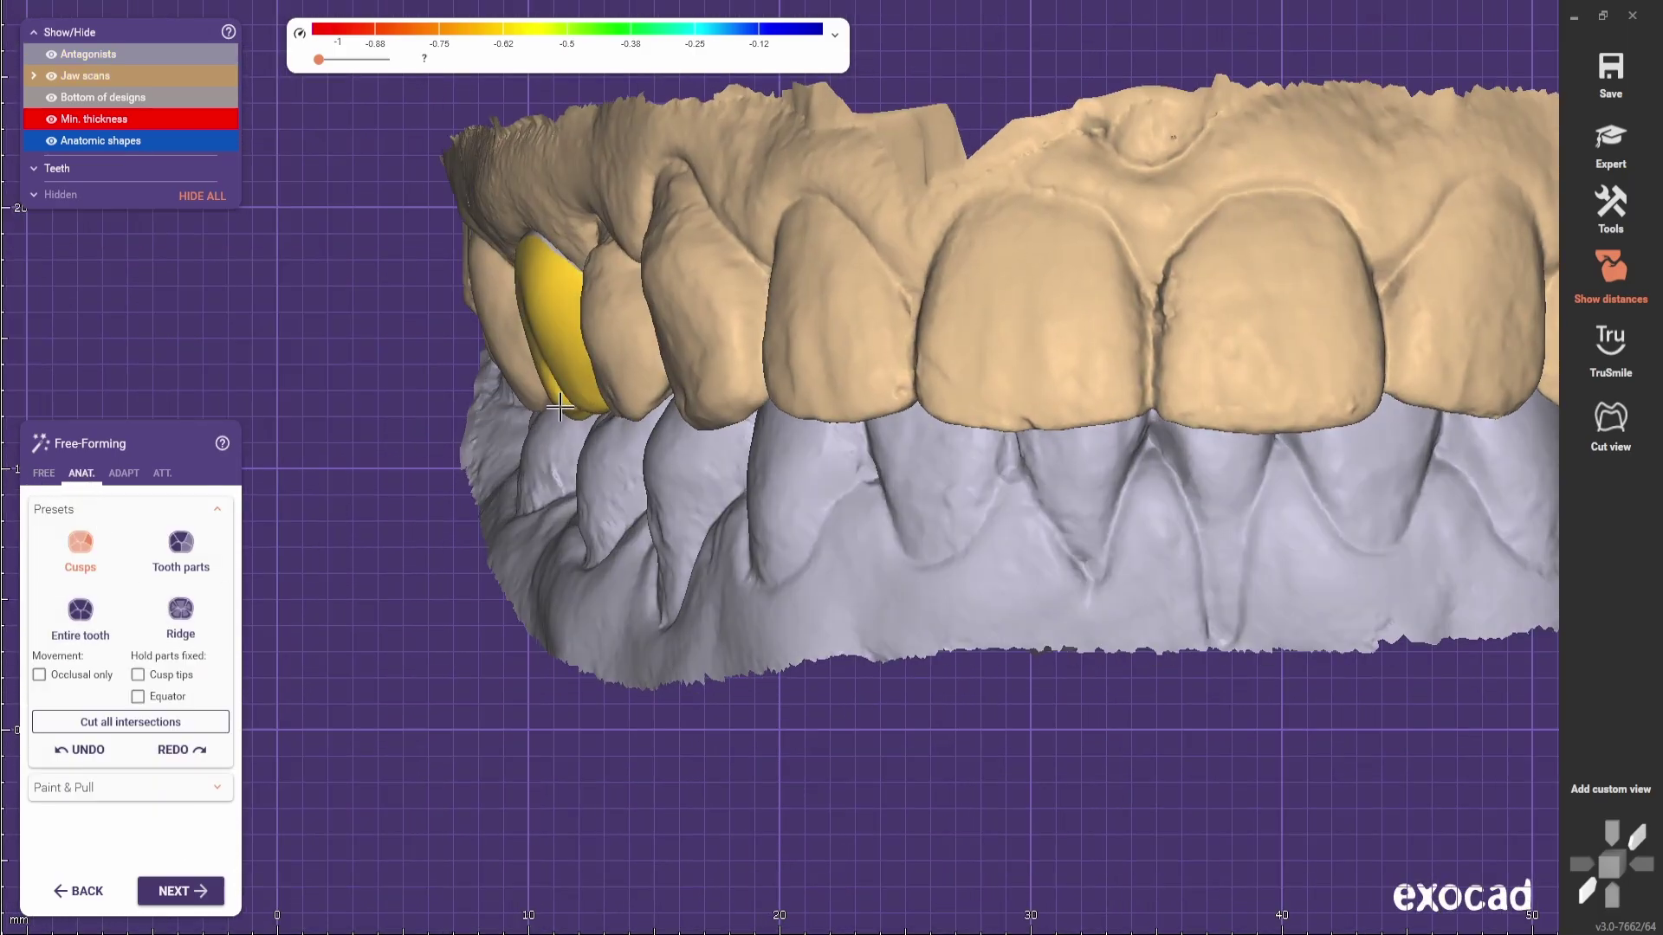
pyautogui.moveTo(560, 407); pyautogui.dragTo(619, 374, button='right')
# - Reshape the crown's mesiobuccal portion from the occlusal view with the anatomic Tooth parts preset
pyautogui.press('a')
pyautogui.scroll(2, 618, 374)
pyautogui.press('1')
pyautogui.press('2')
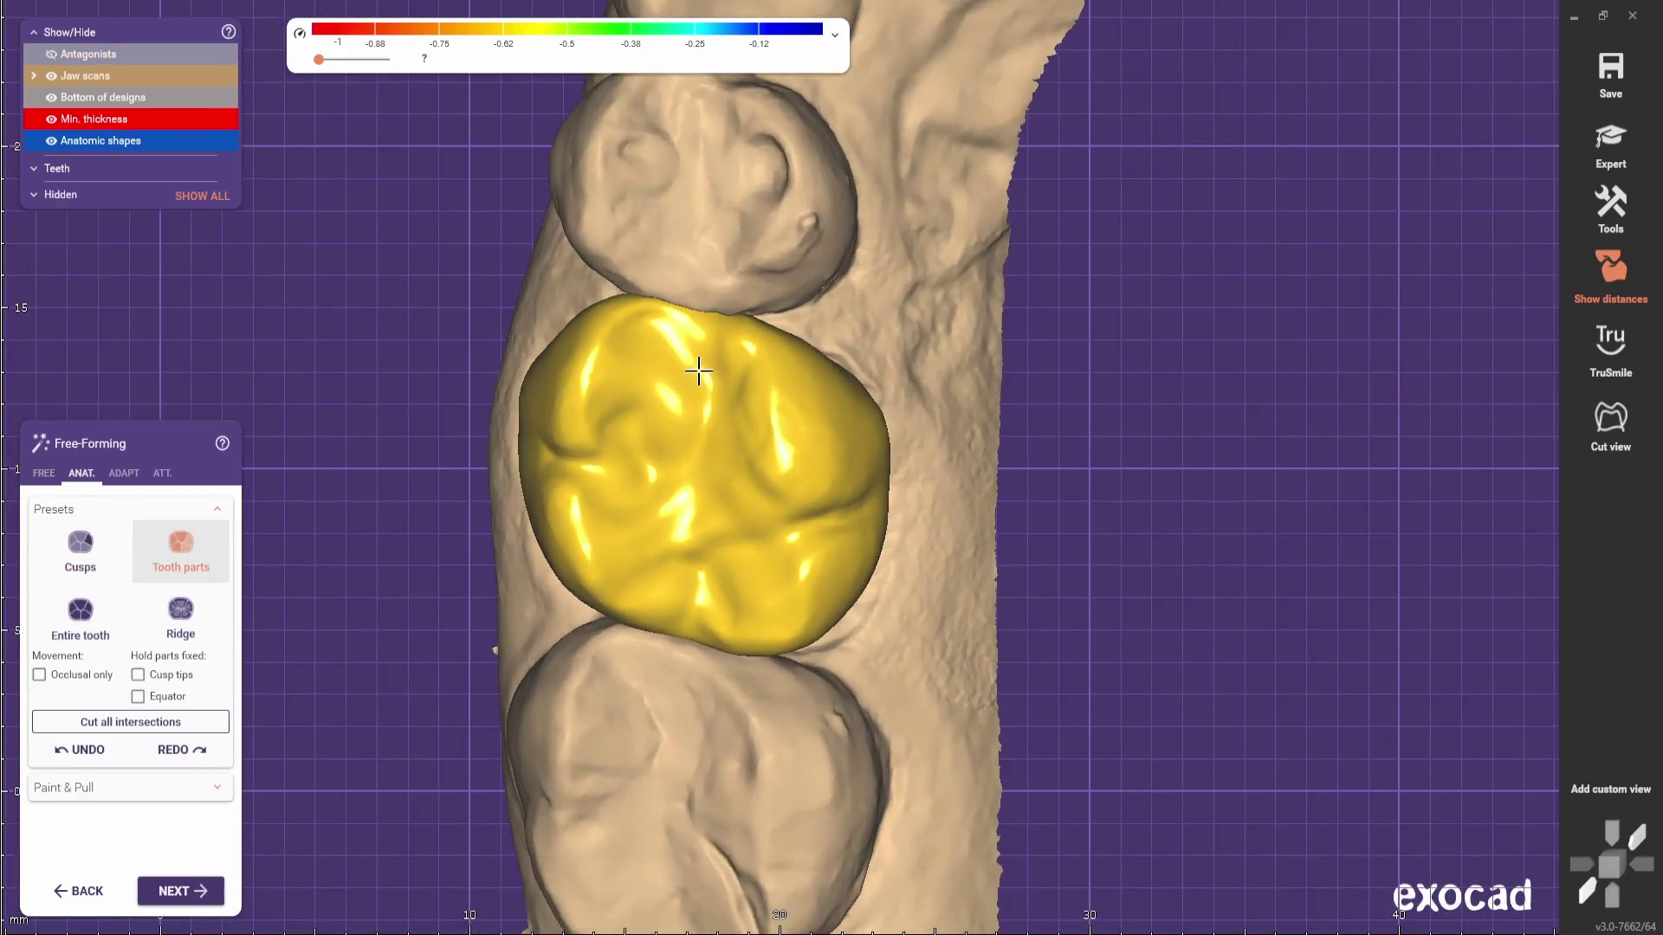
pyautogui.scroll(-3, 624, 332)
pyautogui.scroll(3, 612, 364)
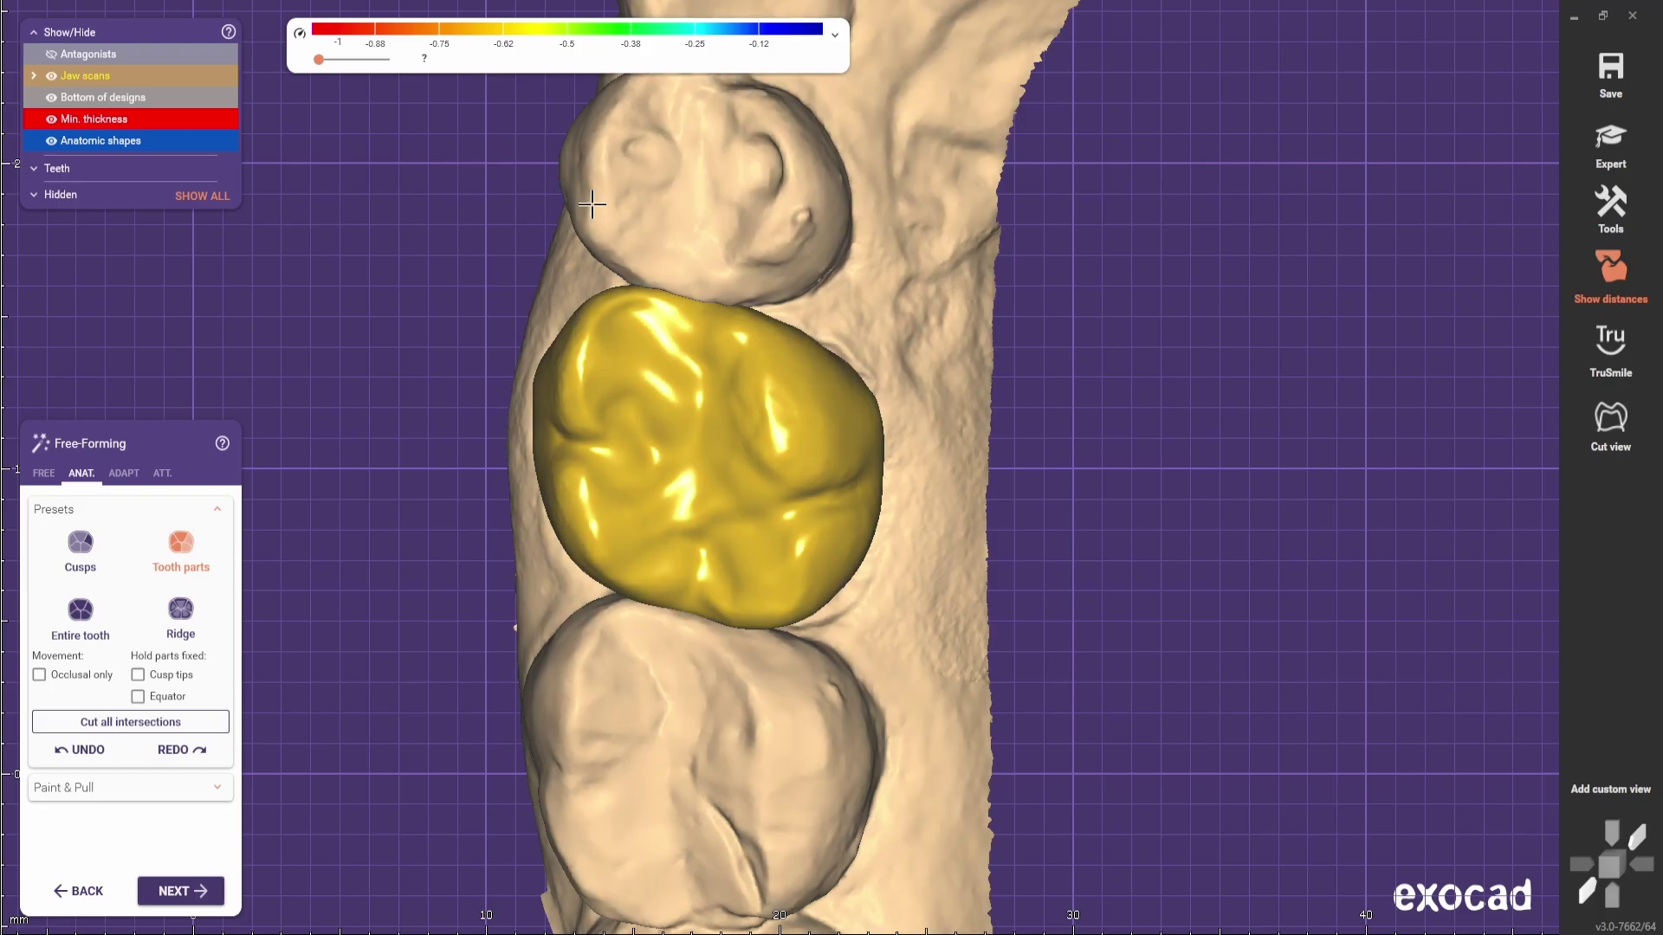
pyautogui.moveTo(571, 491); pyautogui.dragTo(641, 381, button='right')
pyautogui.scroll(-3, 850, 412)
pyautogui.scroll(3, 634, 378)
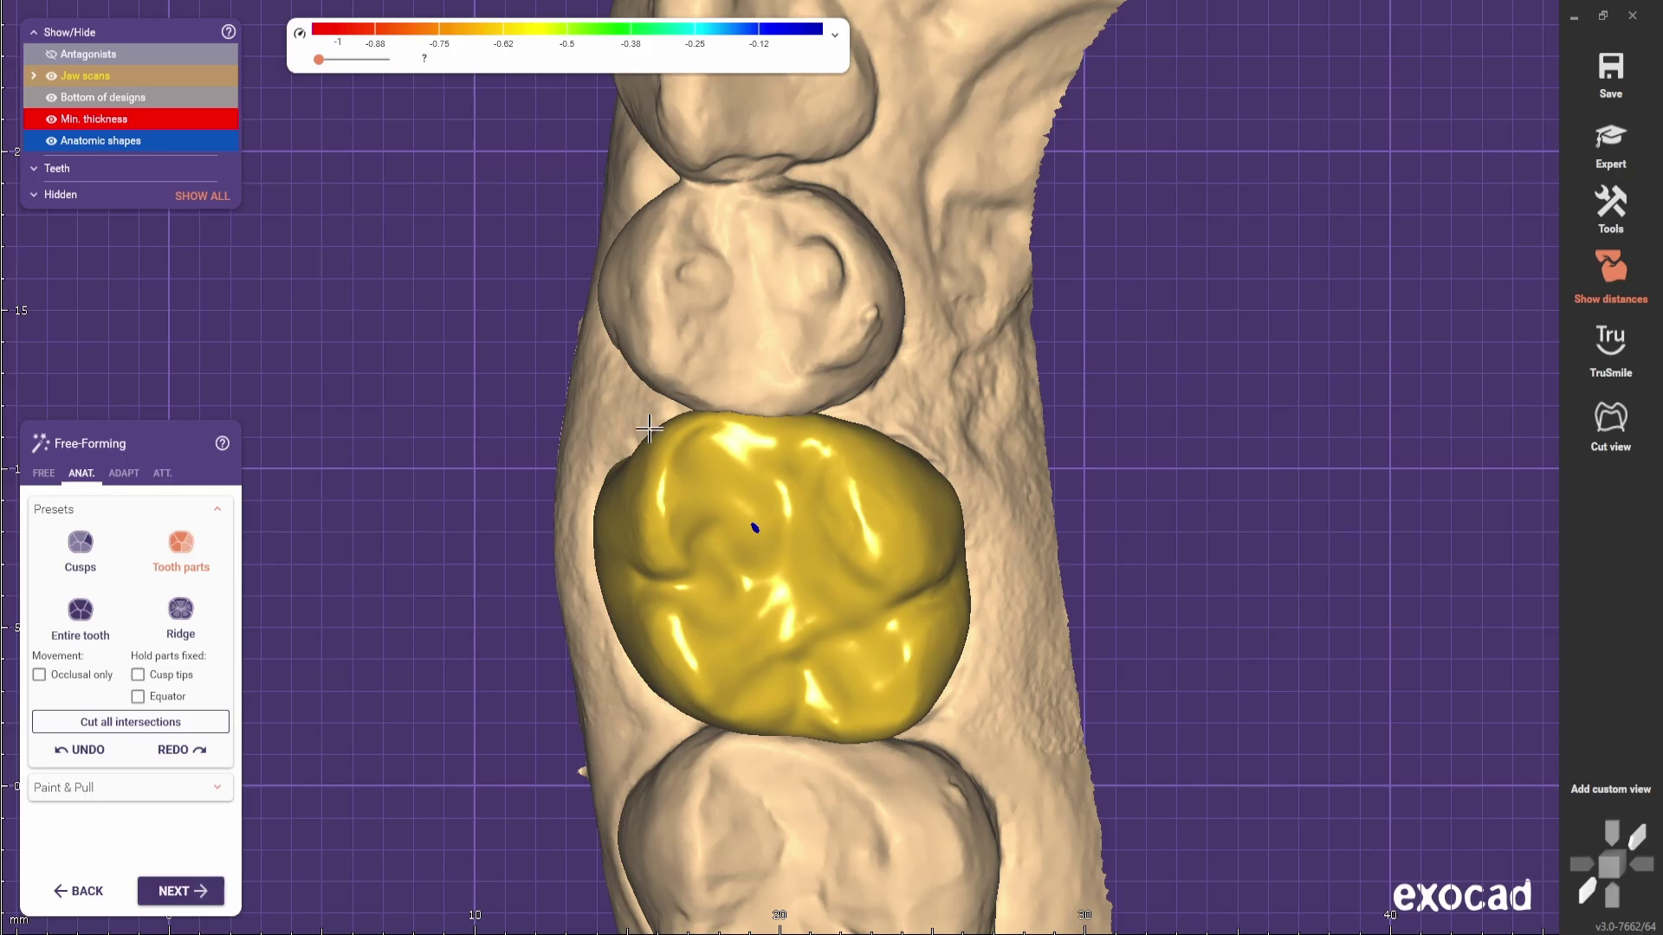
# - Refine the crown's buccal cusps with Tooth parts, checking their height against the neighbours in side views
pyautogui.moveTo(672, 646); pyautogui.dragTo(918, 539, button='right')
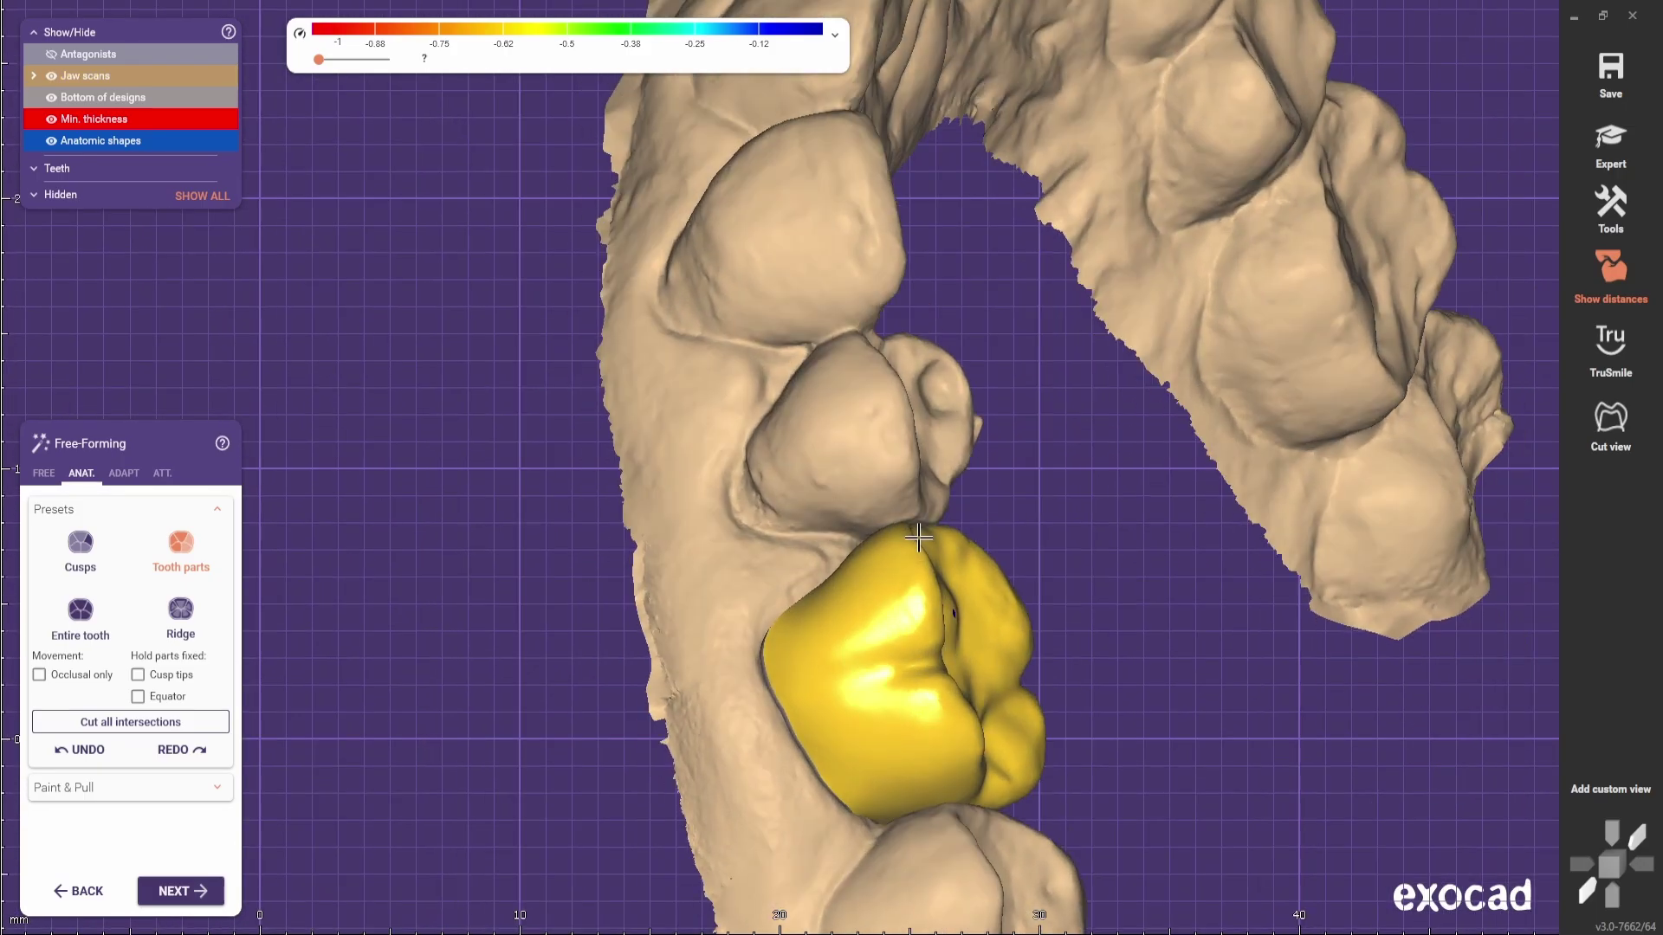
pyautogui.scroll(-5, 918, 537)
pyautogui.moveTo(735, 597); pyautogui.dragTo(885, 614, button='right')
pyautogui.scroll(5, 896, 576)
pyautogui.scroll(-5, 1031, 674)
pyautogui.scroll(3, 885, 614)
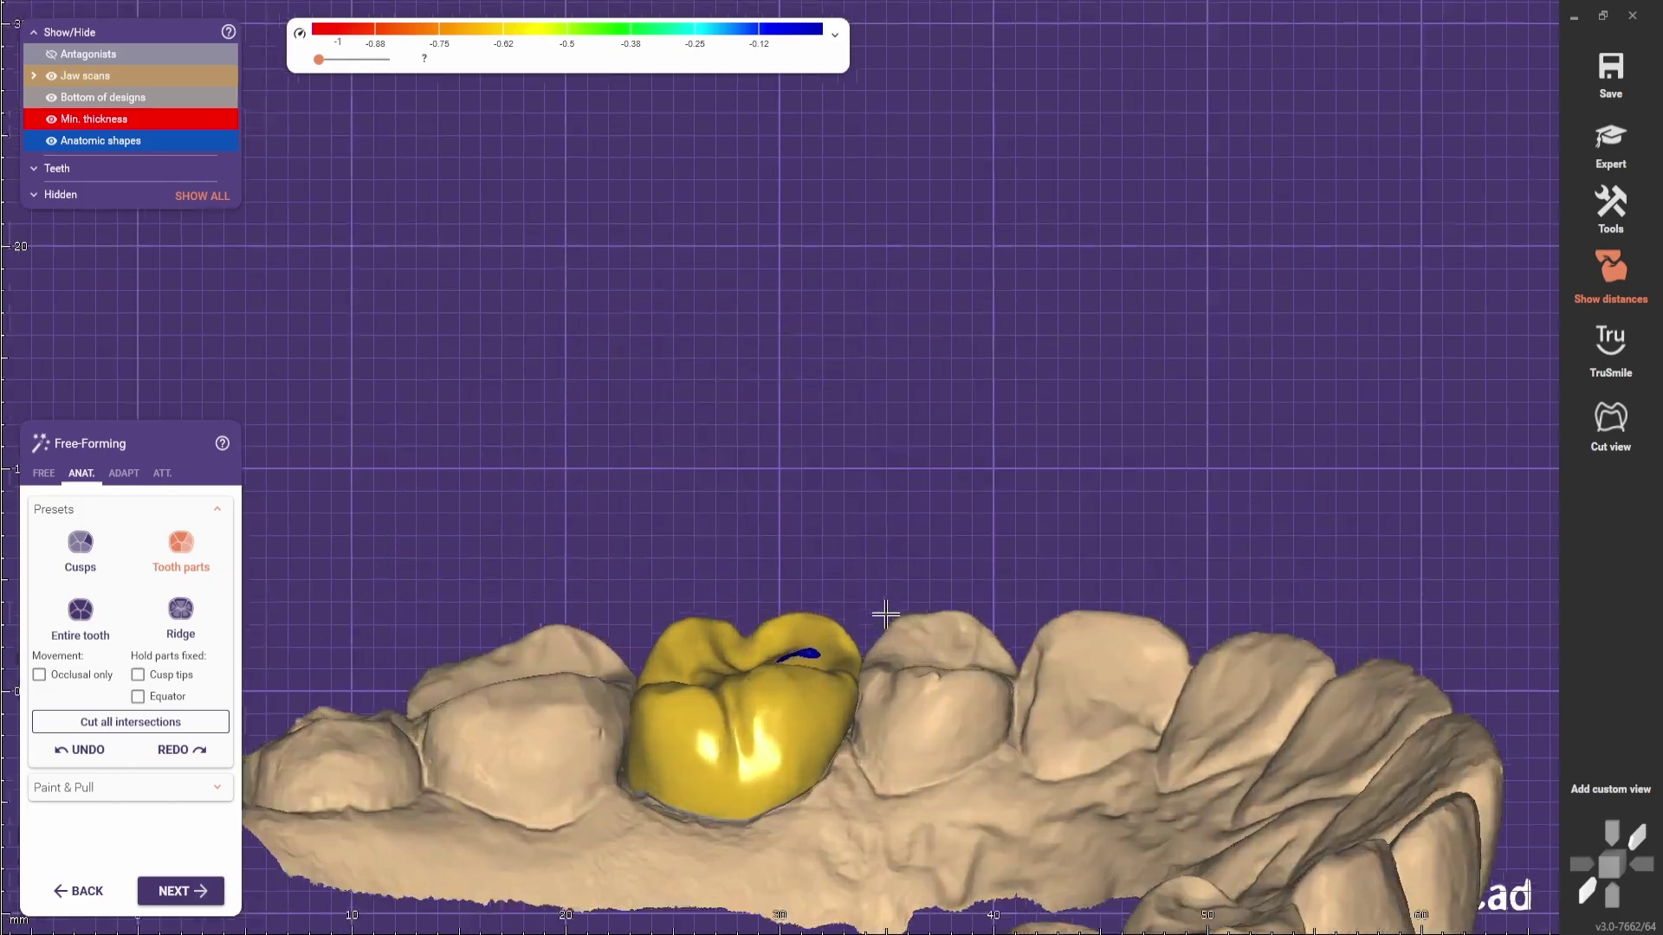
pyautogui.scroll(3, 885, 615)
pyautogui.scroll(-4, 918, 509)
pyautogui.moveTo(918, 510); pyautogui.dragTo(909, 625, button='right')
# - Remove material from the mesial part of the crown's occlusal surface with the Add/Remove brush in free forming
pyautogui.click(80, 528)
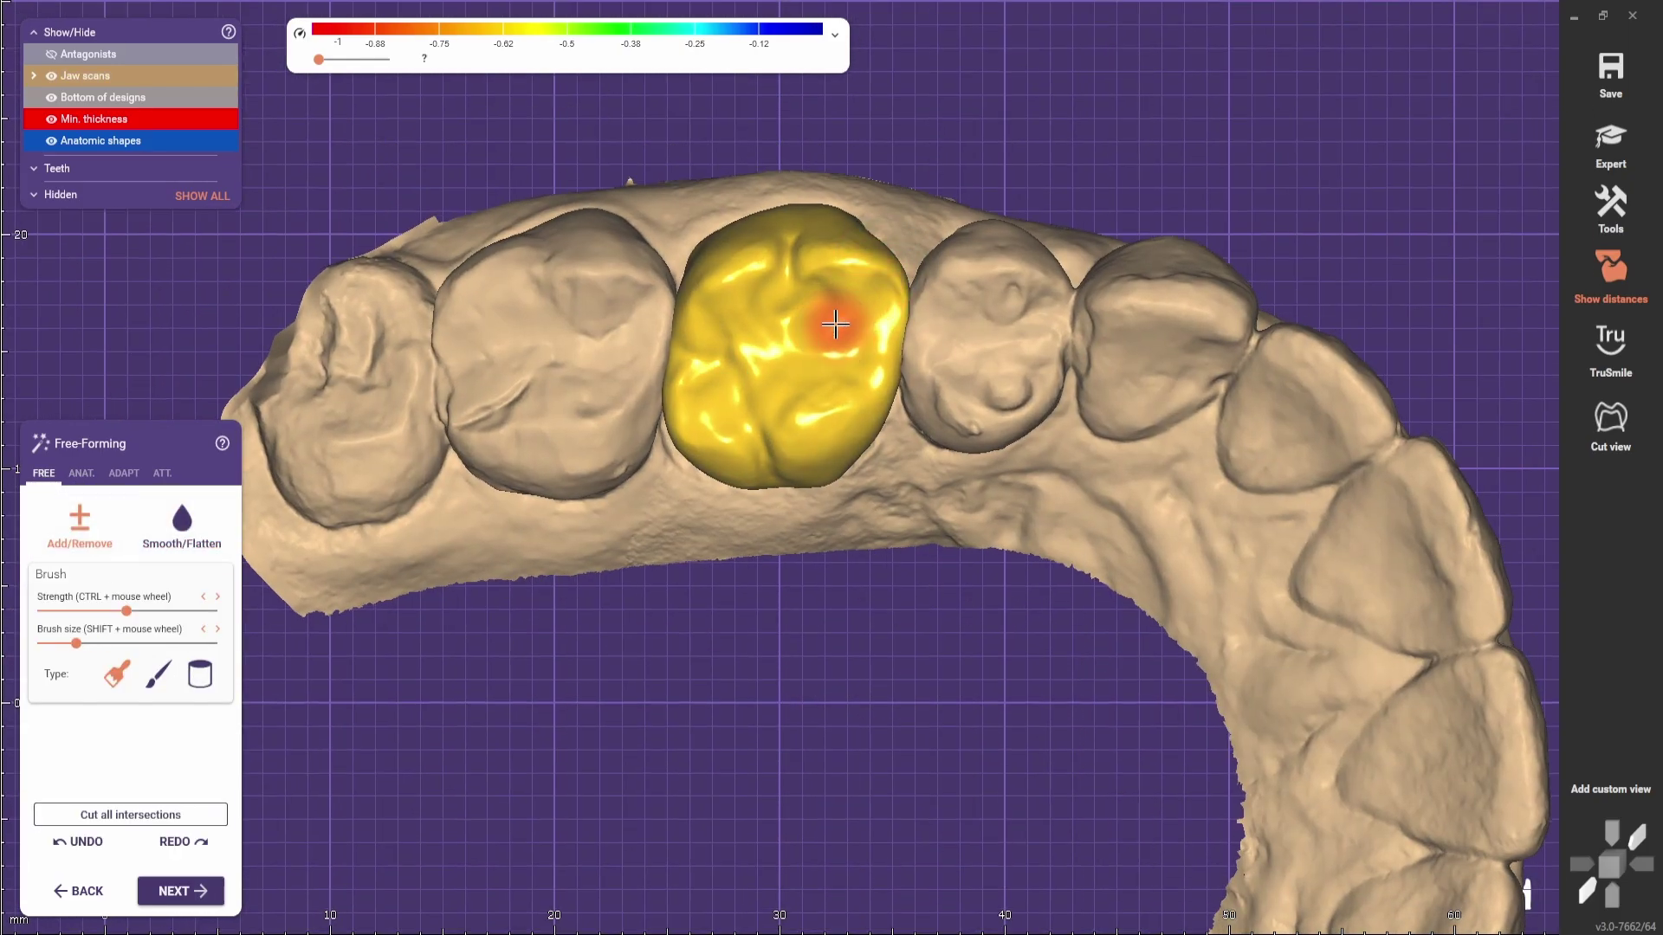
pyautogui.moveTo(836, 324); pyautogui.dragTo(763, 333, button='right')
pyautogui.scroll(1, 763, 333)
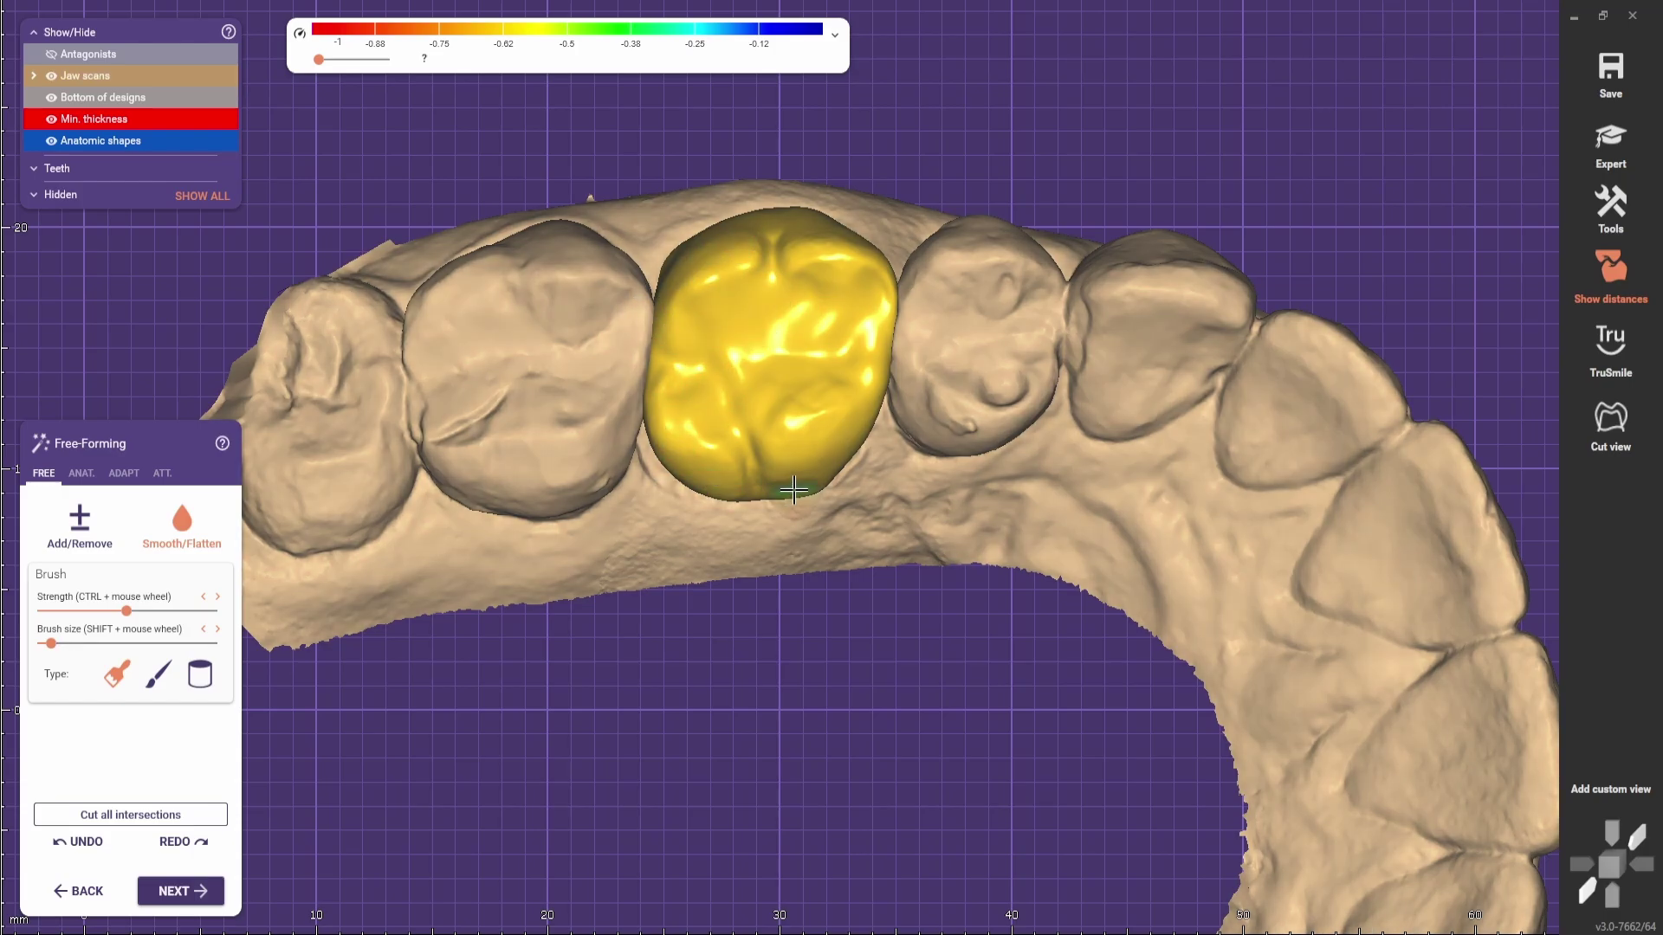
# - Smooth the crown's palatal edge and occlusal surface with the Smooth/Flatten brush at varying brush sizes
pyautogui.moveTo(875, 489)
pyautogui.mouseDown(button='right')
pyautogui.moveTo(717, 639)
pyautogui.moveTo(738, 501)
pyautogui.mouseUp(button='right')
pyautogui.scroll(-3, 694, 627)
pyautogui.scroll(4, 739, 502)
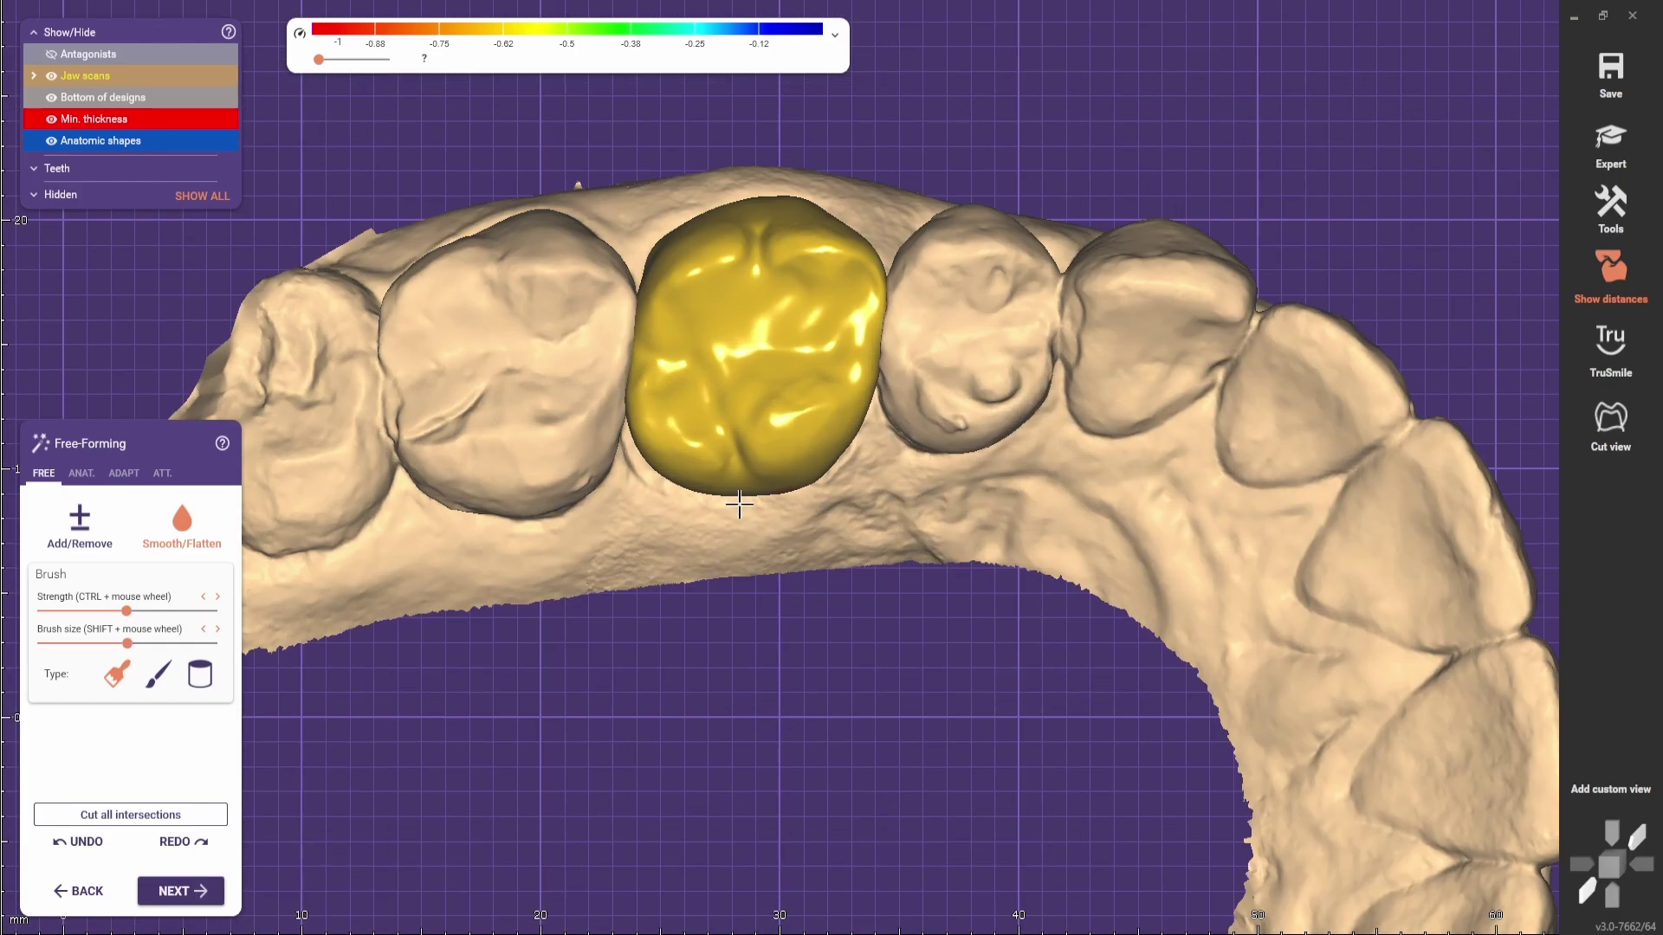
pyautogui.scroll(2, 864, 417)
pyautogui.scroll(-2, 863, 419)
pyautogui.scroll(2, 669, 426)
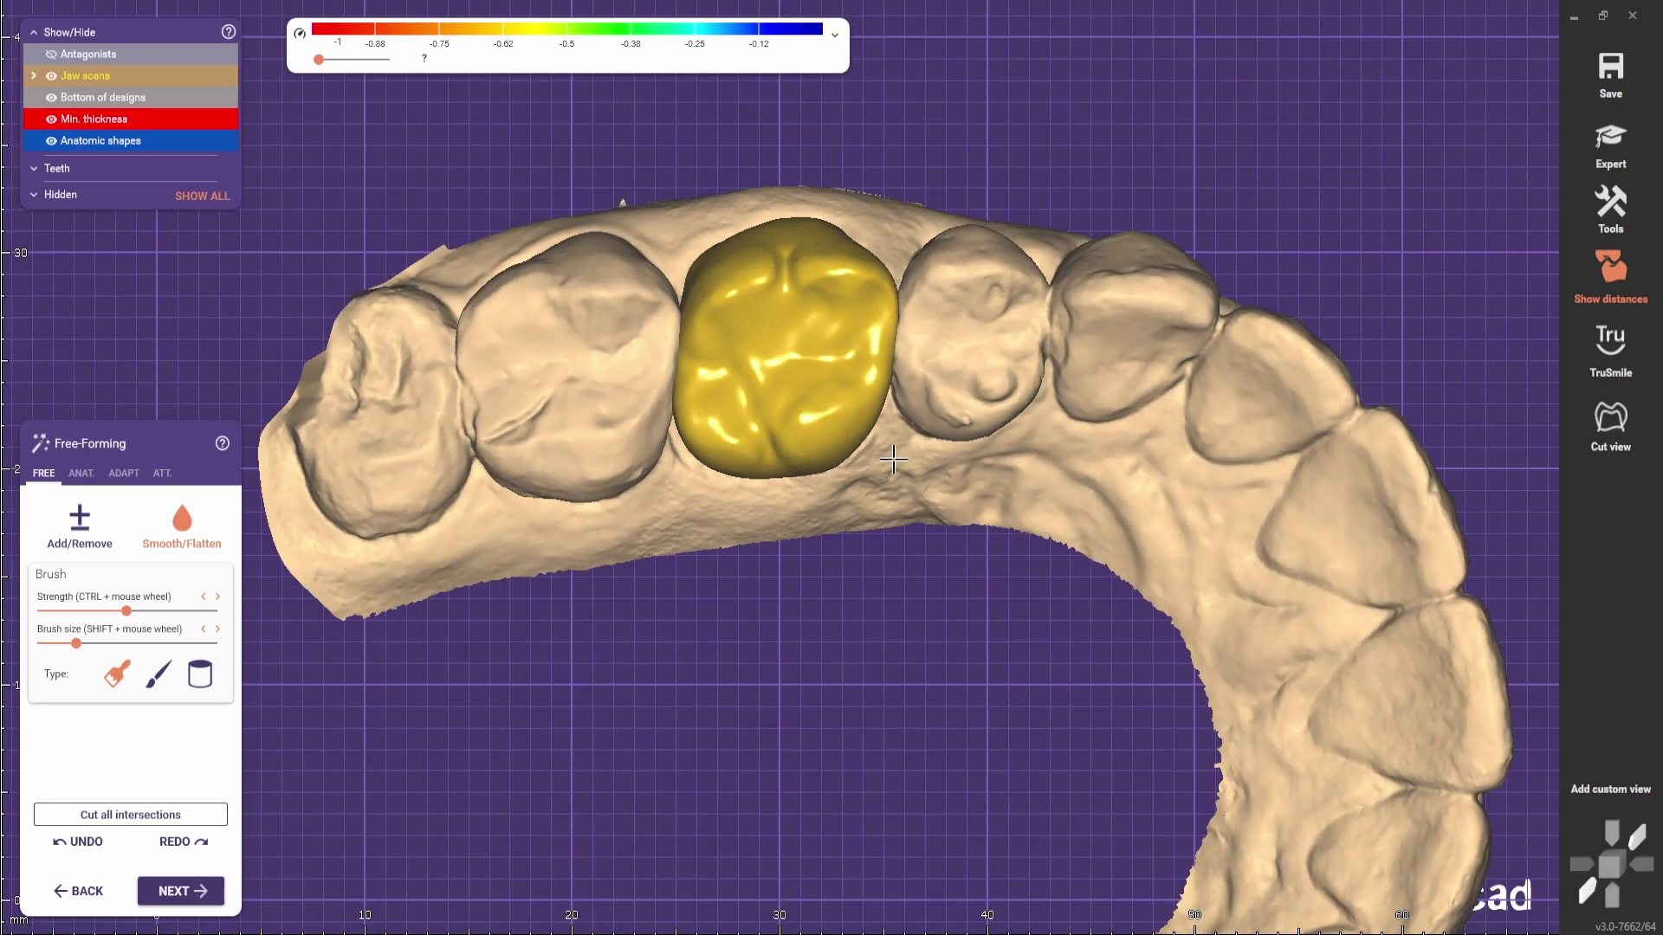
# - Smooth the crown's mesial edge with the smallest brush and reshape its mesiopalatal portion with a larger Add/Remove brush
pyautogui.scroll(3, 866, 372)
pyautogui.keyDown('shift'); pyautogui.scroll(-2, 870, 430); pyautogui.keyUp('shift')
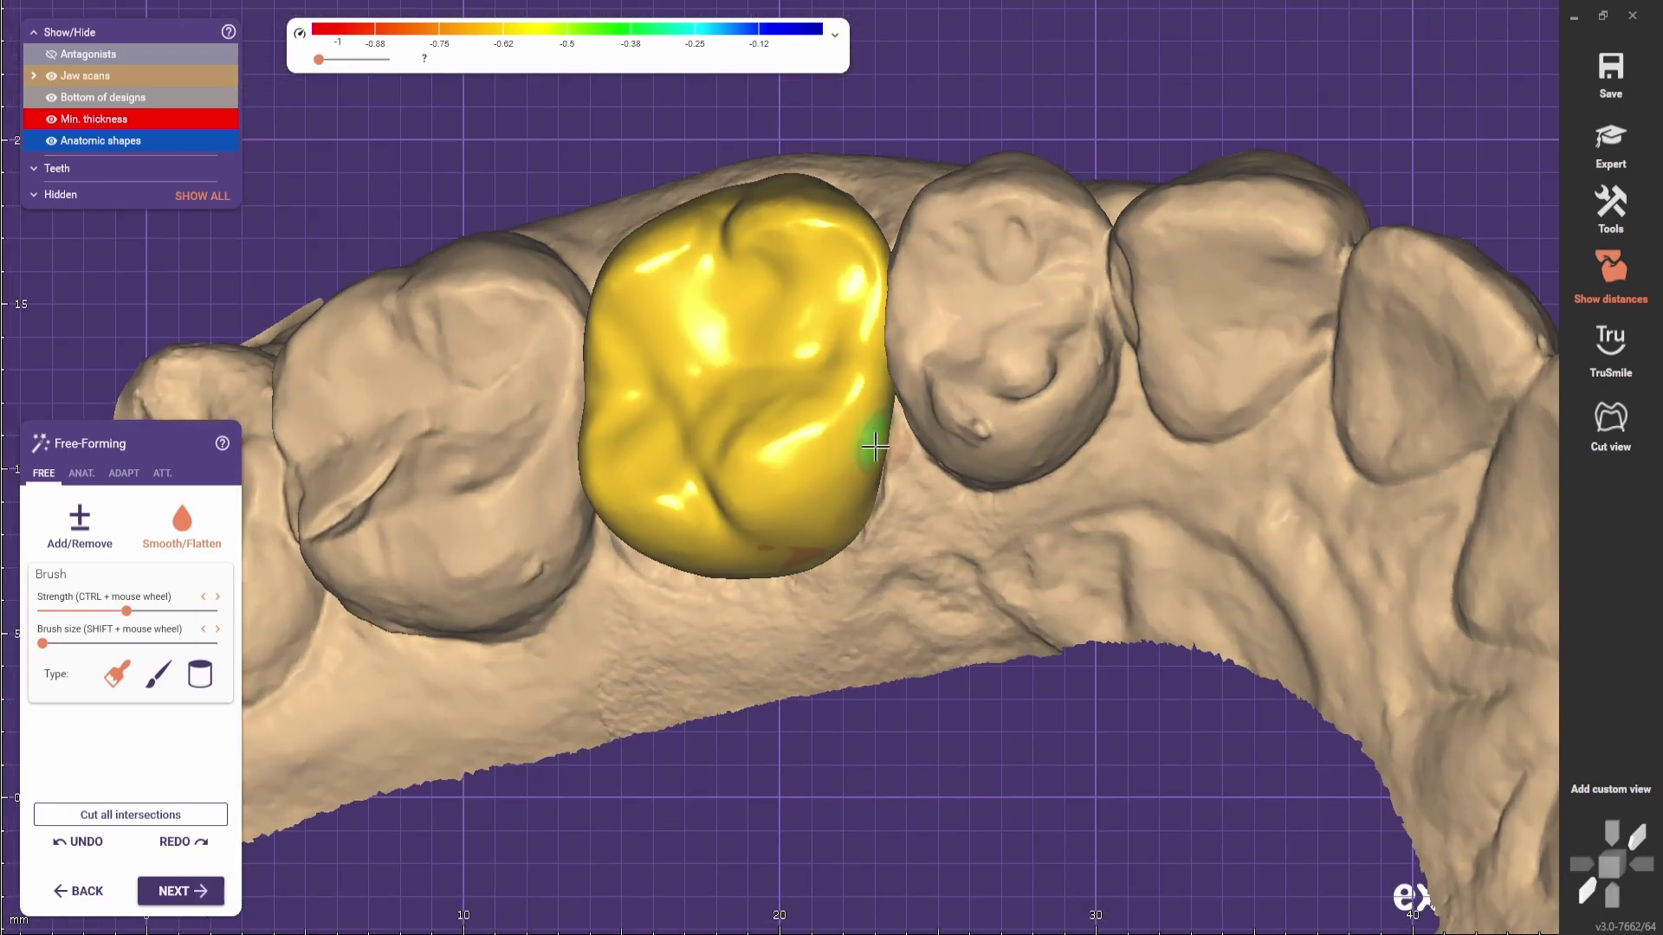
pyautogui.scroll(-1, 874, 447)
pyautogui.keyDown('shift'); pyautogui.scroll(2, 830, 531); pyautogui.keyUp('shift')
pyautogui.click(57, 537)
pyautogui.keyDown('shift'); pyautogui.scroll(1, 813, 548); pyautogui.keyUp('shift')
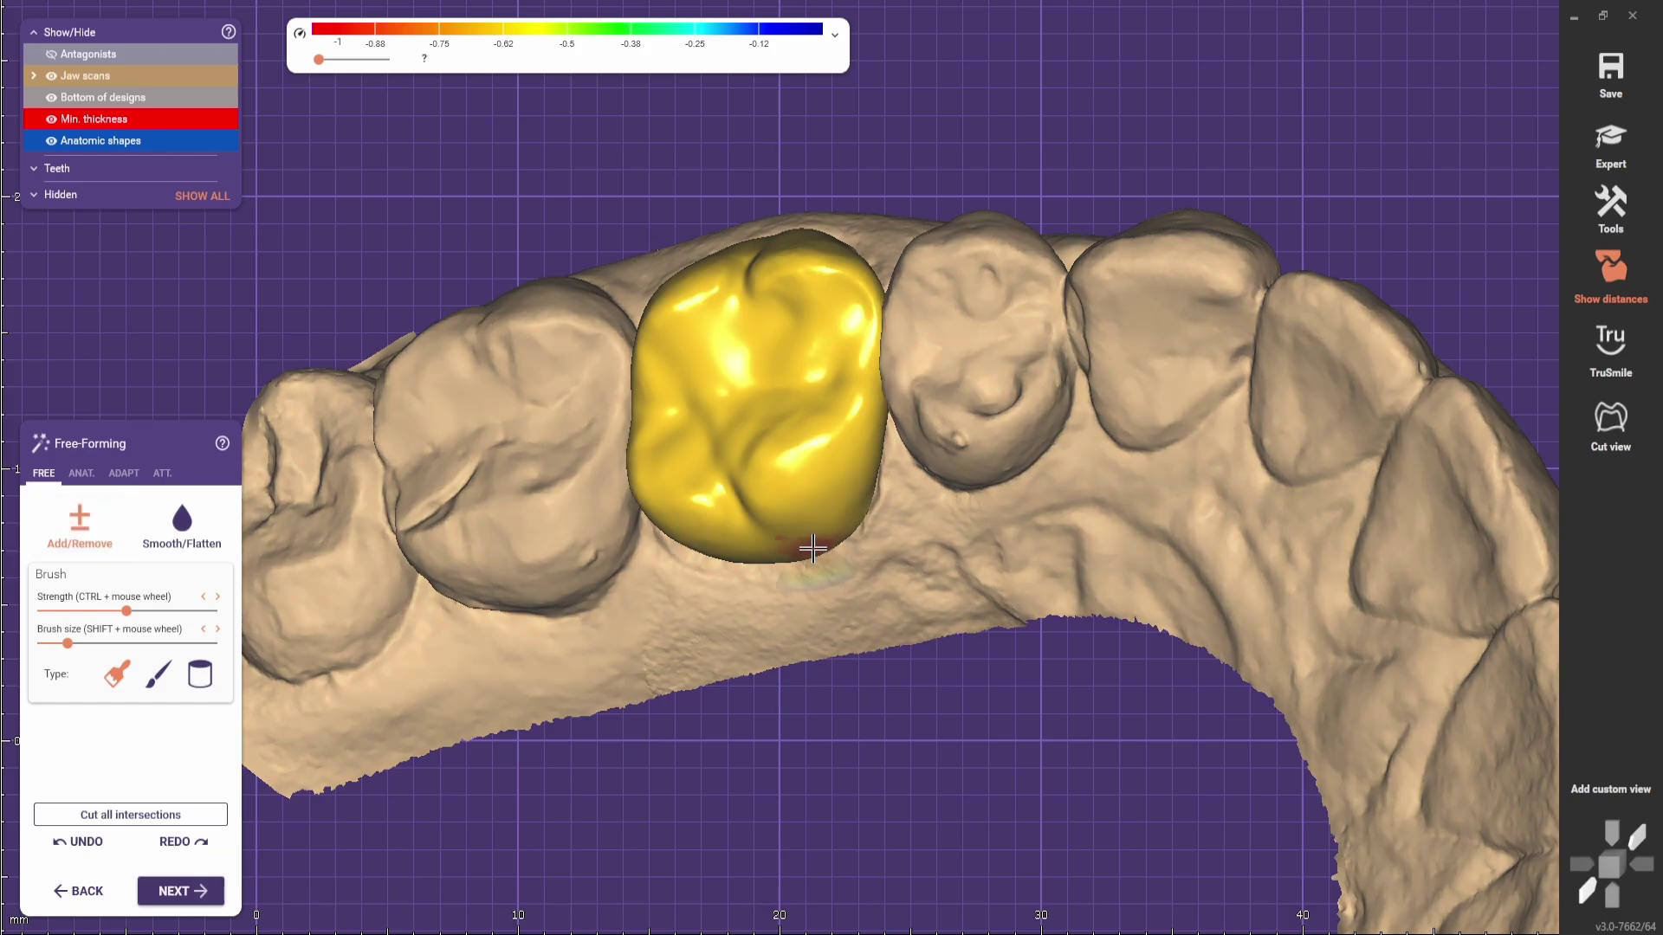
pyautogui.scroll(-2, 814, 543)
pyautogui.scroll(1, 817, 438)
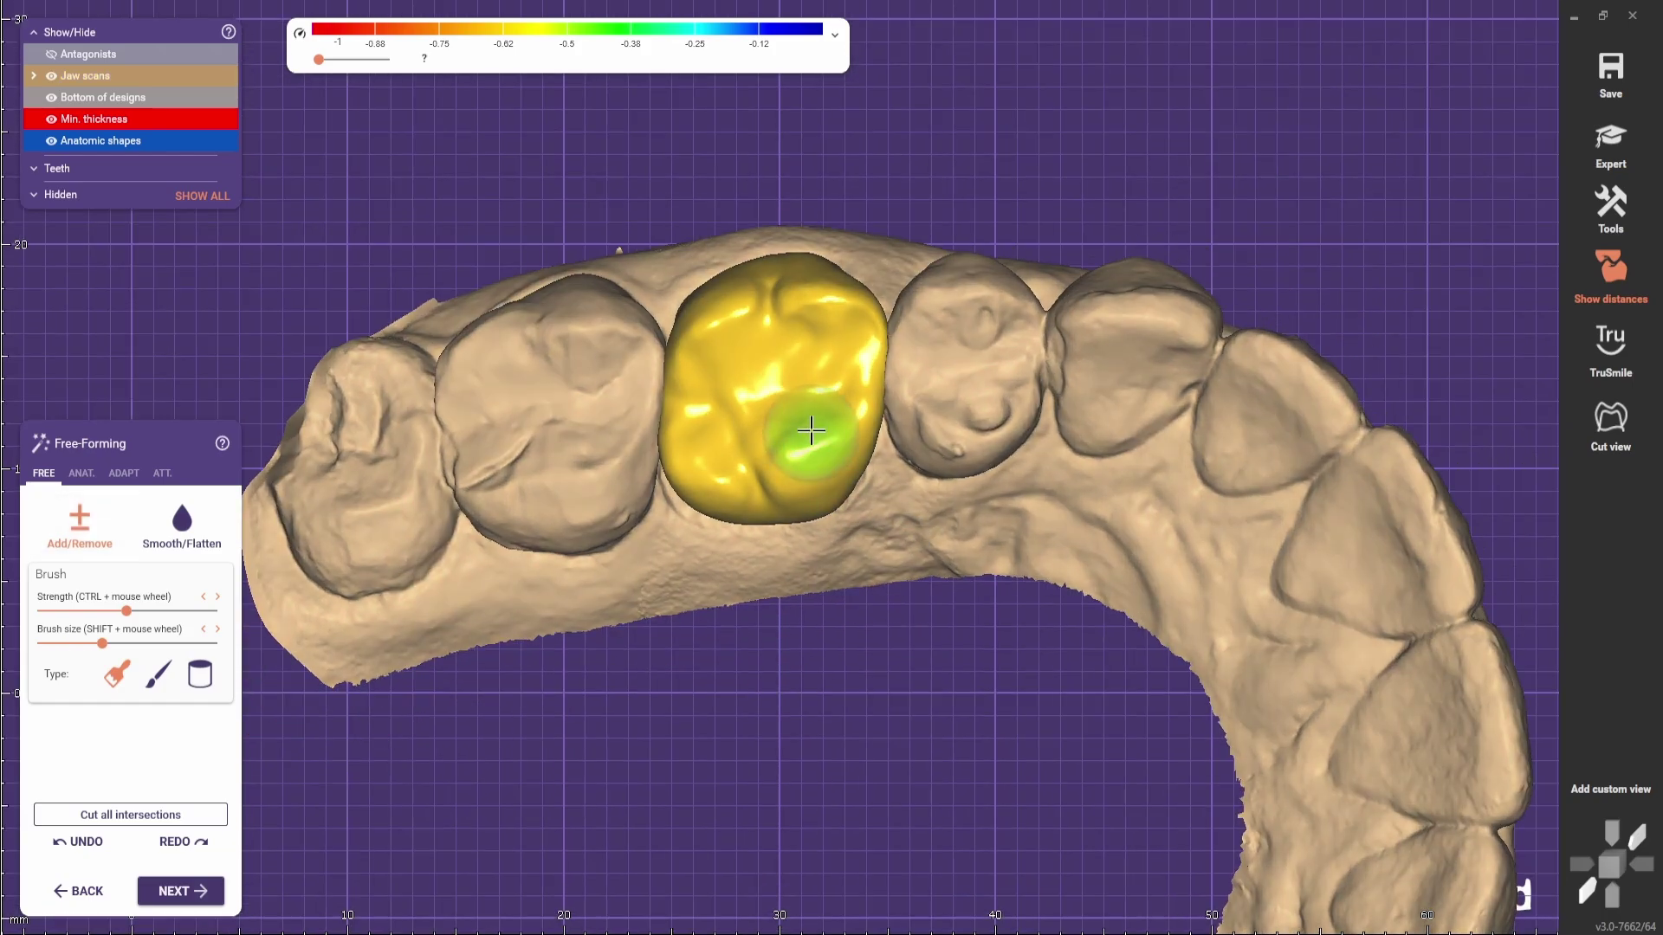
# - Refine the crown's palatal cusps by alternating Add/Remove and Smooth/Flatten, checking the shape from palatal and occlusal views
pyautogui.moveTo(836, 420)
pyautogui.mouseDown(button='right')
pyautogui.moveTo(814, 440)
pyautogui.moveTo(800, 381)
pyautogui.moveTo(880, 453)
pyautogui.mouseUp(button='right')
pyautogui.scroll(-2, 862, 438)
pyautogui.scroll(3, 876, 457)
pyautogui.click(180, 539)
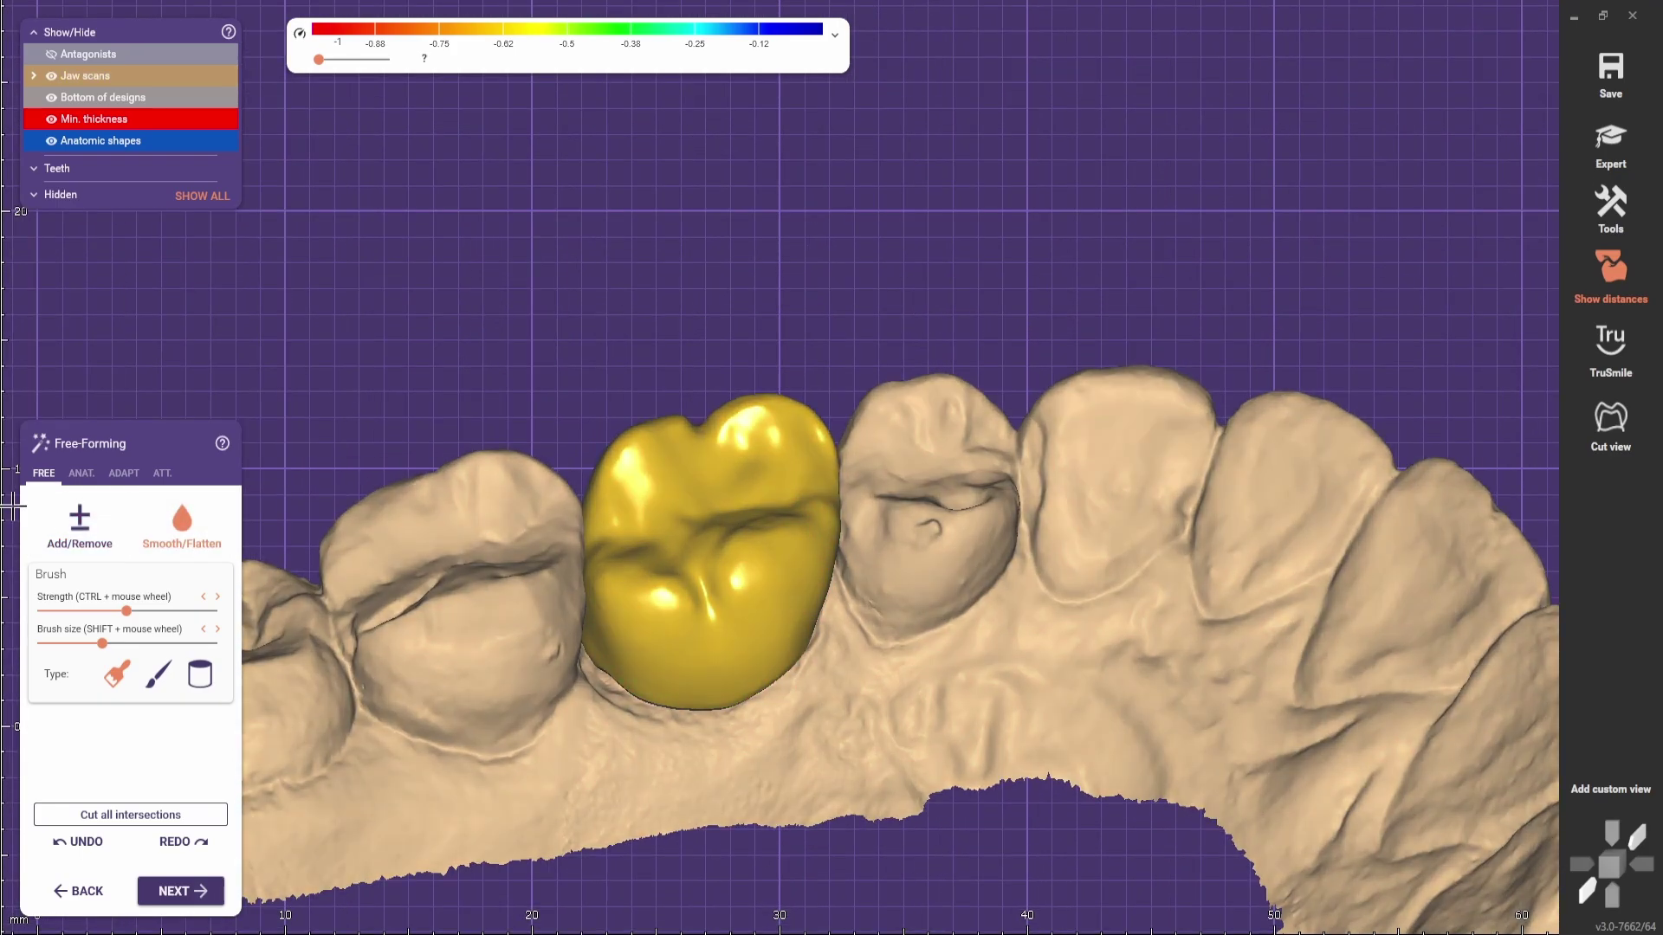
pyautogui.click(90, 533)
pyautogui.keyDown('shift'); pyautogui.scroll(2, 616, 667); pyautogui.keyUp('shift')
pyautogui.click(220, 545)
pyautogui.scroll(-2, 684, 633)
pyautogui.moveTo(866, 468); pyautogui.dragTo(962, 567, button='right')
pyautogui.scroll(3, 809, 537)
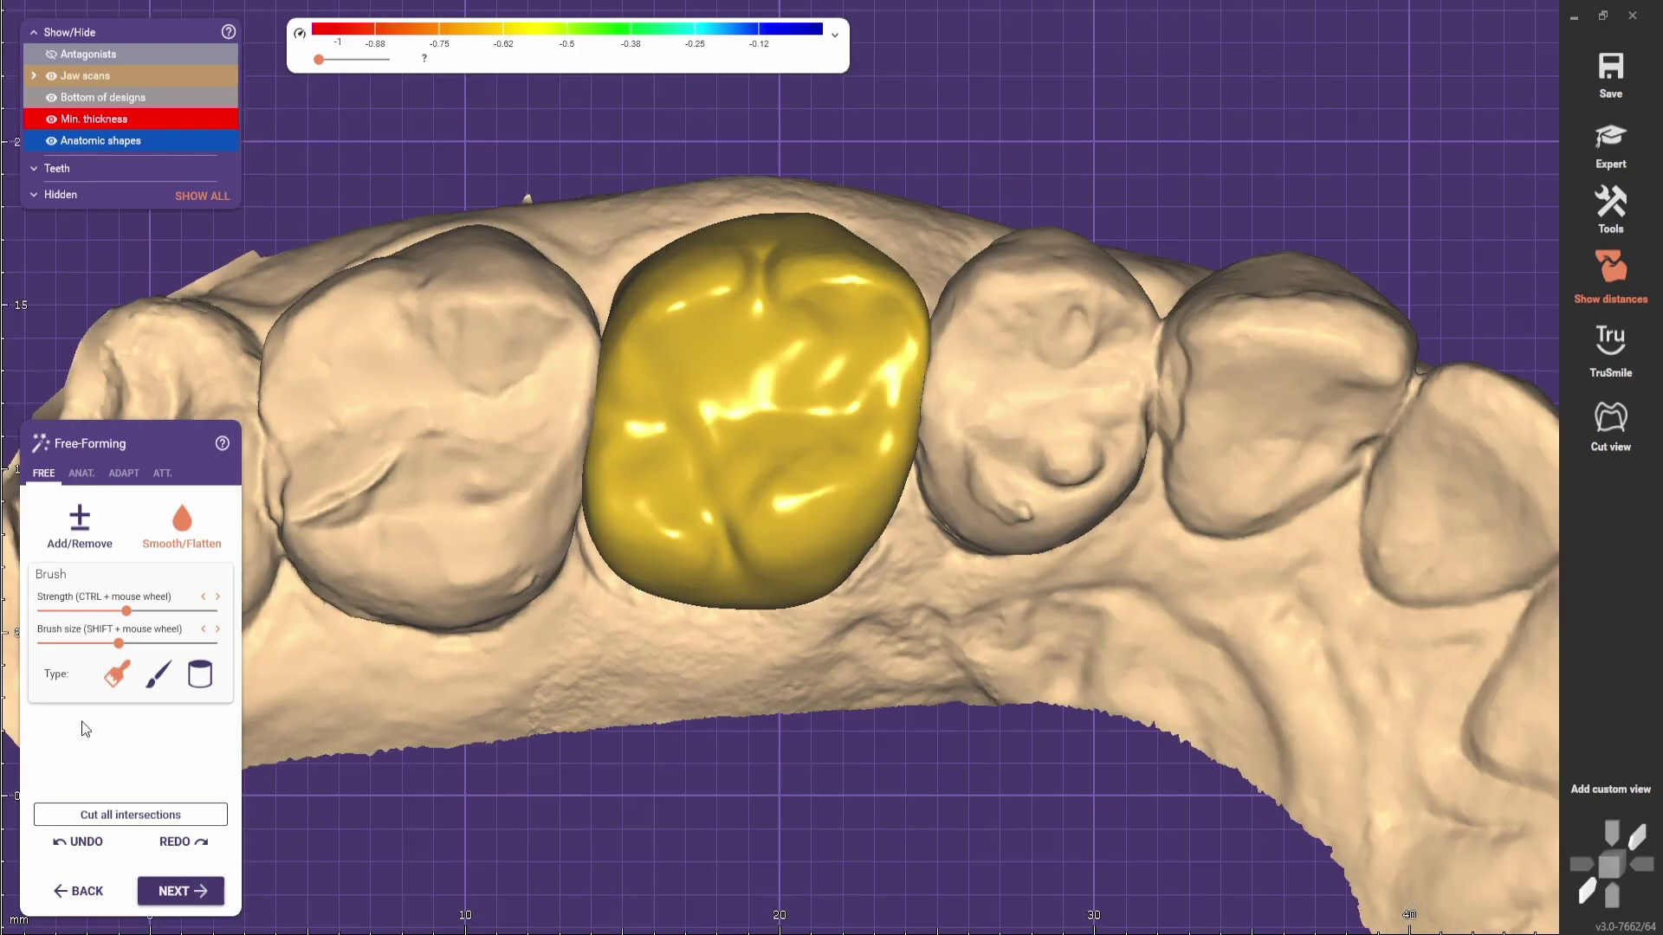
# - Add material to the palatal cusps and mesial marginal ridge with the fine brush type, and smooth the distal part
pyautogui.click(83, 530)
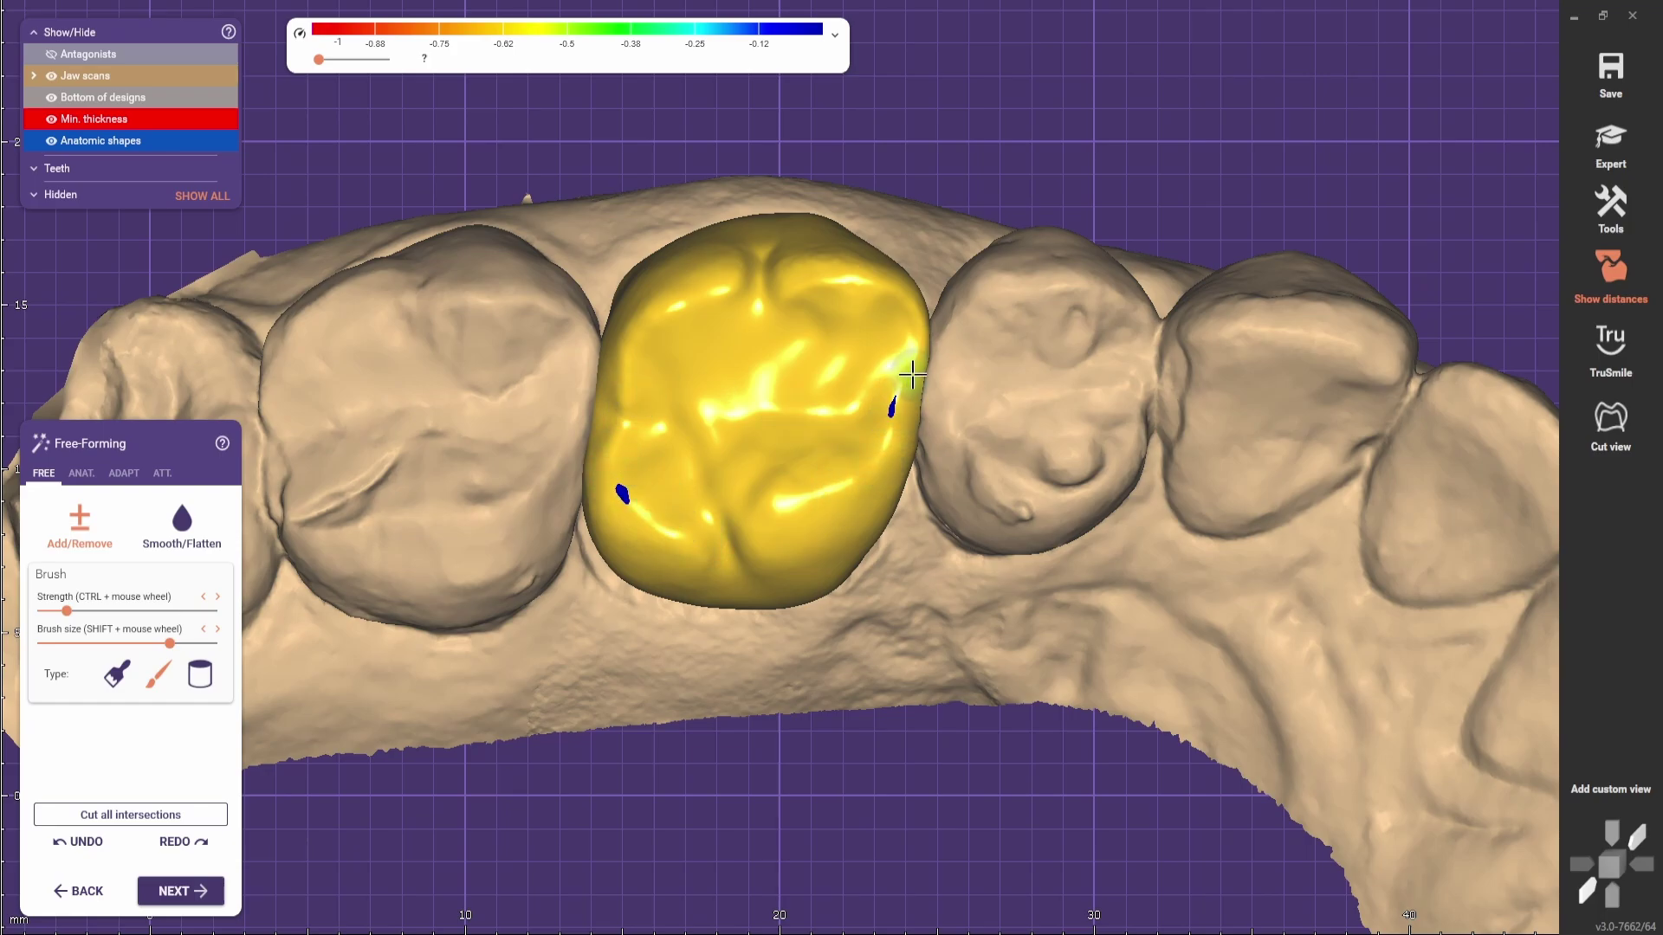
pyautogui.moveTo(734, 466); pyautogui.dragTo(660, 529, button='right')
pyautogui.scroll(2, 659, 528)
pyautogui.click(615, 470)
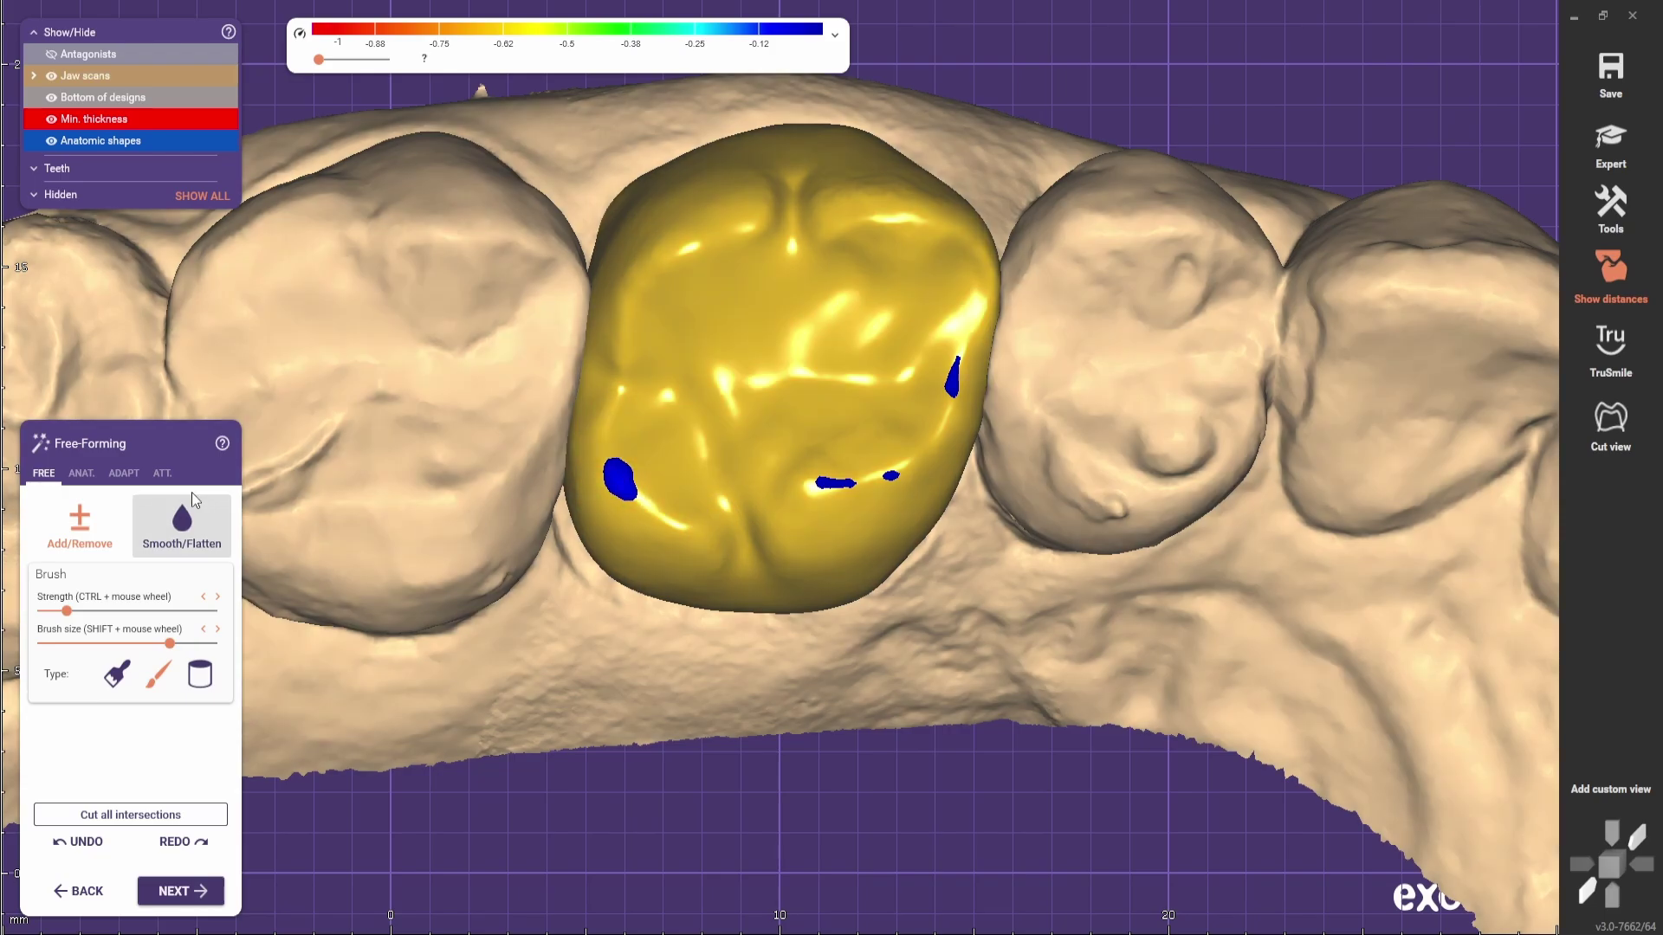
pyautogui.click(191, 513)
pyautogui.keyDown('shift'); pyautogui.scroll(1, 612, 438); pyautogui.keyUp('shift')
pyautogui.moveTo(613, 438); pyautogui.dragTo(622, 355)
# - Build up the oblique ridge between the distobuccal and mesiopalatal cusps, and smooth the palatal area with the largest brush
pyautogui.click(97, 530)
pyautogui.scroll(-2, 690, 520)
pyautogui.scroll(2, 690, 520)
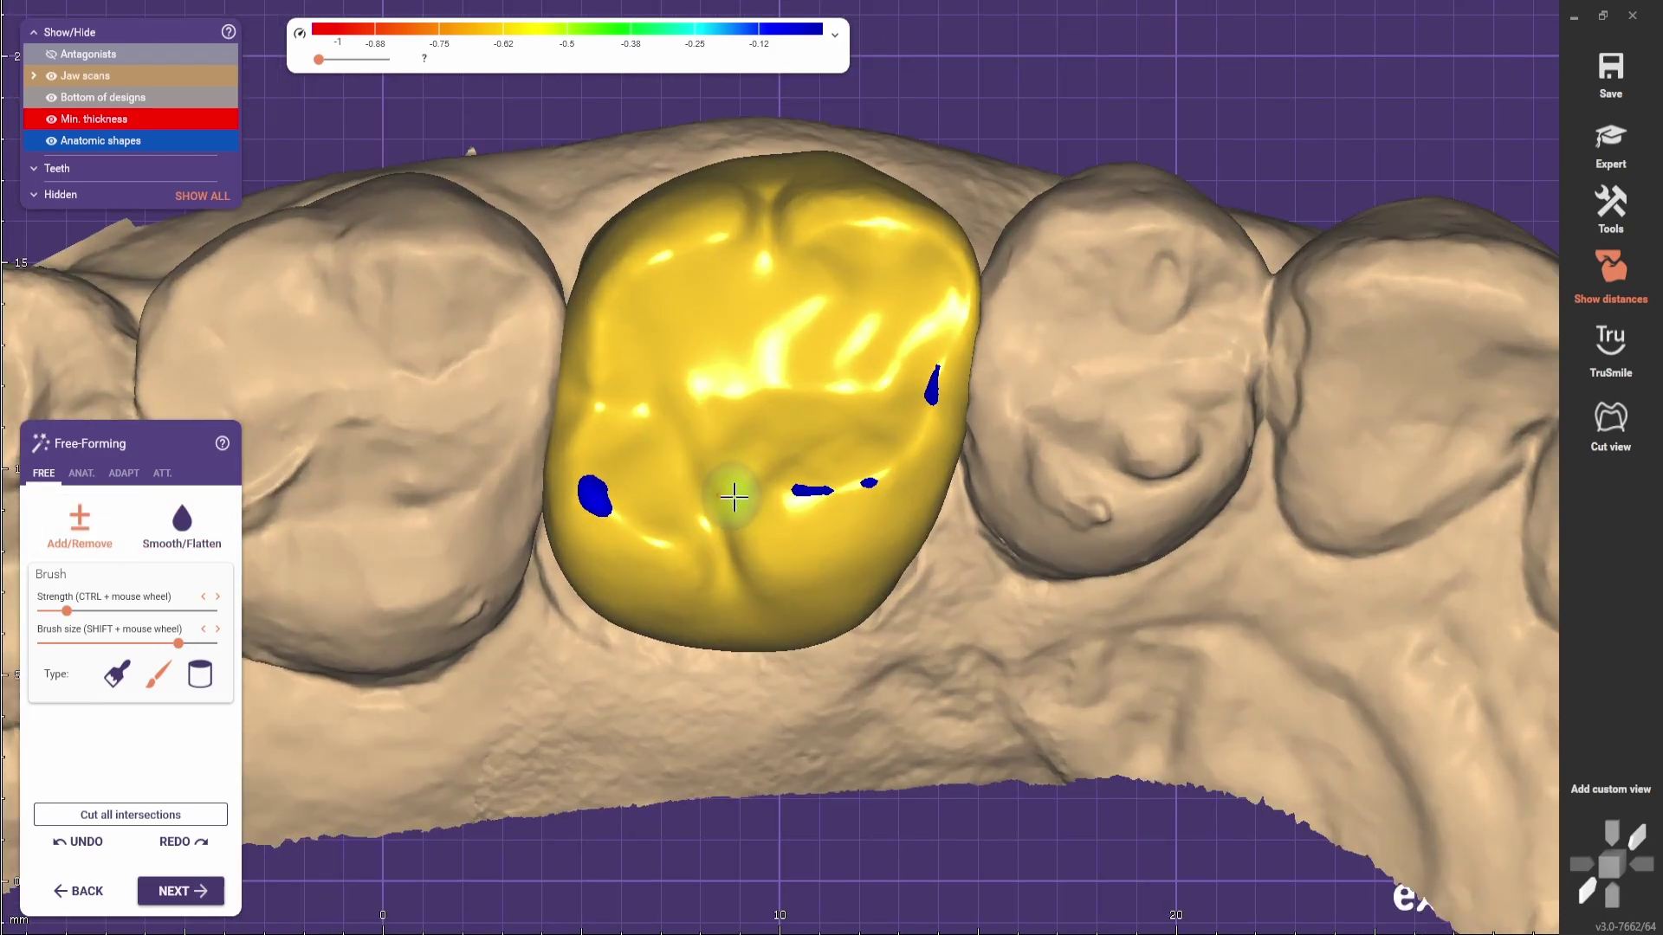
pyautogui.click(725, 461)
pyautogui.click(694, 397)
pyautogui.scroll(-3, 674, 524)
pyautogui.moveTo(674, 524); pyautogui.dragTo(664, 530, button='right')
pyautogui.scroll(3, 664, 530)
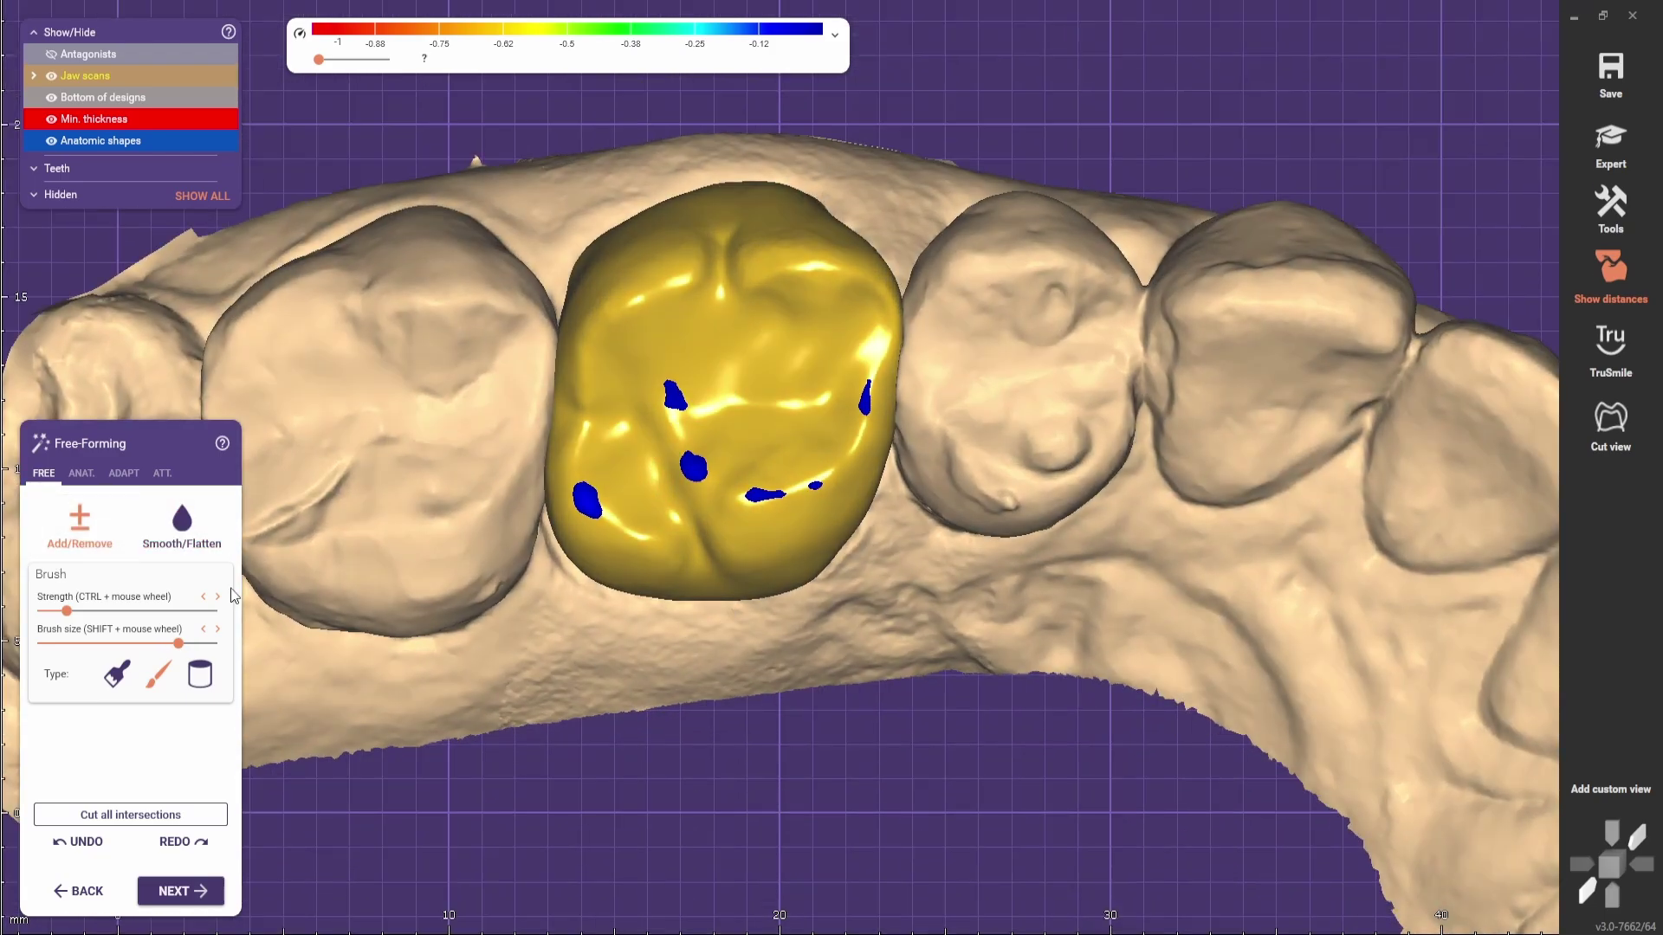
pyautogui.keyDown('shift'); pyautogui.scroll(3, 699, 564); pyautogui.keyUp('shift')
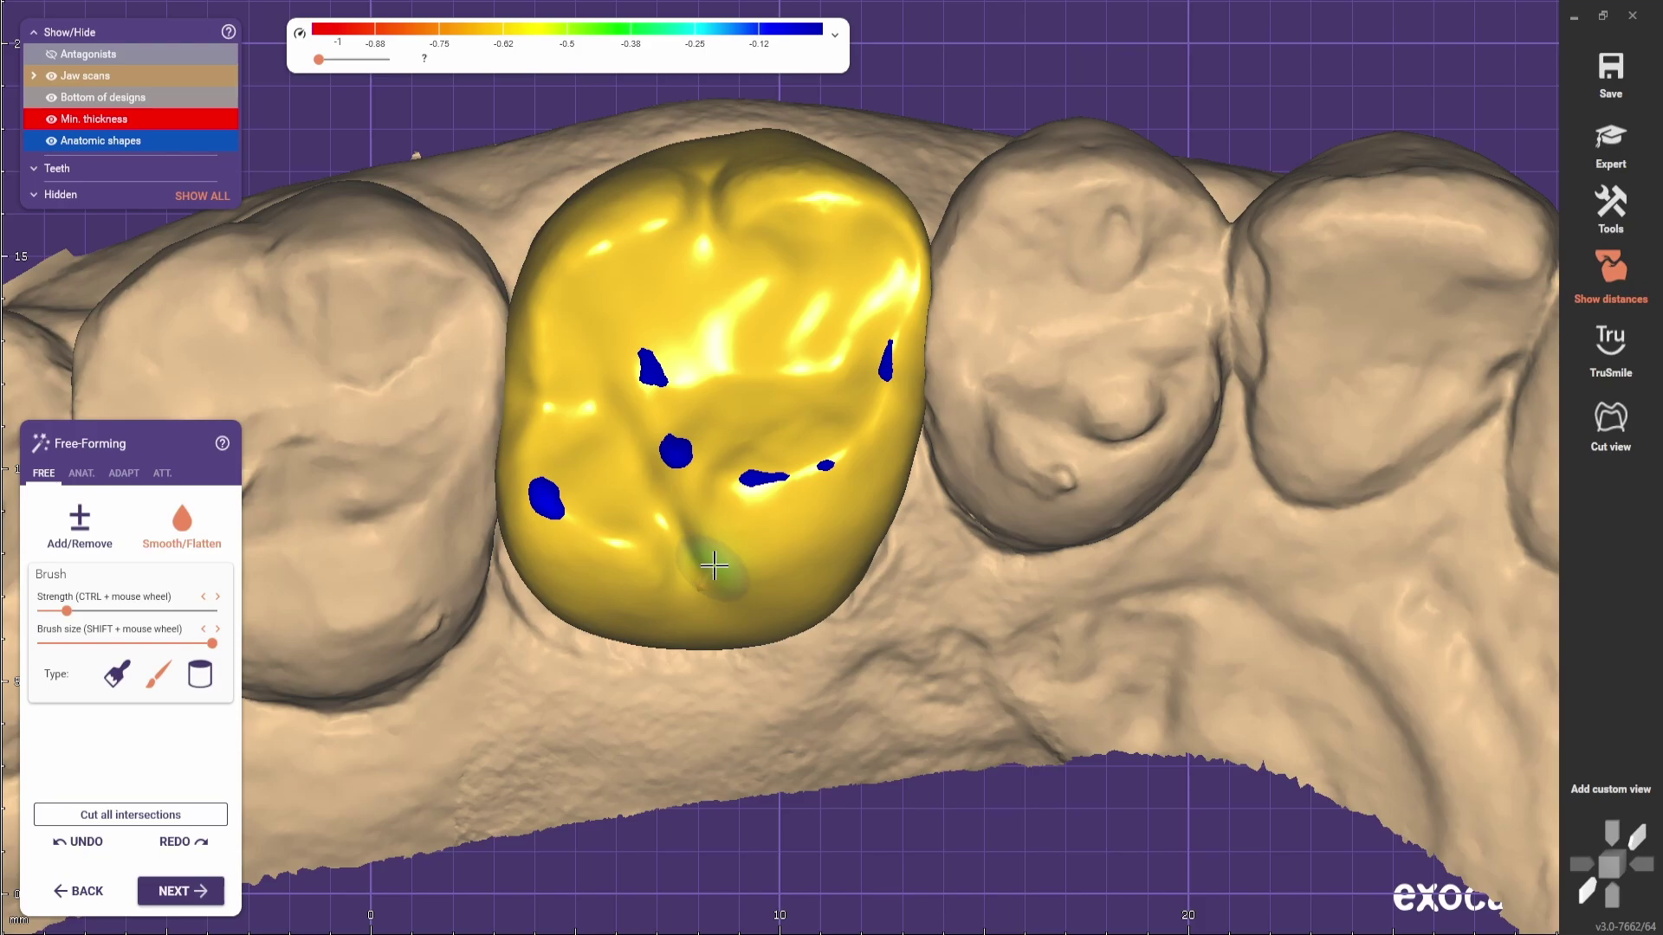
# - Shift the whole crown away from the antagonist with the anatomic Entire tooth preset, making the crown temporarily transparent to check its thickness
pyautogui.scroll(-3, 762, 586)
pyautogui.keyDown('shift'); pyautogui.middleClick(777, 662); pyautogui.keyUp('shift')
pyautogui.moveTo(786, 586); pyautogui.dragTo(797, 653, button='right')
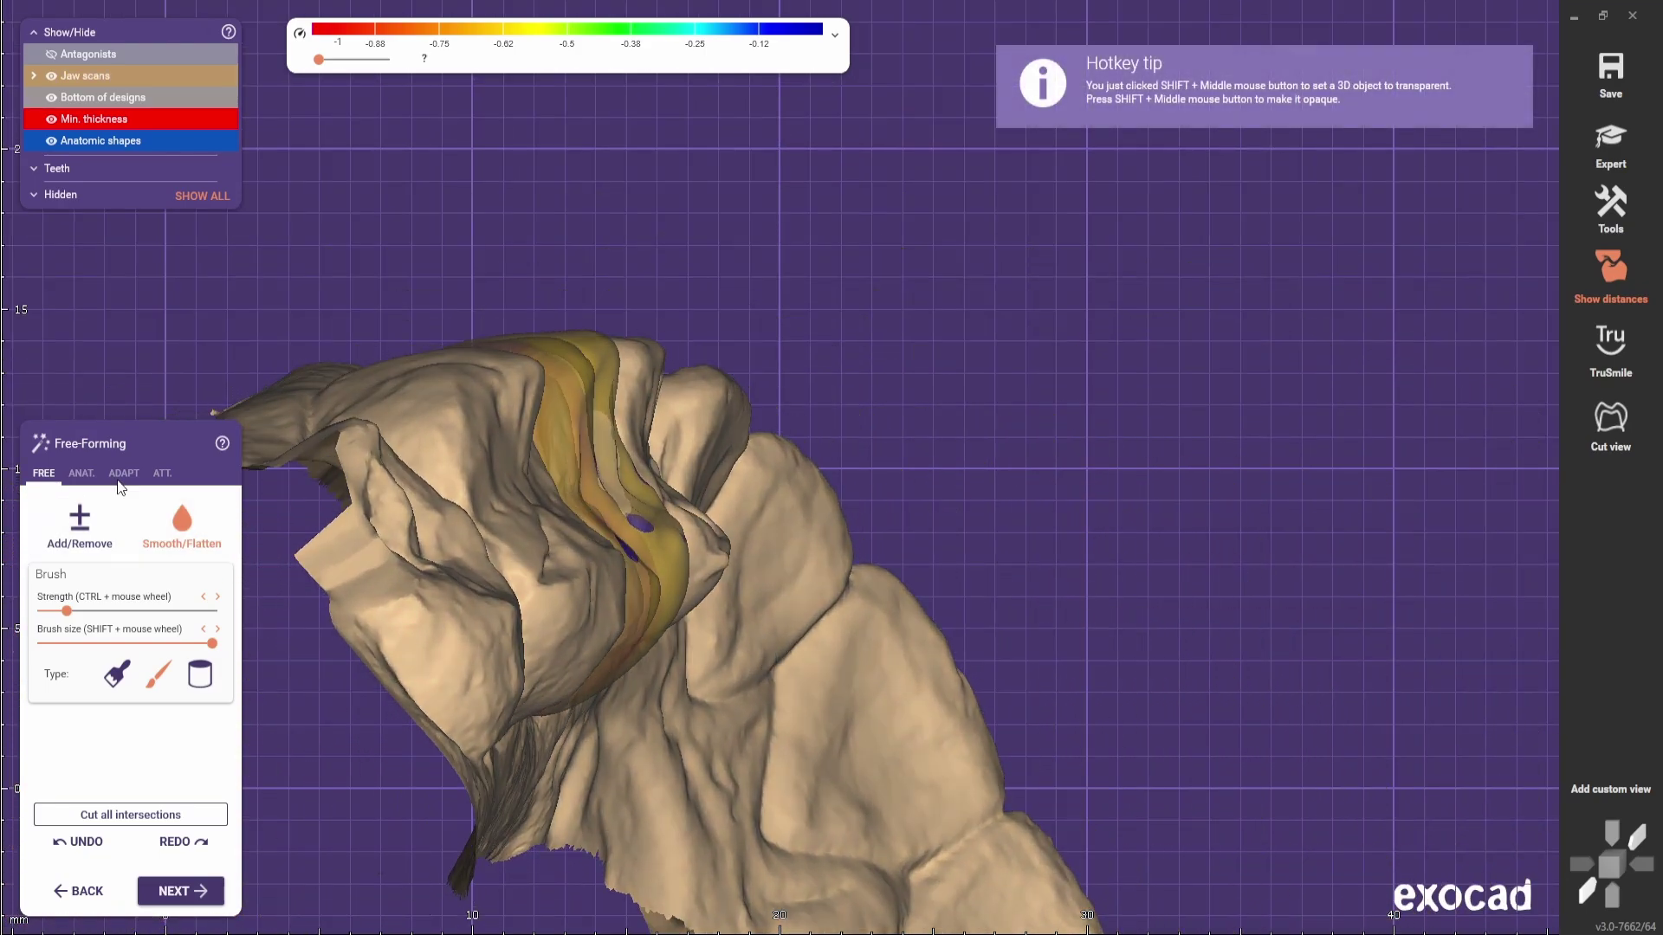
pyautogui.click(81, 473)
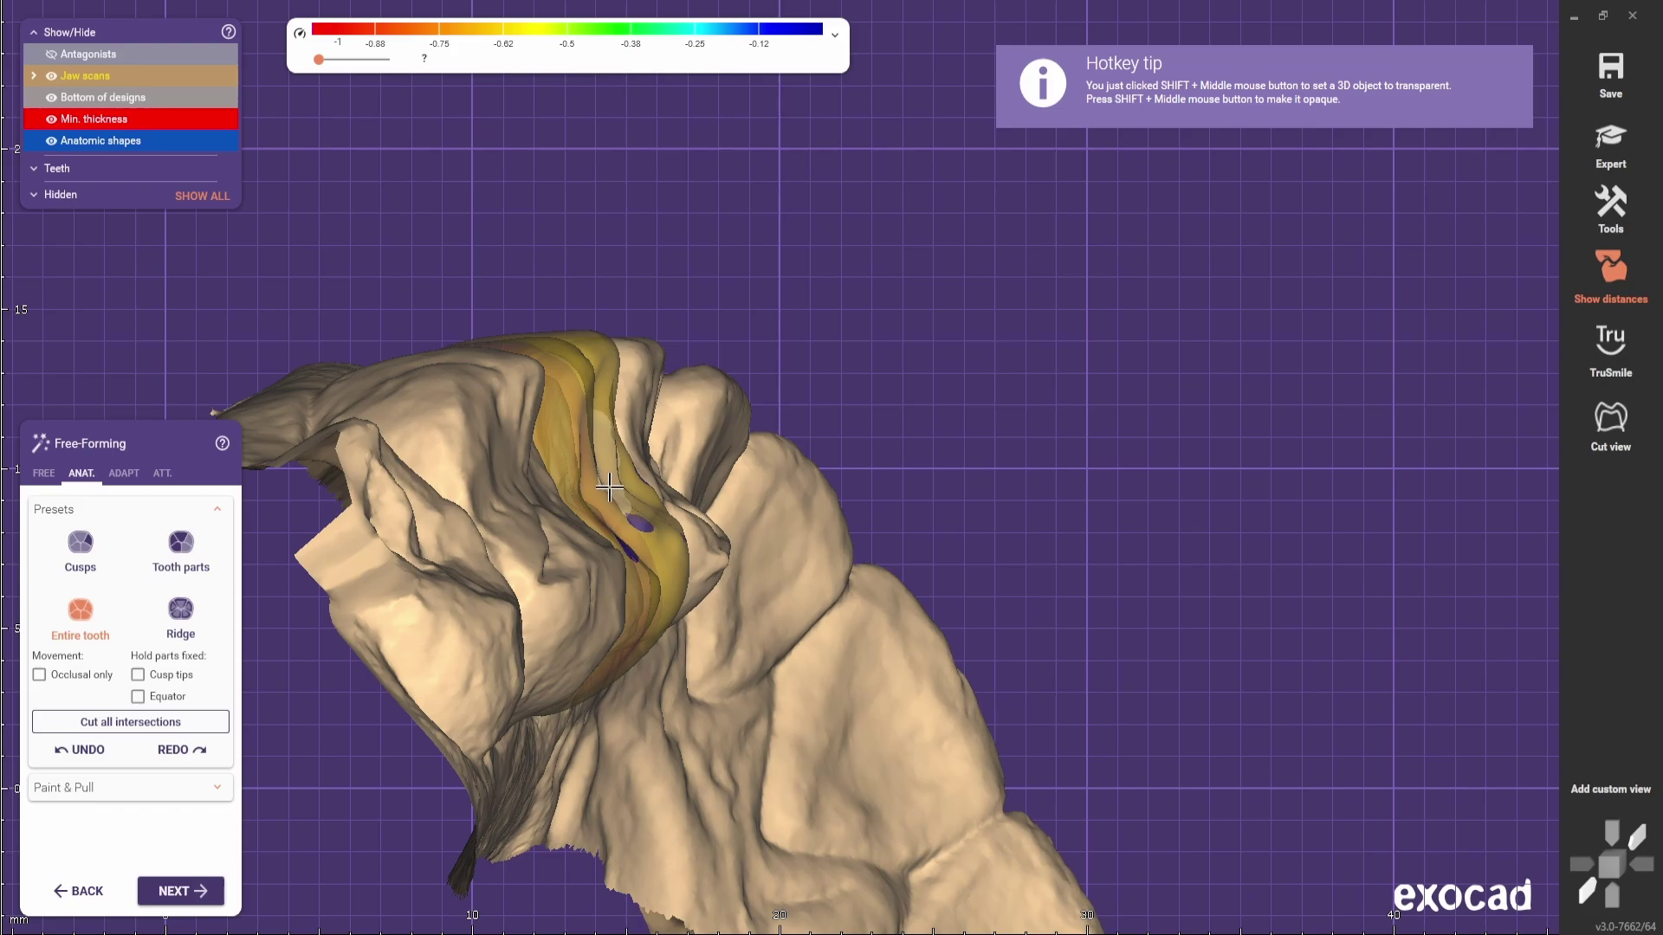
pyautogui.scroll(-3, 753, 529)
pyautogui.moveTo(753, 529); pyautogui.dragTo(698, 554, button='right')
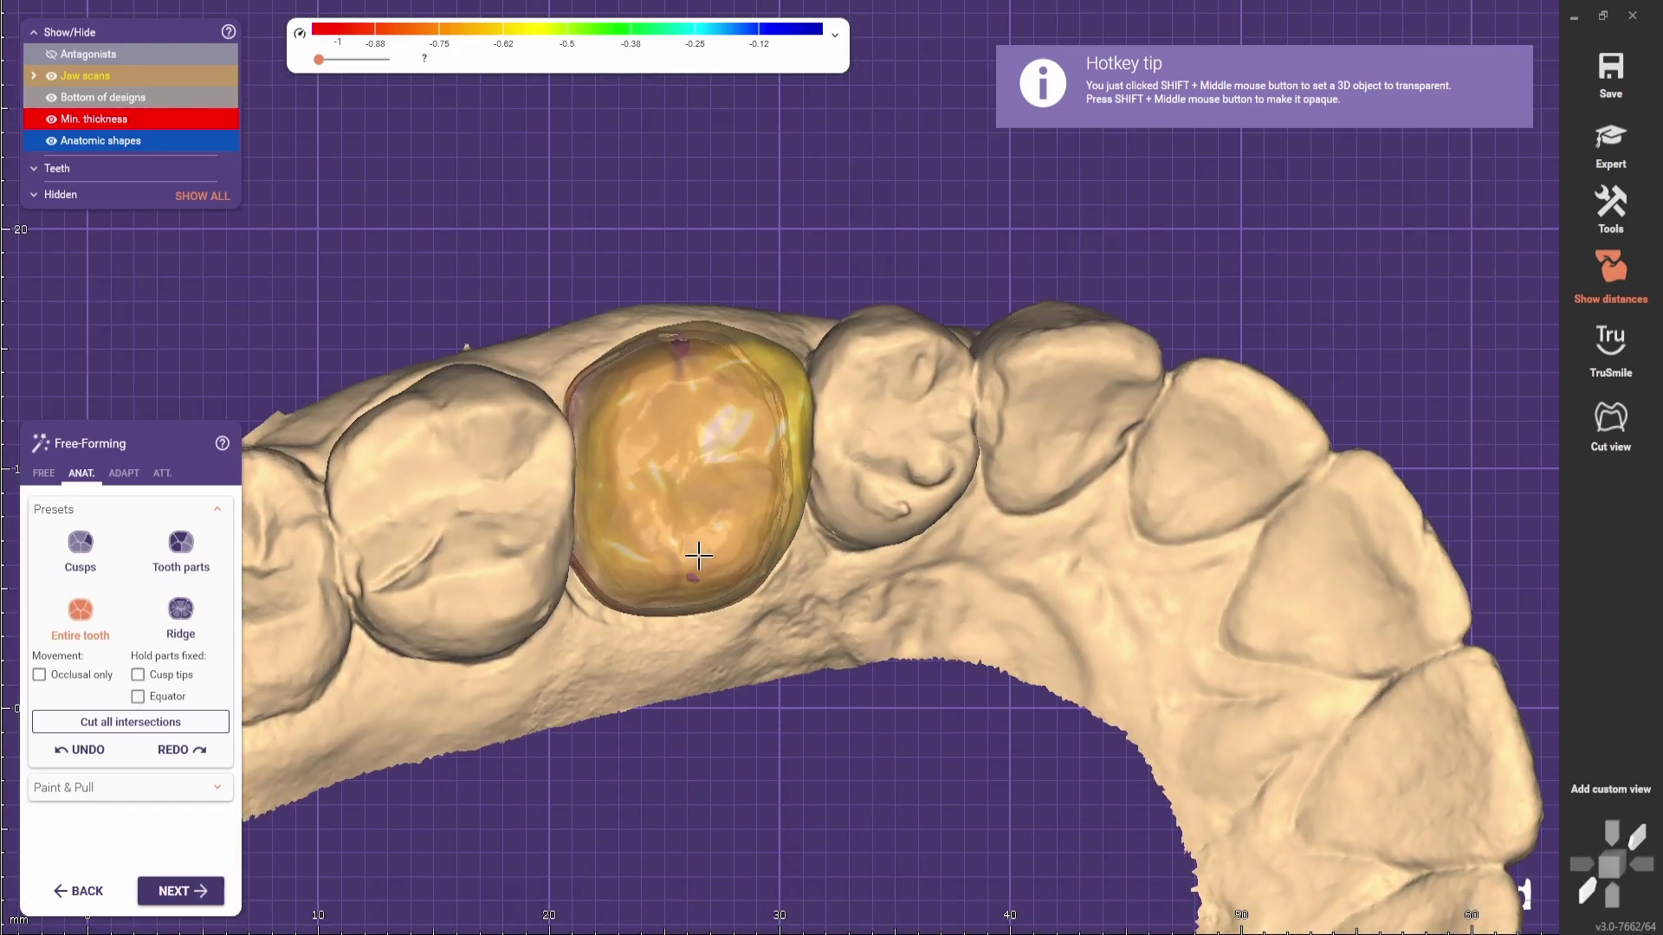
pyautogui.keyDown('shift'); pyautogui.middleClick(703, 540); pyautogui.keyUp('shift')
pyautogui.moveTo(868, 665); pyautogui.dragTo(871, 681, button='right')
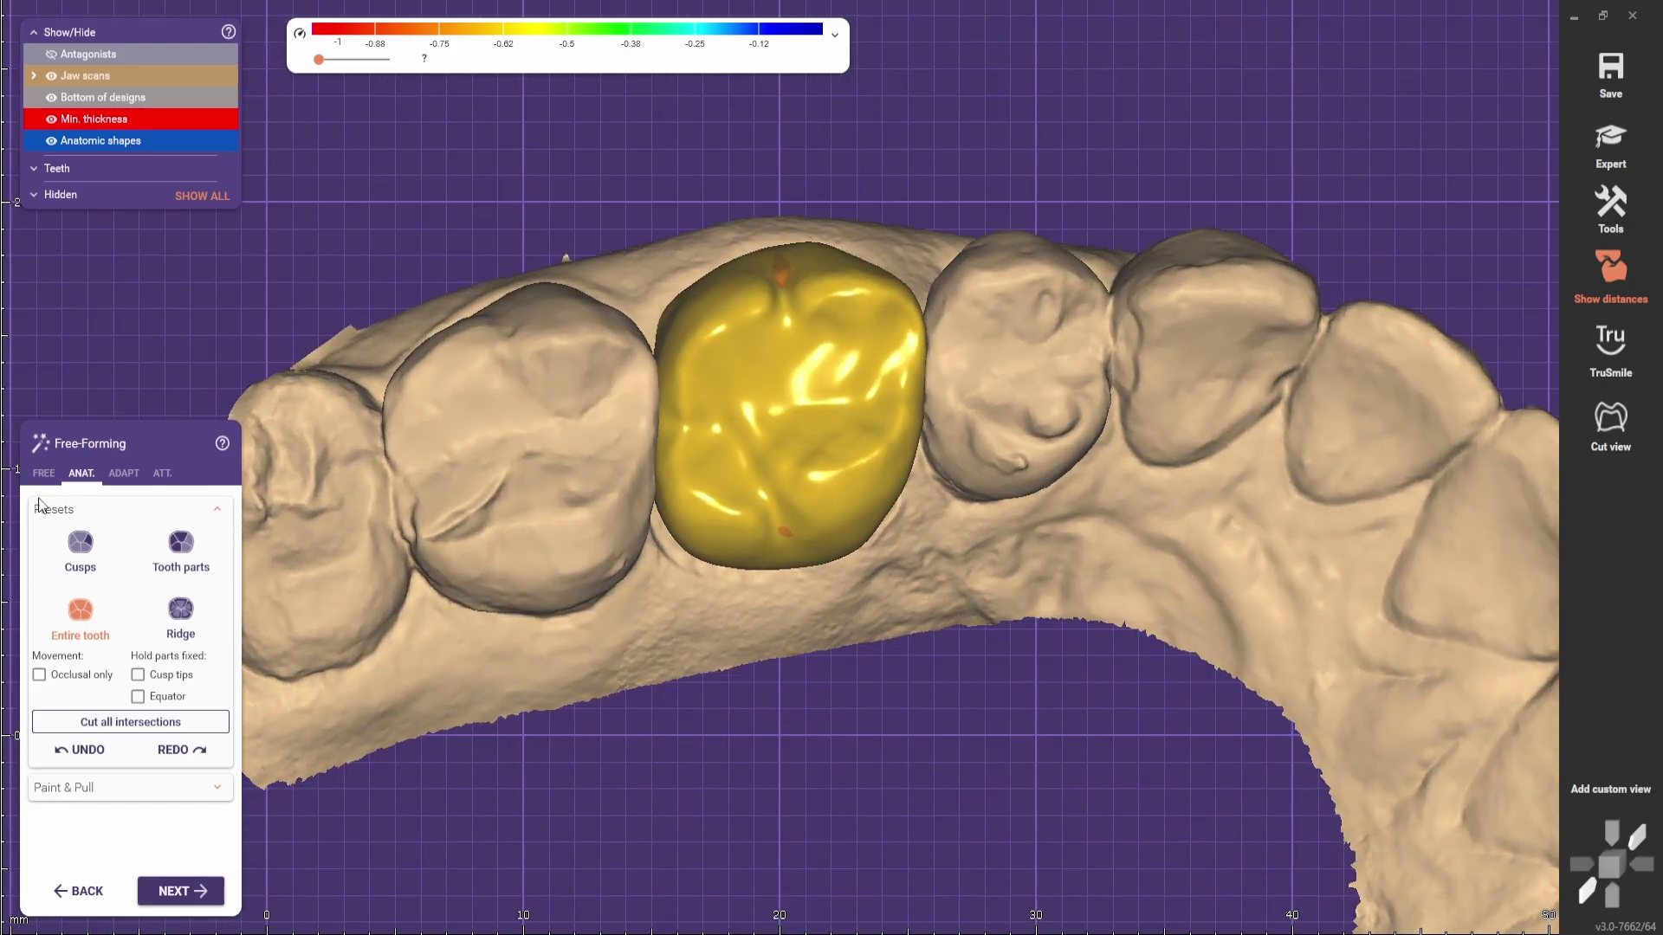
# - Add material to the inner slopes of the distobuccal and mesiopalatal cusps with the free-forming Add/Remove brush
pyautogui.click(44, 472)
pyautogui.click(79, 536)
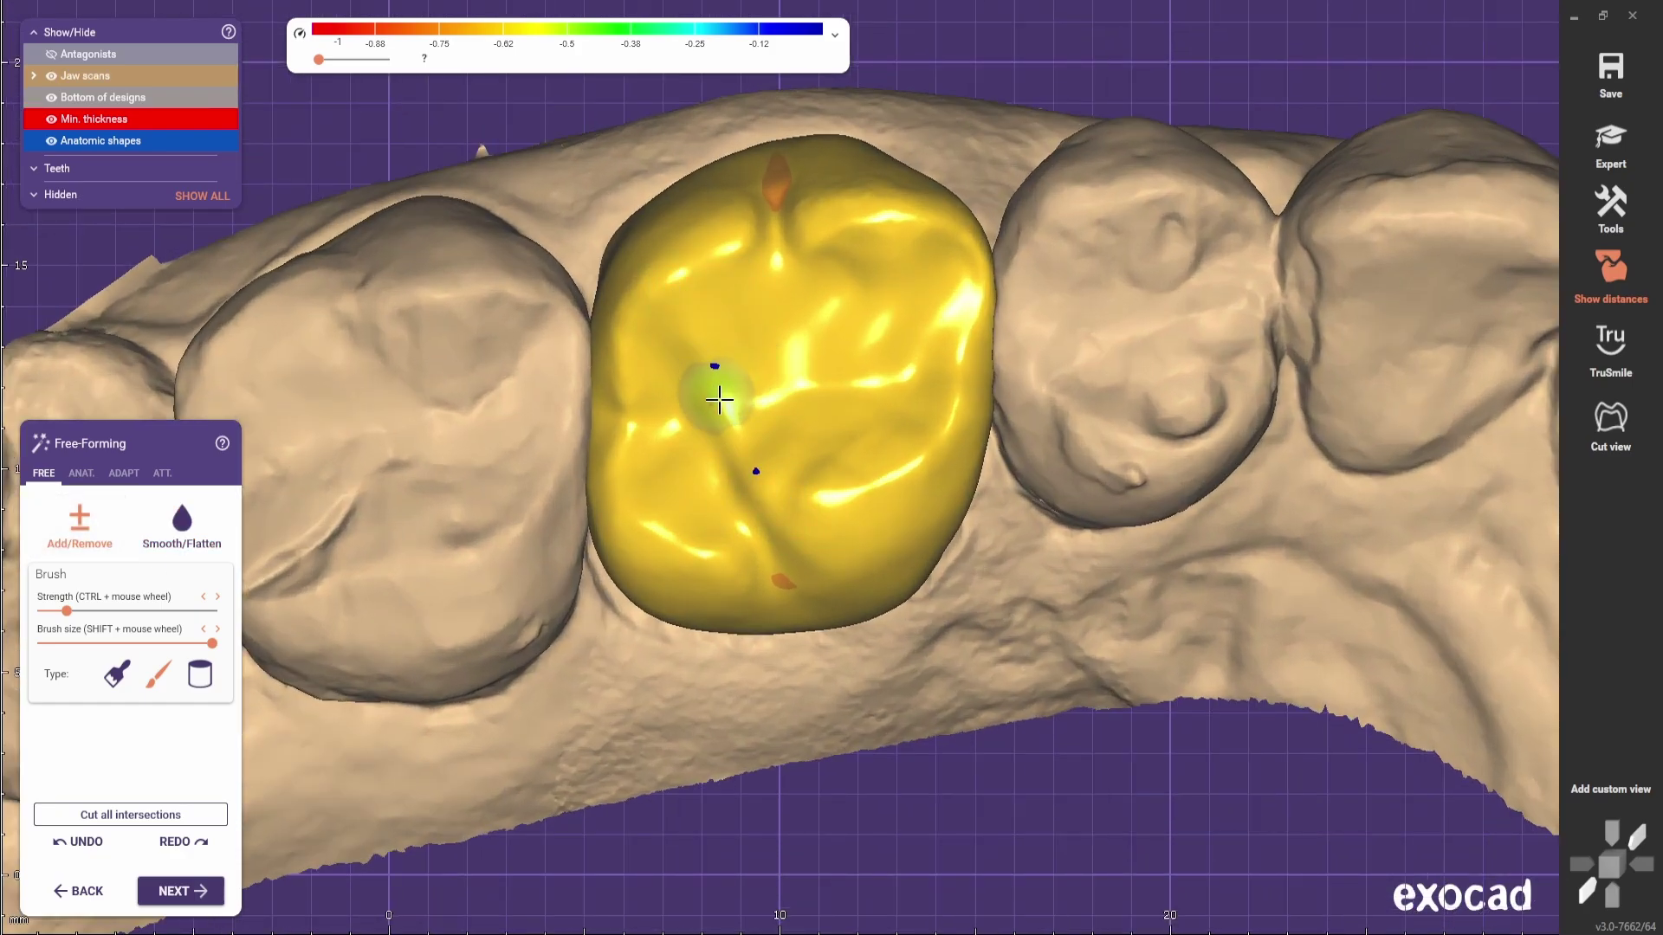
pyautogui.scroll(-2, 764, 511)
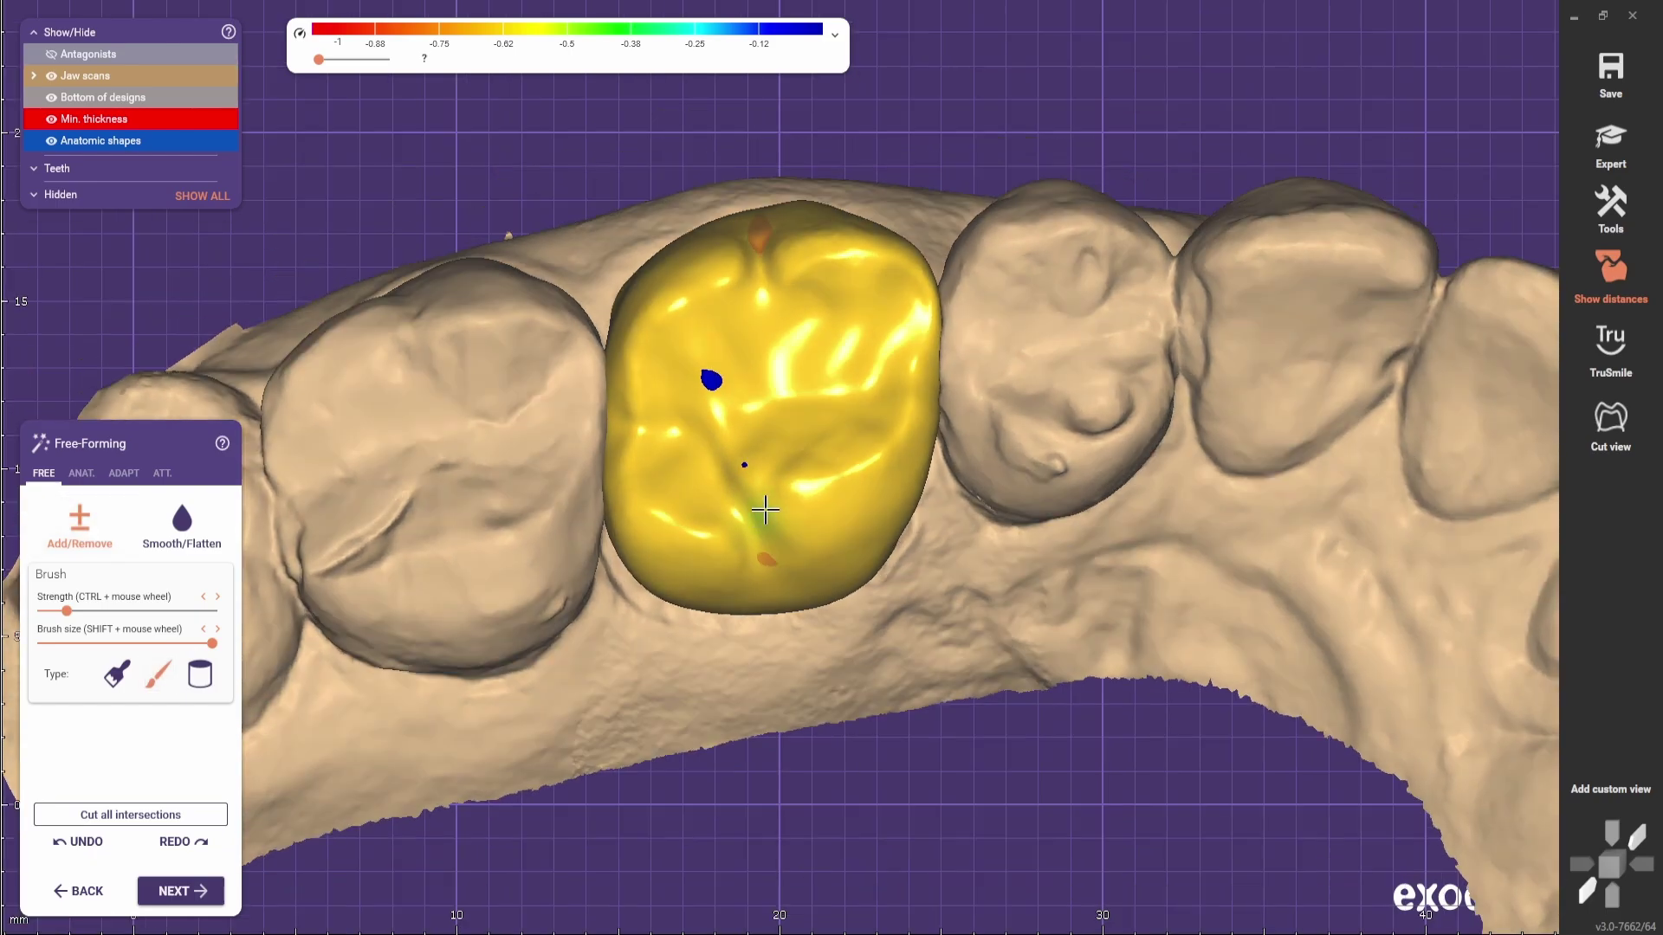
pyautogui.moveTo(764, 512); pyautogui.dragTo(910, 584, button='right')
pyautogui.scroll(-4, 909, 583)
pyautogui.scroll(4, 745, 511)
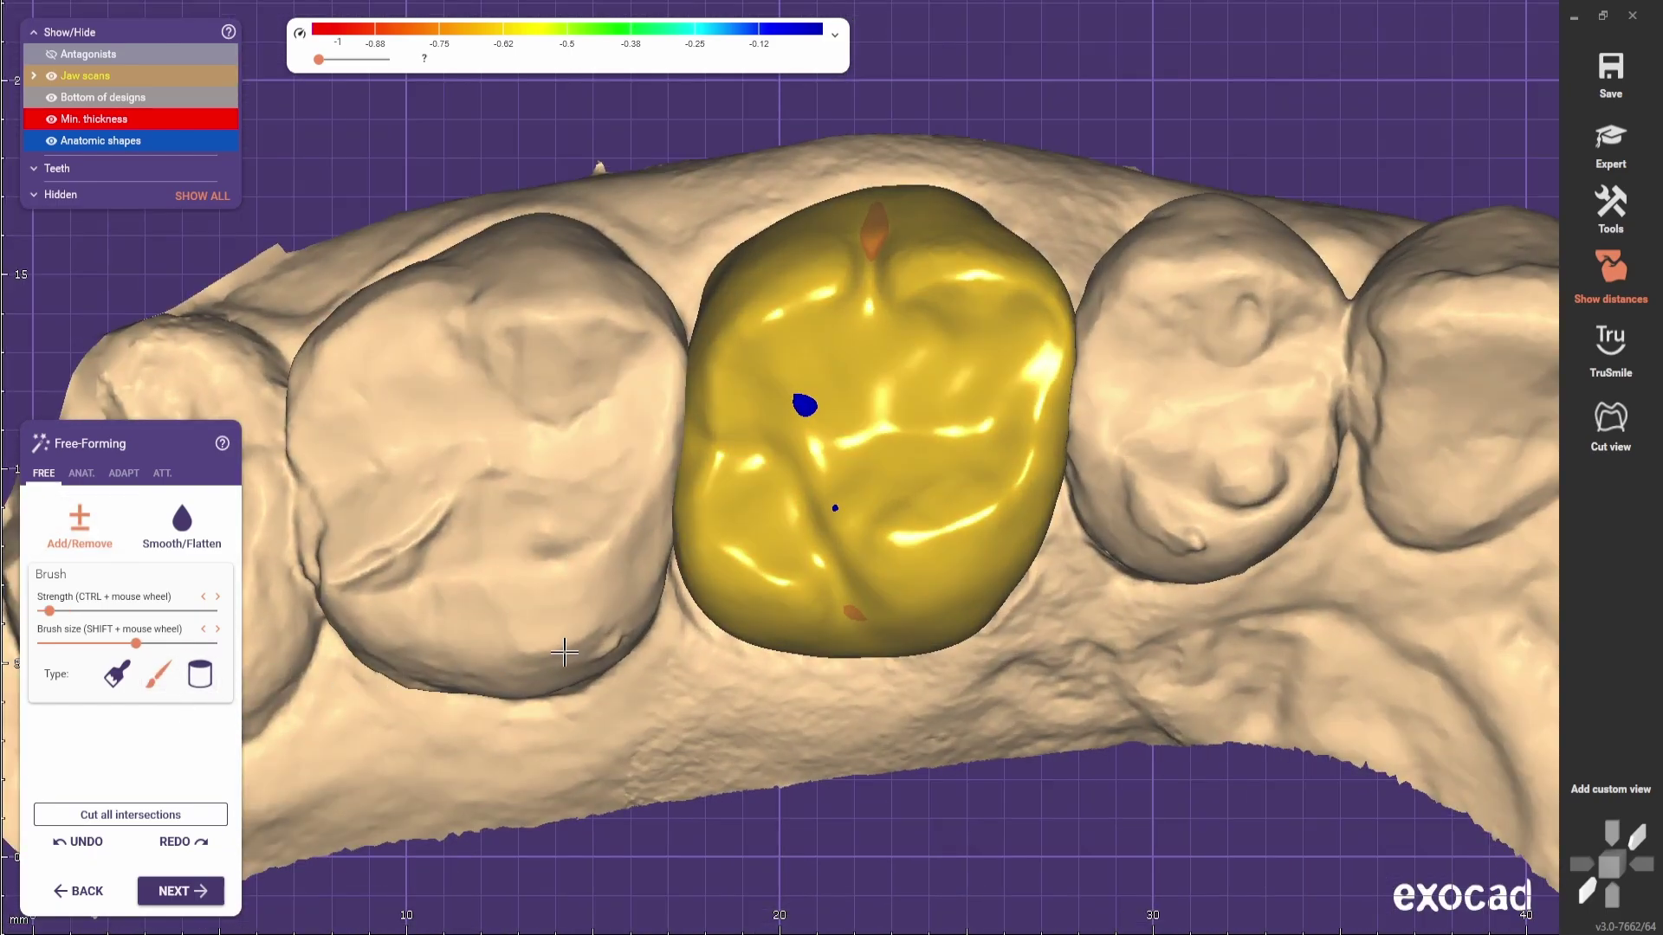
# - Carve the crown's buccal and distopalatal fissures with a smaller brush and smooth around them, hiding the jaw scan to judge the shape
pyautogui.keyDown('shift'); pyautogui.scroll(-3, 633, 656); pyautogui.keyUp('shift')
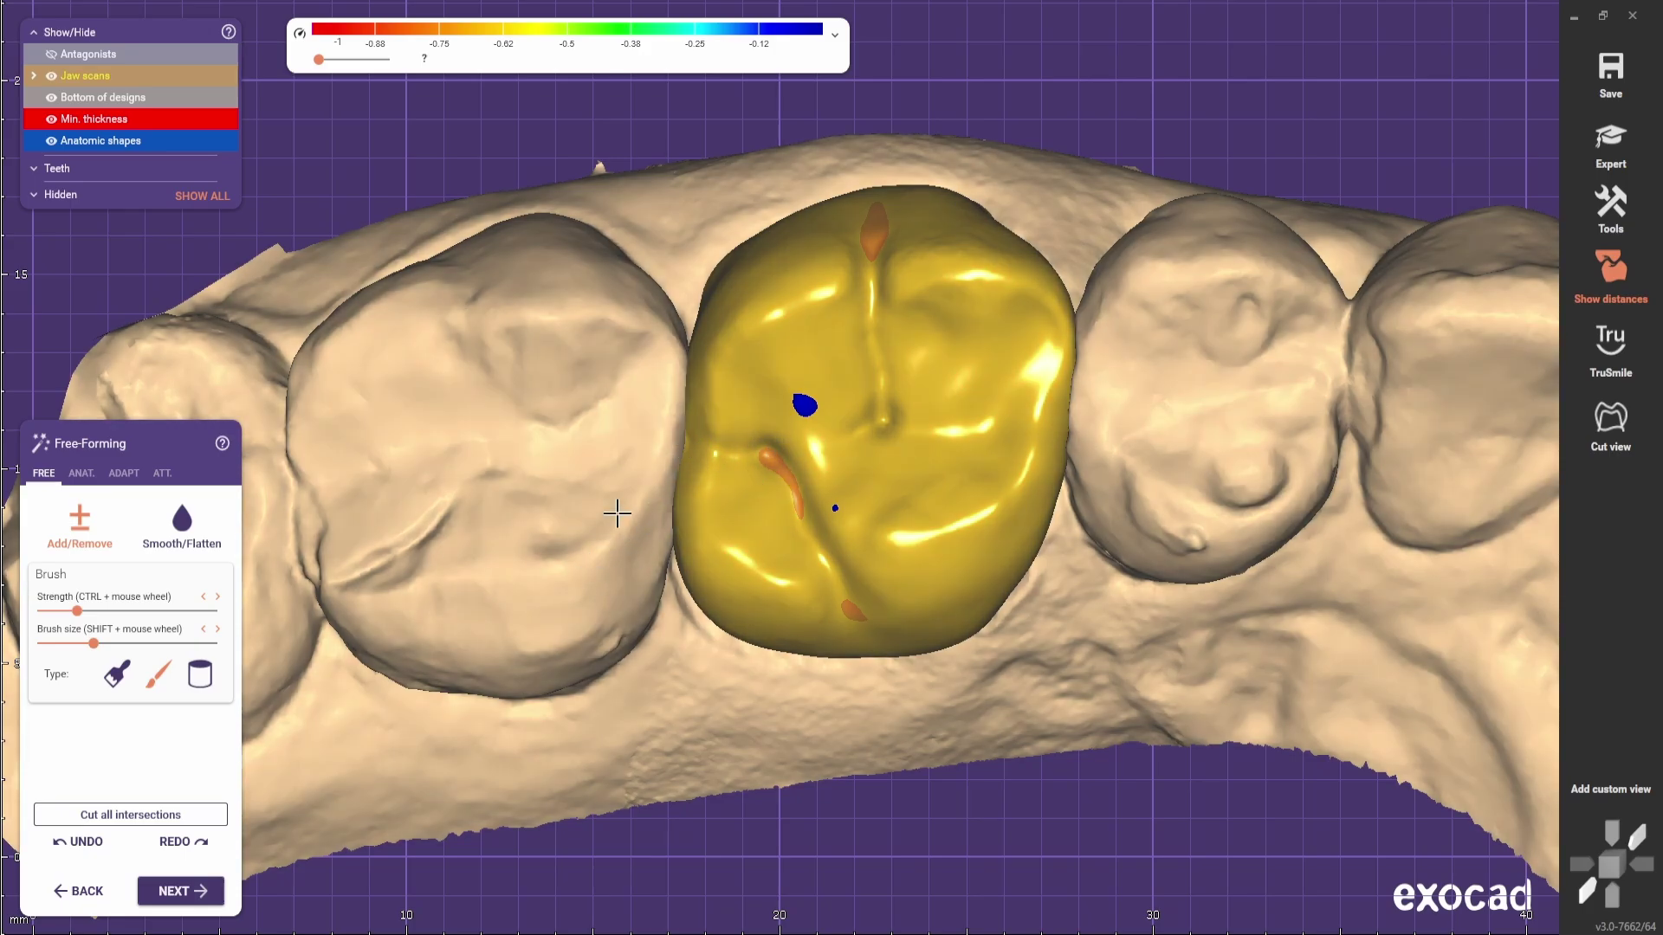
pyautogui.middleClick(616, 520)
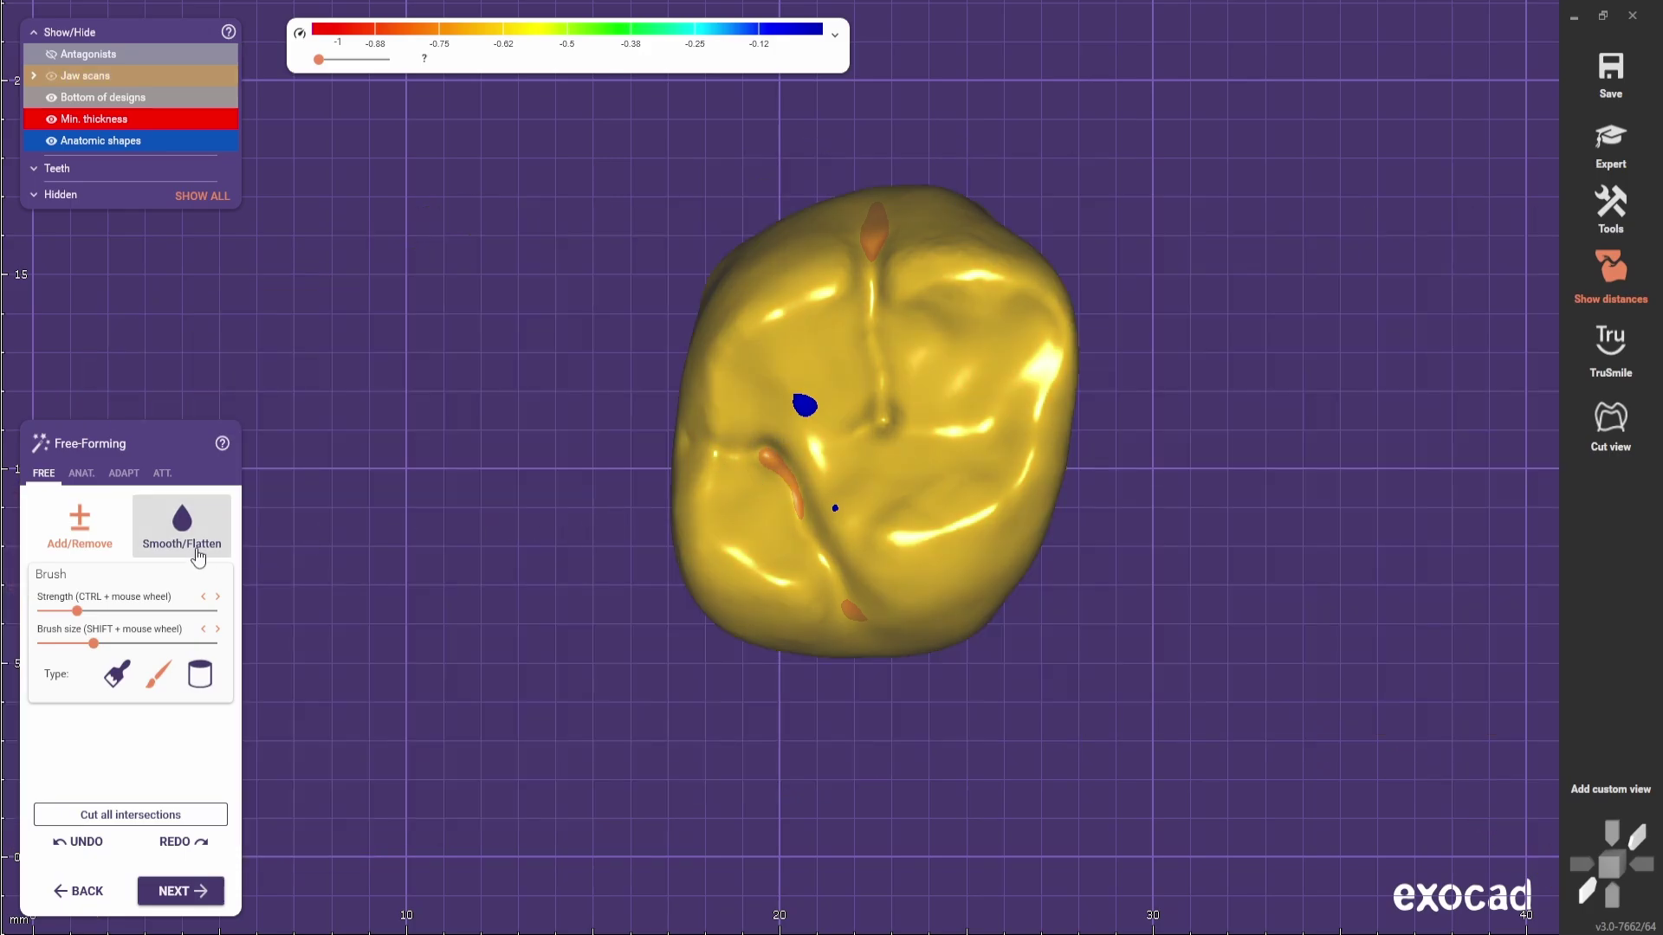
pyautogui.click(200, 552)
pyautogui.keyDown('shift'); pyautogui.scroll(3, 682, 443); pyautogui.keyUp('shift')
pyautogui.middleClick(611, 557)
pyautogui.scroll(1, 616, 536)
pyautogui.middleClick(626, 506)
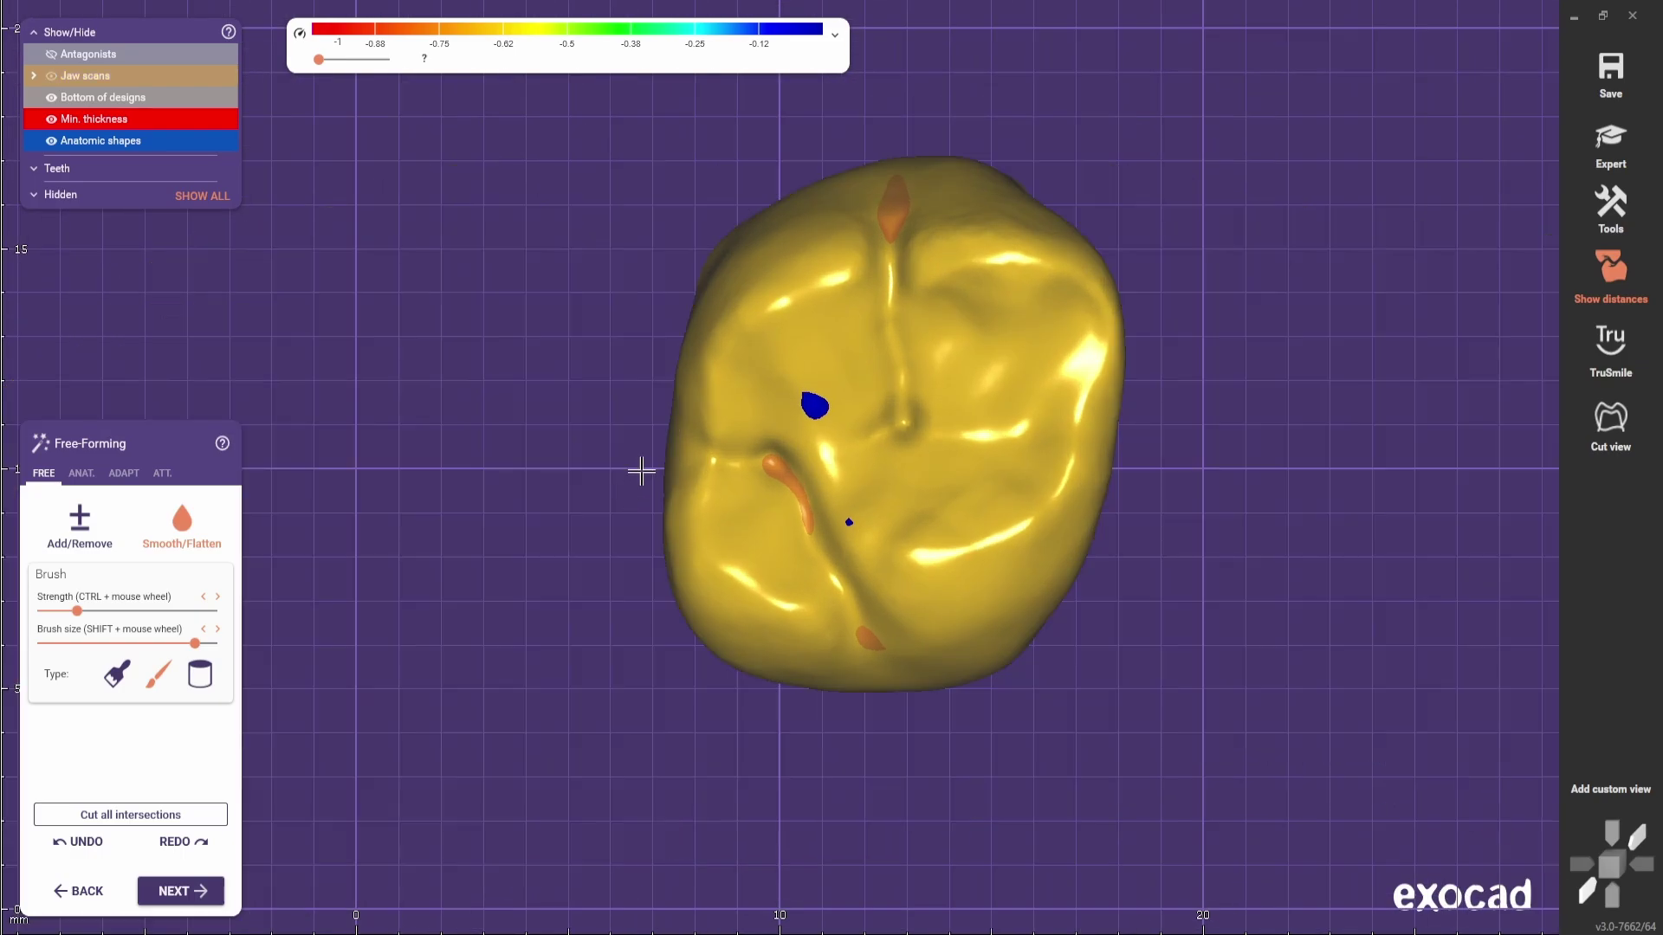
pyautogui.scroll(2, 639, 470)
pyautogui.keyDown('shift'); pyautogui.scroll(-3, 670, 447); pyautogui.keyUp('shift')
pyautogui.middleClick(644, 515)
pyautogui.scroll(-4, 639, 552)
pyautogui.scroll(1, 753, 628)
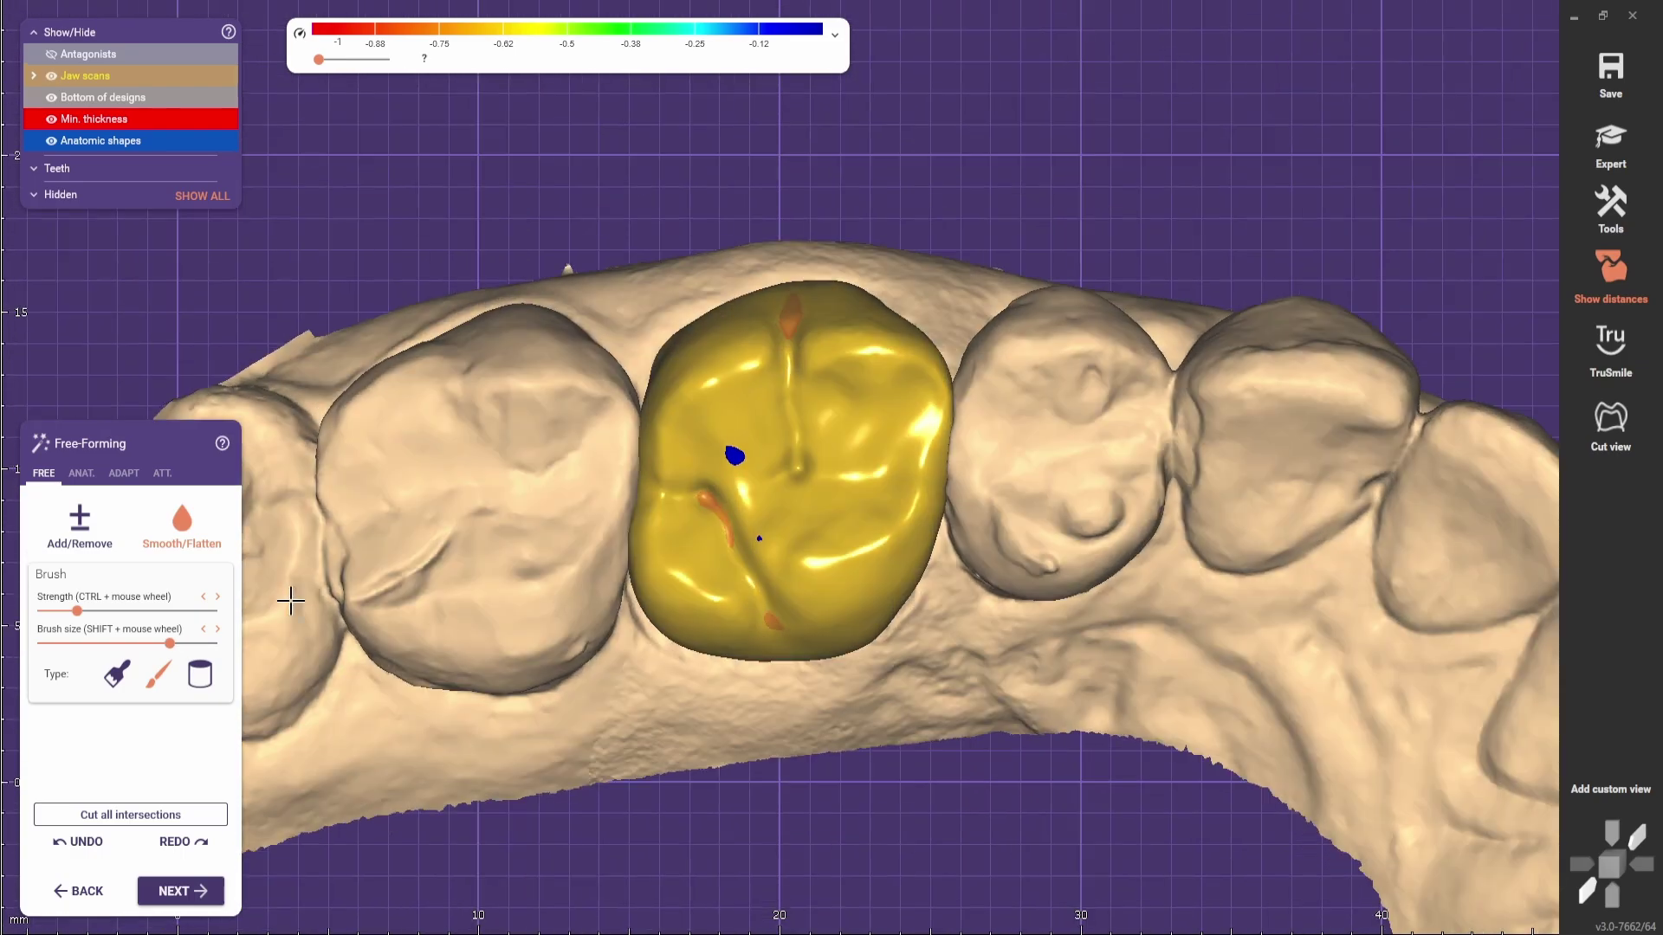
# - Carve the central fissure and its mesial branches with Add/Remove at the smallest brush size
pyautogui.click(93, 538)
pyautogui.scroll(1, 791, 475)
pyautogui.keyDown('shift'); pyautogui.scroll(-4, 792, 474); pyautogui.keyUp('shift')
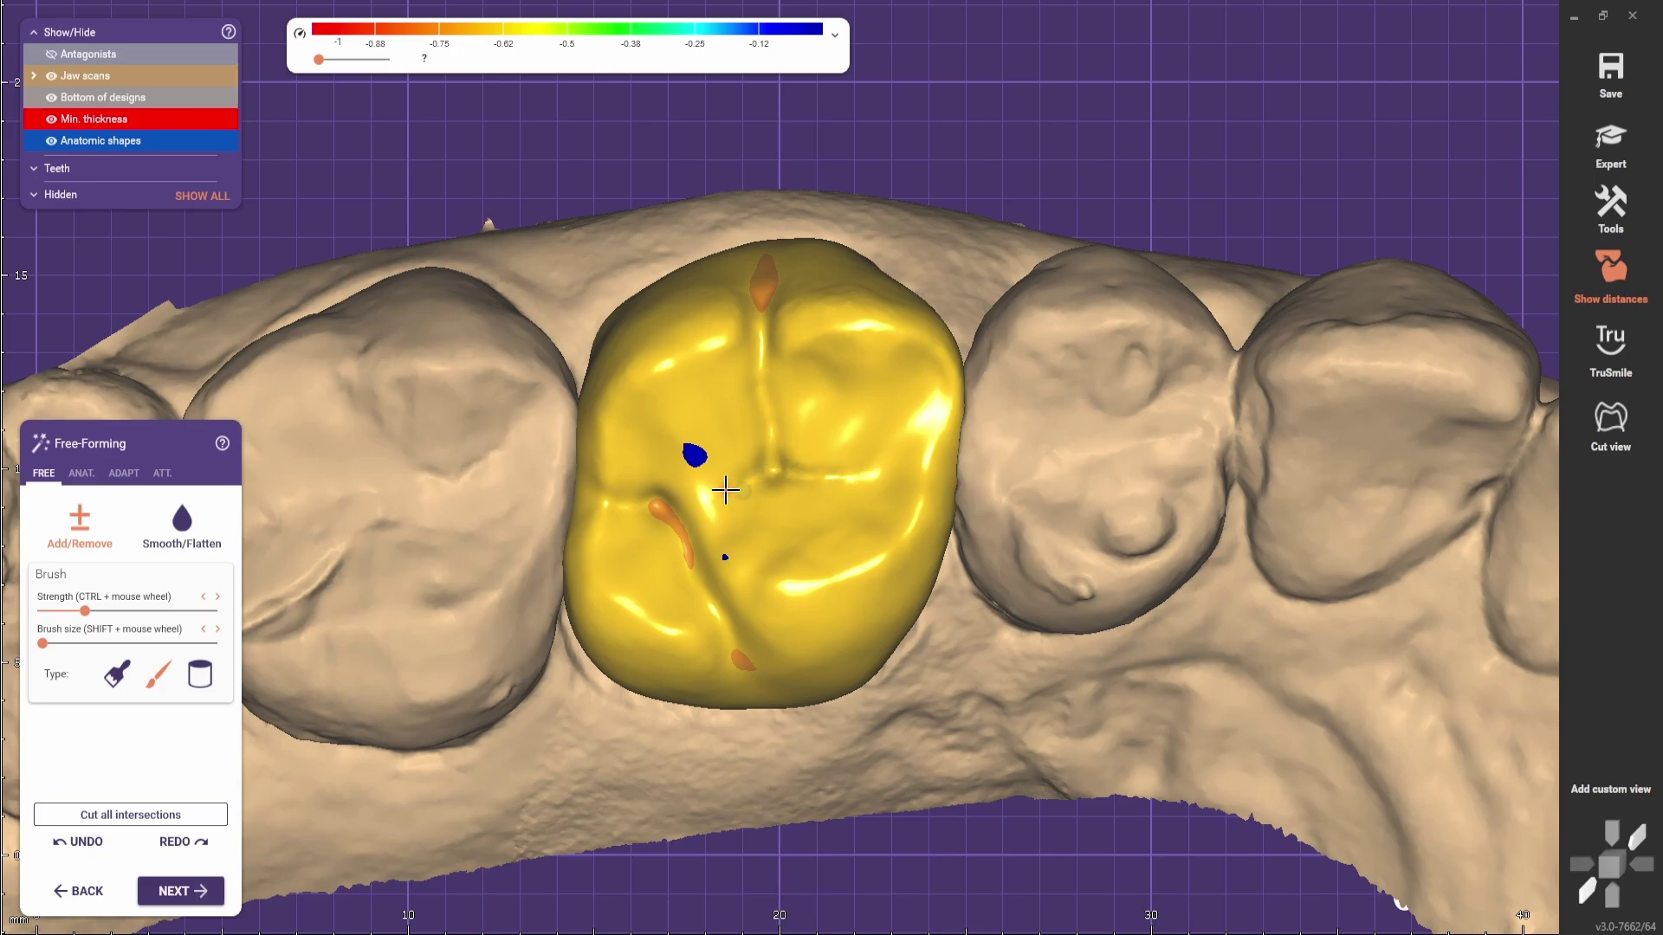
pyautogui.moveTo(833, 480)
pyautogui.mouseDown()
pyautogui.moveTo(934, 484)
pyautogui.moveTo(880, 468)
pyautogui.moveTo(855, 511)
pyautogui.mouseUp()
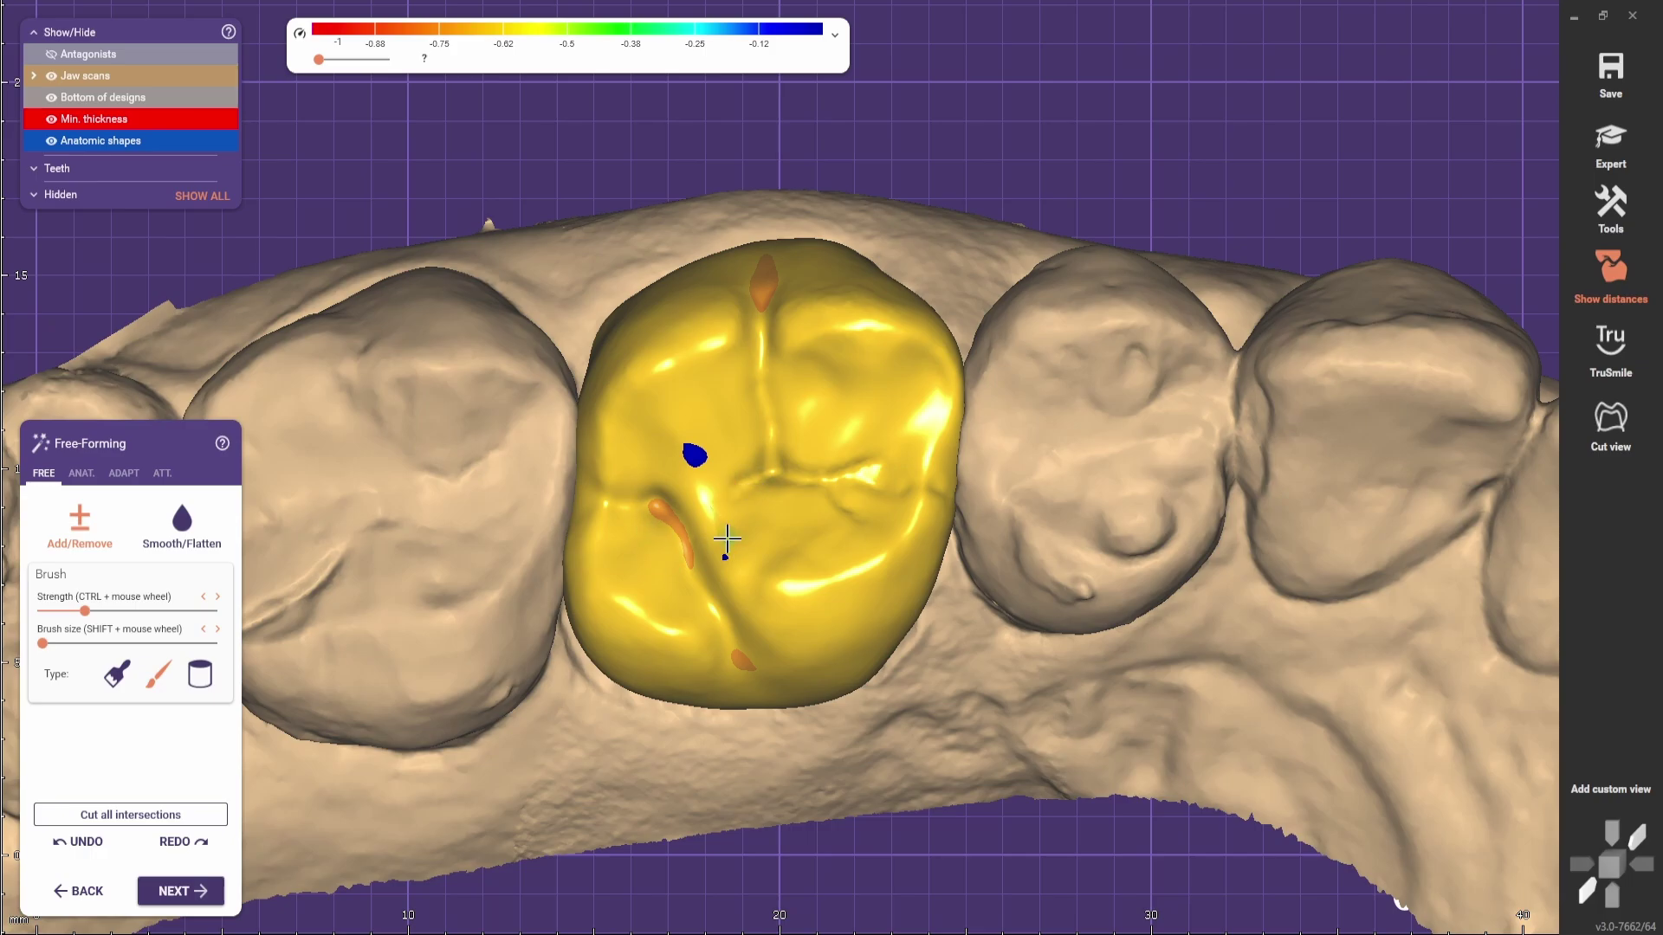
pyautogui.moveTo(772, 474); pyautogui.dragTo(765, 435)
pyautogui.click(769, 468)
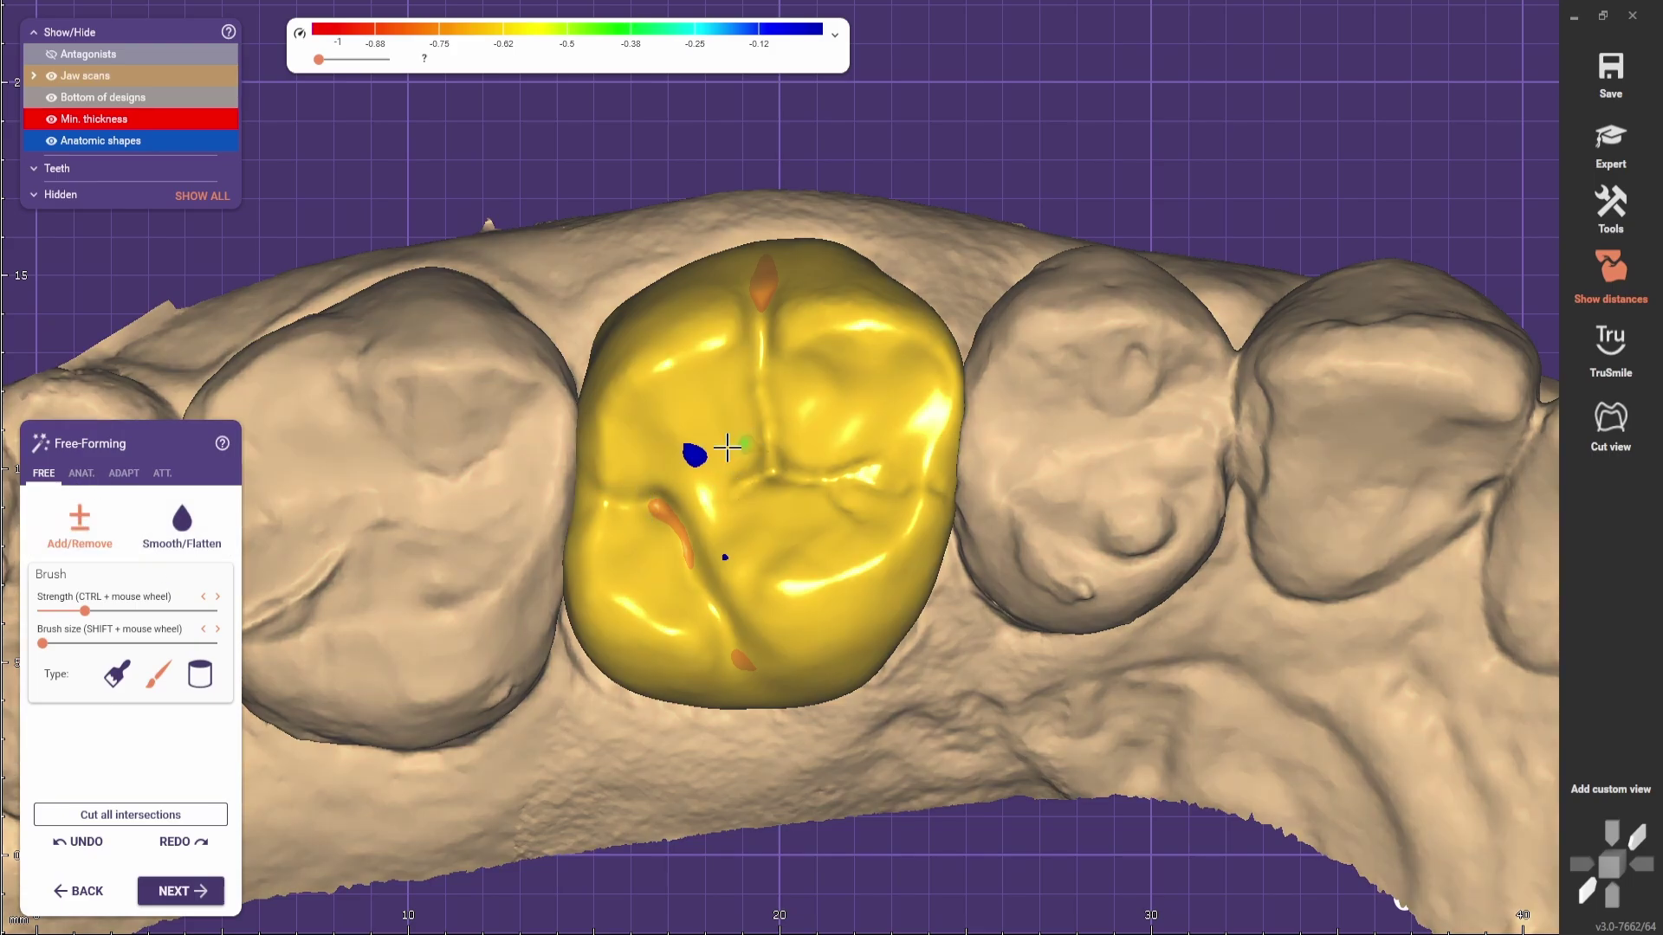
pyautogui.click(855, 519)
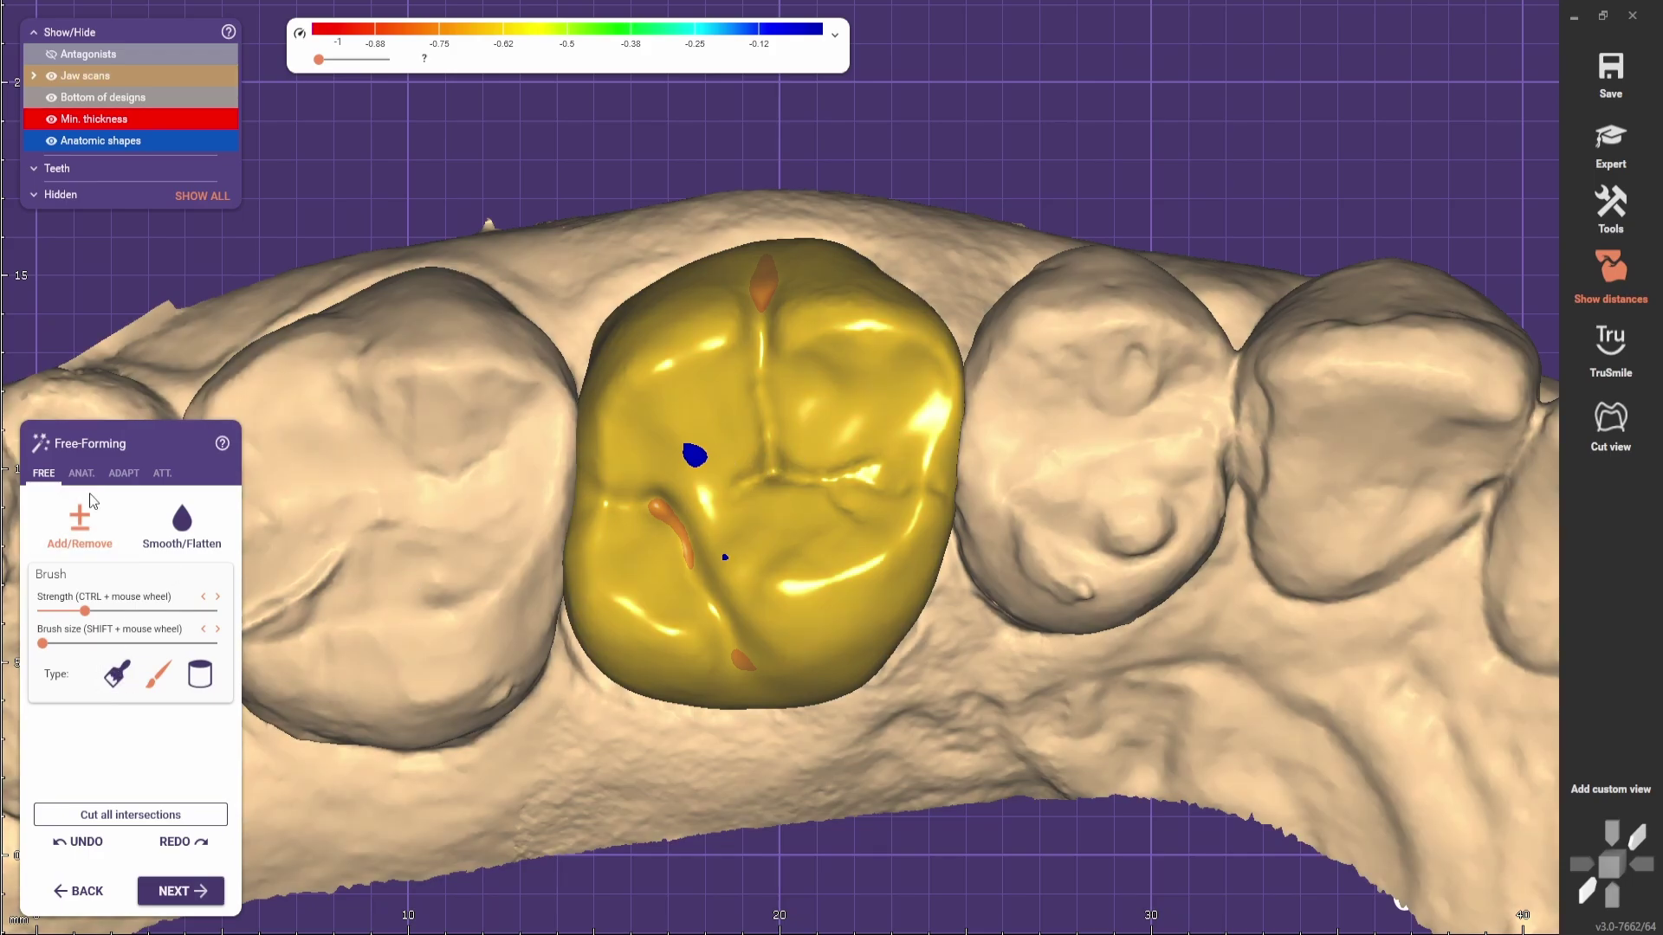
# - Build up the ridges around the central fossa with a larger, weaker brush and sharpen the distal fissure with the smallest brush
pyautogui.click(200, 674)
pyautogui.click(159, 673)
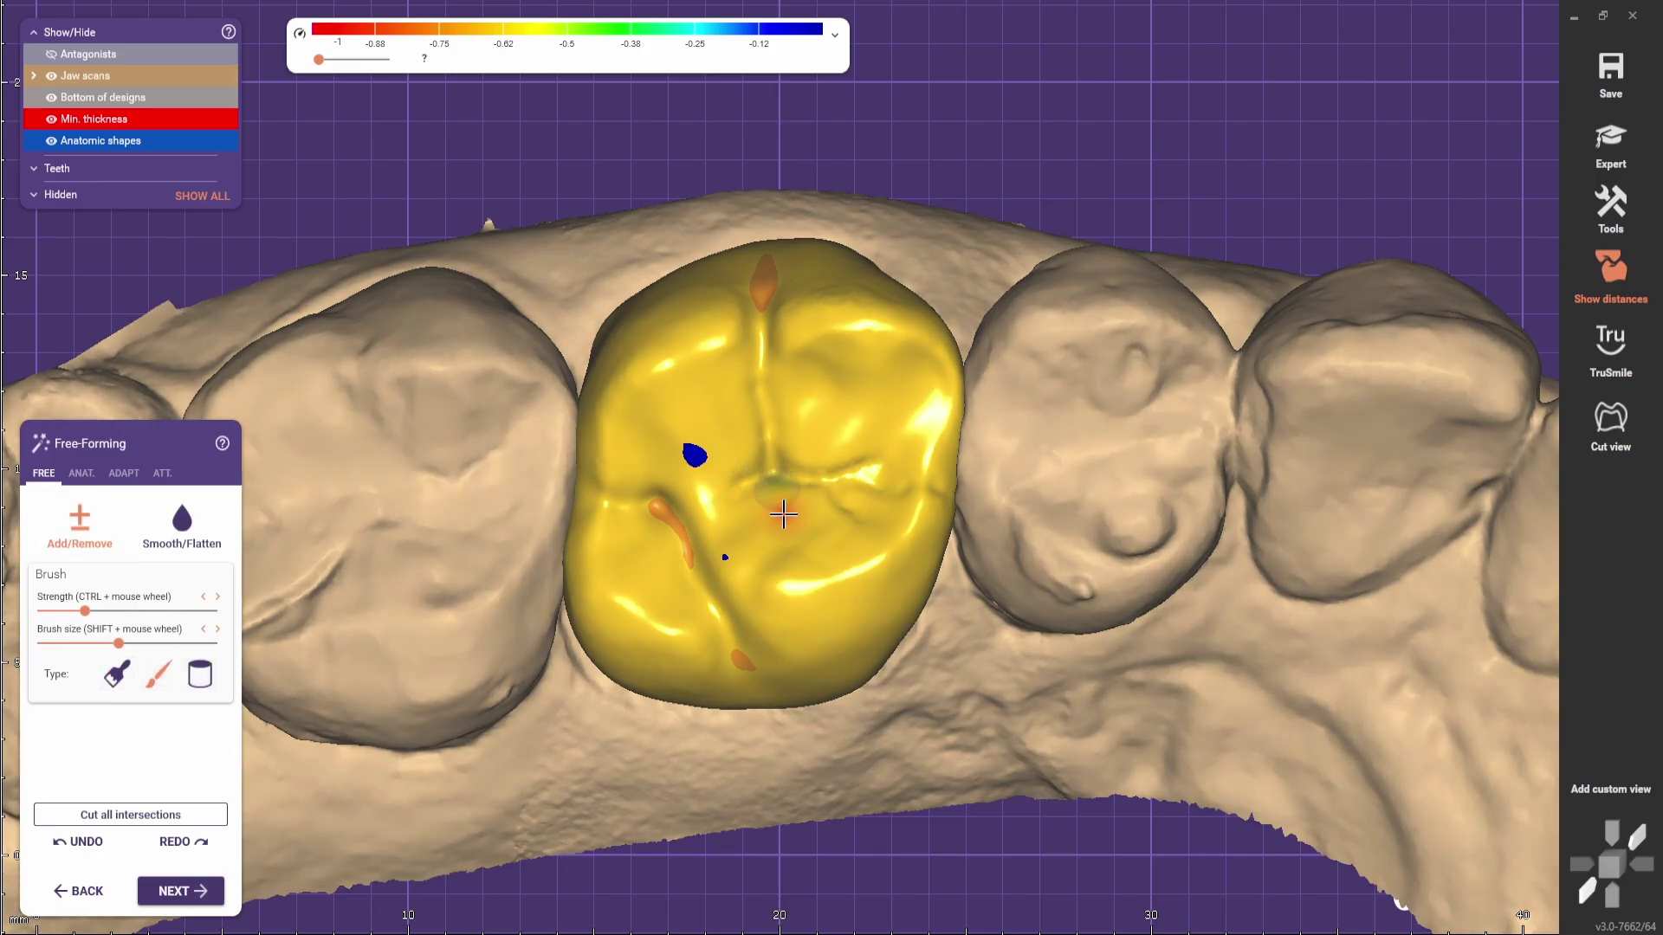
pyautogui.keyDown('shift'); pyautogui.scroll(3, 783, 514); pyautogui.keyUp('shift')
pyautogui.keyDown('ctrl'); pyautogui.scroll(-1, 772, 510); pyautogui.keyUp('ctrl')
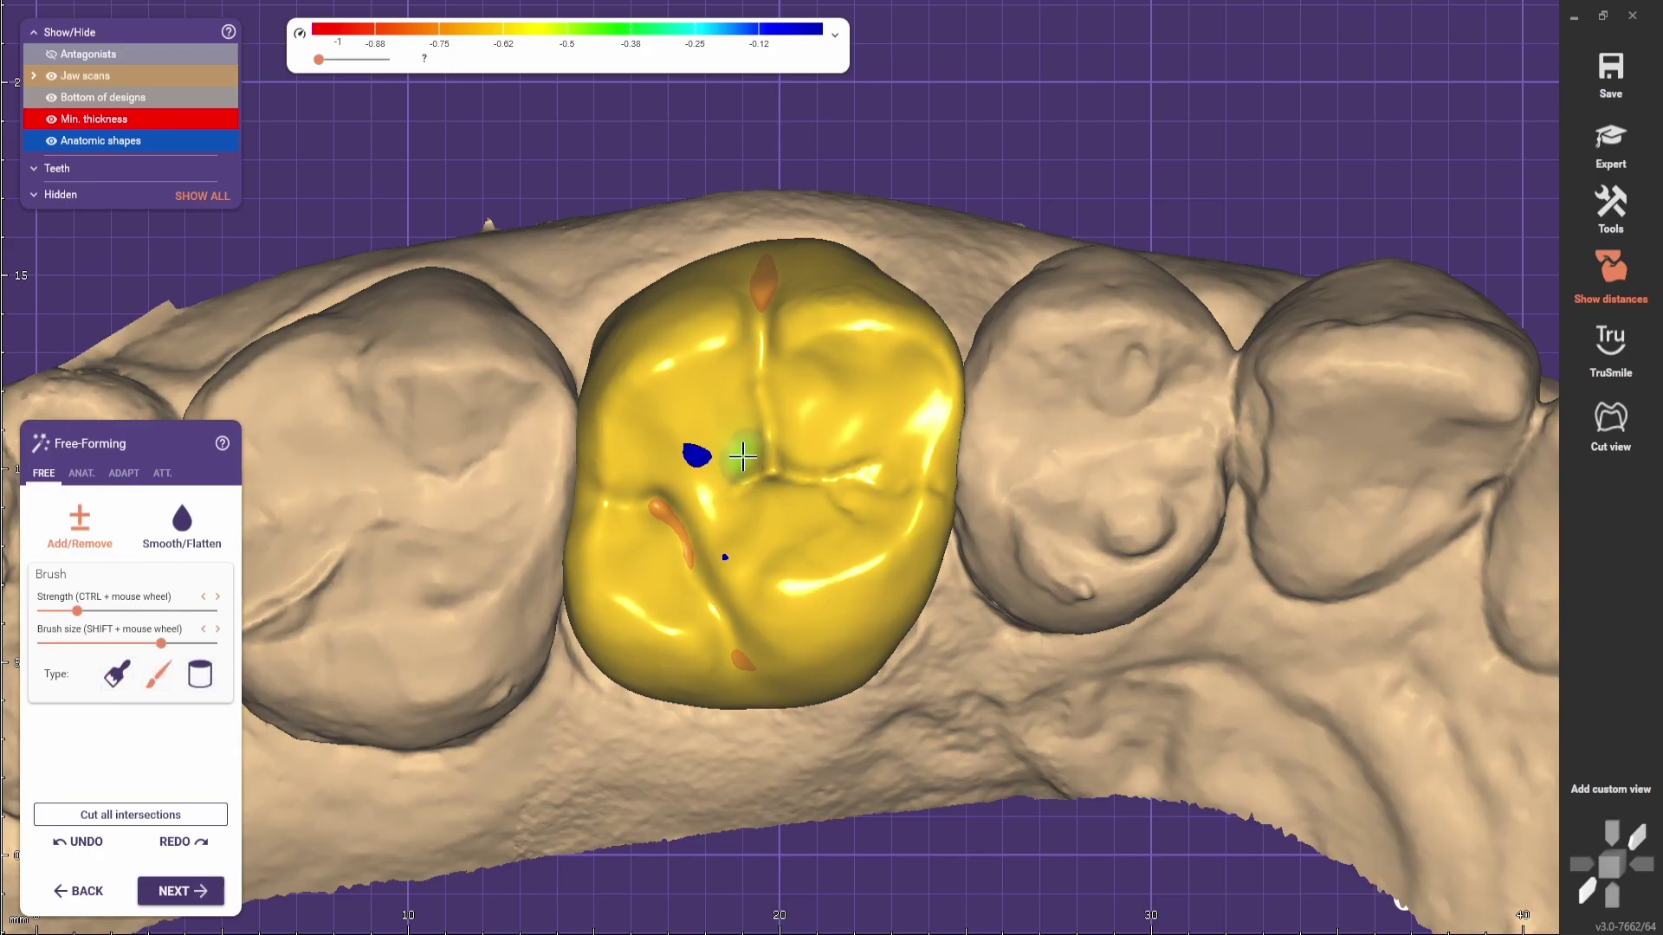
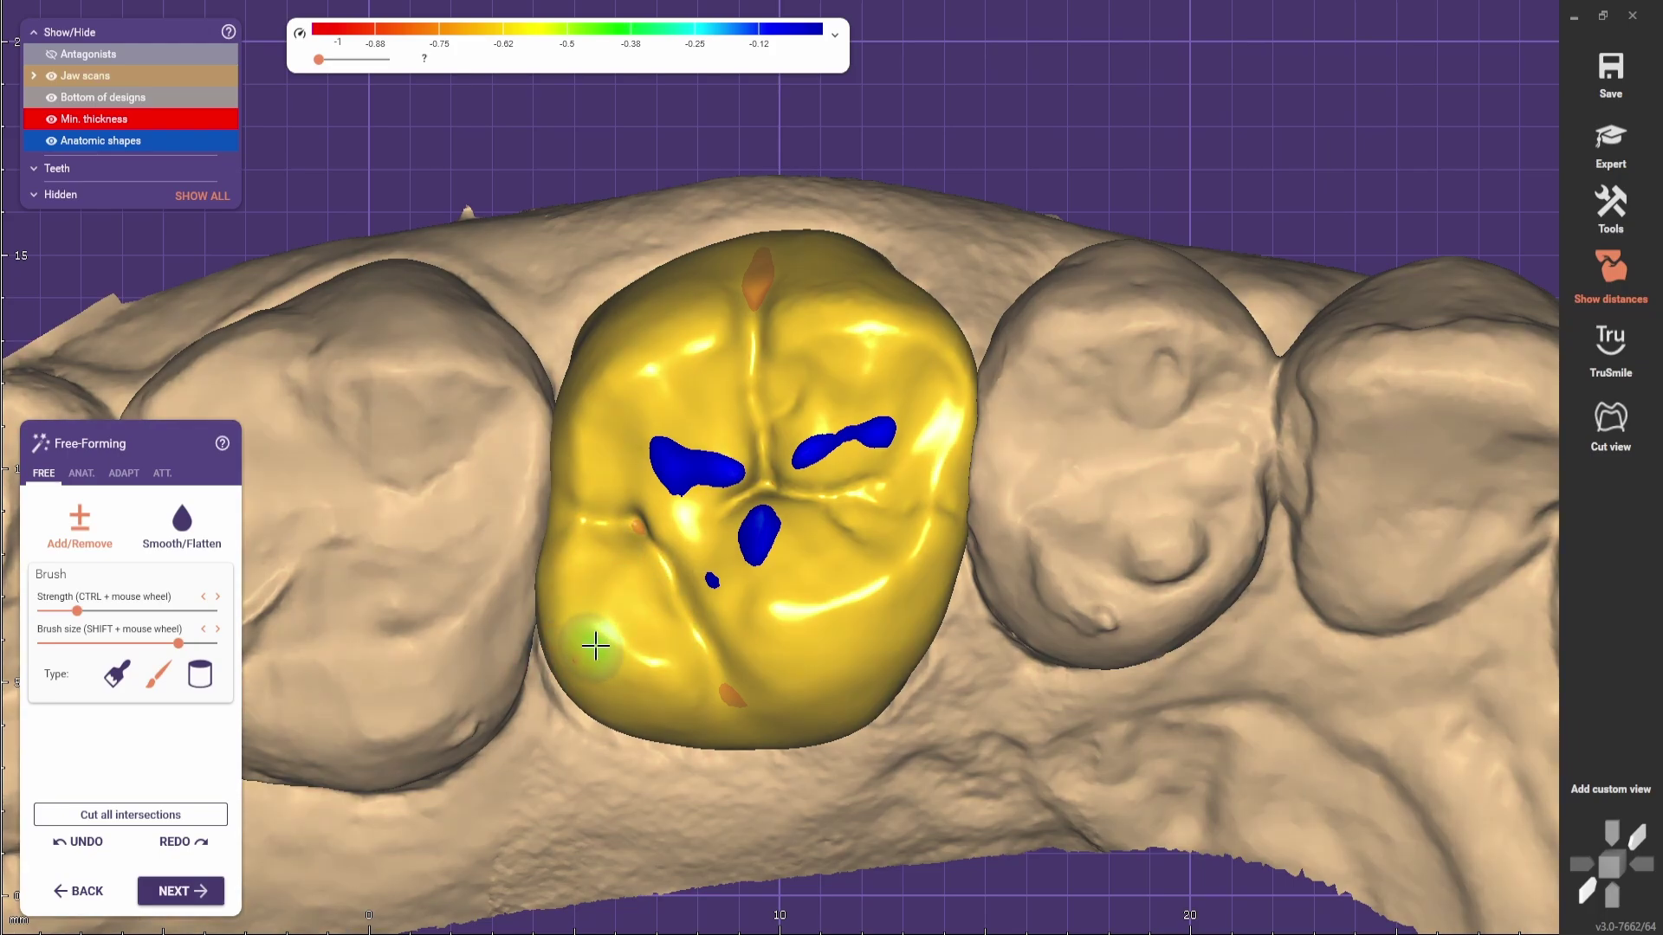
pyautogui.keyDown('shift'); pyautogui.scroll(-4, 629, 528); pyautogui.keyUp('shift')
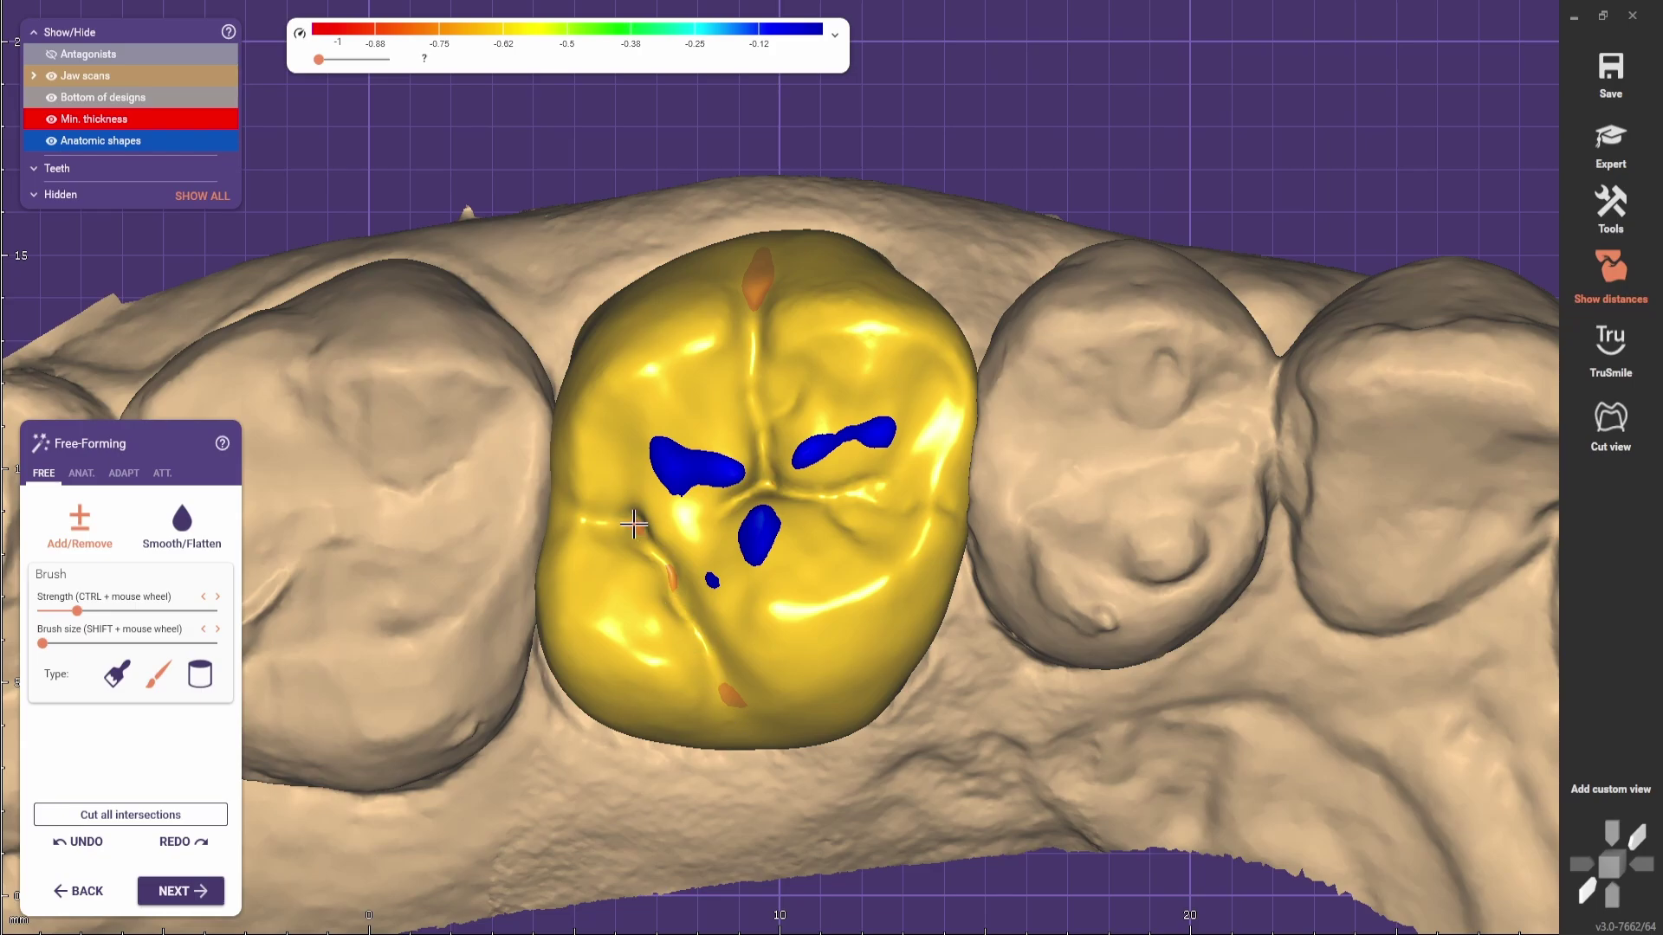
pyautogui.click(633, 524)
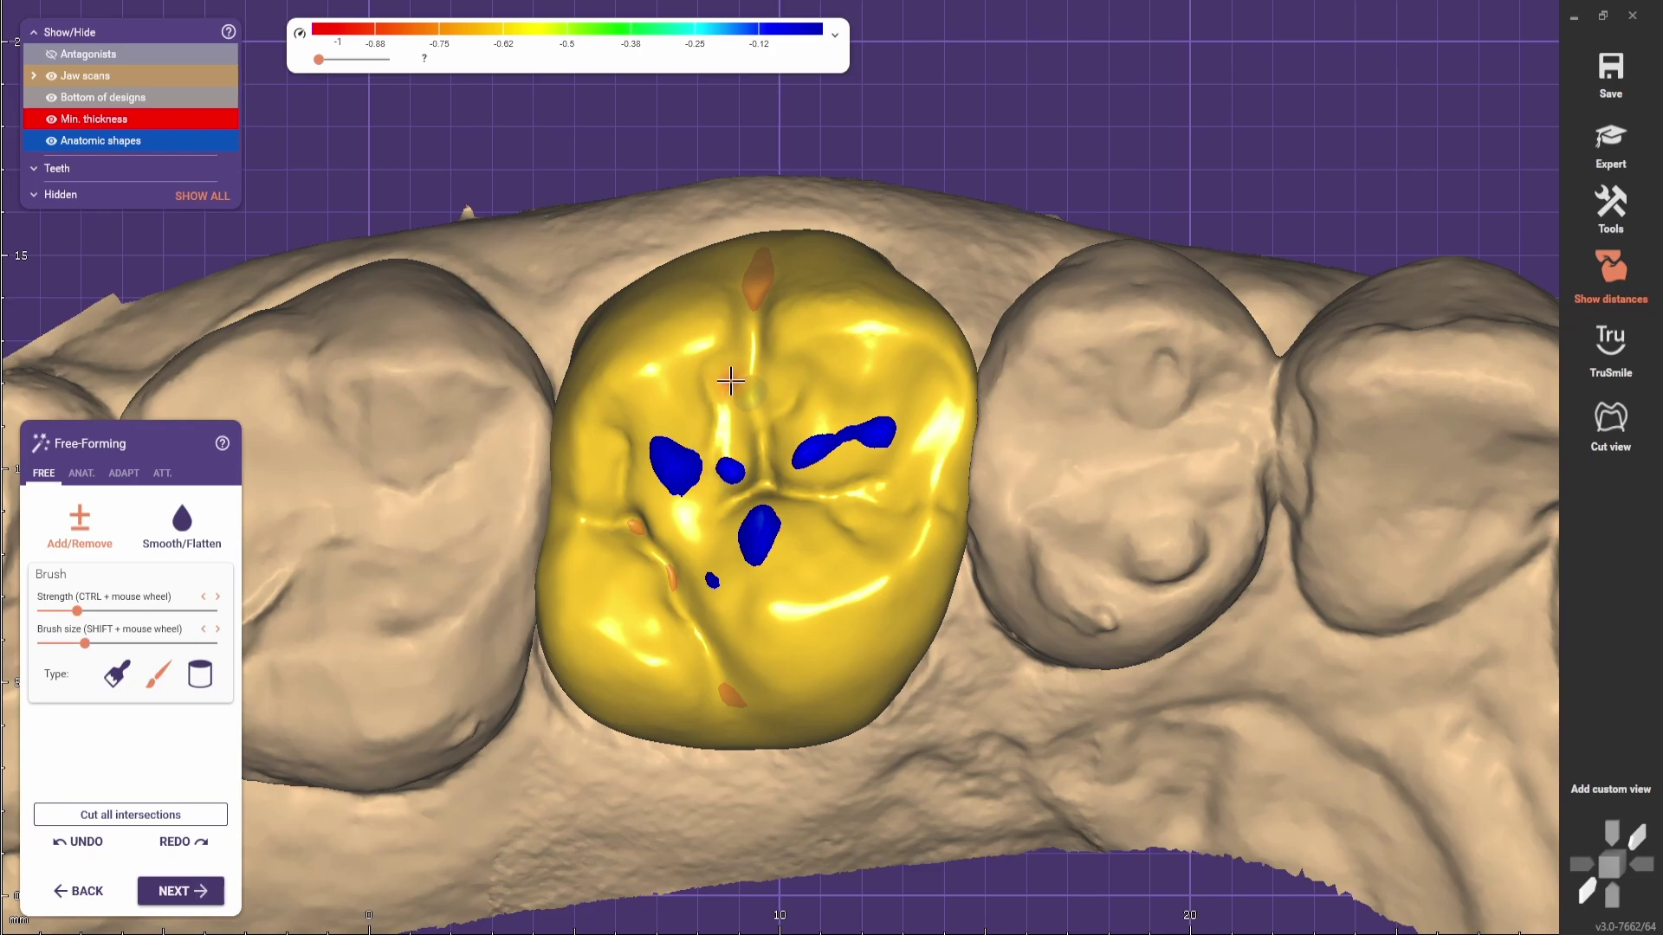
# - Smooth the crown's buccal cusp area beside the buccal fissure with Smooth/Flatten at maximum brush size
pyautogui.keyDown('shift'); pyautogui.scroll(10, 730, 381); pyautogui.keyUp('shift')
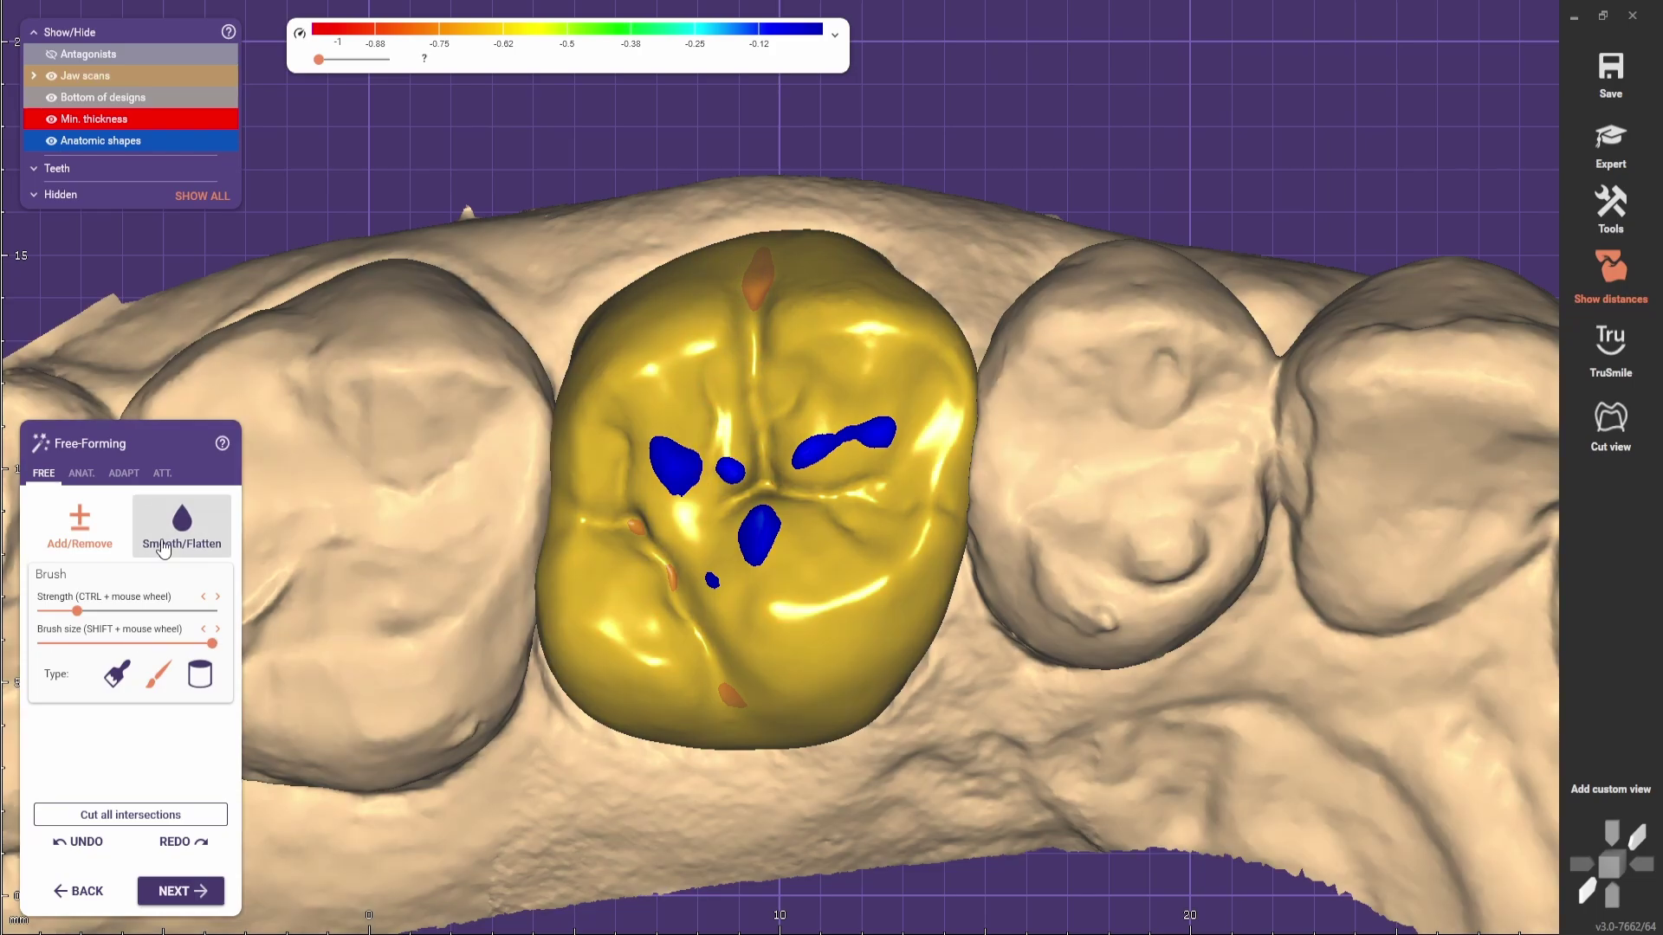
pyautogui.click(164, 547)
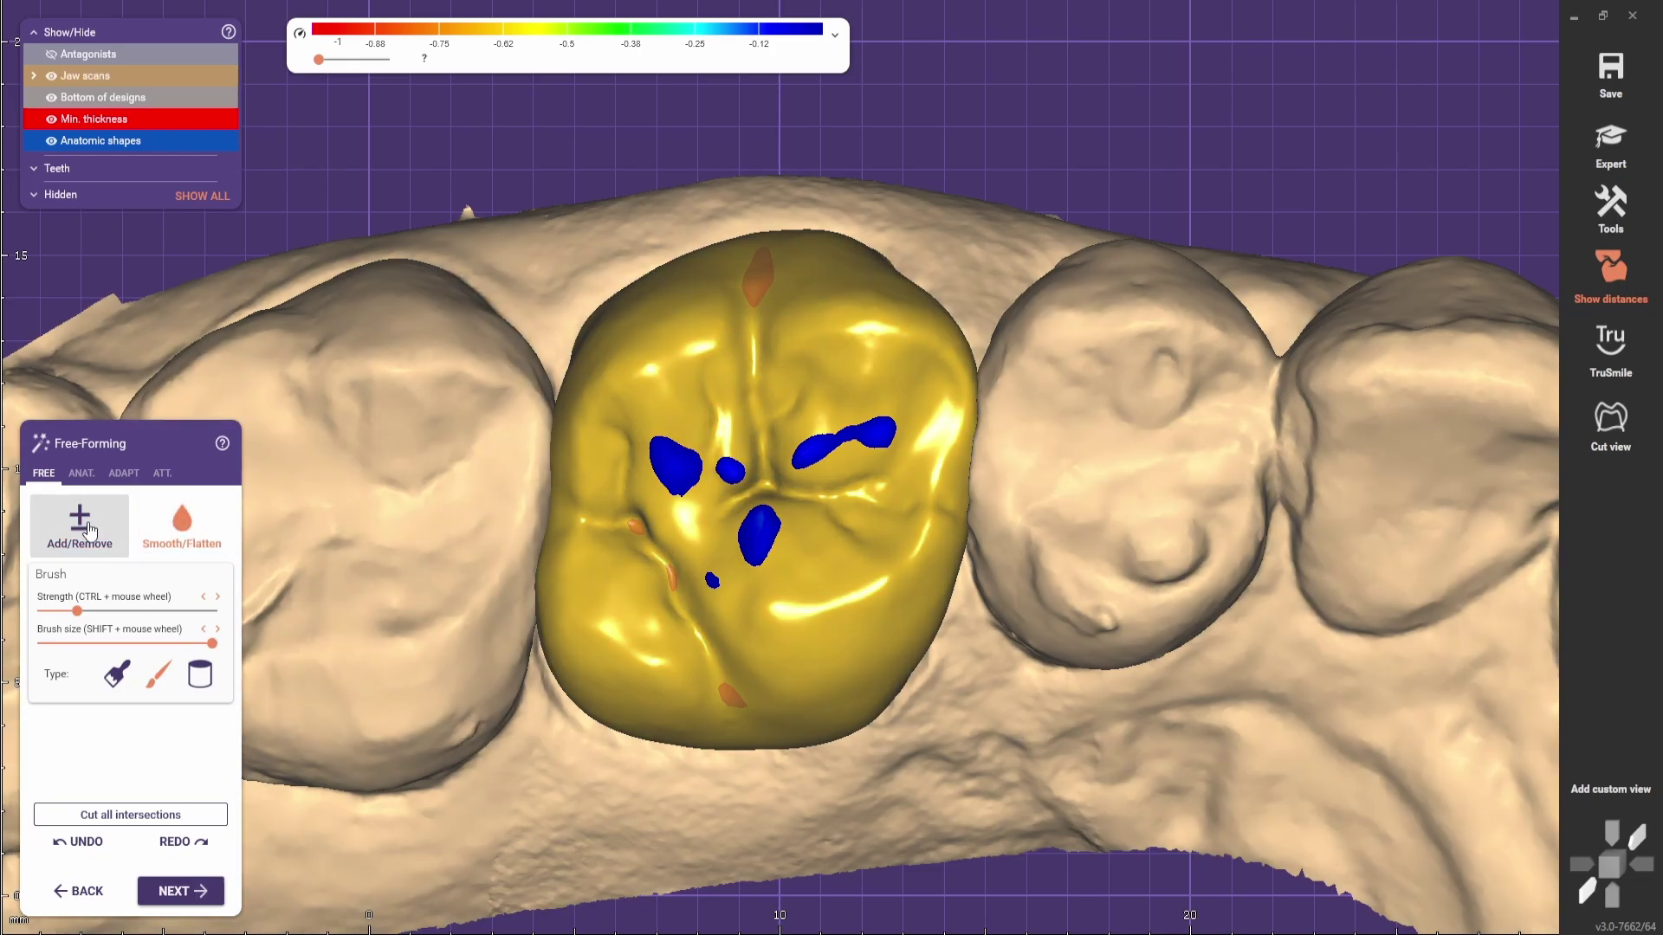
pyautogui.click(85, 529)
pyautogui.moveTo(834, 268); pyautogui.dragTo(840, 294, button='right')
pyautogui.click(179, 530)
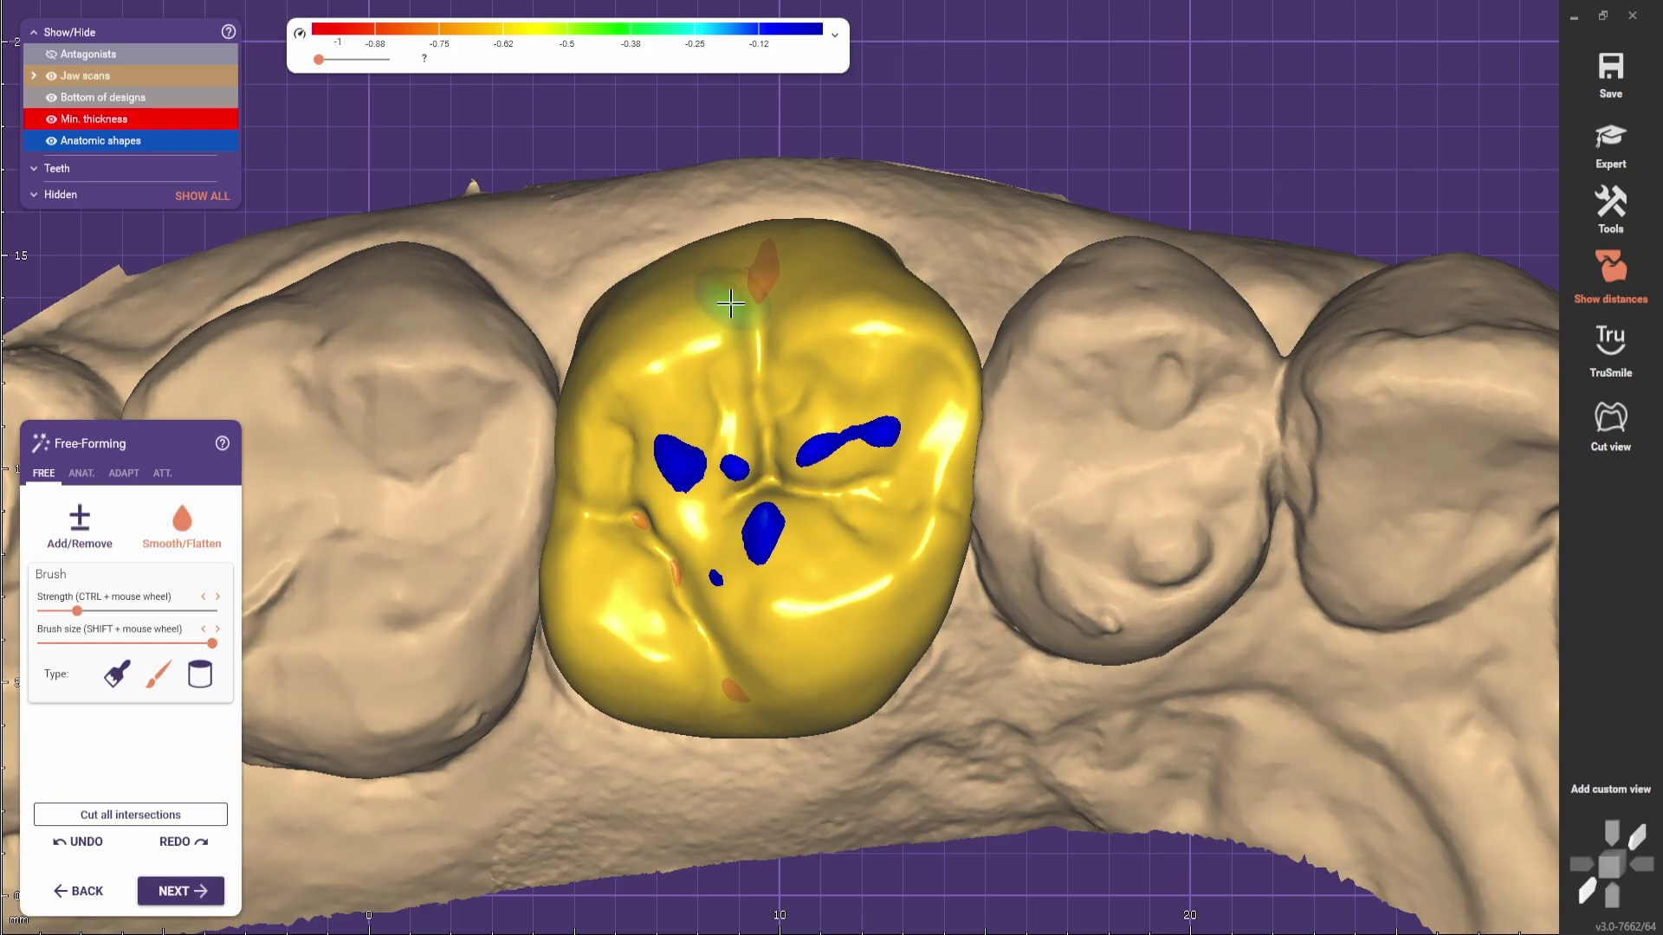
pyautogui.moveTo(725, 297); pyautogui.dragTo(746, 290)
pyautogui.scroll(-5, 649, 372)
pyautogui.scroll(2, 679, 450)
pyautogui.scroll(2, 670, 518)
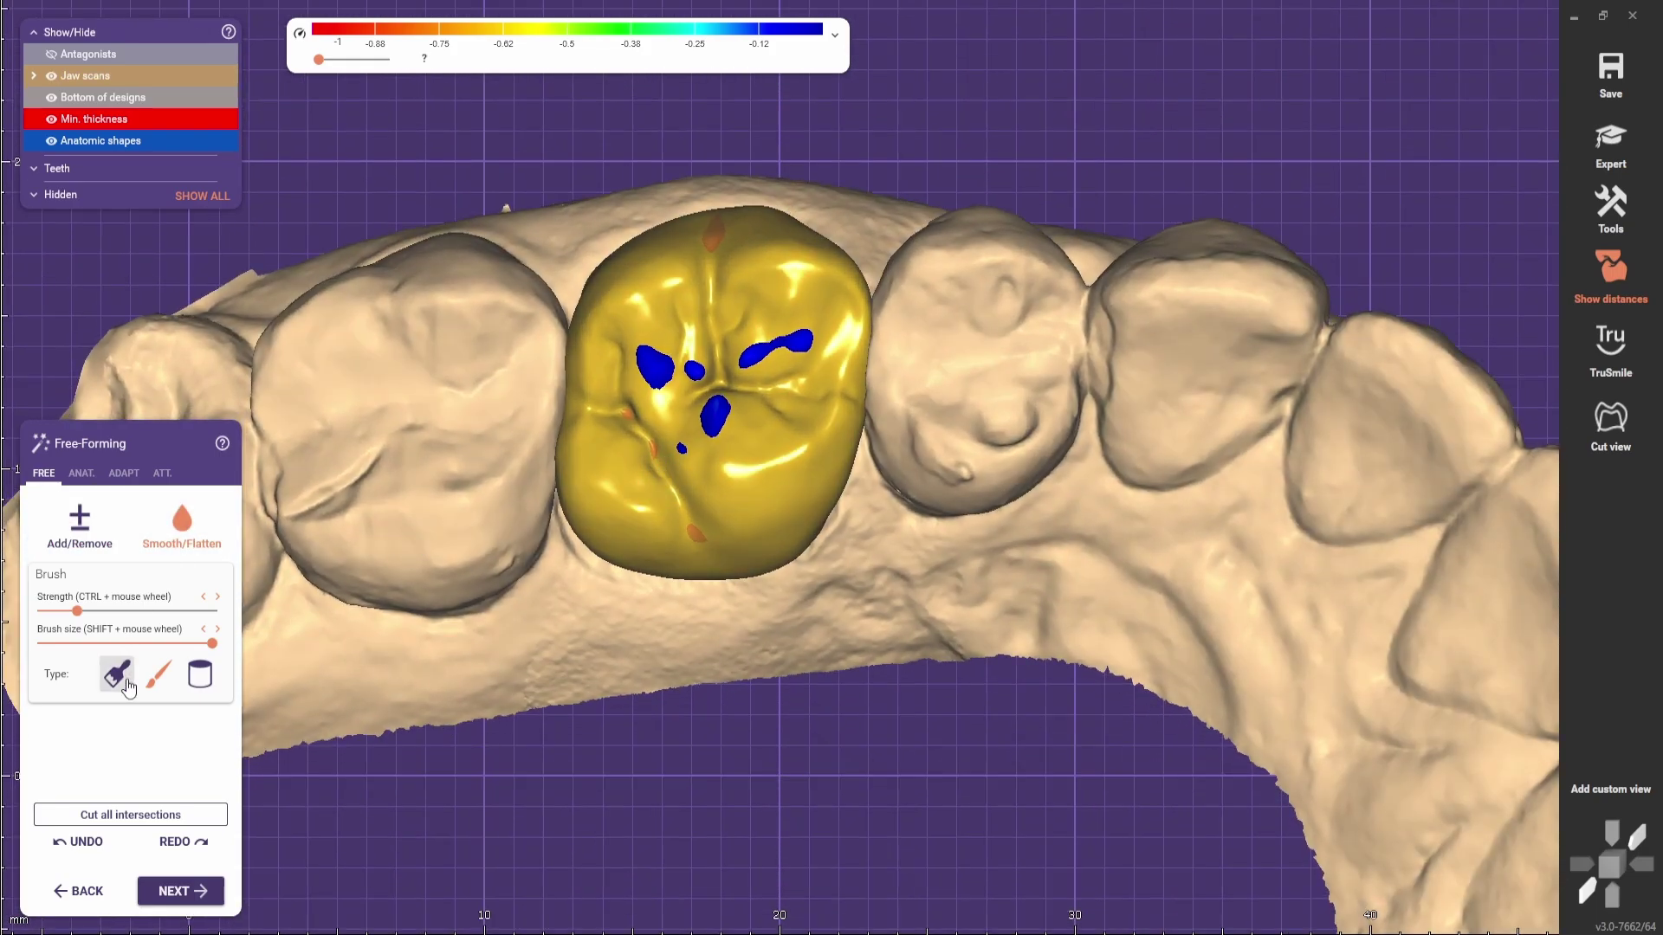
# - Build up occlusal contacts on the mesiopalatal cusp's inner slope and the distopalatal cusp with Add/Remove and a smaller thin brush
pyautogui.click(94, 536)
pyautogui.scroll(4, 693, 476)
pyautogui.moveTo(673, 469); pyautogui.dragTo(667, 482)
pyautogui.keyDown('shift'); pyautogui.scroll(-5, 608, 543); pyautogui.keyUp('shift')
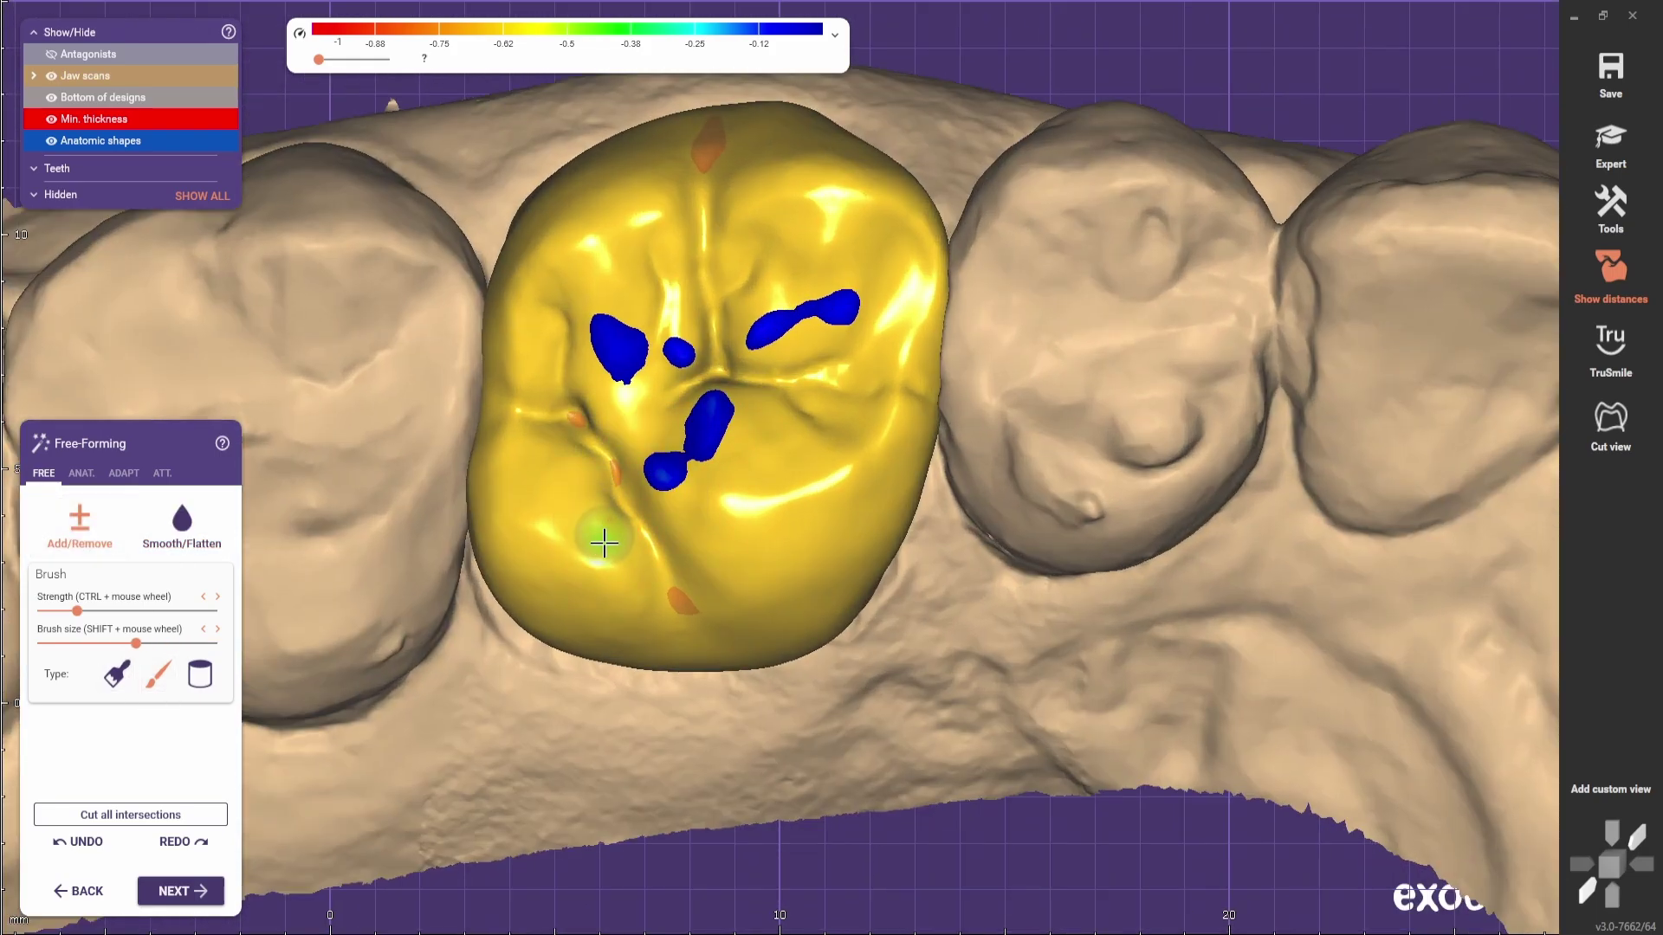
pyautogui.moveTo(578, 539); pyautogui.dragTo(529, 500)
pyautogui.scroll(1, 558, 381)
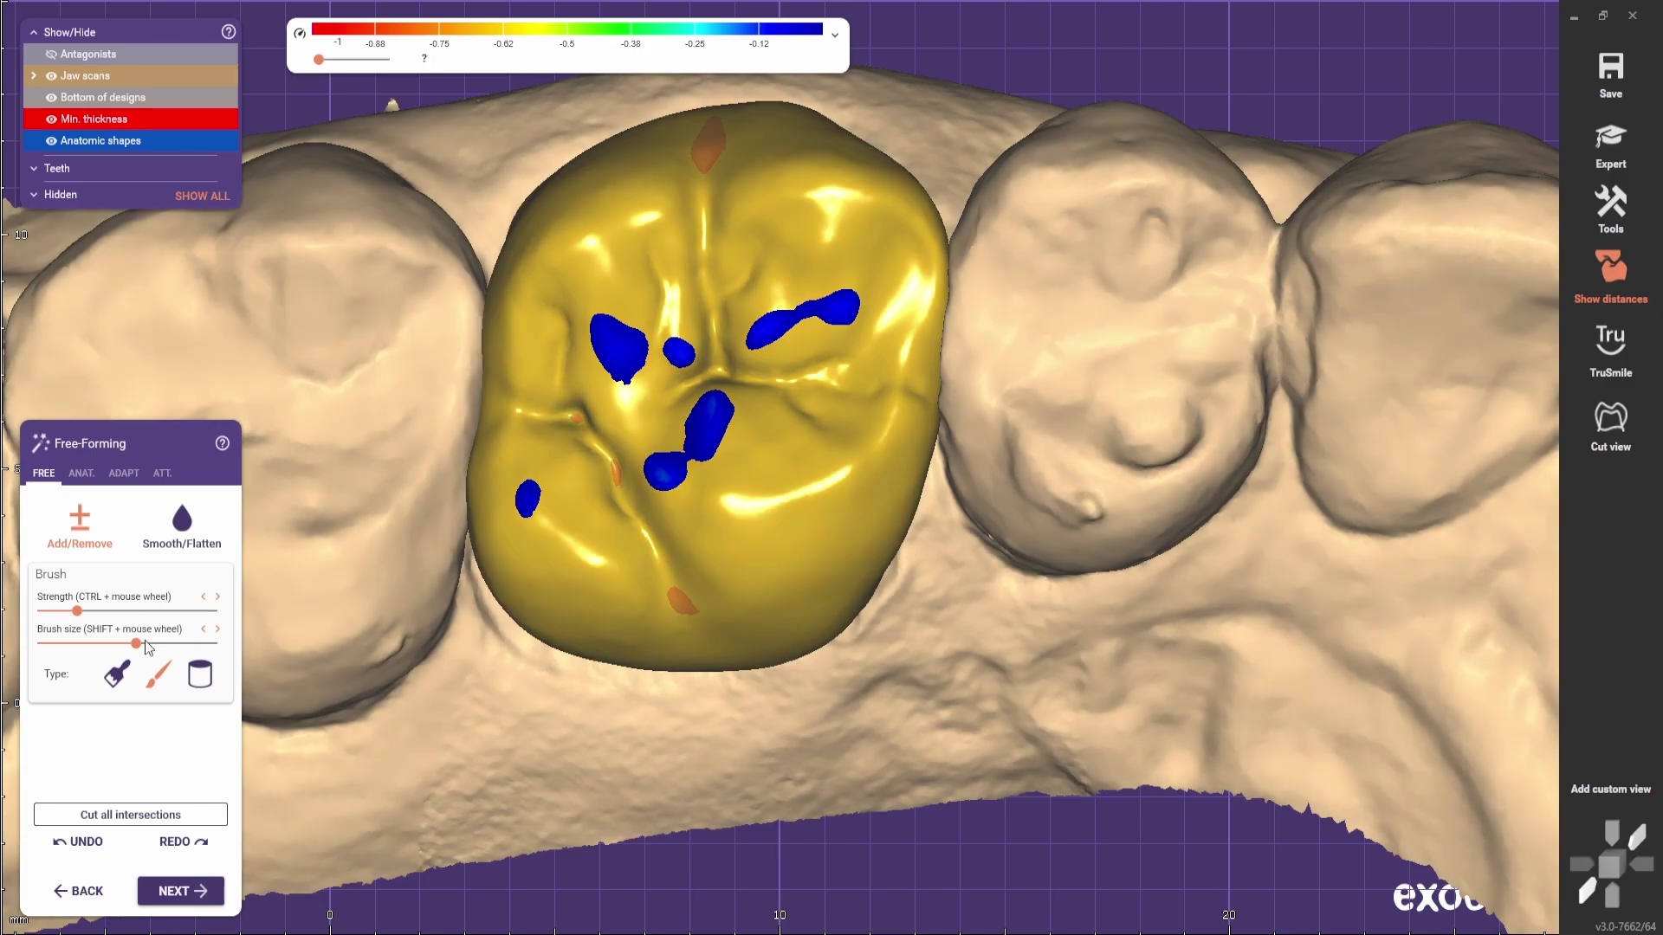
# - Reshape the crown's distal ridge around the end of the distopalatal fissure with the anatomic Ridge preset
pyautogui.click(81, 473)
pyautogui.scroll(2, 576, 418)
pyautogui.moveTo(576, 418)
pyautogui.mouseDown()
pyautogui.moveTo(567, 403)
pyautogui.moveTo(579, 429)
pyautogui.mouseUp()
pyautogui.moveTo(500, 382); pyautogui.dragTo(529, 430)
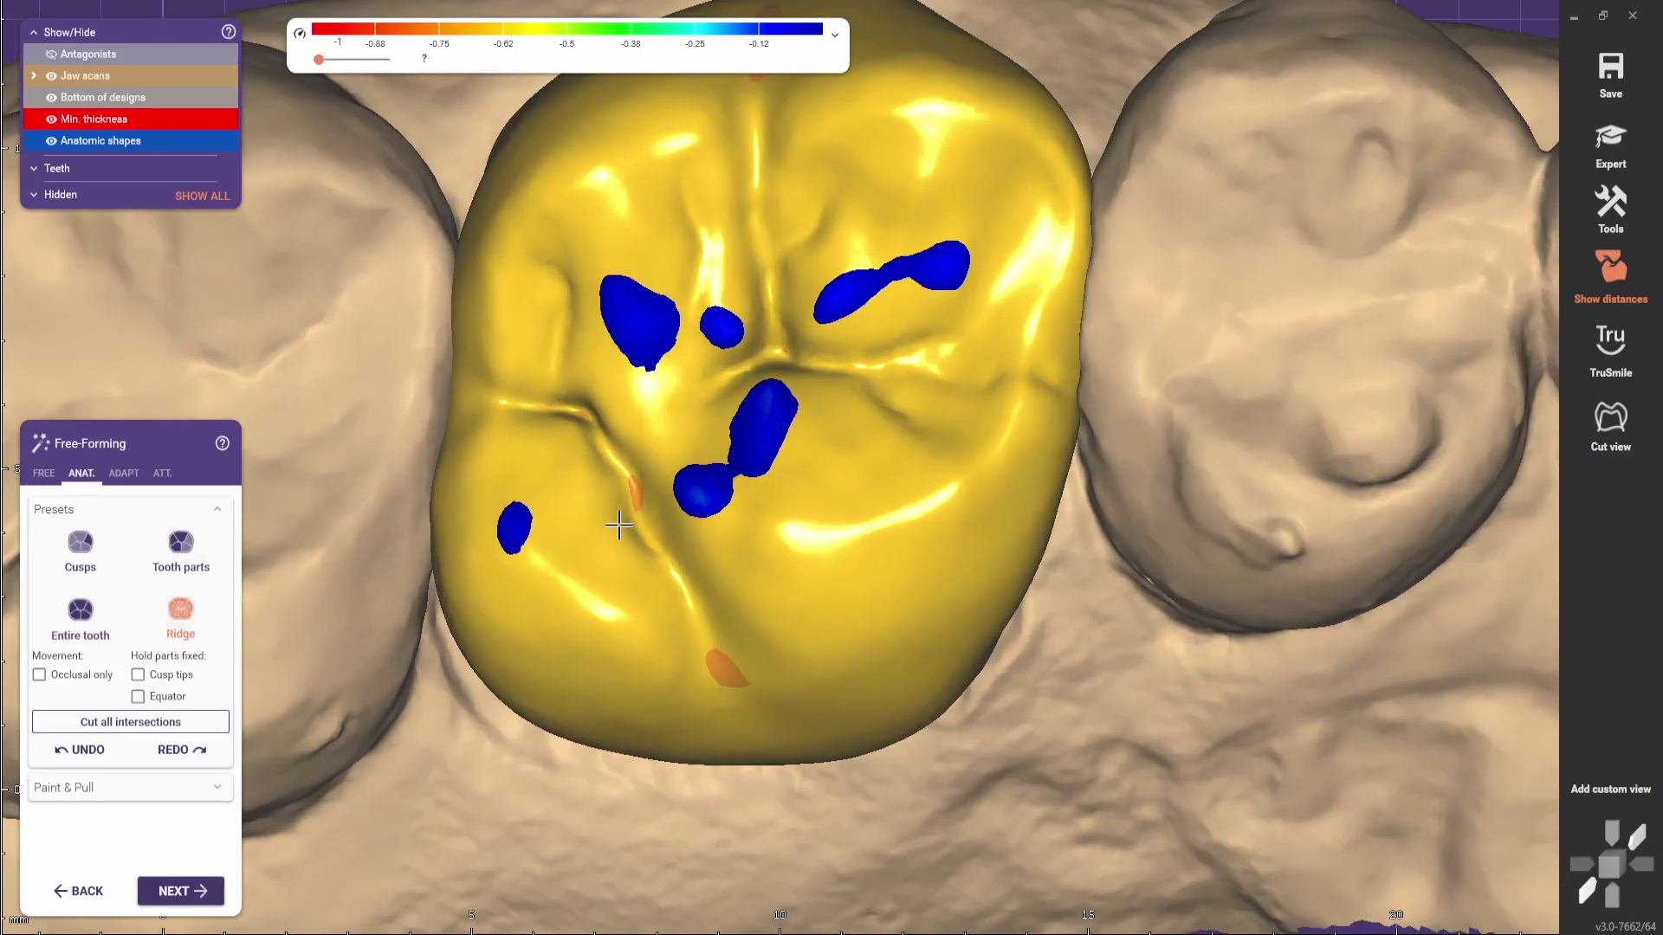
pyautogui.scroll(-4, 754, 362)
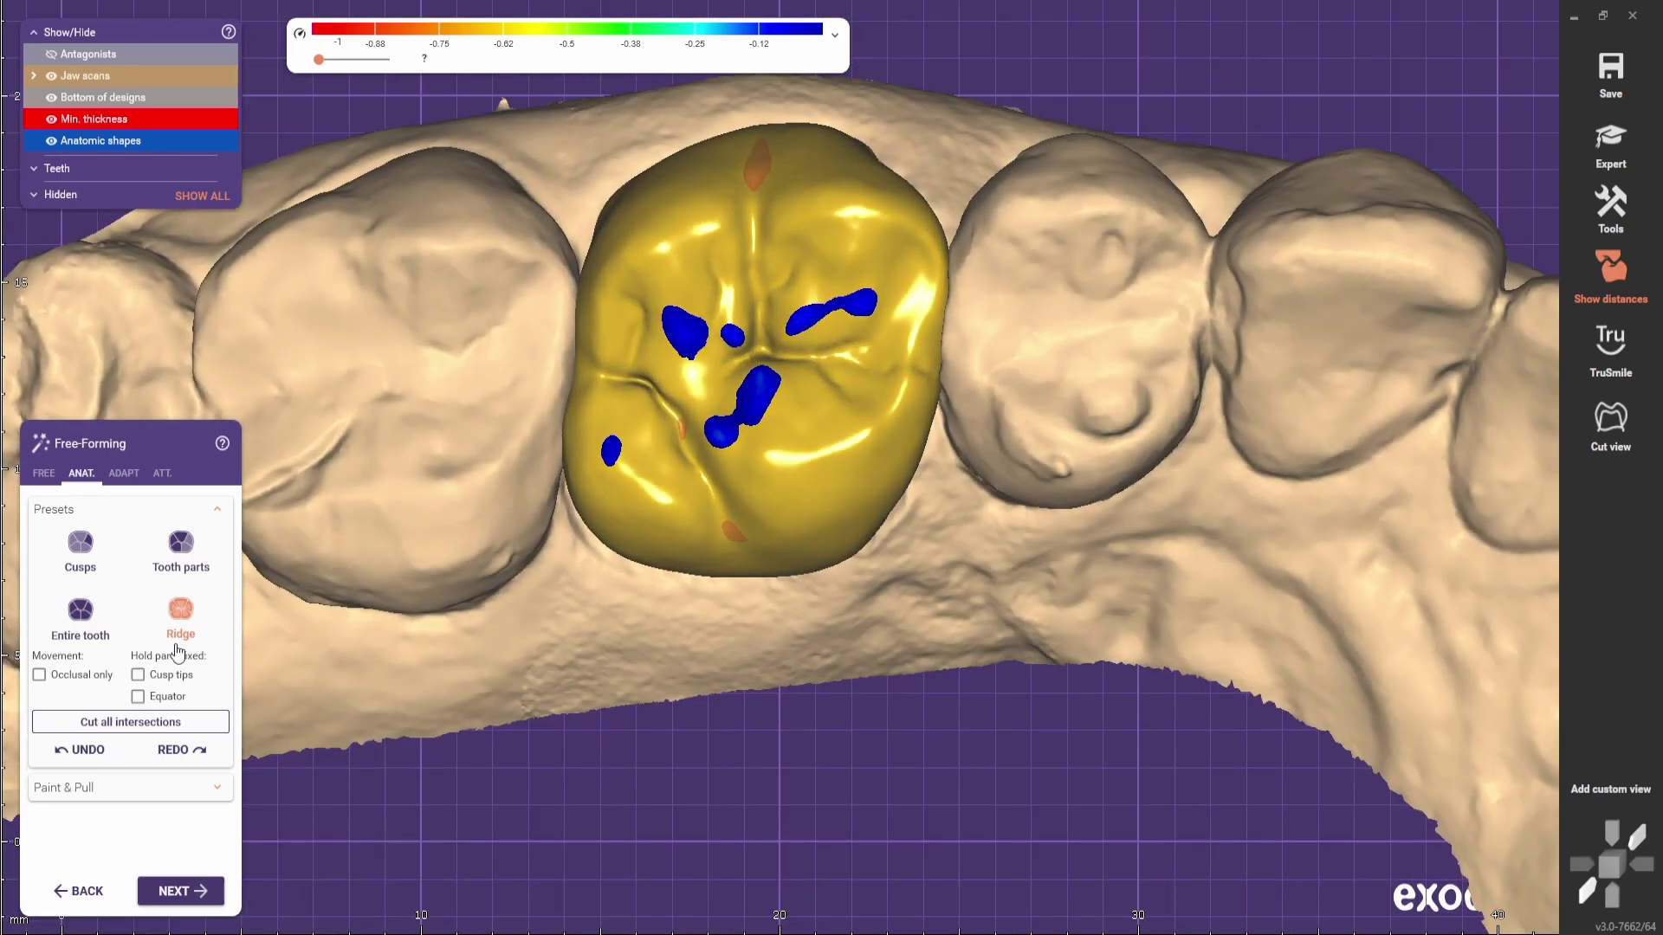
# - Deepen the mesial branch of the central fissure with Add/Remove at the smallest brush size and a higher strength
pyautogui.click(43, 472)
pyautogui.scroll(3, 700, 354)
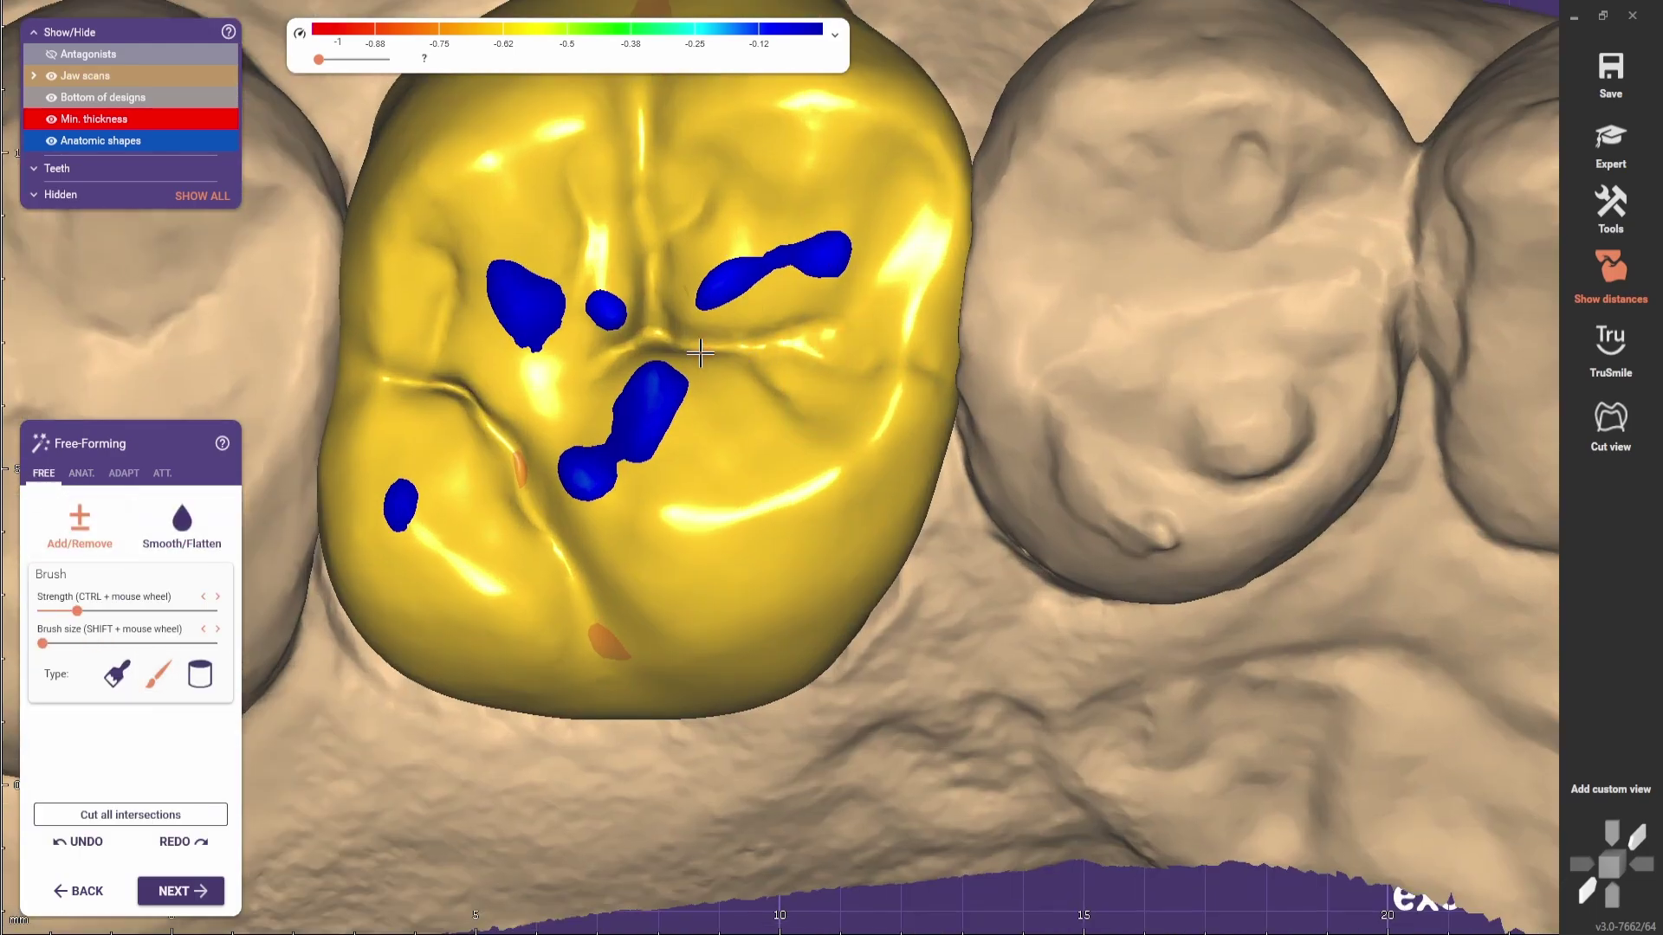
pyautogui.moveTo(750, 348); pyautogui.dragTo(824, 359)
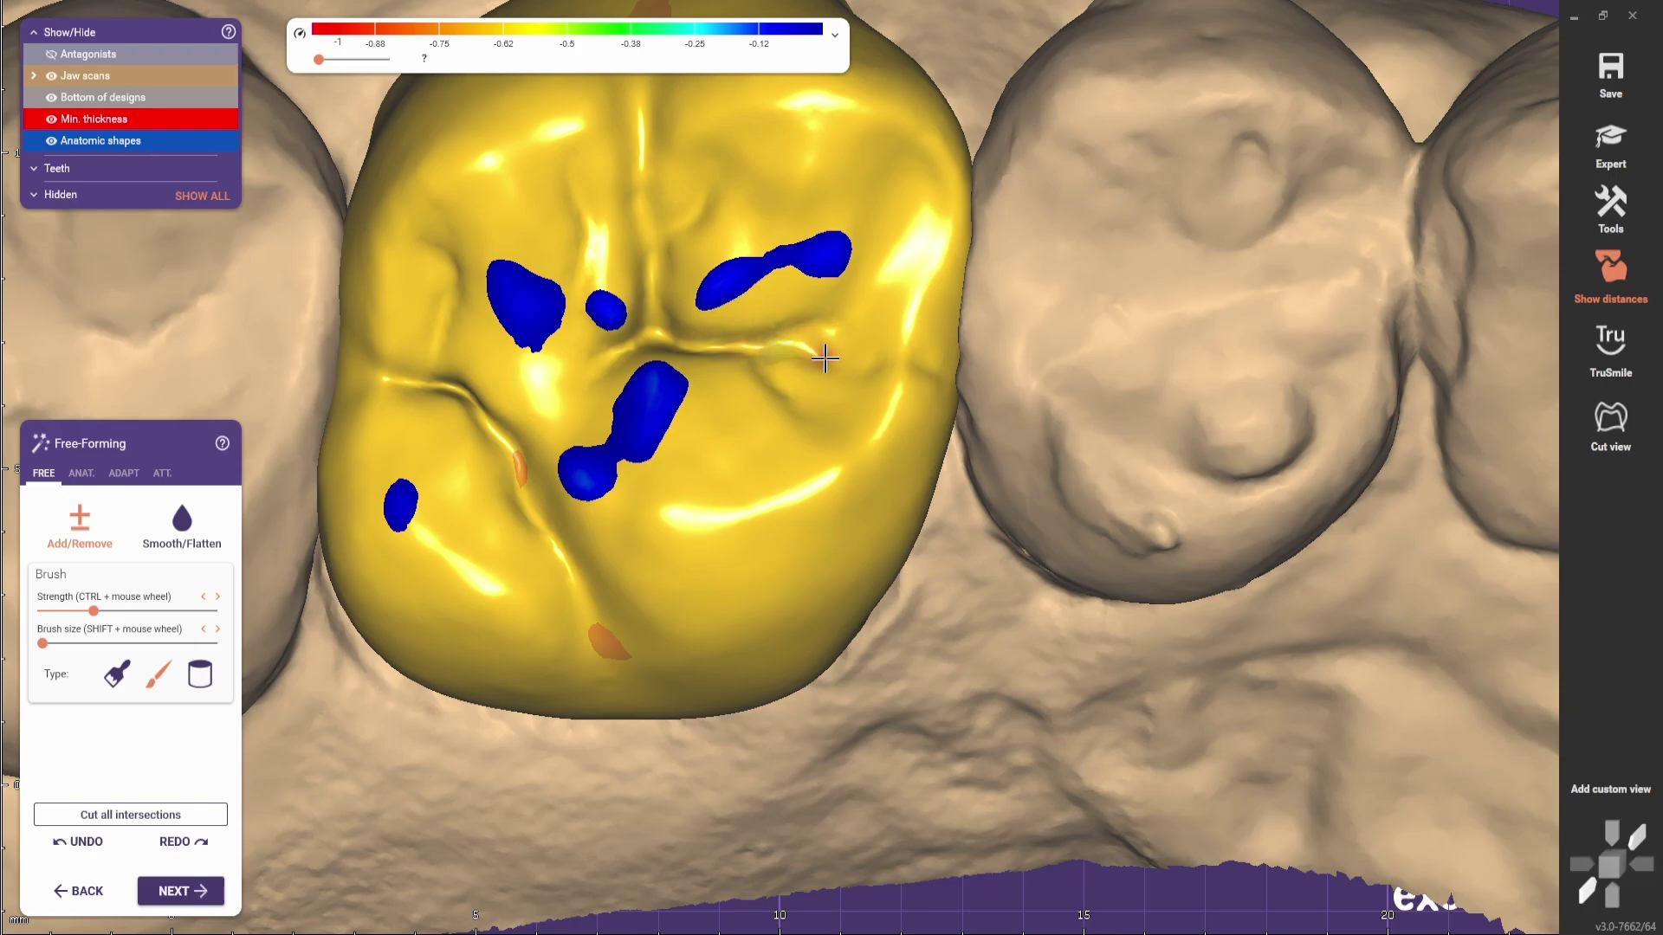
# - Build up the mesial marginal ridge at the end of the central fissure with Add/Remove and a much larger brush
pyautogui.keyDown('shift'); pyautogui.scroll(5, 838, 337); pyautogui.keyUp('shift')
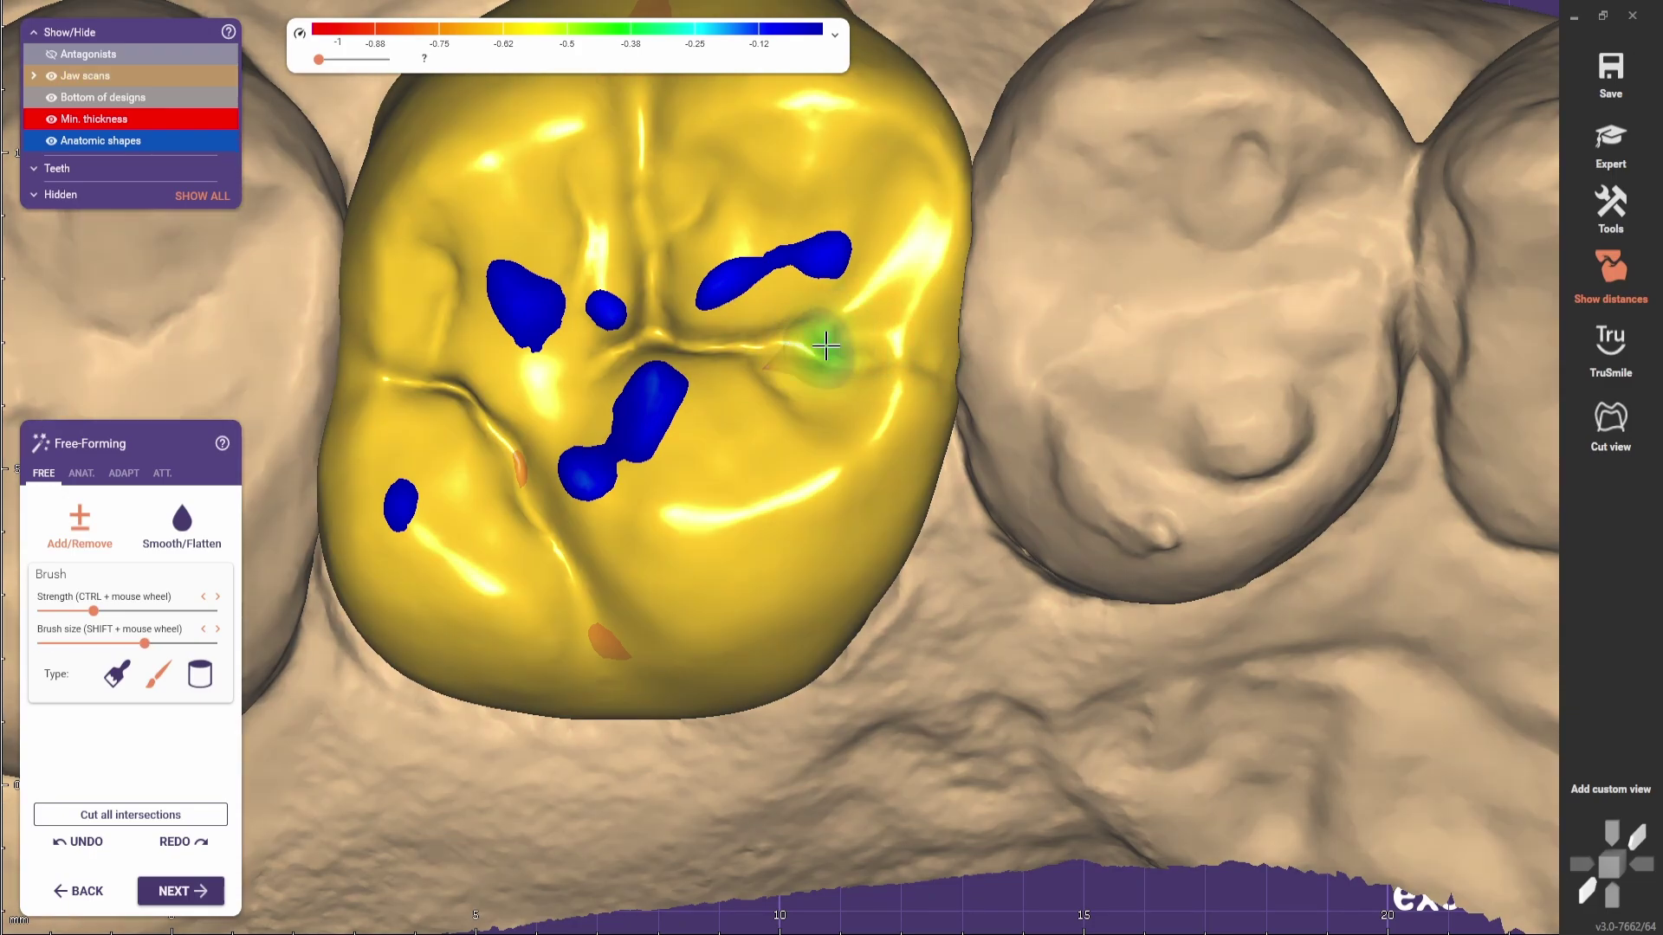
pyautogui.scroll(-3, 931, 472)
pyautogui.scroll(3, 820, 327)
pyautogui.moveTo(830, 325); pyautogui.dragTo(884, 321)
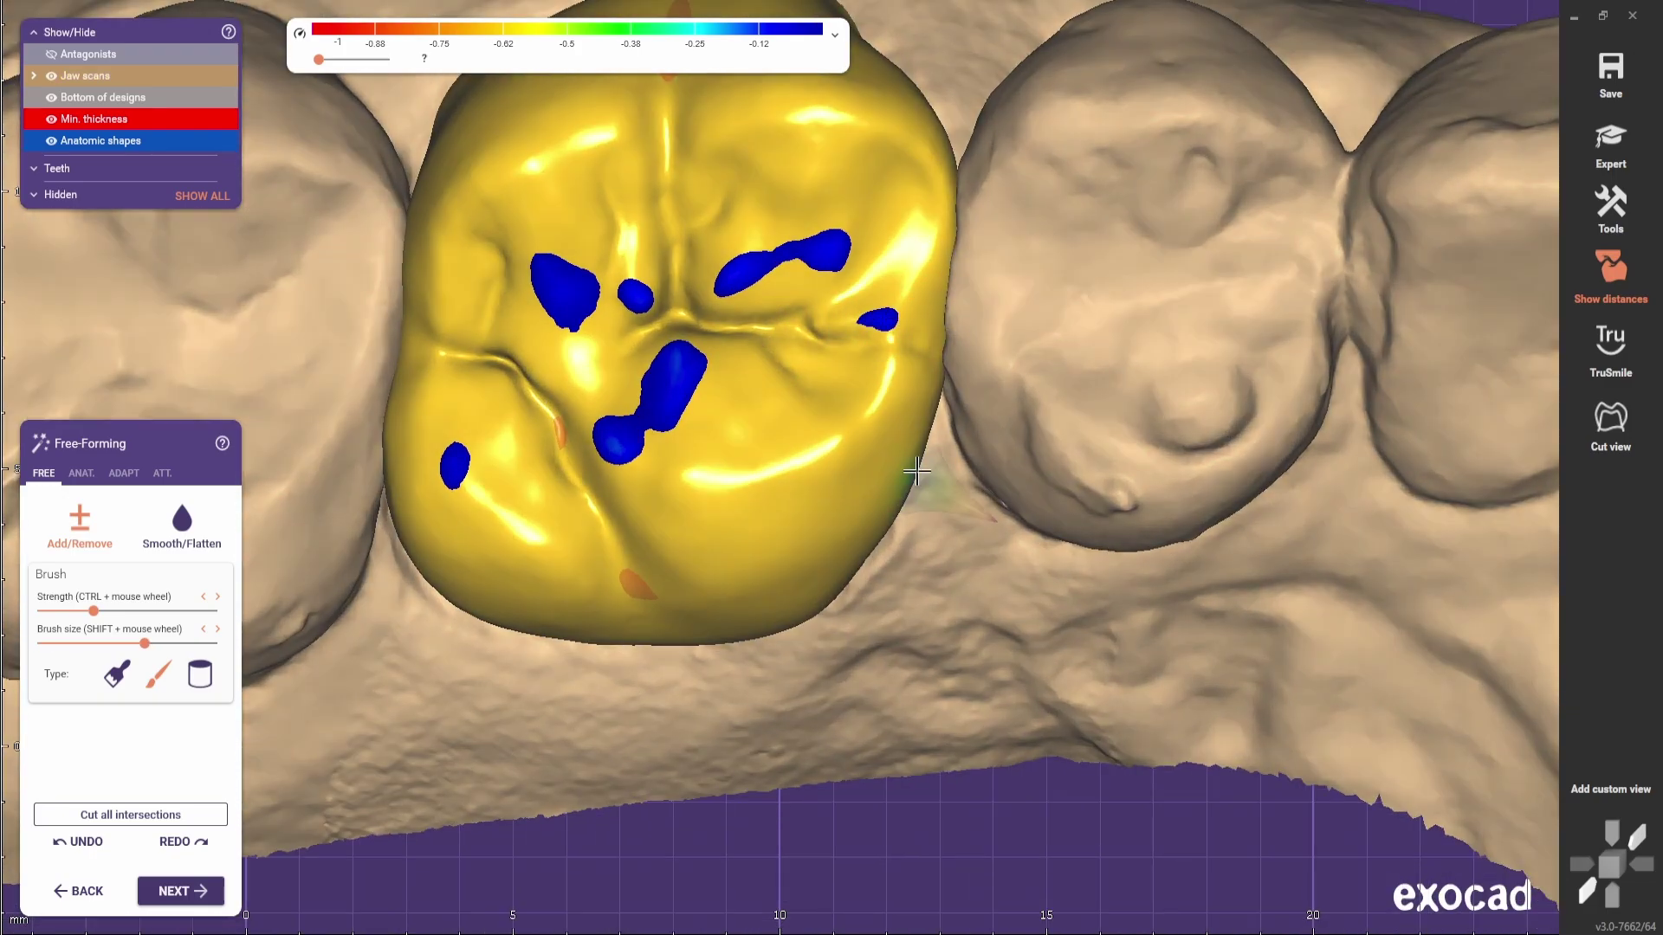
pyautogui.moveTo(792, 344)
pyautogui.mouseDown()
pyautogui.moveTo(884, 386)
pyautogui.moveTo(791, 356)
pyautogui.moveTo(846, 381)
pyautogui.moveTo(830, 303)
pyautogui.mouseUp()
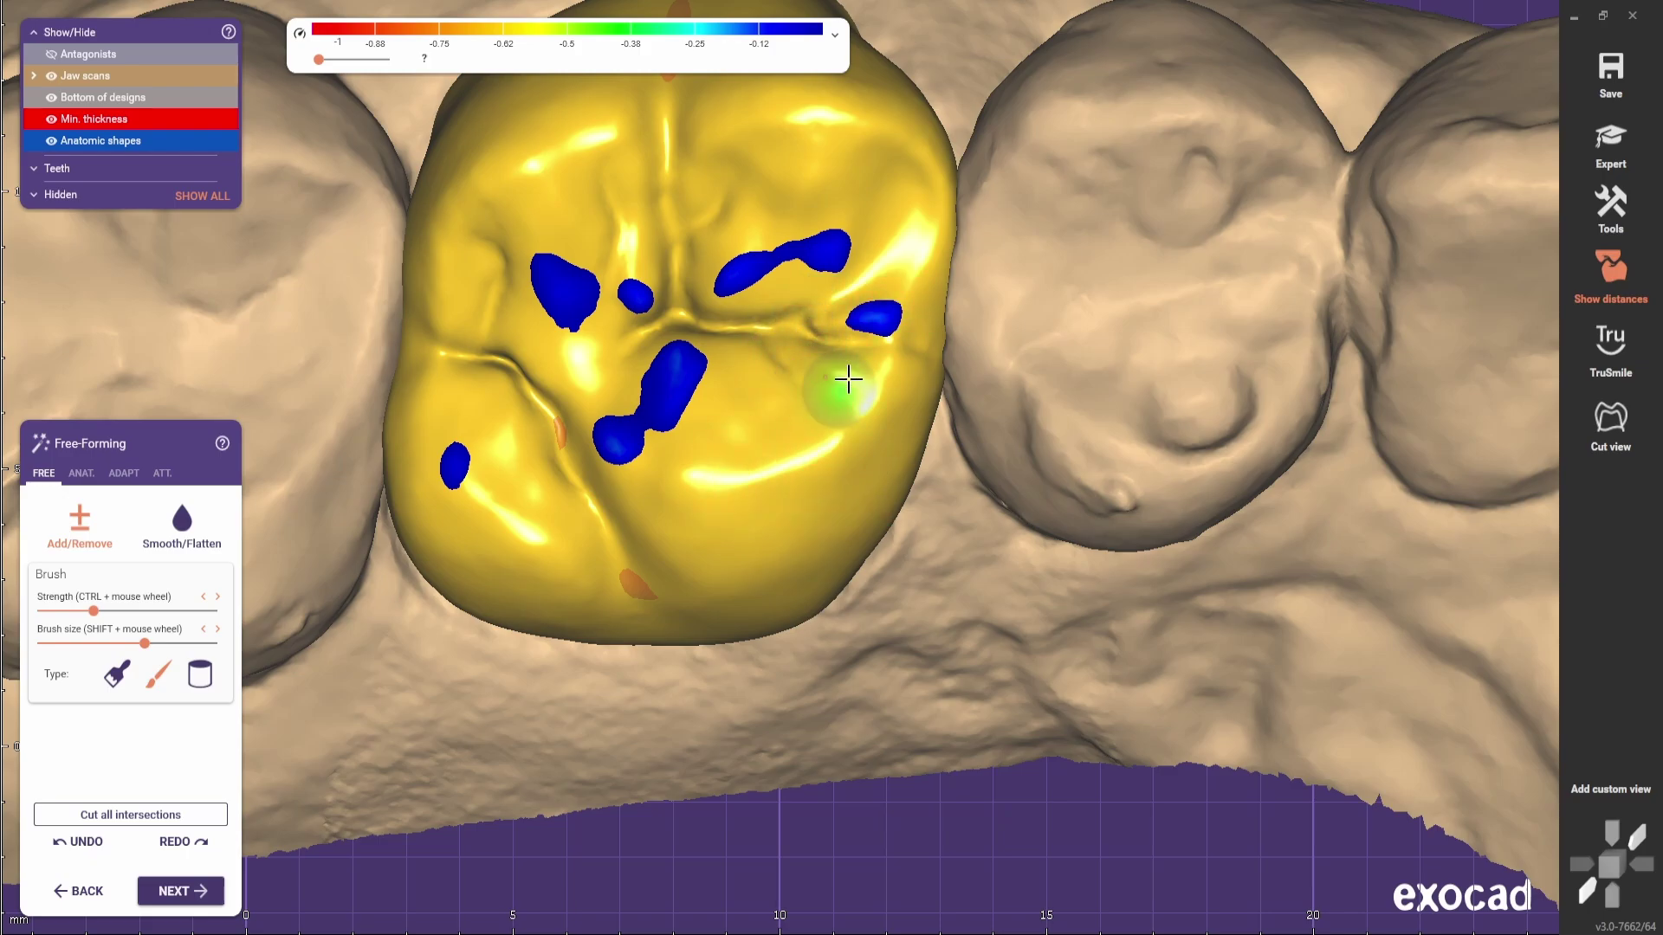
pyautogui.scroll(-2, 846, 284)
pyautogui.scroll(2, 866, 248)
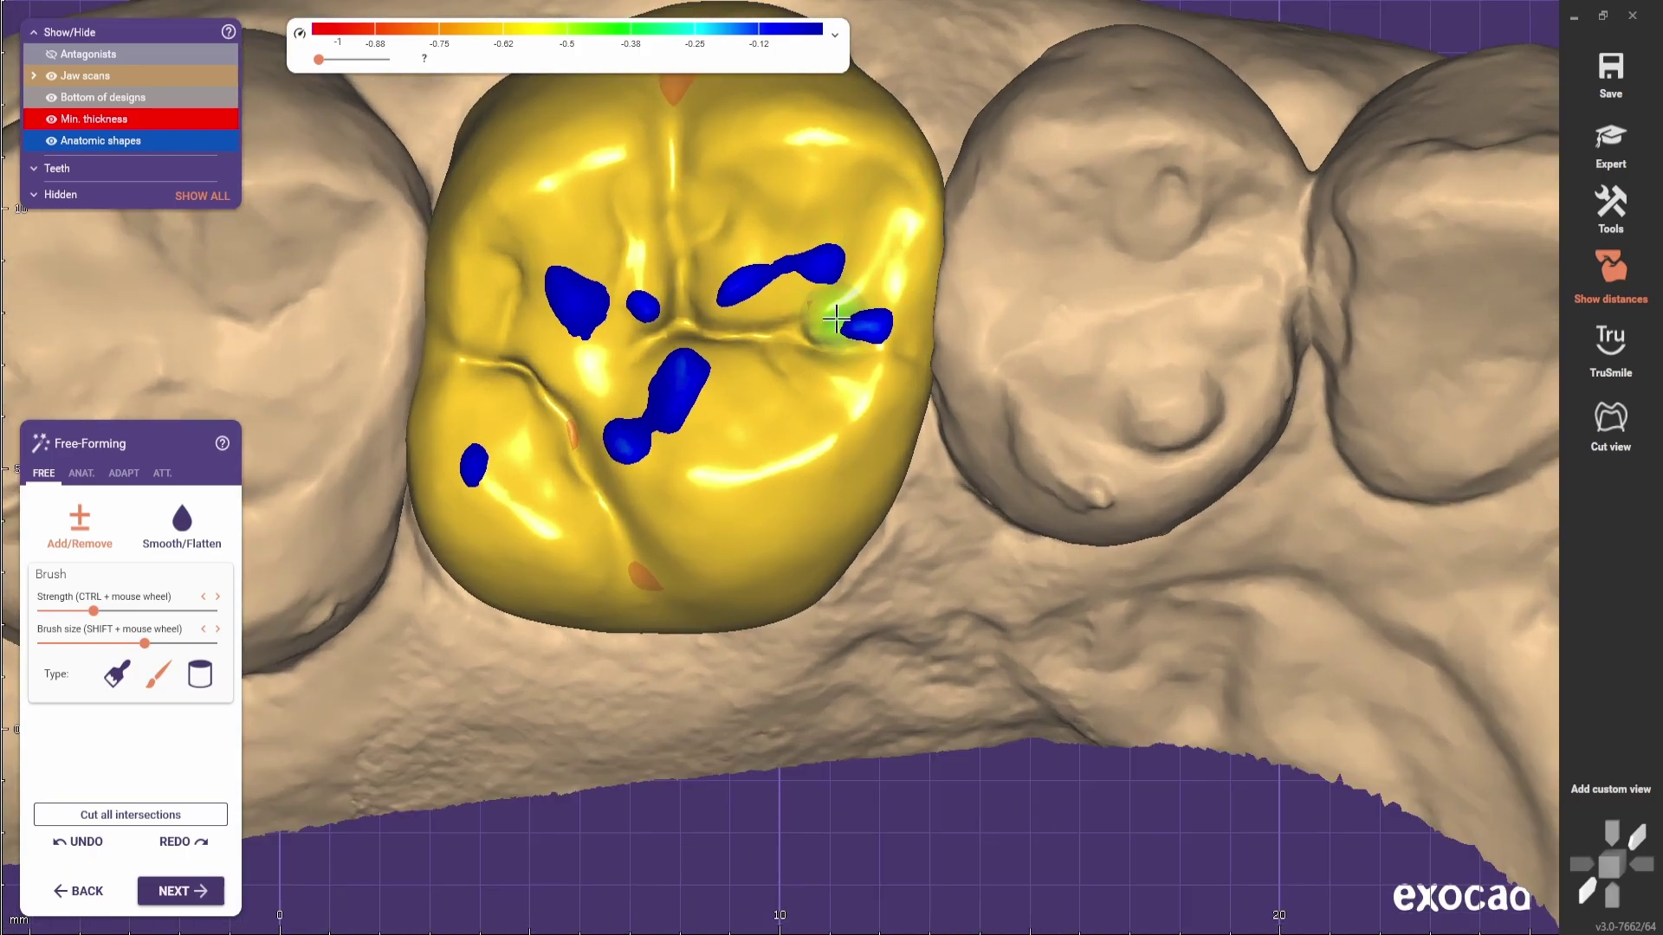
# - Smooth the mesial marginal ridge beside the end of the central fissure with Smooth/Flatten and a medium thin brush
pyautogui.scroll(-2, 845, 465)
pyautogui.scroll(-1, 844, 465)
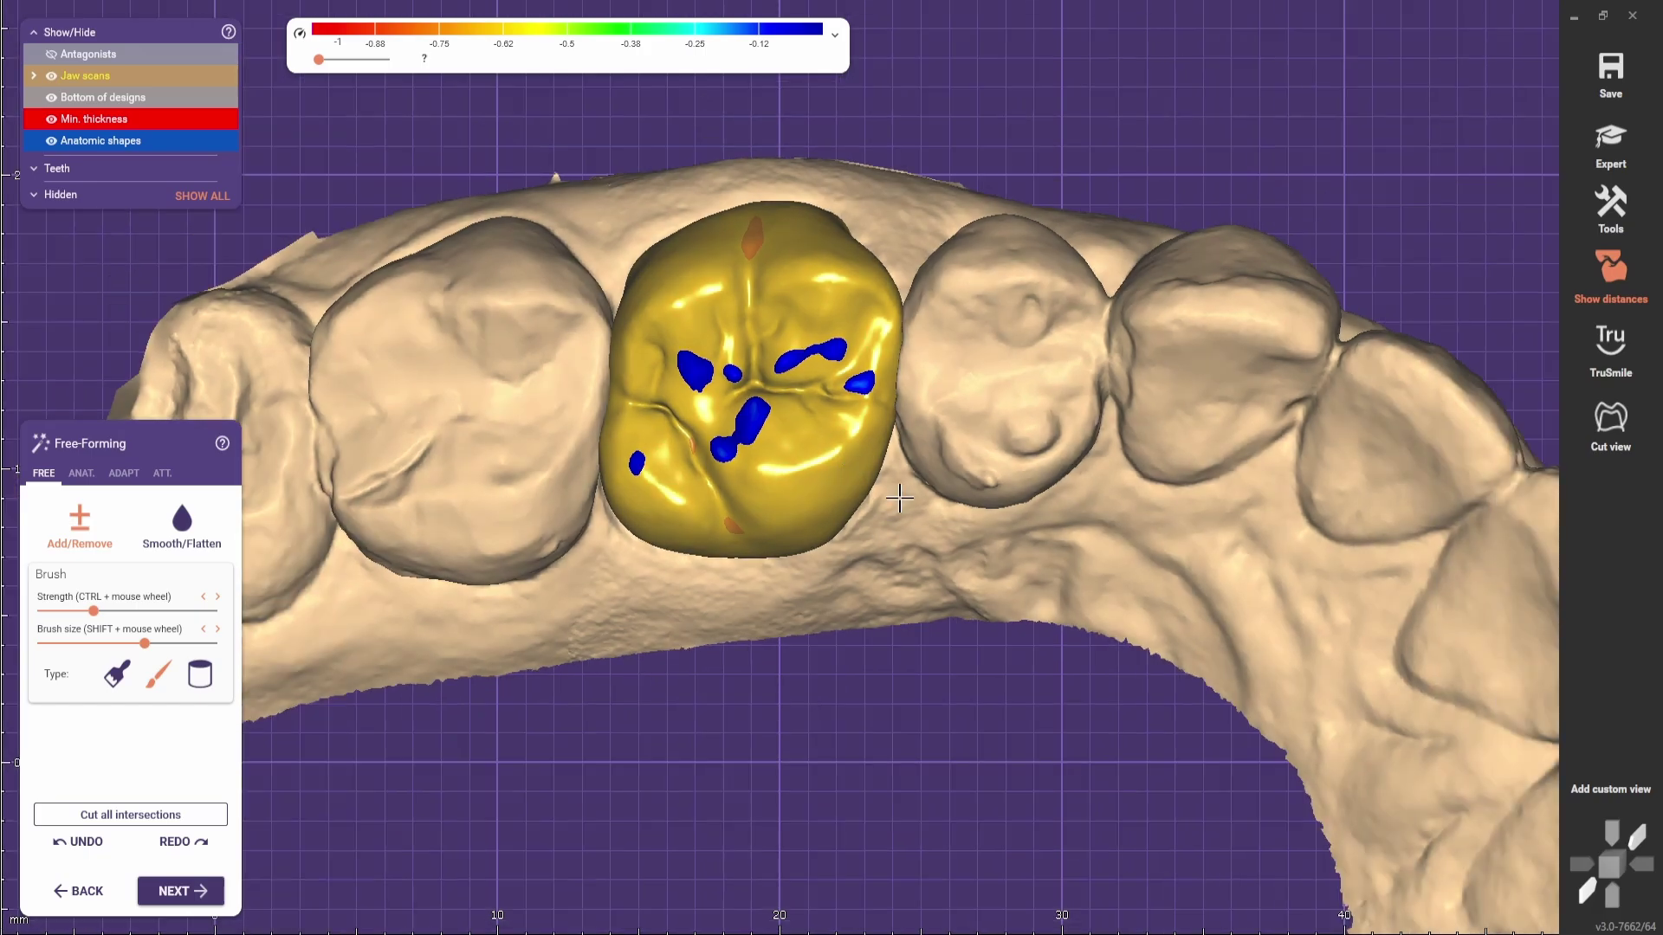
pyautogui.scroll(2, 827, 419)
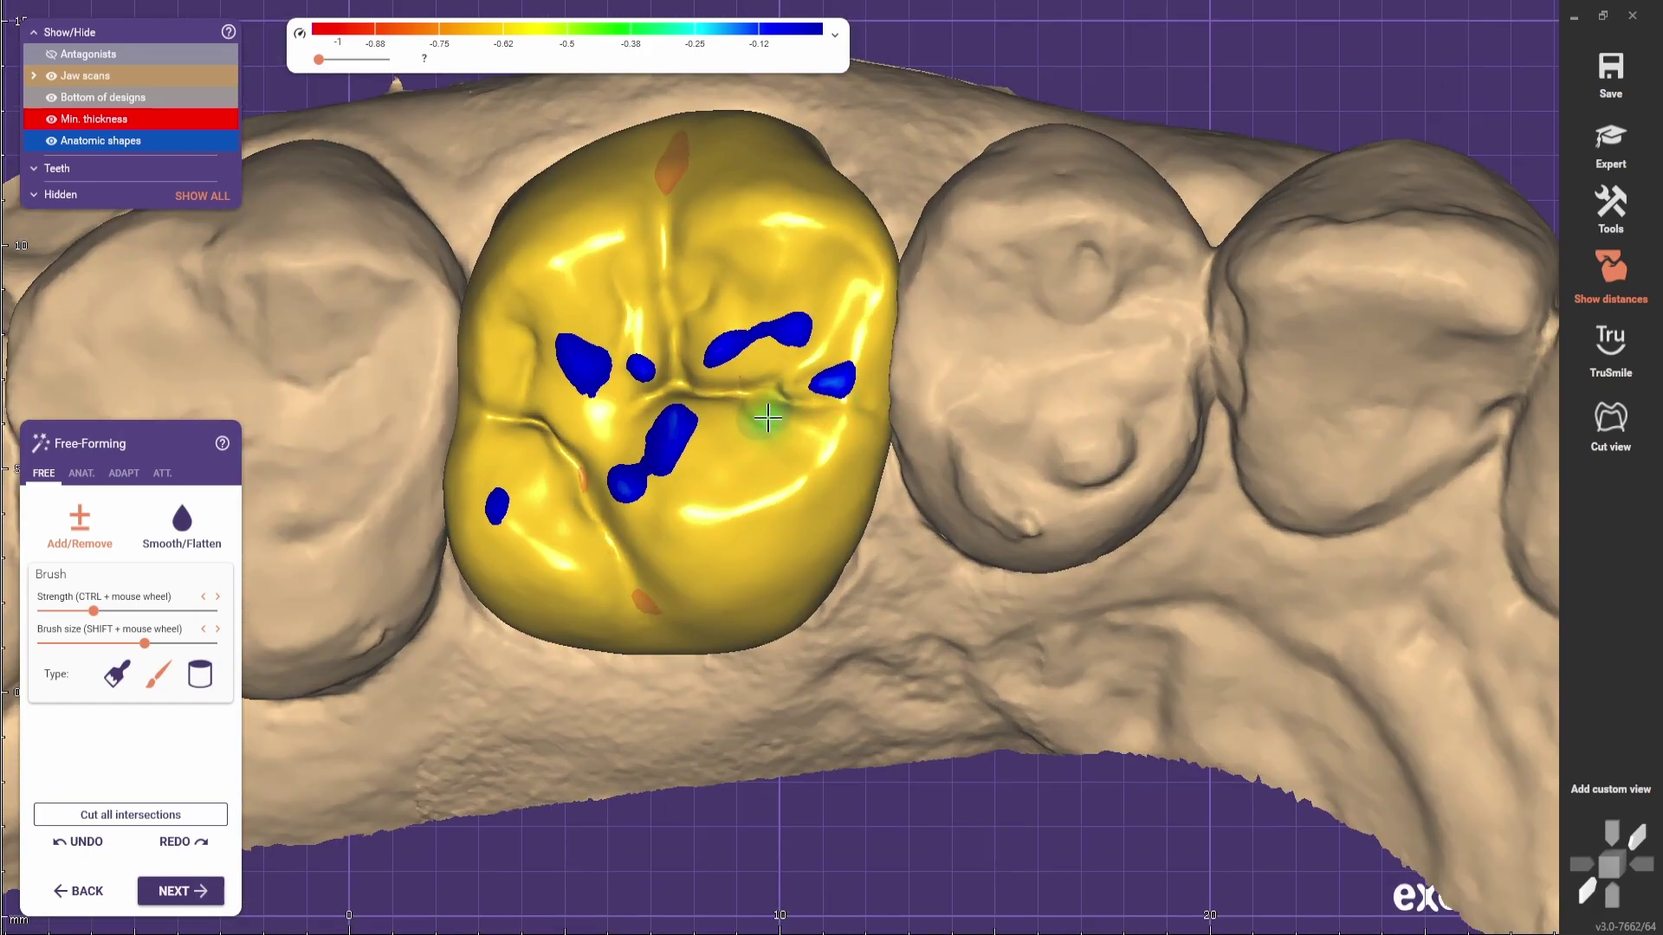
pyautogui.moveTo(892, 428); pyautogui.dragTo(934, 415, button='right')
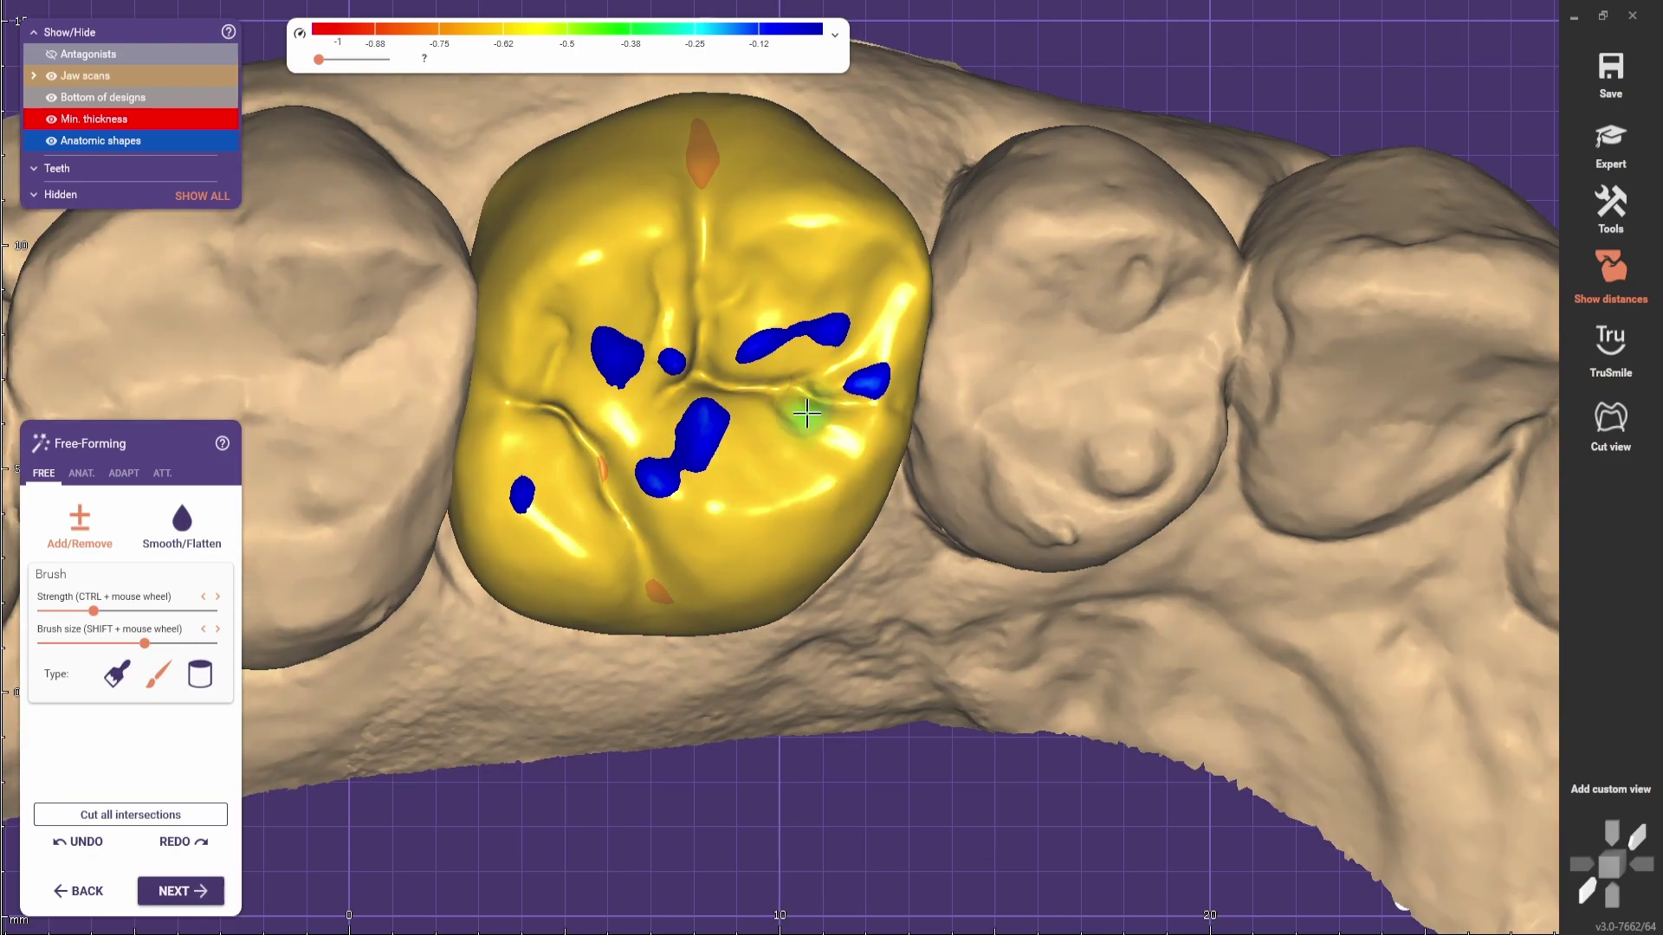
pyautogui.scroll(-5, 576, 347)
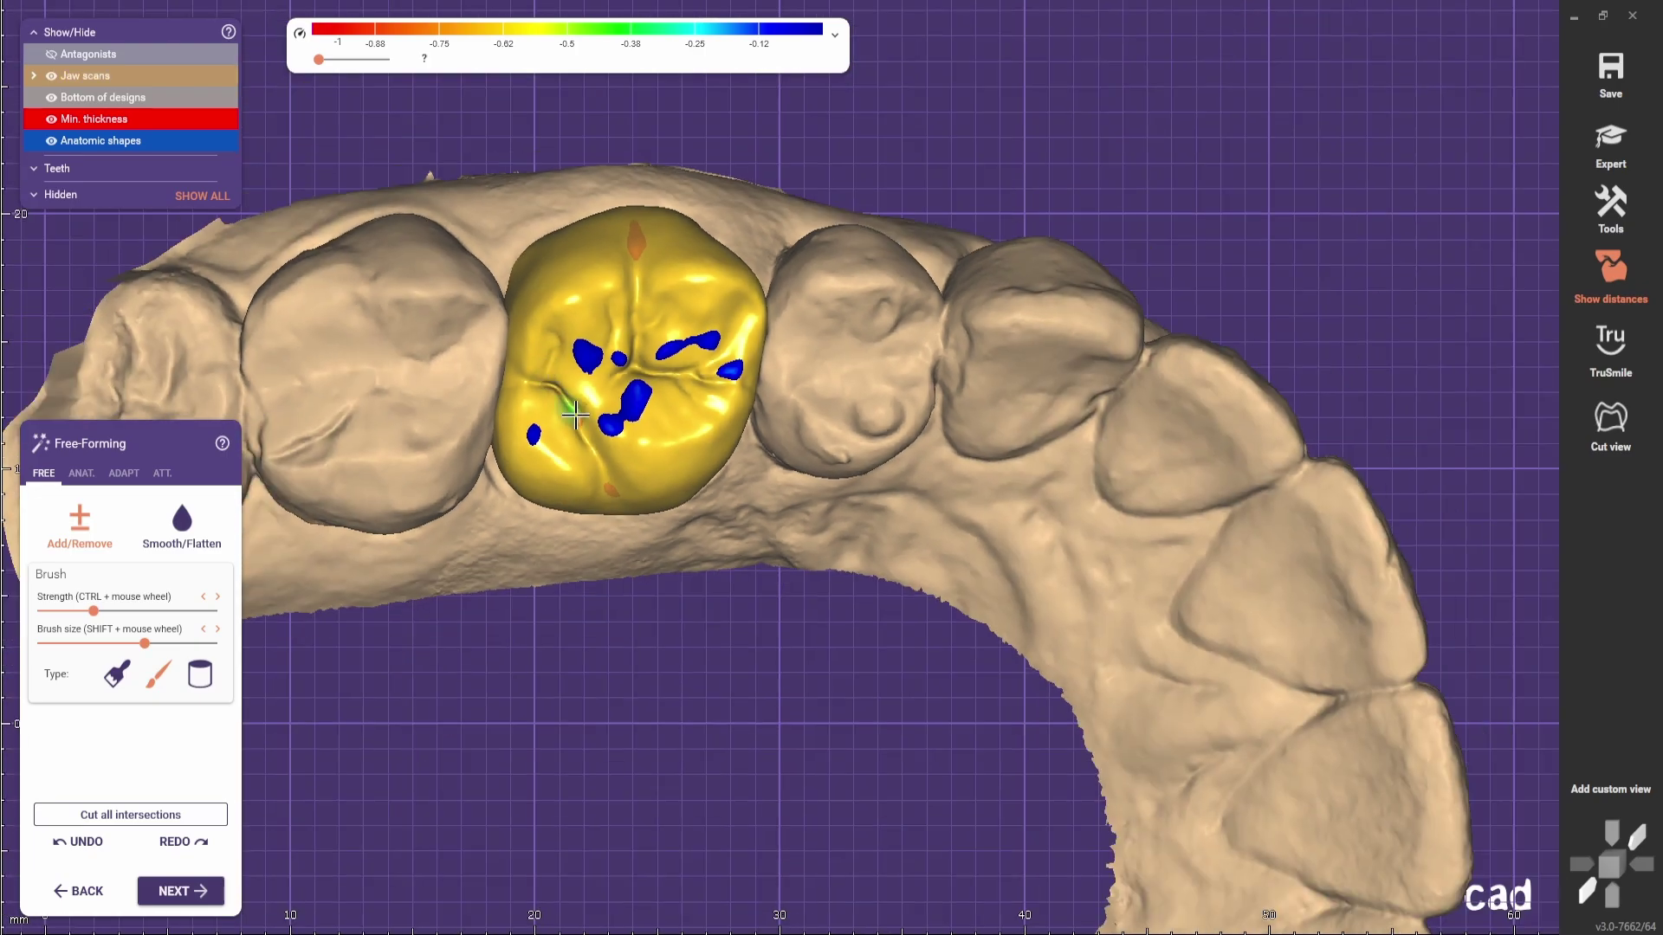
pyautogui.moveTo(575, 400)
pyautogui.mouseDown(button='right')
pyautogui.moveTo(595, 355)
pyautogui.moveTo(598, 387)
pyautogui.mouseUp(button='right')
pyautogui.scroll(2, 599, 390)
pyautogui.click(182, 519)
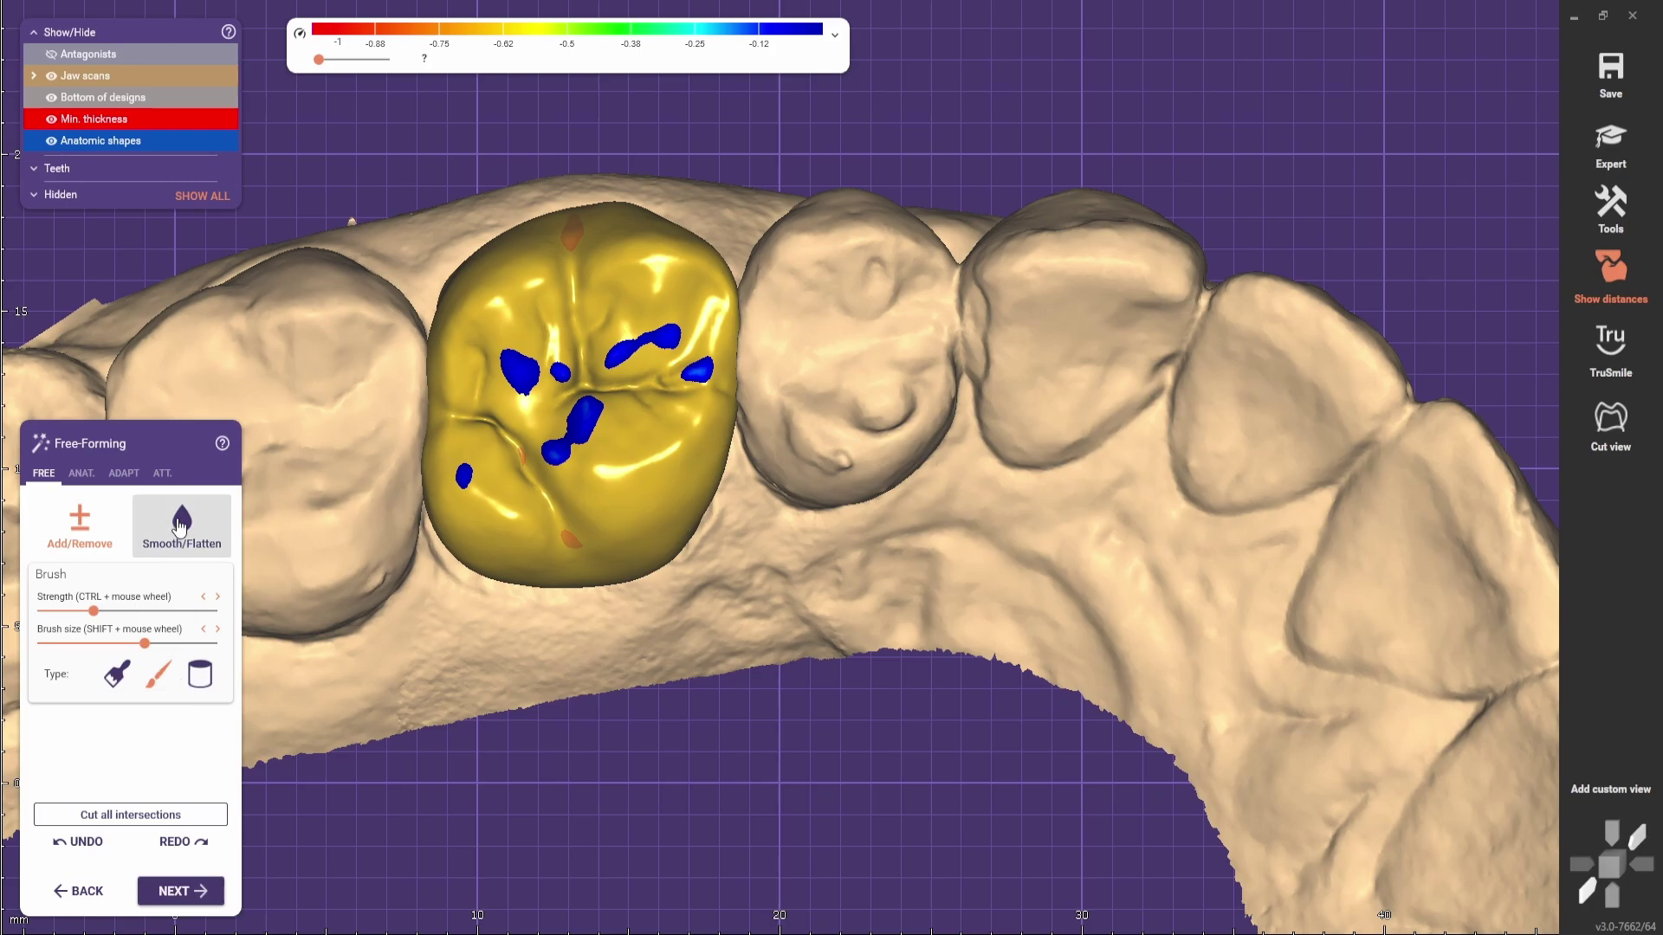
pyautogui.scroll(3, 546, 381)
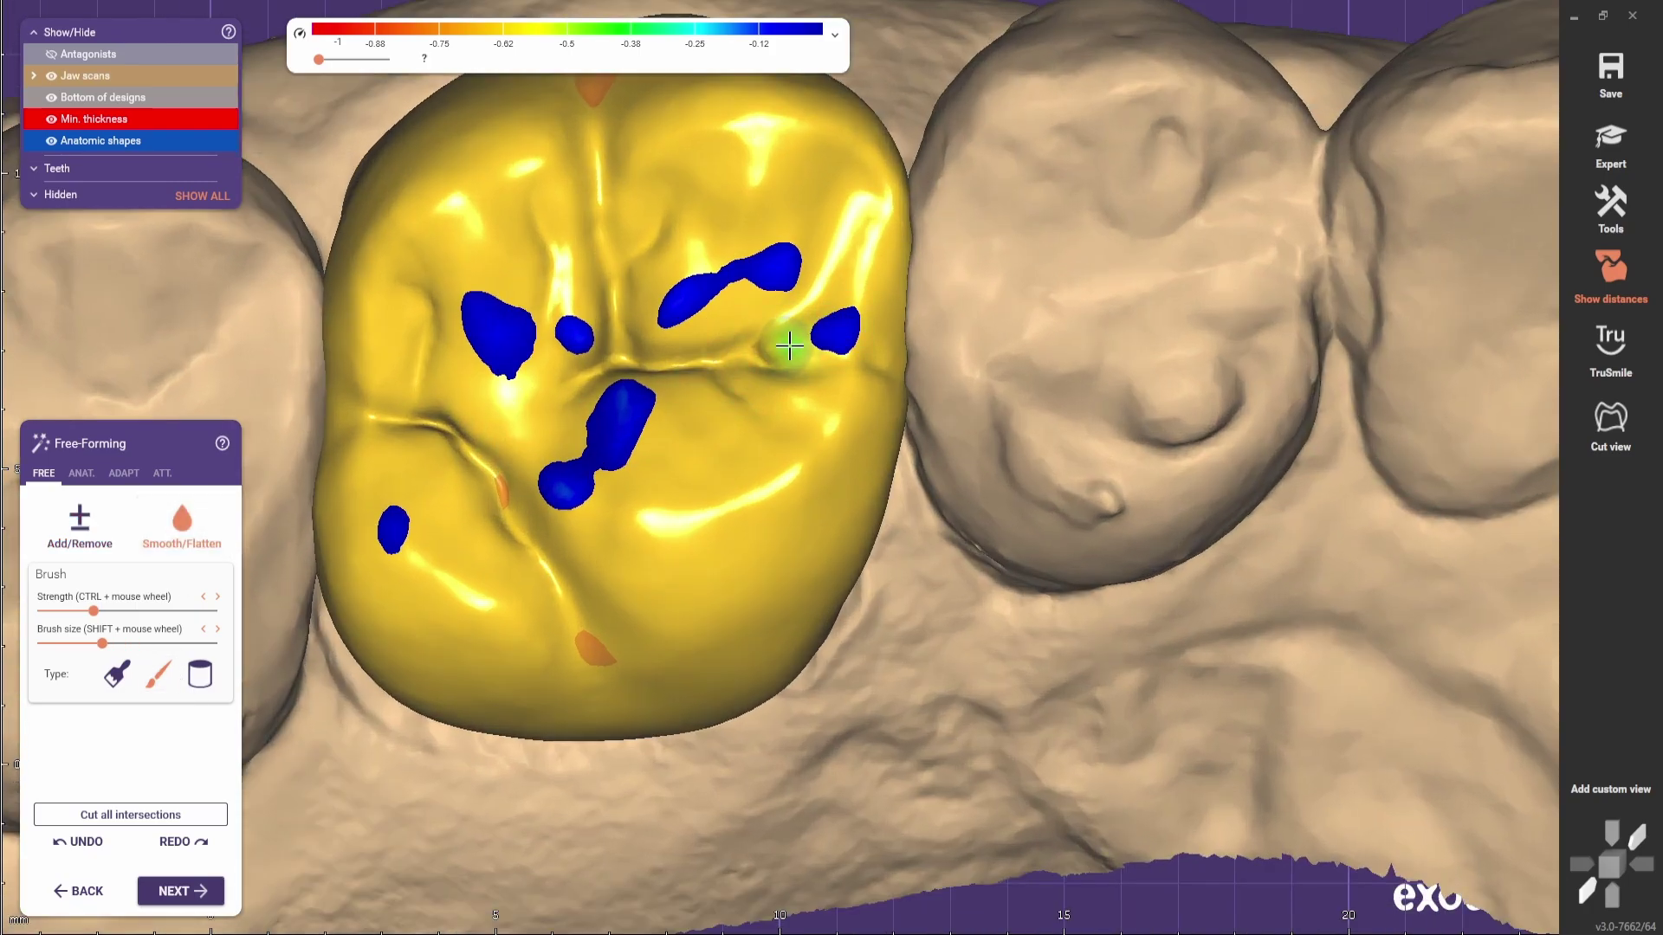
pyautogui.scroll(-2, 786, 350)
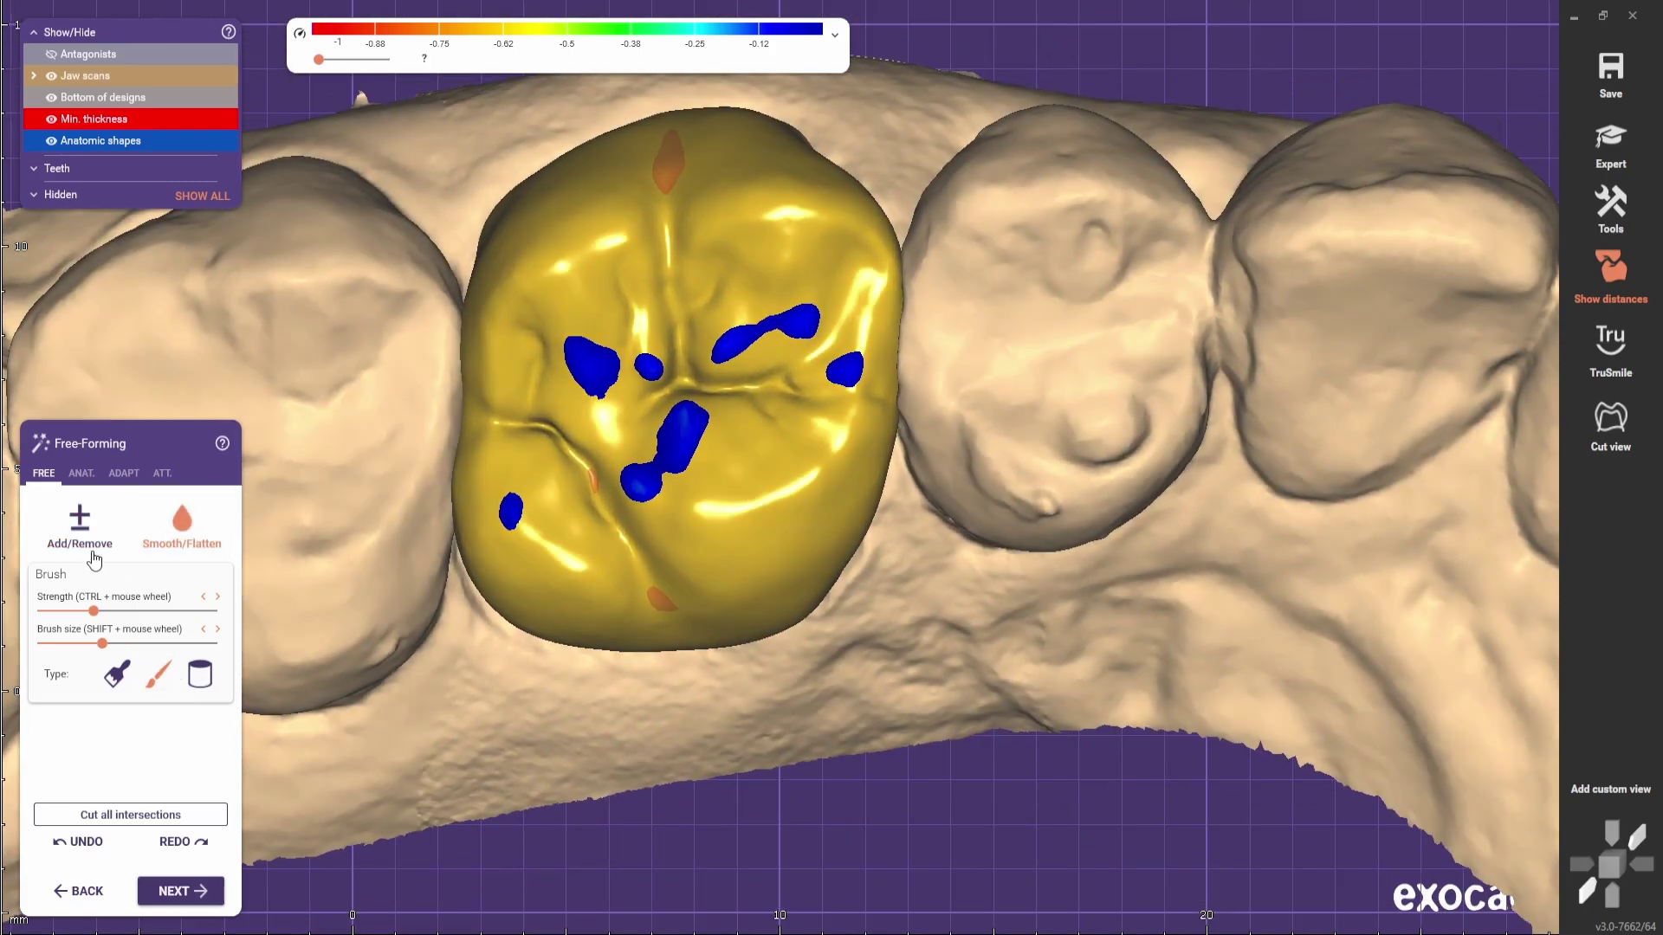
# - Cut the crown's occlusal intersections with the antagonist at a desired distance of 0.1 mm, using static occlusion
pyautogui.click(123, 474)
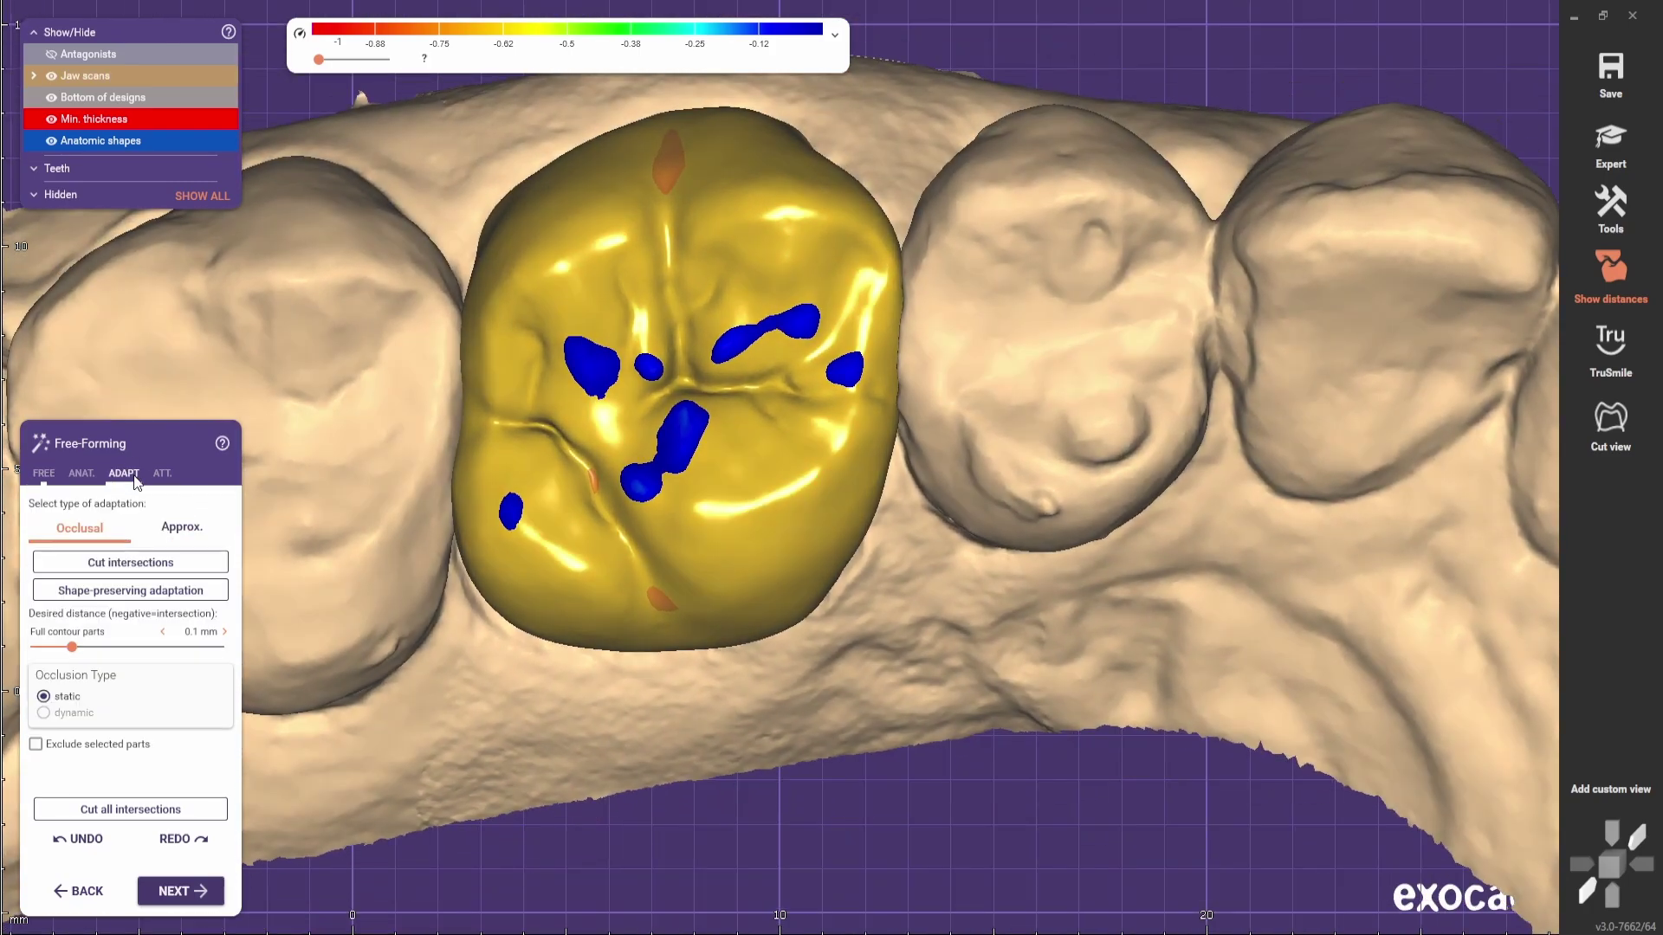
pyautogui.click(121, 567)
pyautogui.scroll(-3, 779, 616)
pyautogui.moveTo(781, 620)
pyautogui.mouseDown(button='right')
pyautogui.moveTo(792, 609)
pyautogui.moveTo(759, 597)
pyautogui.moveTo(803, 626)
pyautogui.mouseUp(button='right')
pyautogui.scroll(1, 790, 608)
pyautogui.scroll(-3, 758, 597)
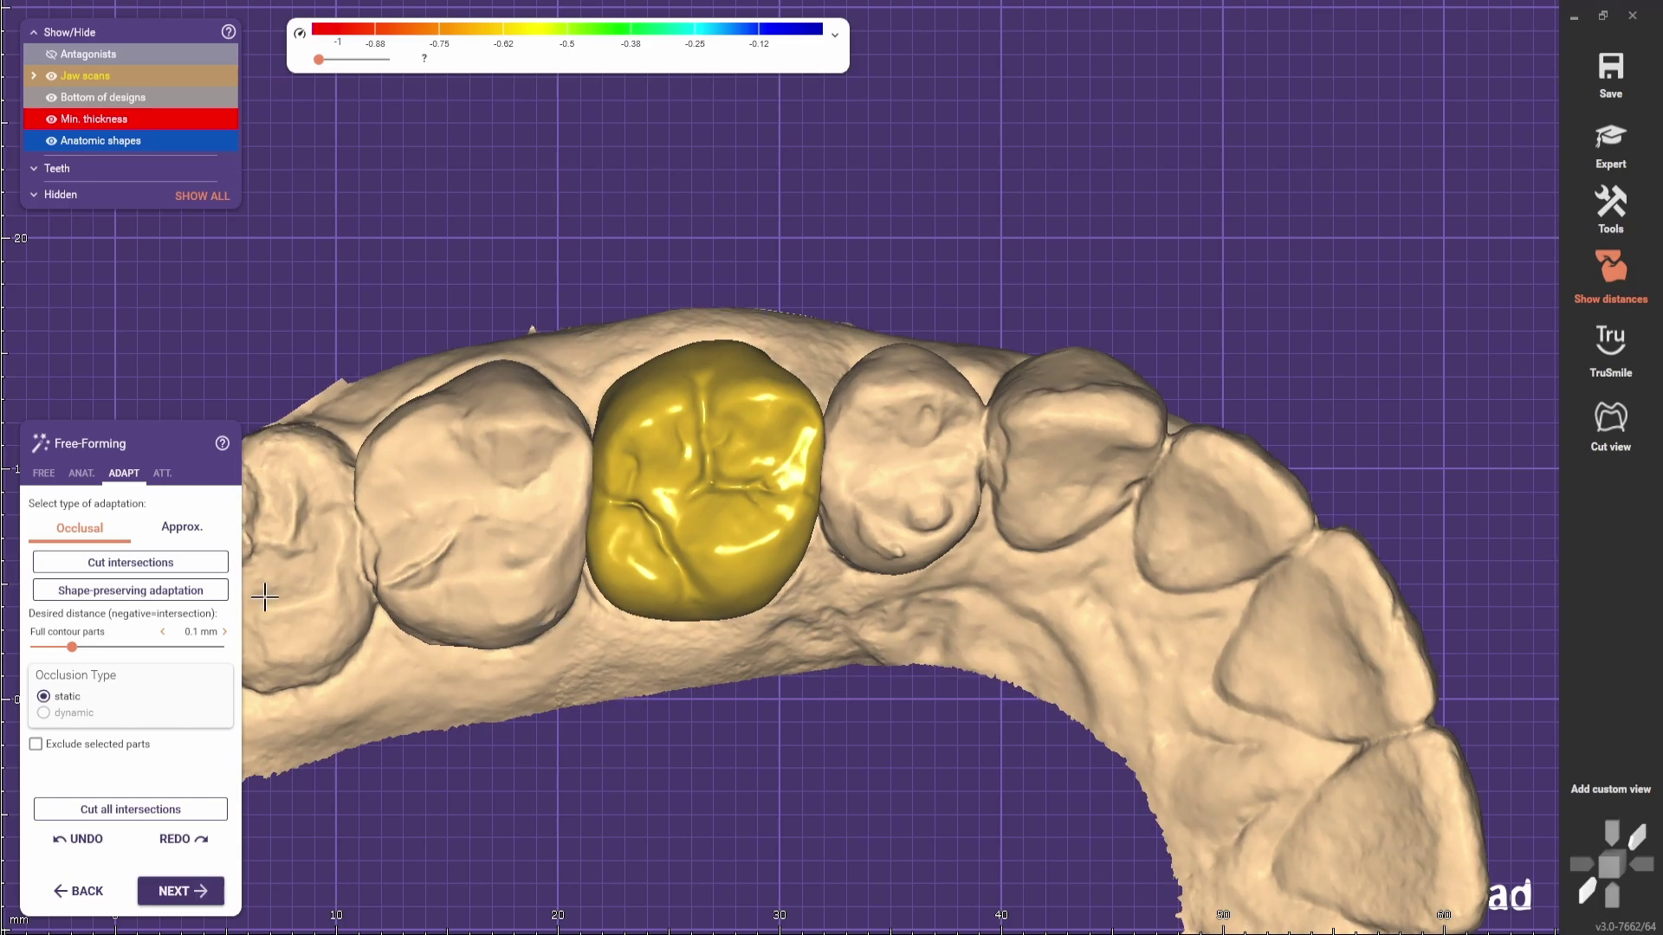
# - Examine the crown's mesial contact side with the jaw scan hidden and the approximal adaptation settings open
pyautogui.click(44, 473)
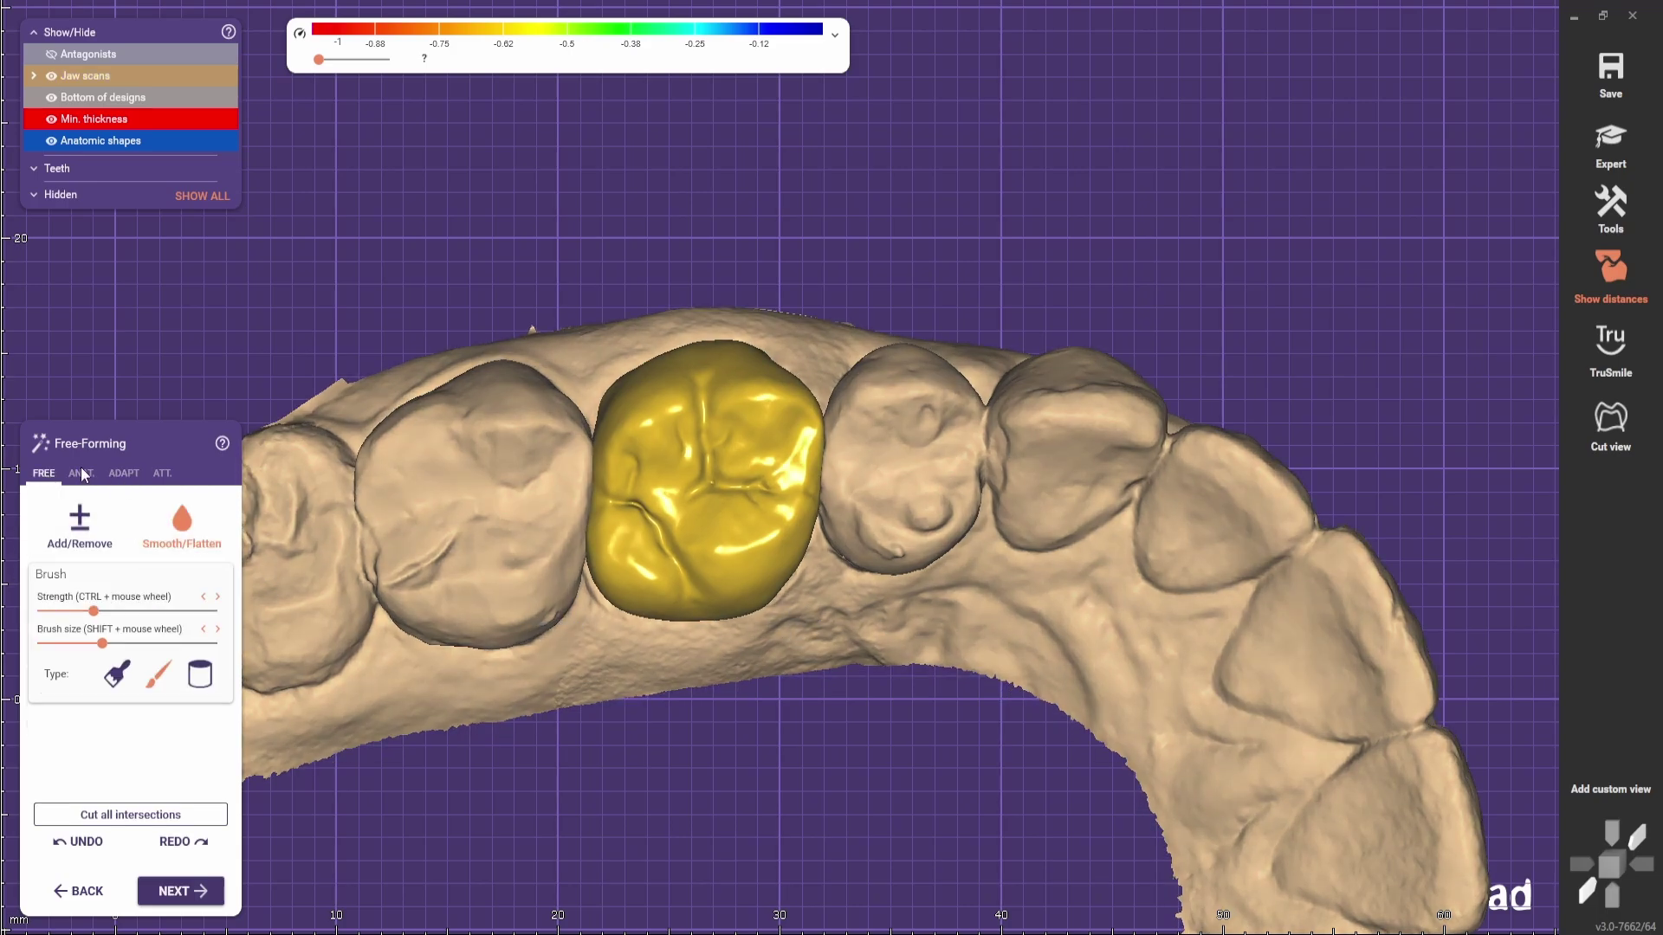
pyautogui.click(80, 473)
pyautogui.scroll(3, 846, 482)
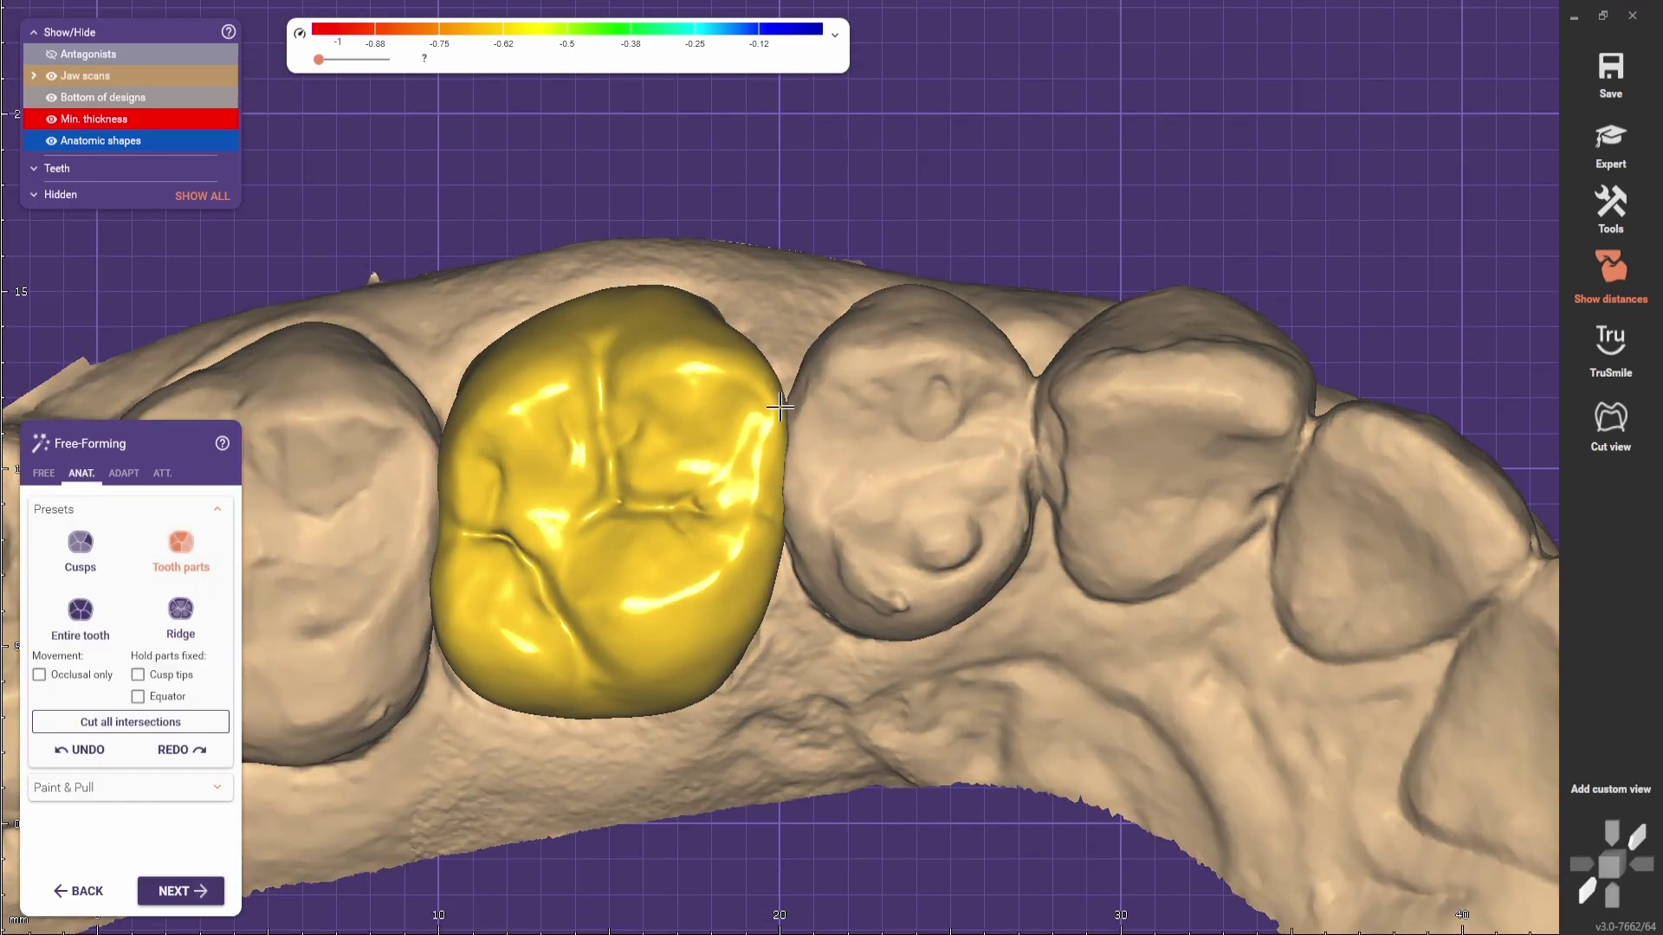
pyautogui.moveTo(779, 407); pyautogui.dragTo(1006, 351, button='right')
pyautogui.scroll(-2, 843, 605)
pyautogui.keyDown('ctrl'); pyautogui.scroll(-5, 840, 623); pyautogui.keyUp('ctrl')
pyautogui.keyDown('ctrl'); pyautogui.scroll(3, 851, 698); pyautogui.keyUp('ctrl')
pyautogui.click(124, 473)
pyautogui.click(180, 527)
pyautogui.keyDown('ctrl'); pyautogui.scroll(-5, 1022, 330); pyautogui.keyUp('ctrl')
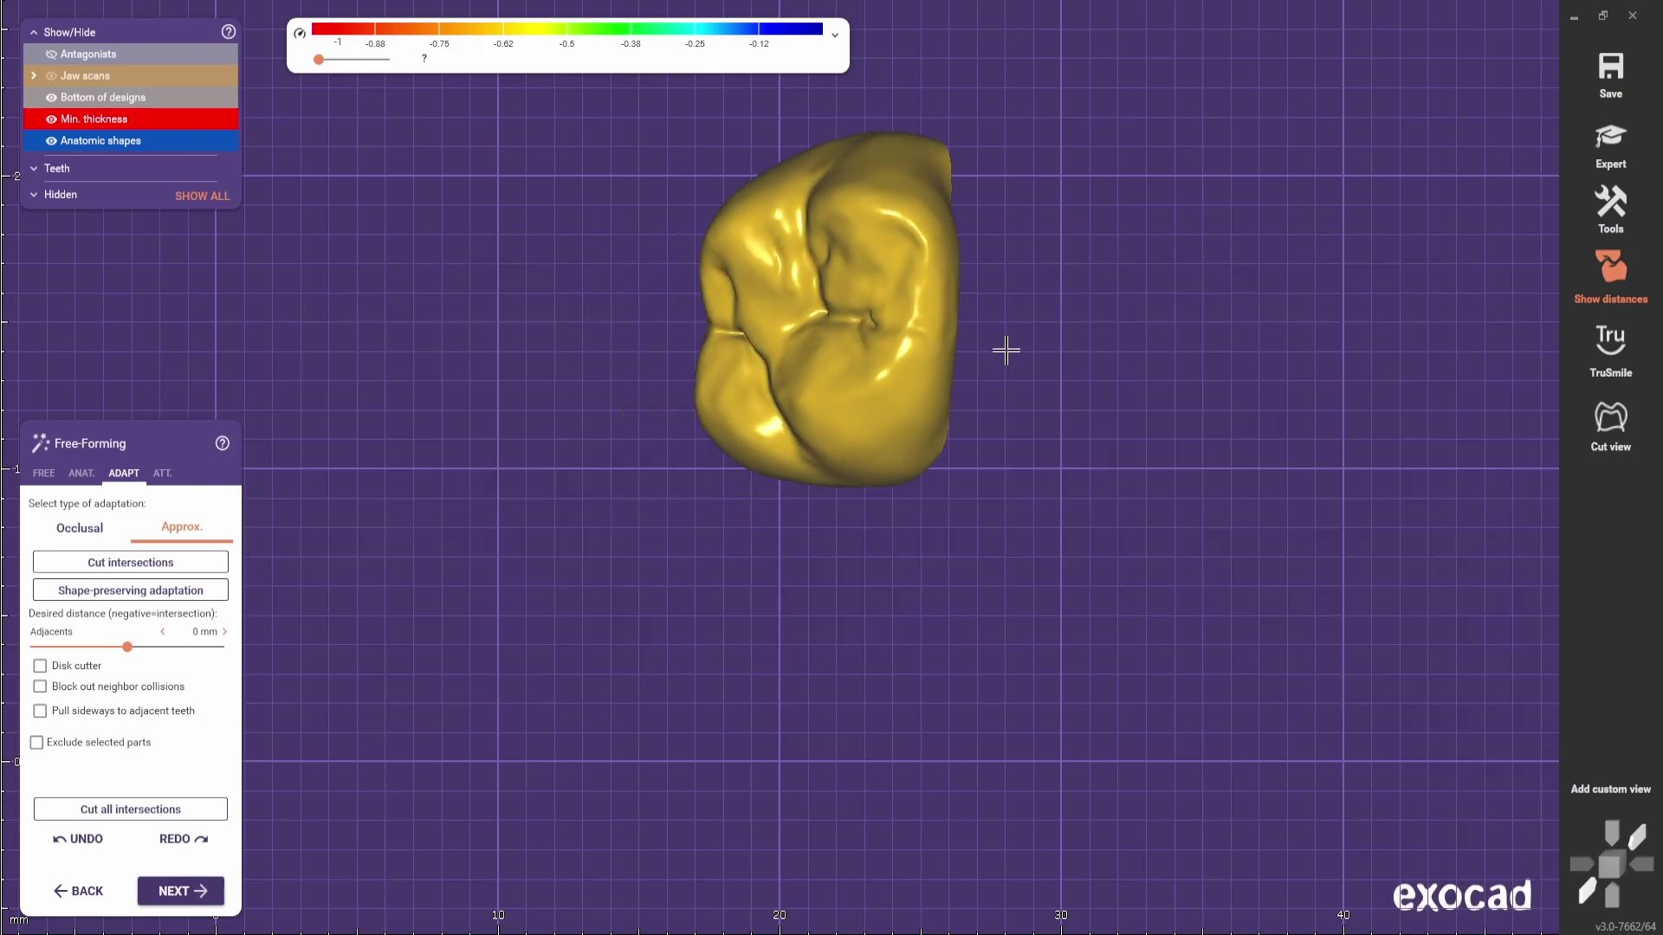
# - Smooth the crown's mesial and distal contact surfaces with Smooth/Flatten and the broad brush type, and show the jaw scan again
pyautogui.click(45, 475)
pyautogui.click(117, 686)
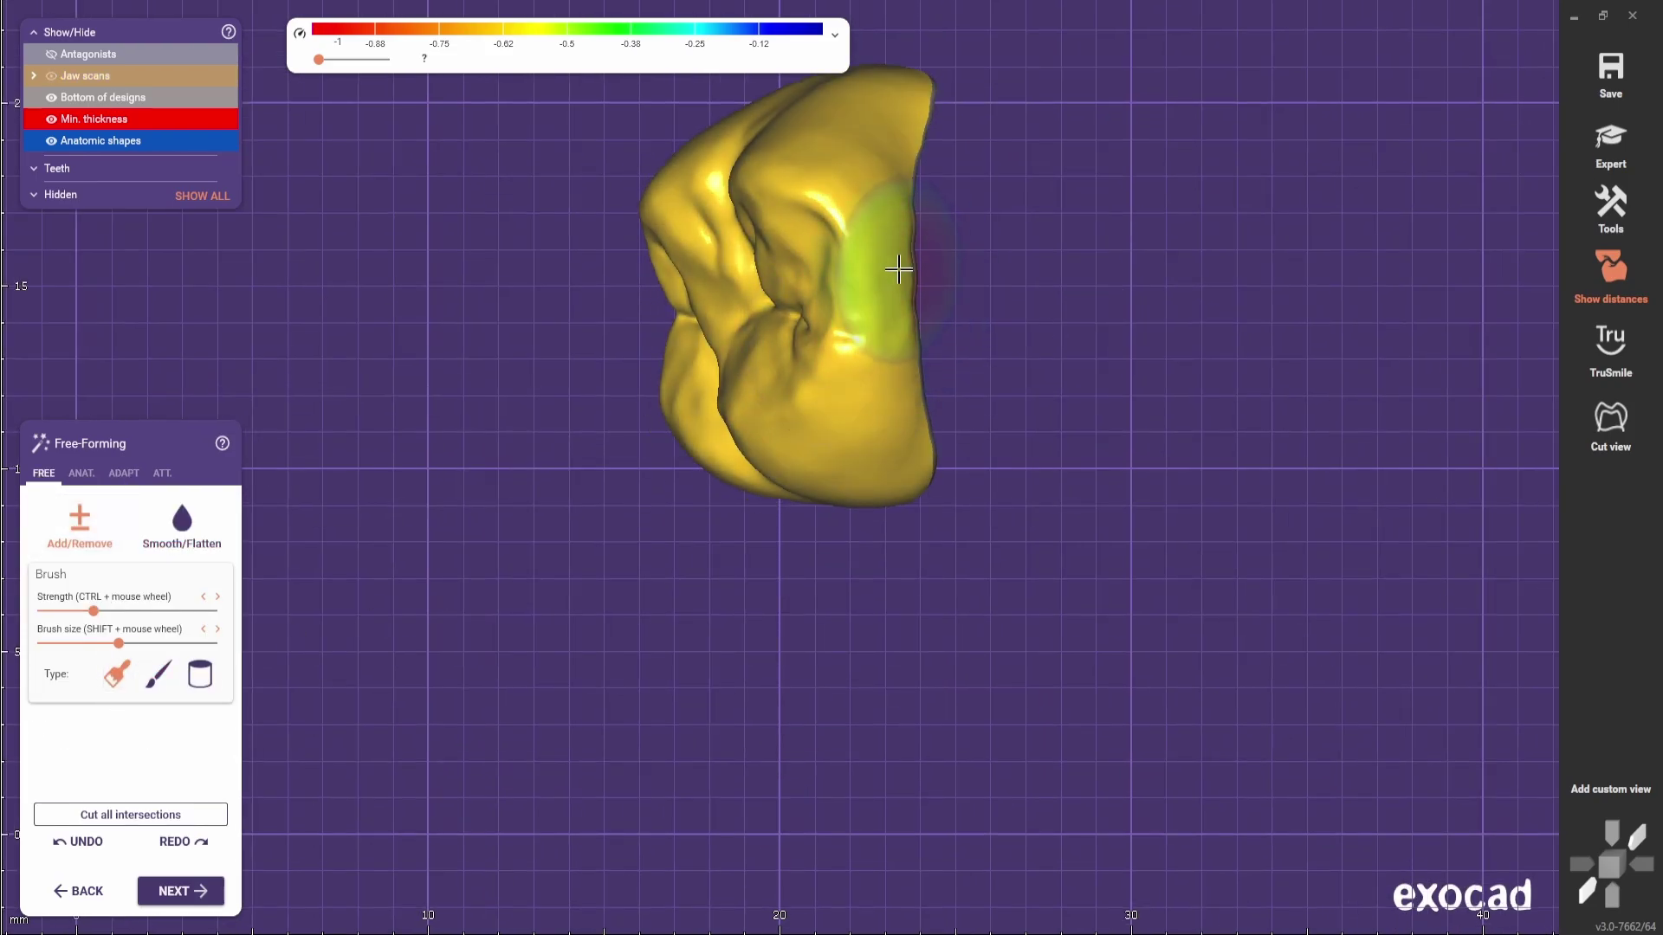
pyautogui.click(181, 528)
pyautogui.moveTo(923, 392); pyautogui.dragTo(1074, 390, button='right')
pyautogui.scroll(-2, 613, 375)
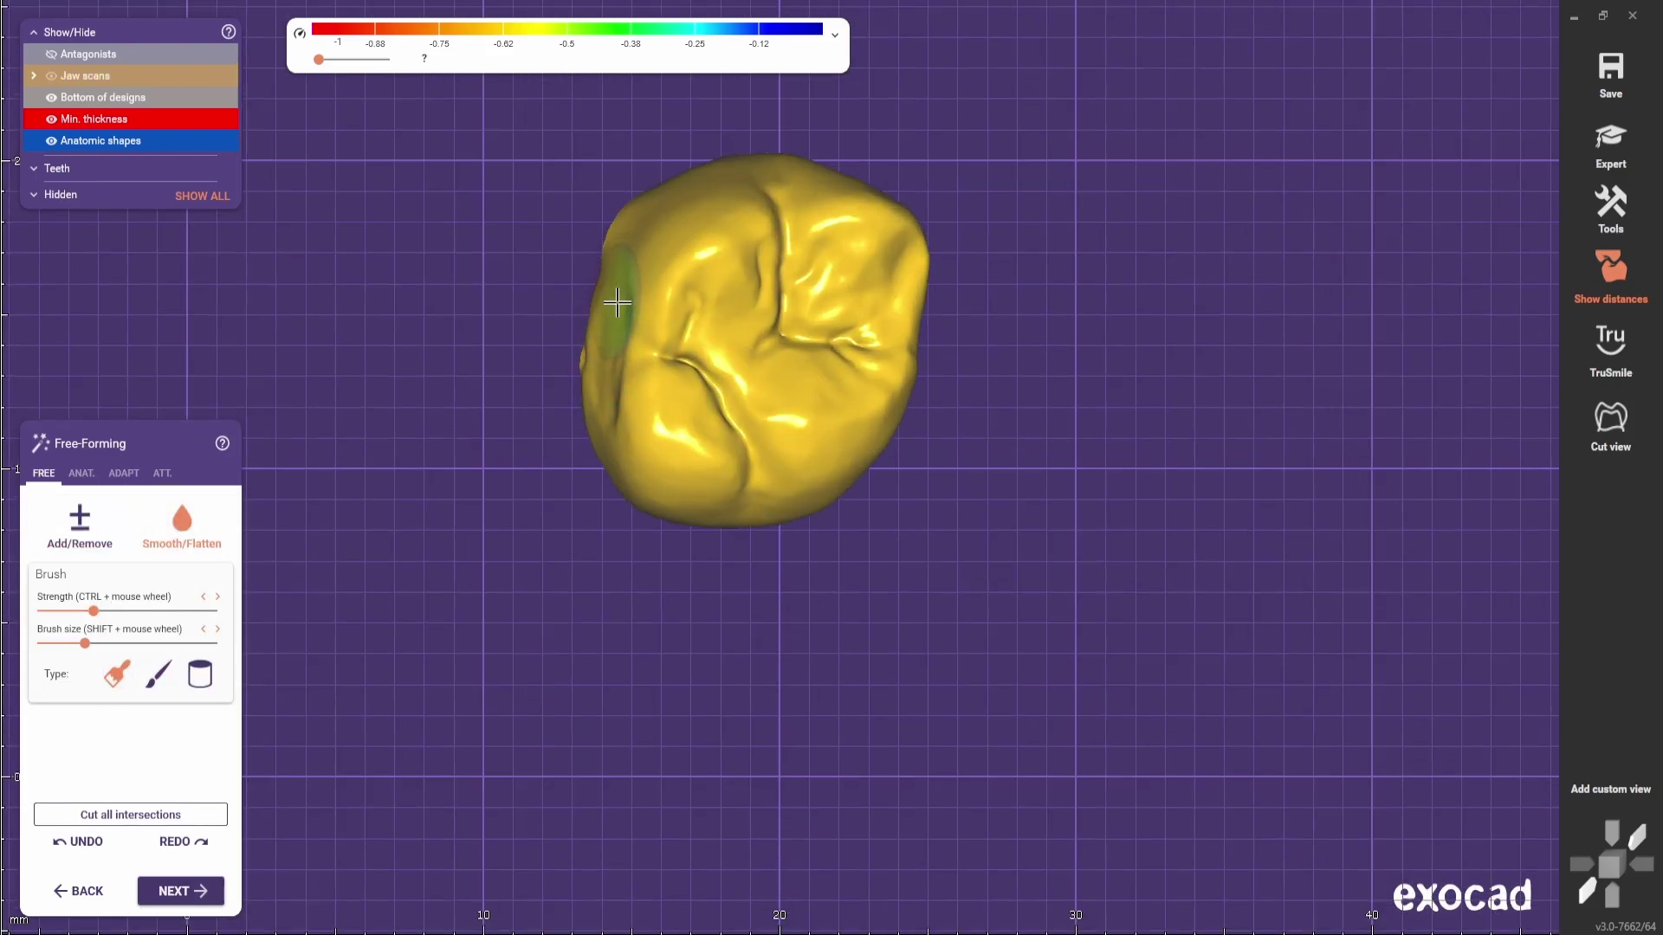
pyautogui.moveTo(627, 478); pyautogui.dragTo(635, 572, button='right')
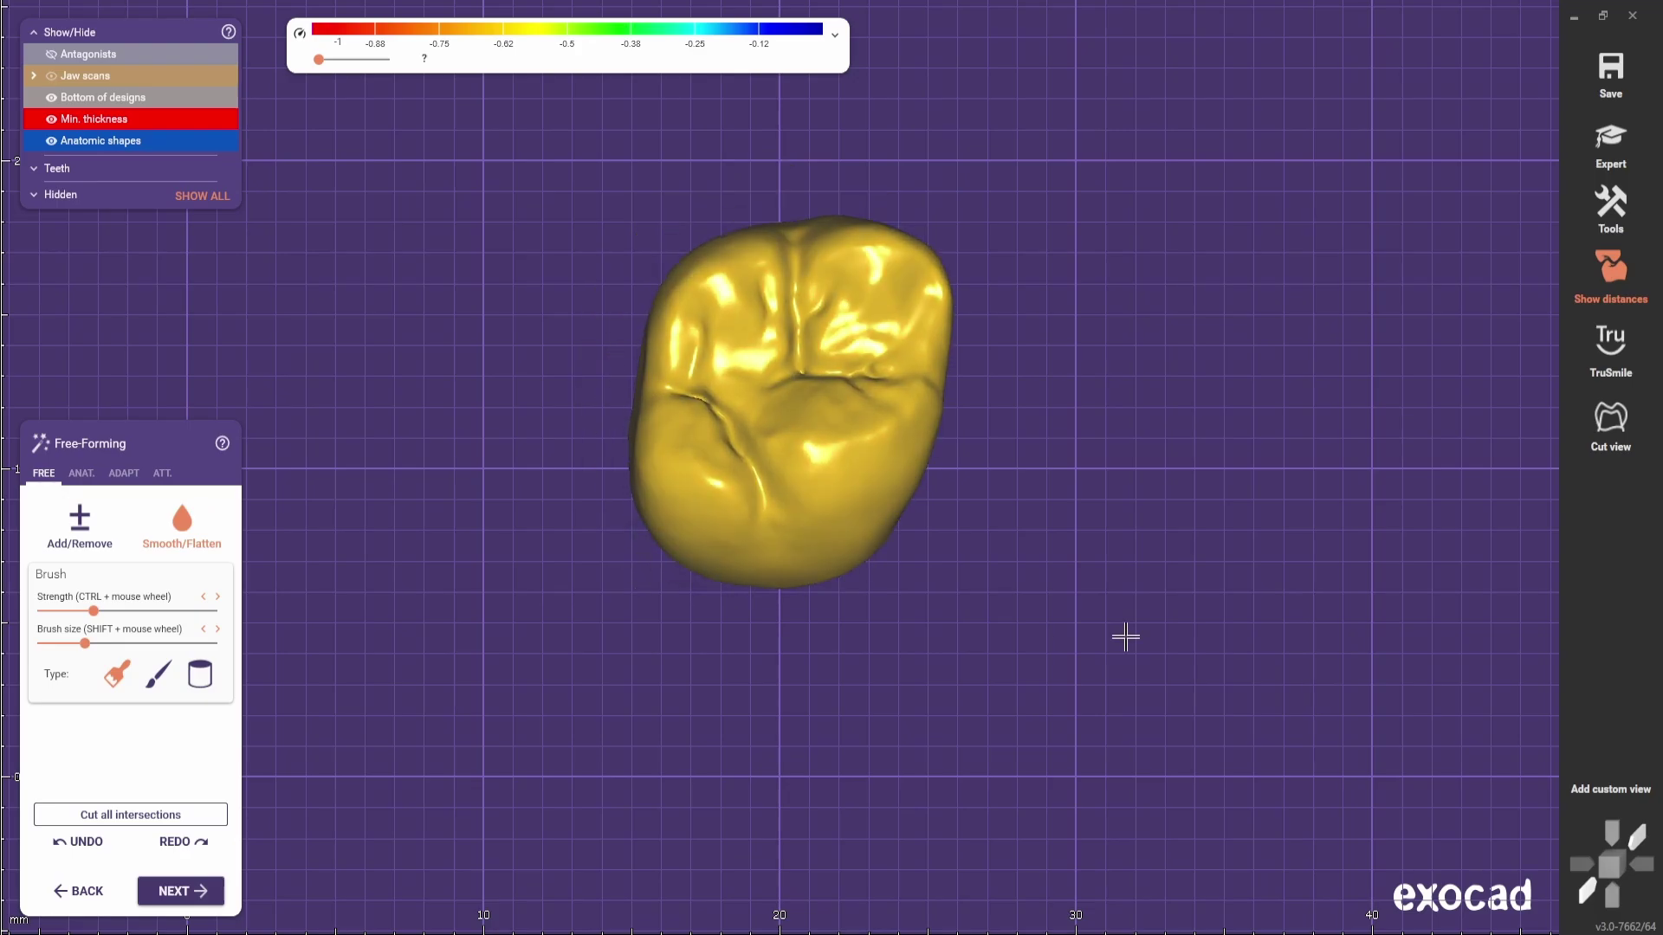
pyautogui.scroll(-2, 1114, 337)
pyautogui.keyDown('ctrl'); pyautogui.keyDown('shift'); pyautogui.scroll(5, 1114, 338); pyautogui.keyUp('shift'); pyautogui.keyUp('ctrl')
pyautogui.scroll(-2, 1114, 337)
pyautogui.moveTo(1113, 338); pyautogui.dragTo(1020, 386, button='right')
pyautogui.scroll(2, 1019, 387)
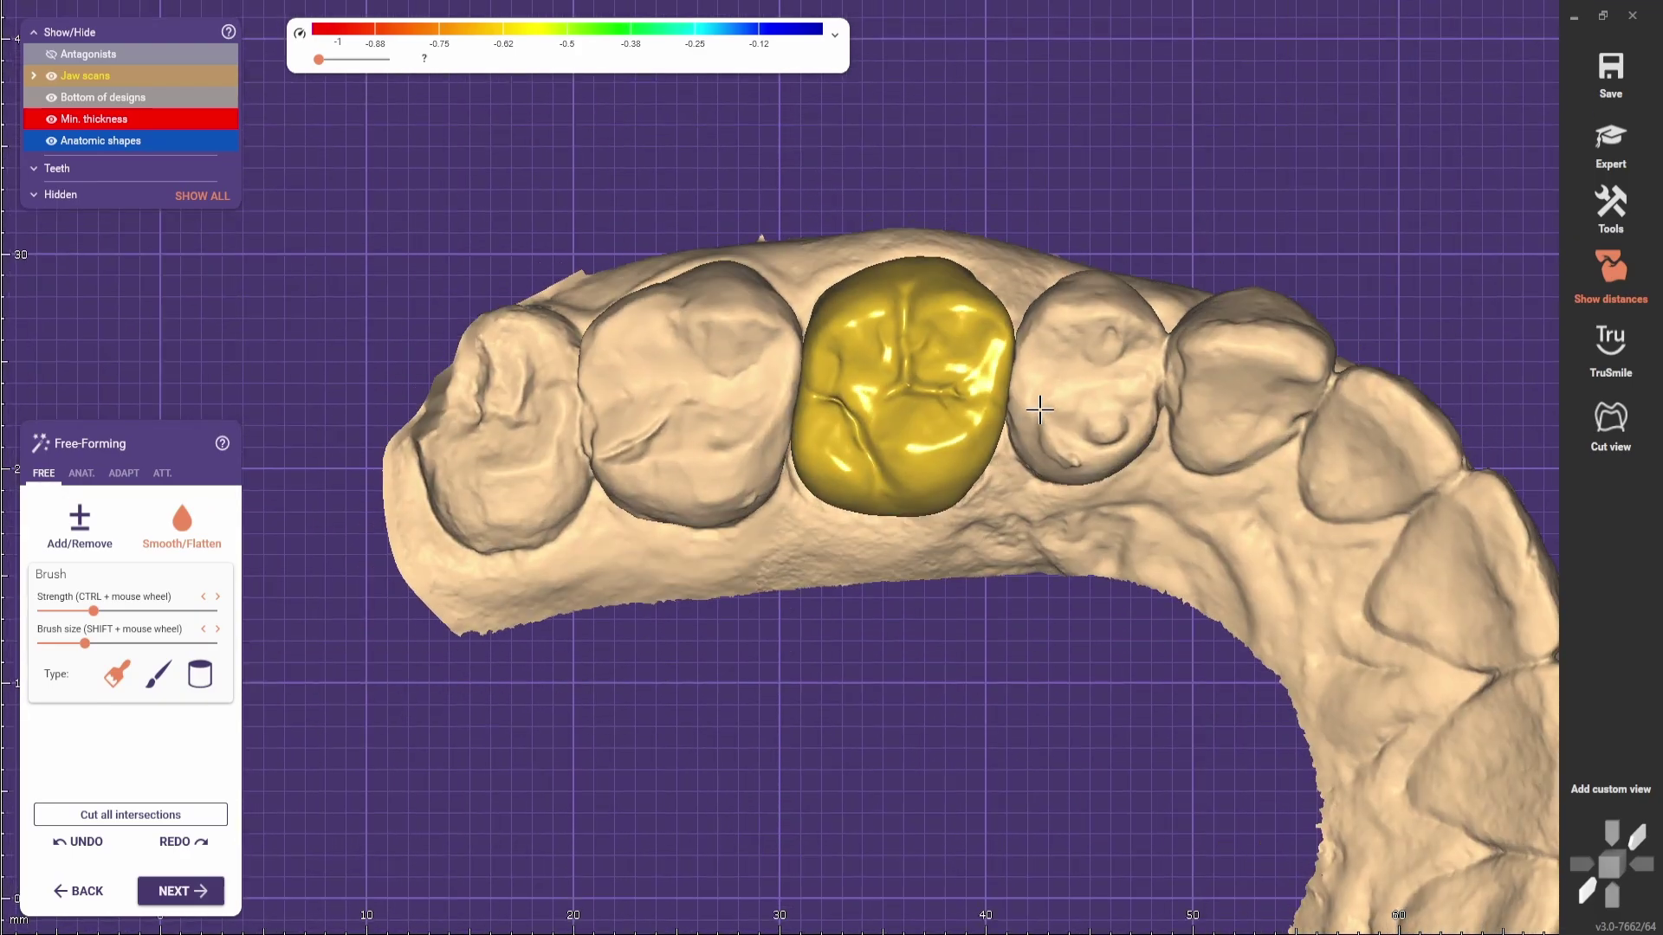
# - Reshape the inner slope beside the central fossa with the Ridge preset to restore an occlusal contact on the mesiopalatal cusp
pyautogui.scroll(3, 1039, 401)
pyautogui.click(81, 473)
pyautogui.click(183, 617)
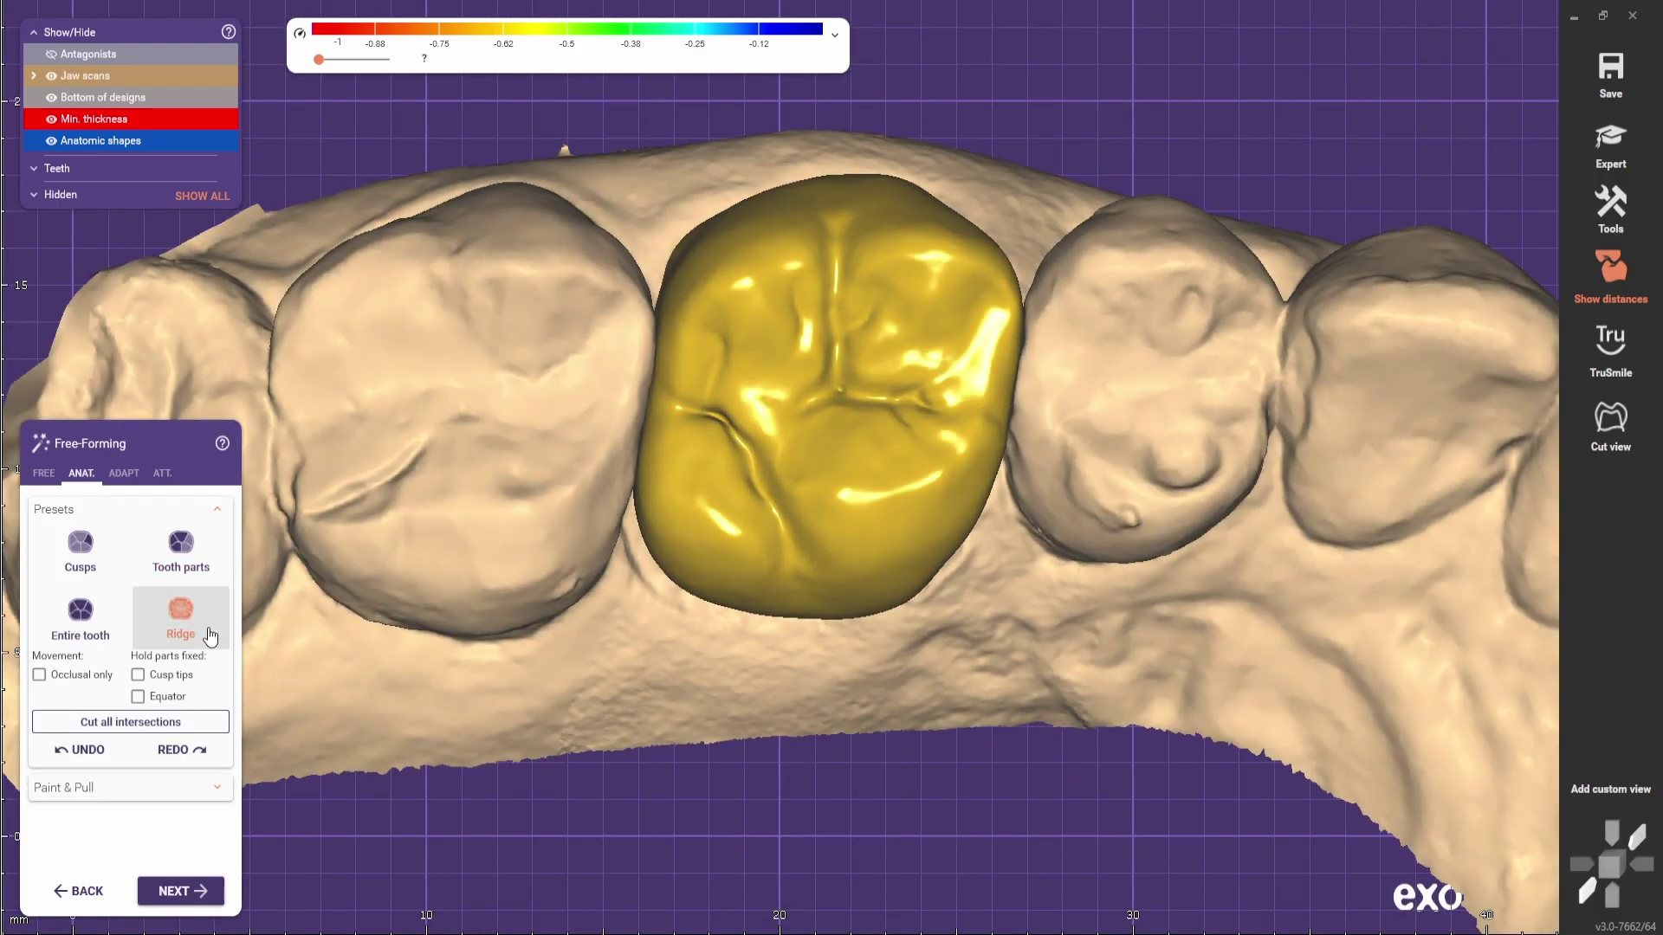
pyautogui.scroll(2, 843, 391)
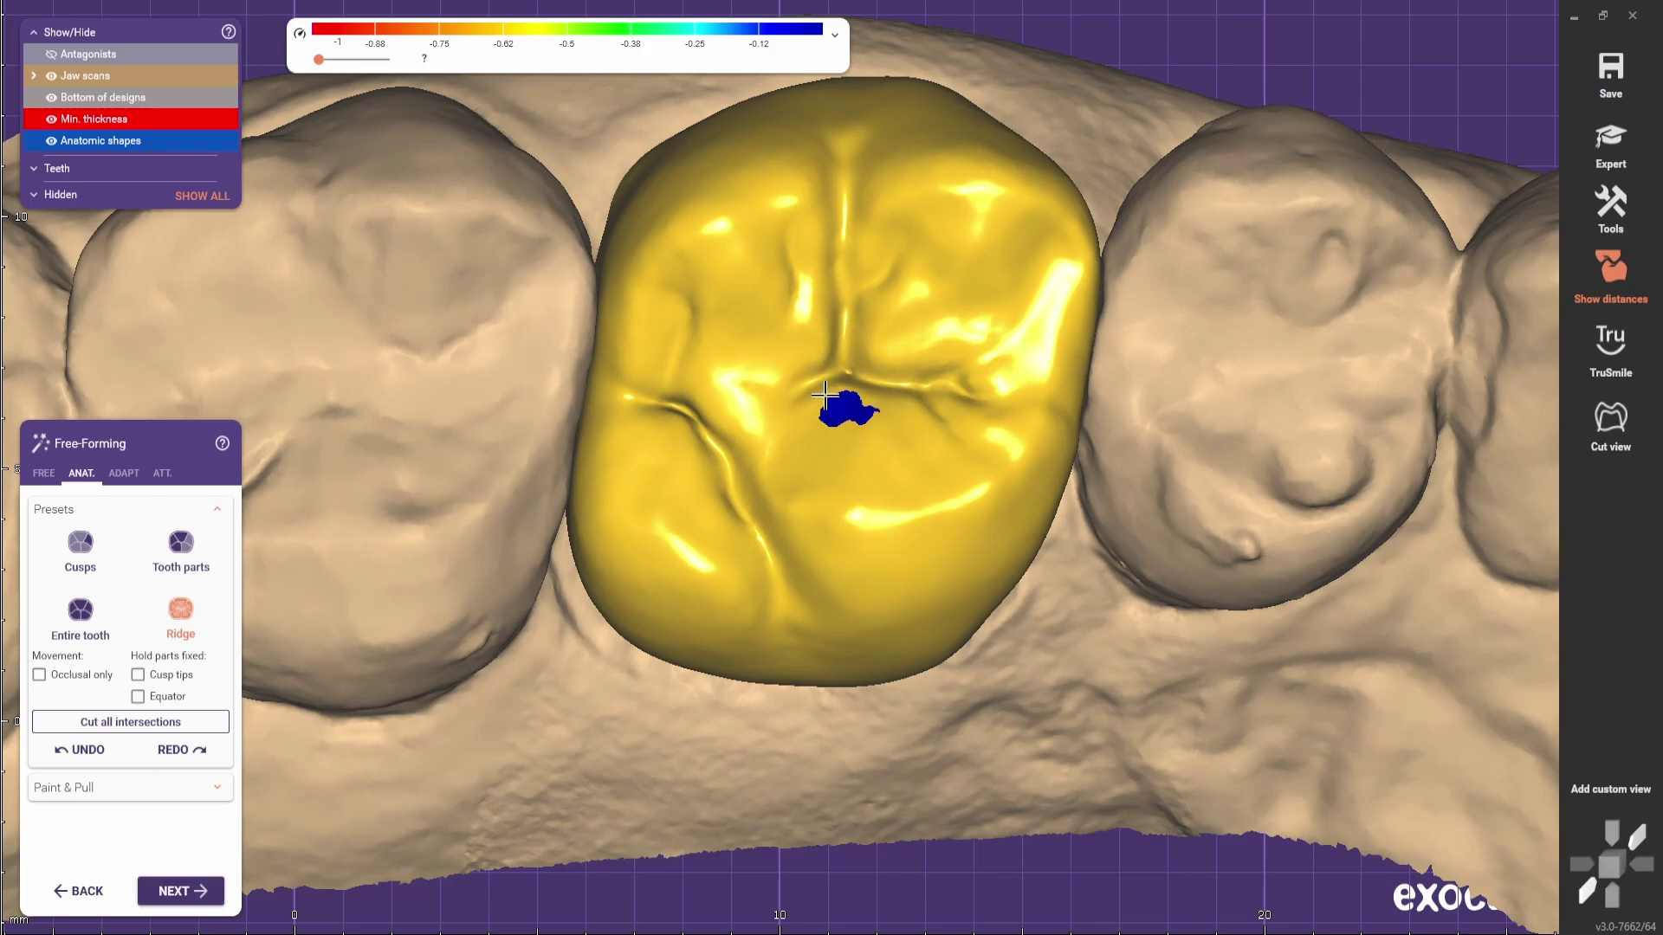
pyautogui.scroll(-3, 798, 364)
pyautogui.moveTo(798, 364); pyautogui.dragTo(666, 340, button='right')
pyautogui.scroll(1, 666, 339)
pyautogui.scroll(1, 666, 339)
pyautogui.moveTo(599, 358); pyautogui.dragTo(595, 345)
pyautogui.moveTo(809, 355); pyautogui.dragTo(798, 597, button='right')
pyautogui.scroll(2, 885, 315)
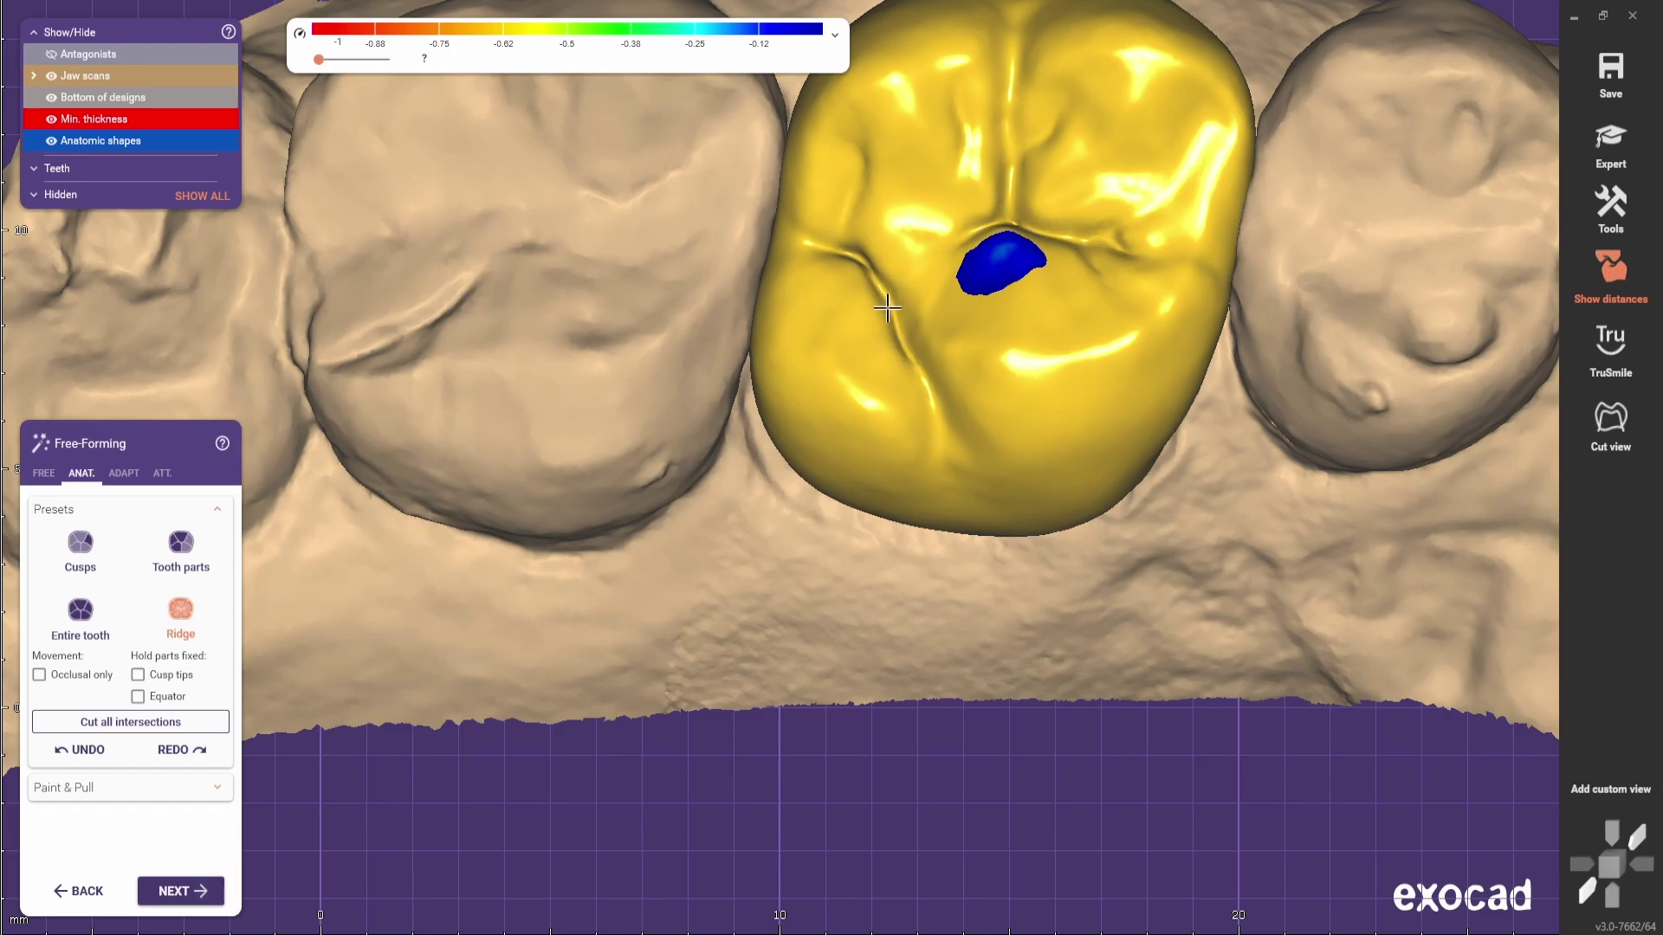
# - Examine the crown's cusps and ridges against the neighbouring teeth from several angles, with the anatomic Cusps preset selected
pyautogui.scroll(-3, 887, 307)
pyautogui.moveTo(887, 308); pyautogui.dragTo(691, 395, button='right')
pyautogui.scroll(2, 753, 268)
pyautogui.scroll(-2, 704, 381)
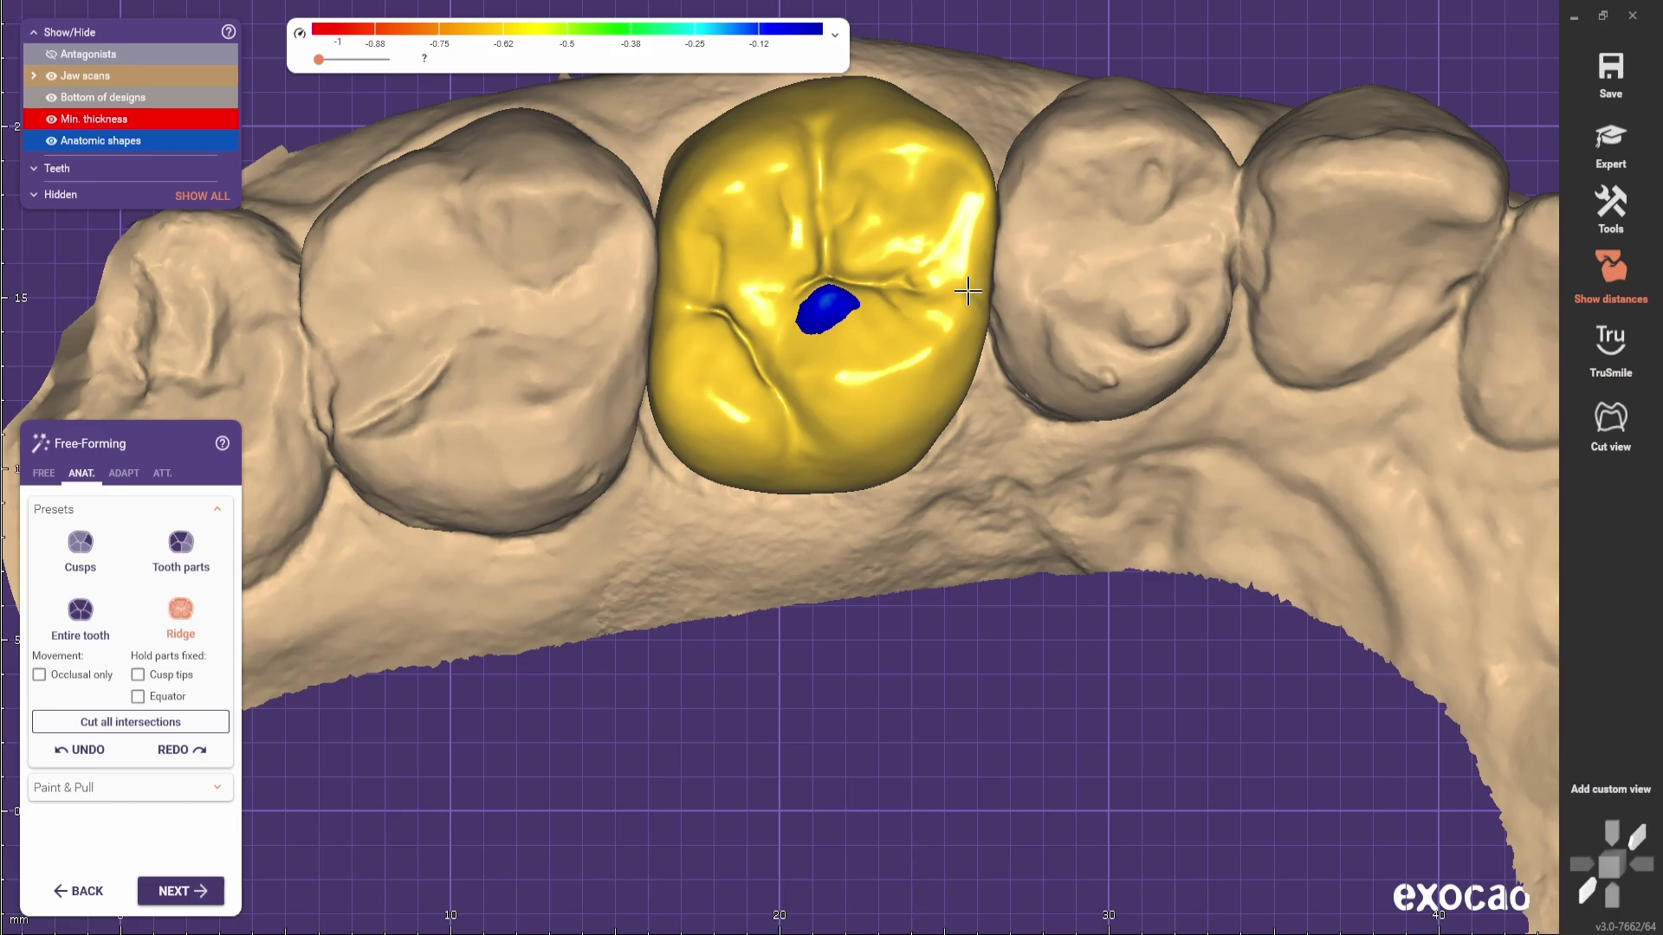
pyautogui.moveTo(981, 183); pyautogui.dragTo(1028, 252, button='right')
pyautogui.click(80, 543)
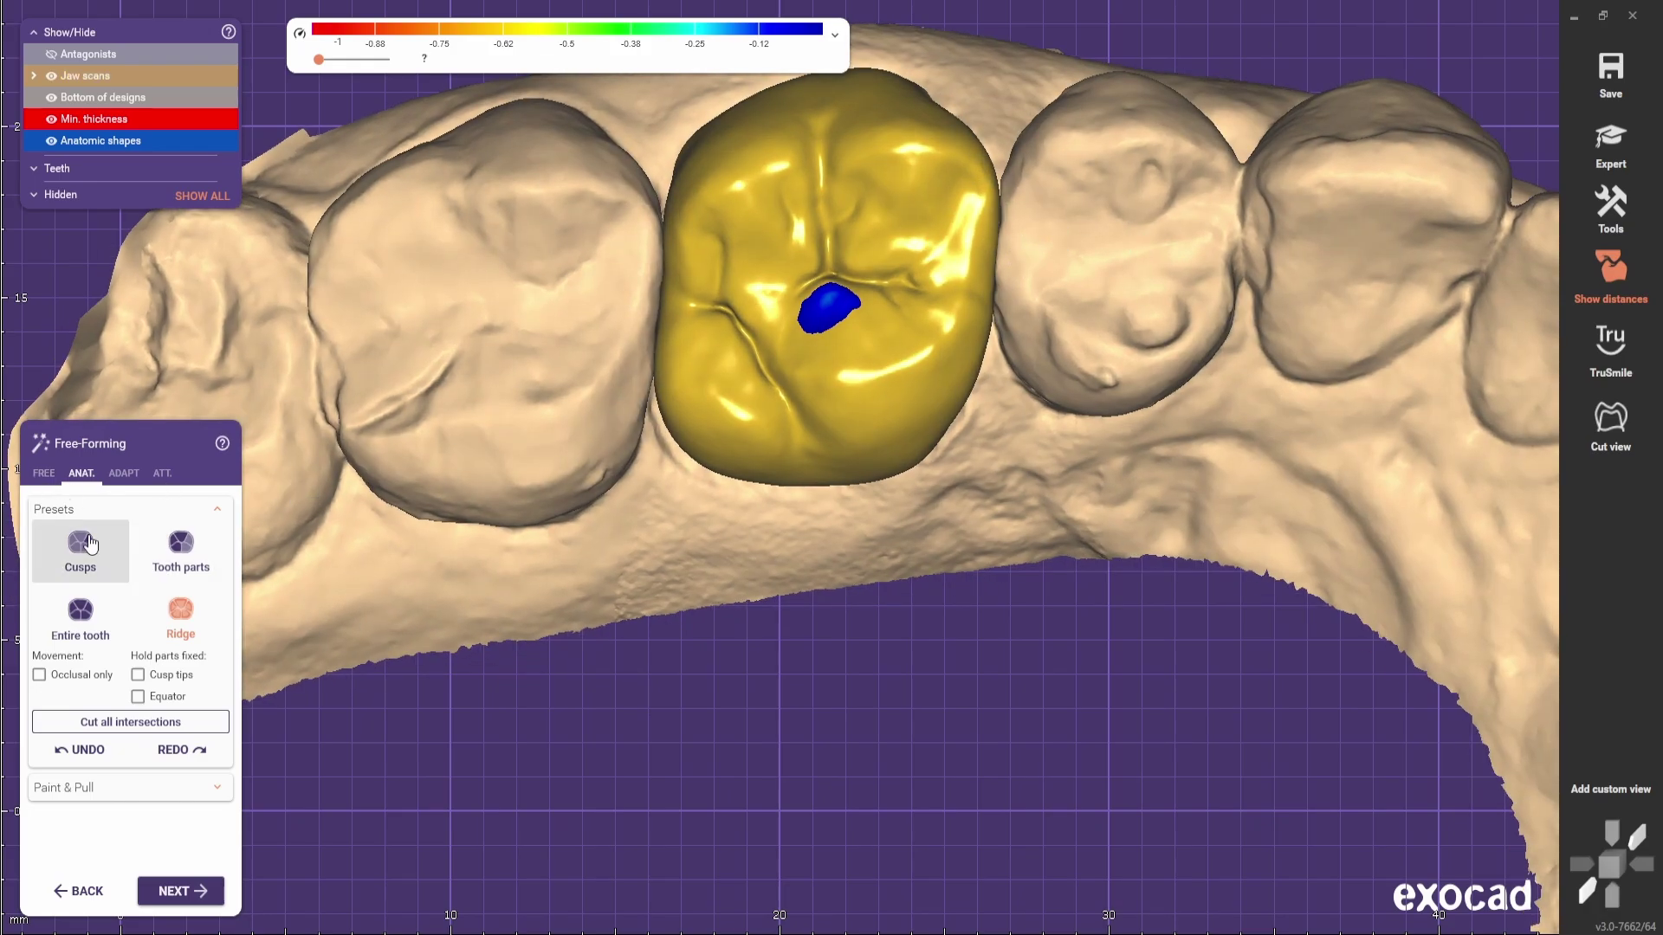
pyautogui.scroll(1, 968, 159)
pyautogui.scroll(-3, 909, 230)
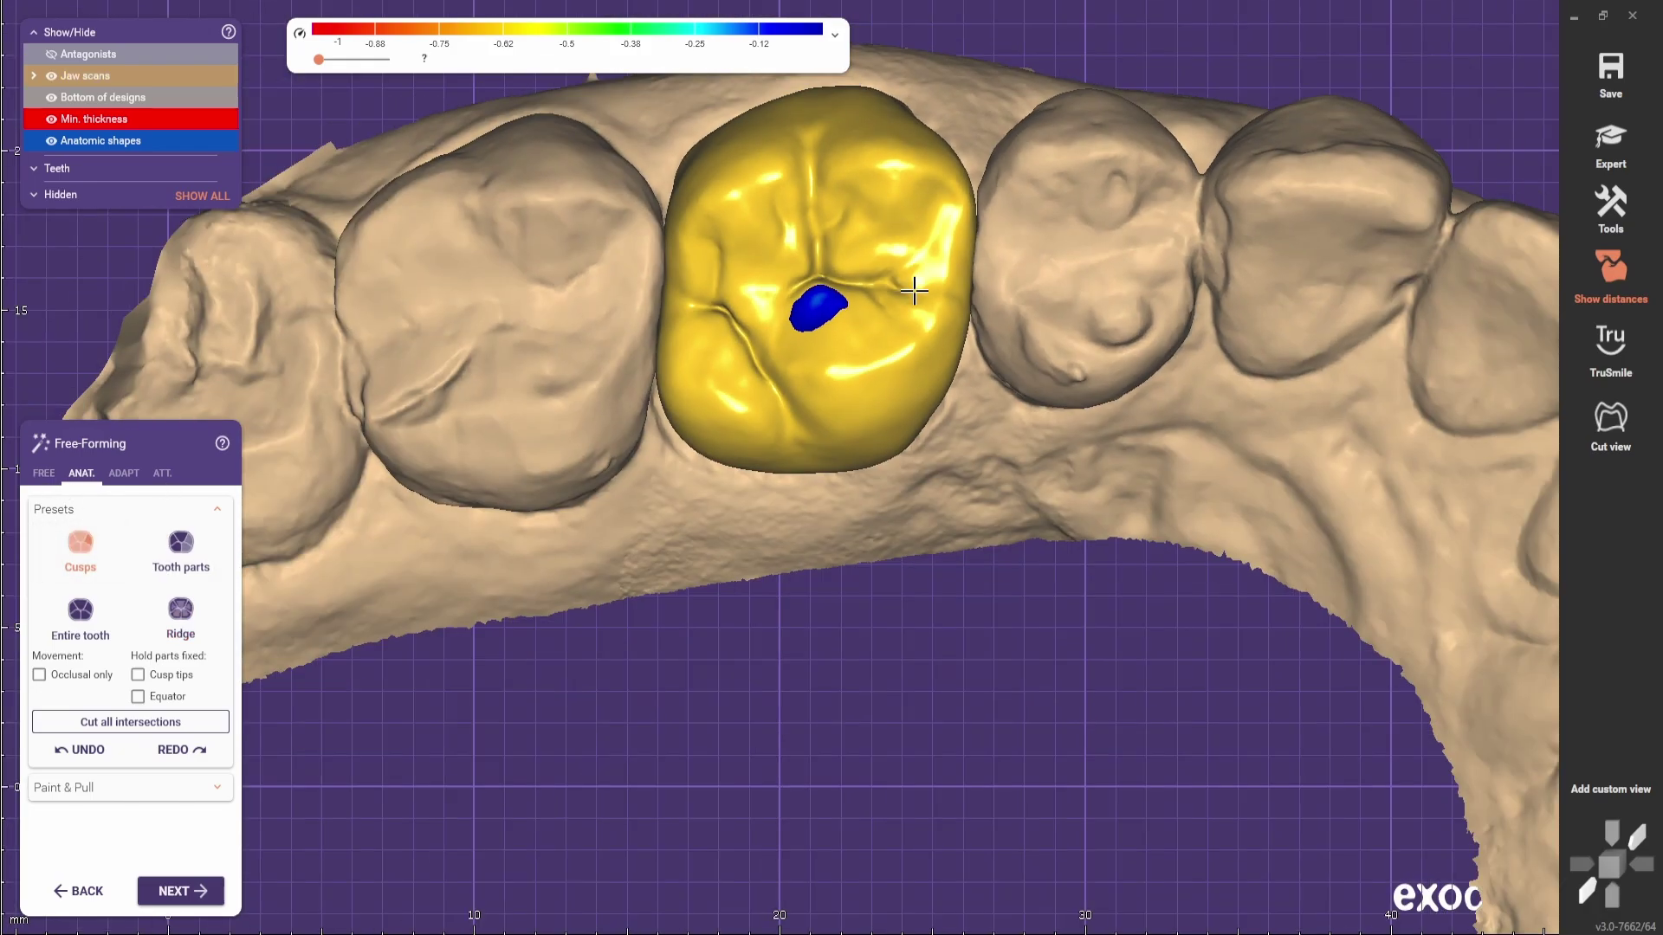
pyautogui.moveTo(916, 286); pyautogui.dragTo(875, 273, button='right')
pyautogui.moveTo(681, 158)
pyautogui.mouseDown(button='right')
pyautogui.moveTo(664, 179)
pyautogui.moveTo(693, 186)
pyautogui.mouseUp(button='right')
pyautogui.scroll(-2, 952, 239)
pyautogui.scroll(1, 875, 245)
pyautogui.moveTo(952, 238); pyautogui.dragTo(814, 303, button='right')
# - Carve fine secondary grooves into the distobuccal cusp's inner slope and distal side with Add/Remove and the fine brush type
pyautogui.click(44, 474)
pyautogui.click(152, 674)
pyautogui.scroll(2, 862, 196)
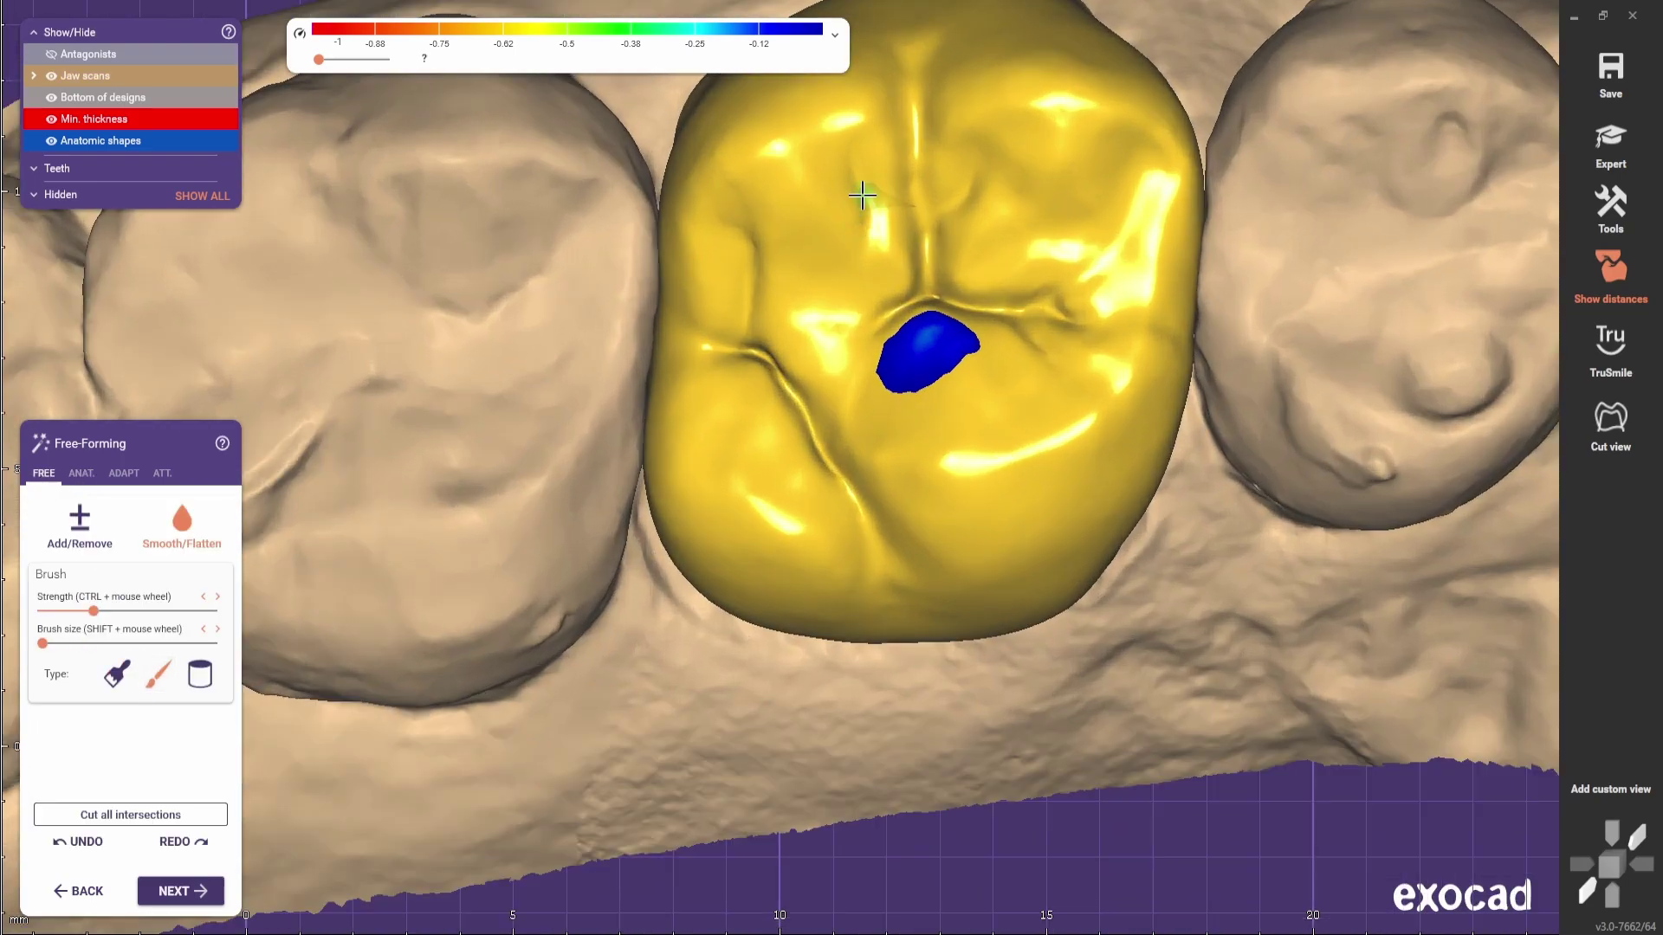
pyautogui.click(80, 526)
pyautogui.moveTo(878, 221)
pyautogui.keyDown('shift'); pyautogui.mouseDown()
pyautogui.moveTo(829, 163)
pyautogui.moveTo(856, 191)
pyautogui.mouseUp(); pyautogui.keyUp('shift')
pyautogui.keyDown('shift'); pyautogui.moveTo(740, 220); pyautogui.dragTo(744, 198); pyautogui.keyUp('shift')
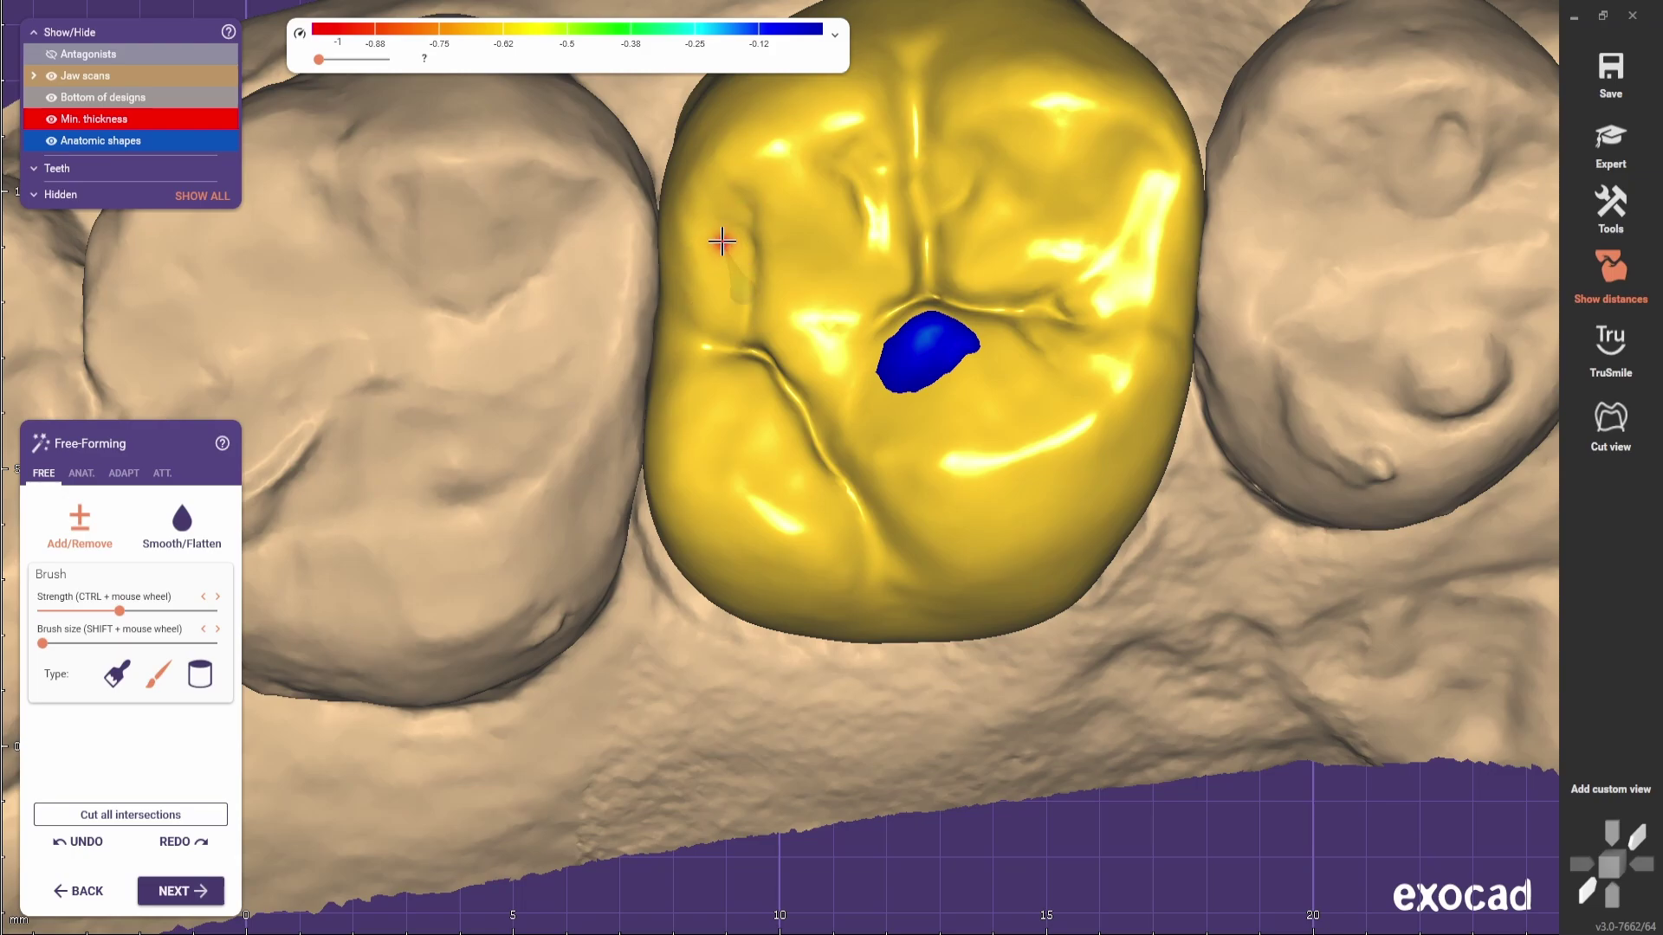
# - Soften the secondary grooves on both buccal cusps beside the buccal fissure with Smooth/Flatten and a small, slightly enlarged brush
pyautogui.click(182, 527)
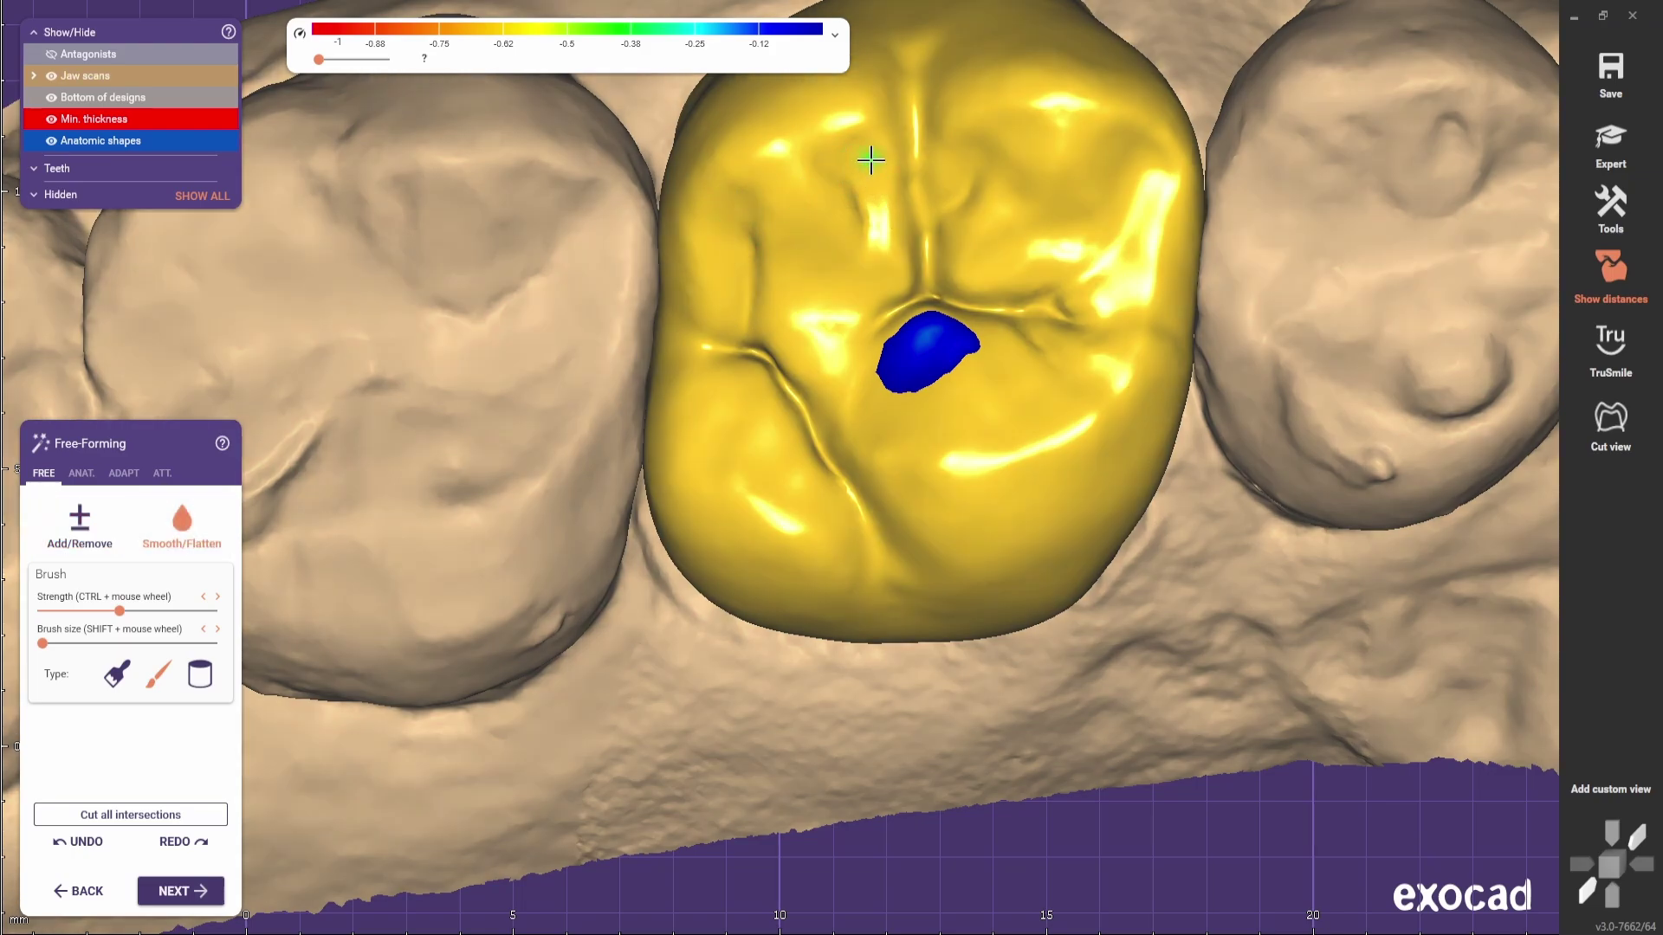
pyautogui.scroll(-3, 879, 218)
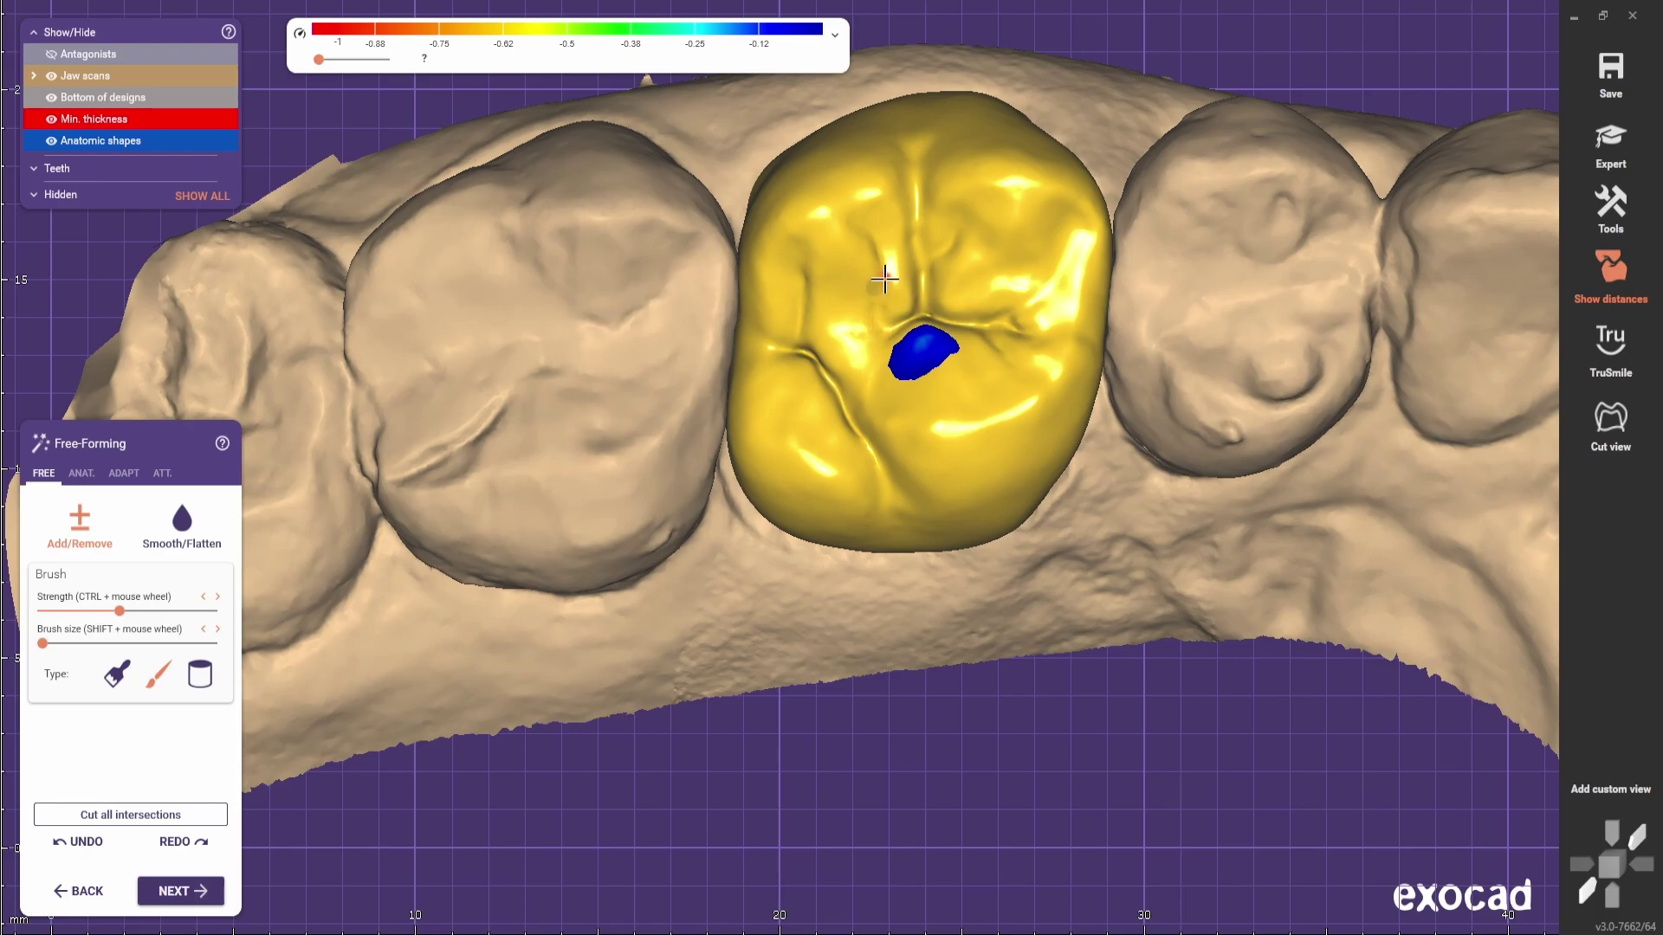
pyautogui.scroll(3, 884, 291)
pyautogui.press('shift')
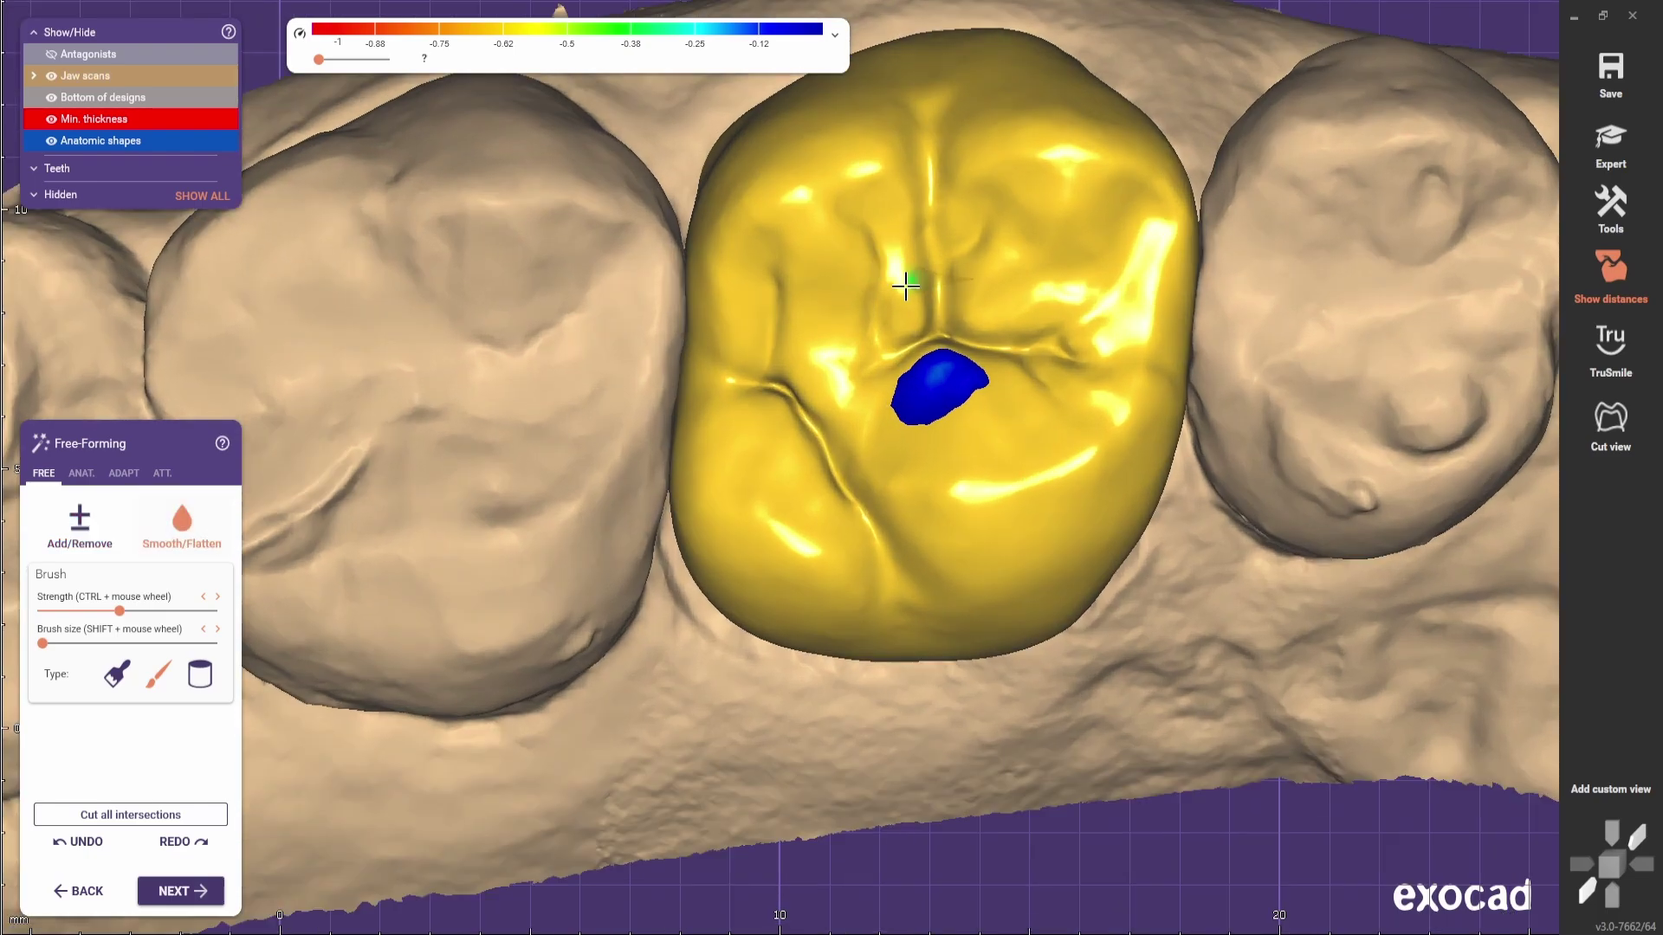
pyautogui.scroll(-4, 775, 423)
pyautogui.scroll(2, 865, 359)
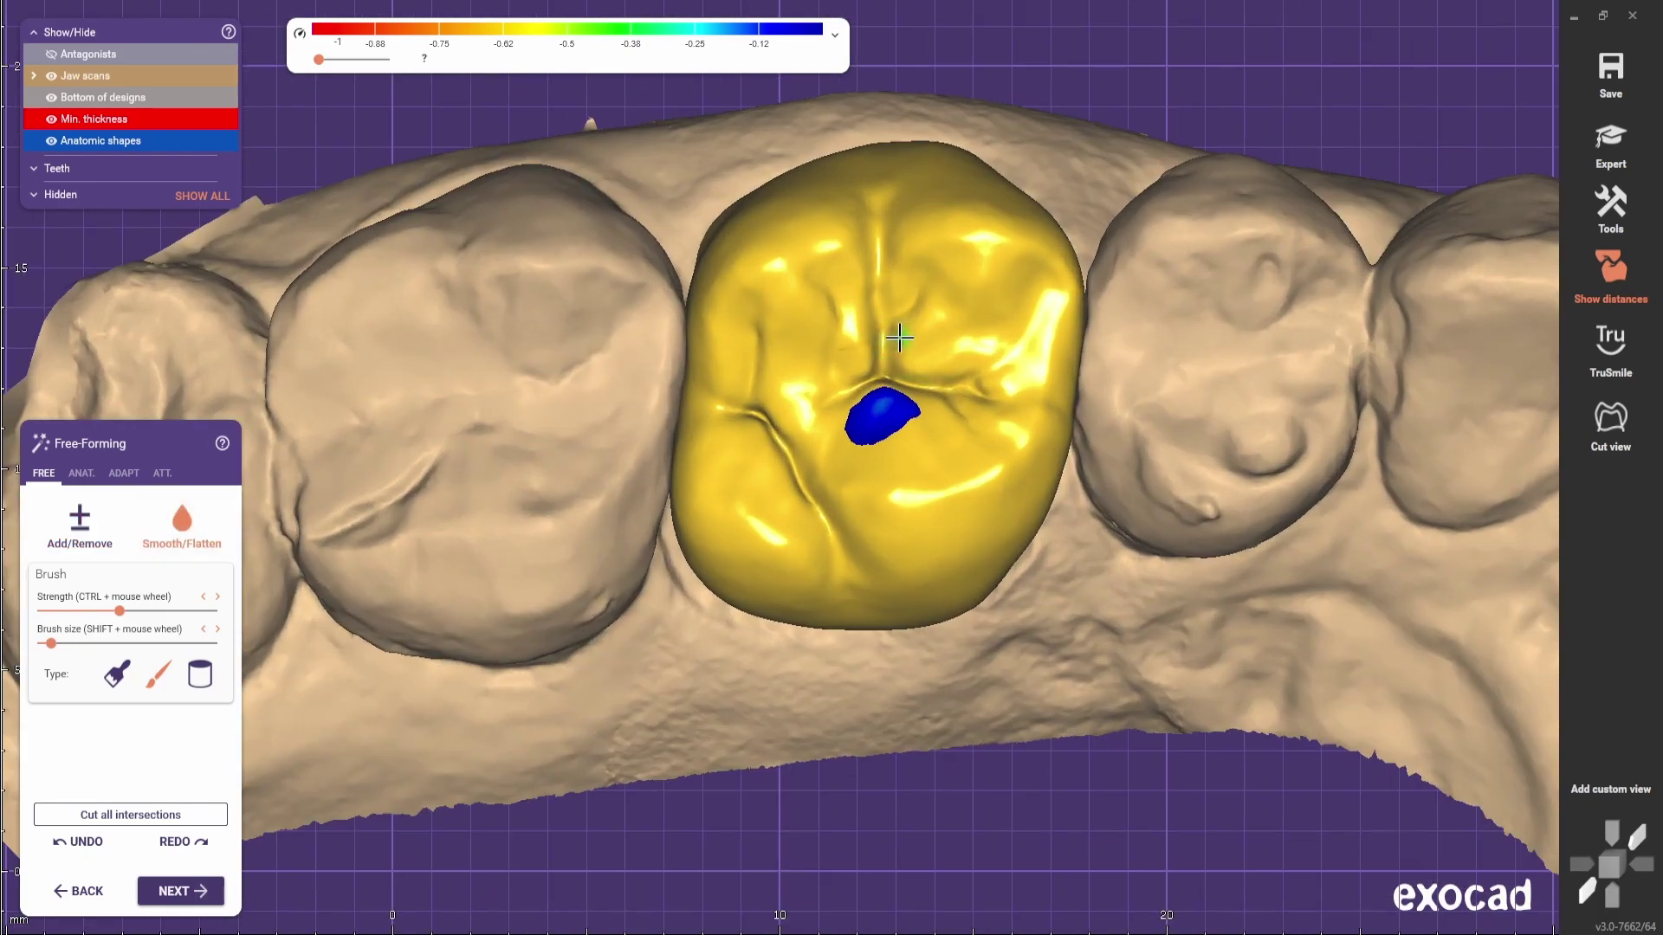
pyautogui.scroll(2, 863, 368)
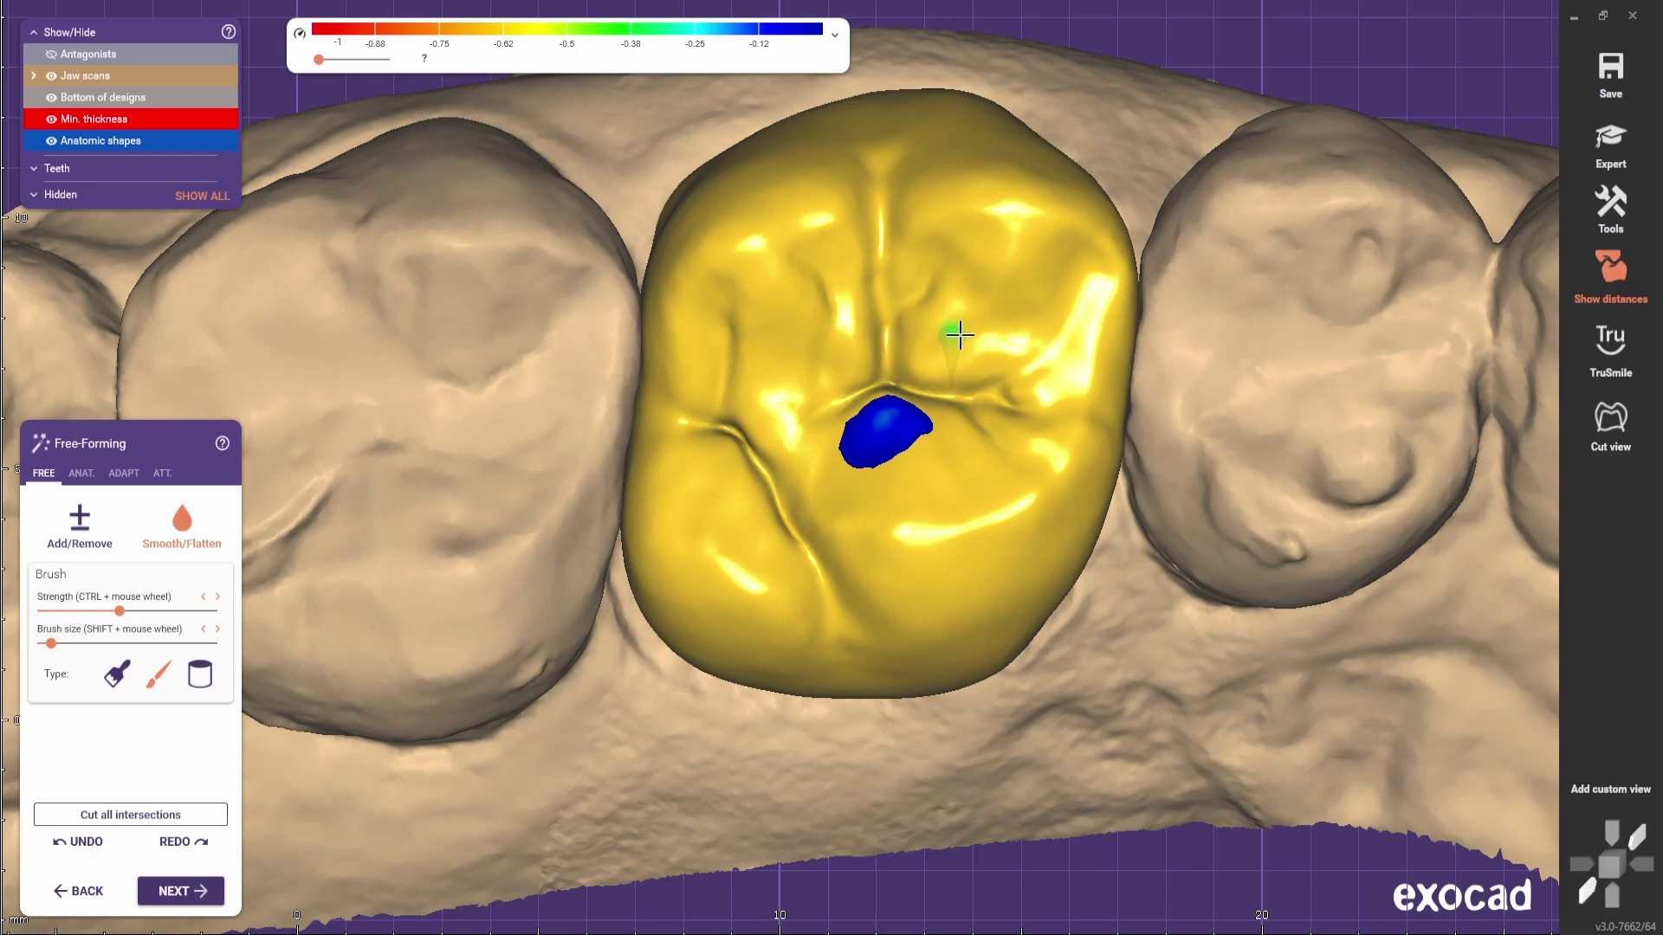
pyautogui.scroll(-2, 959, 334)
pyautogui.scroll(3, 953, 286)
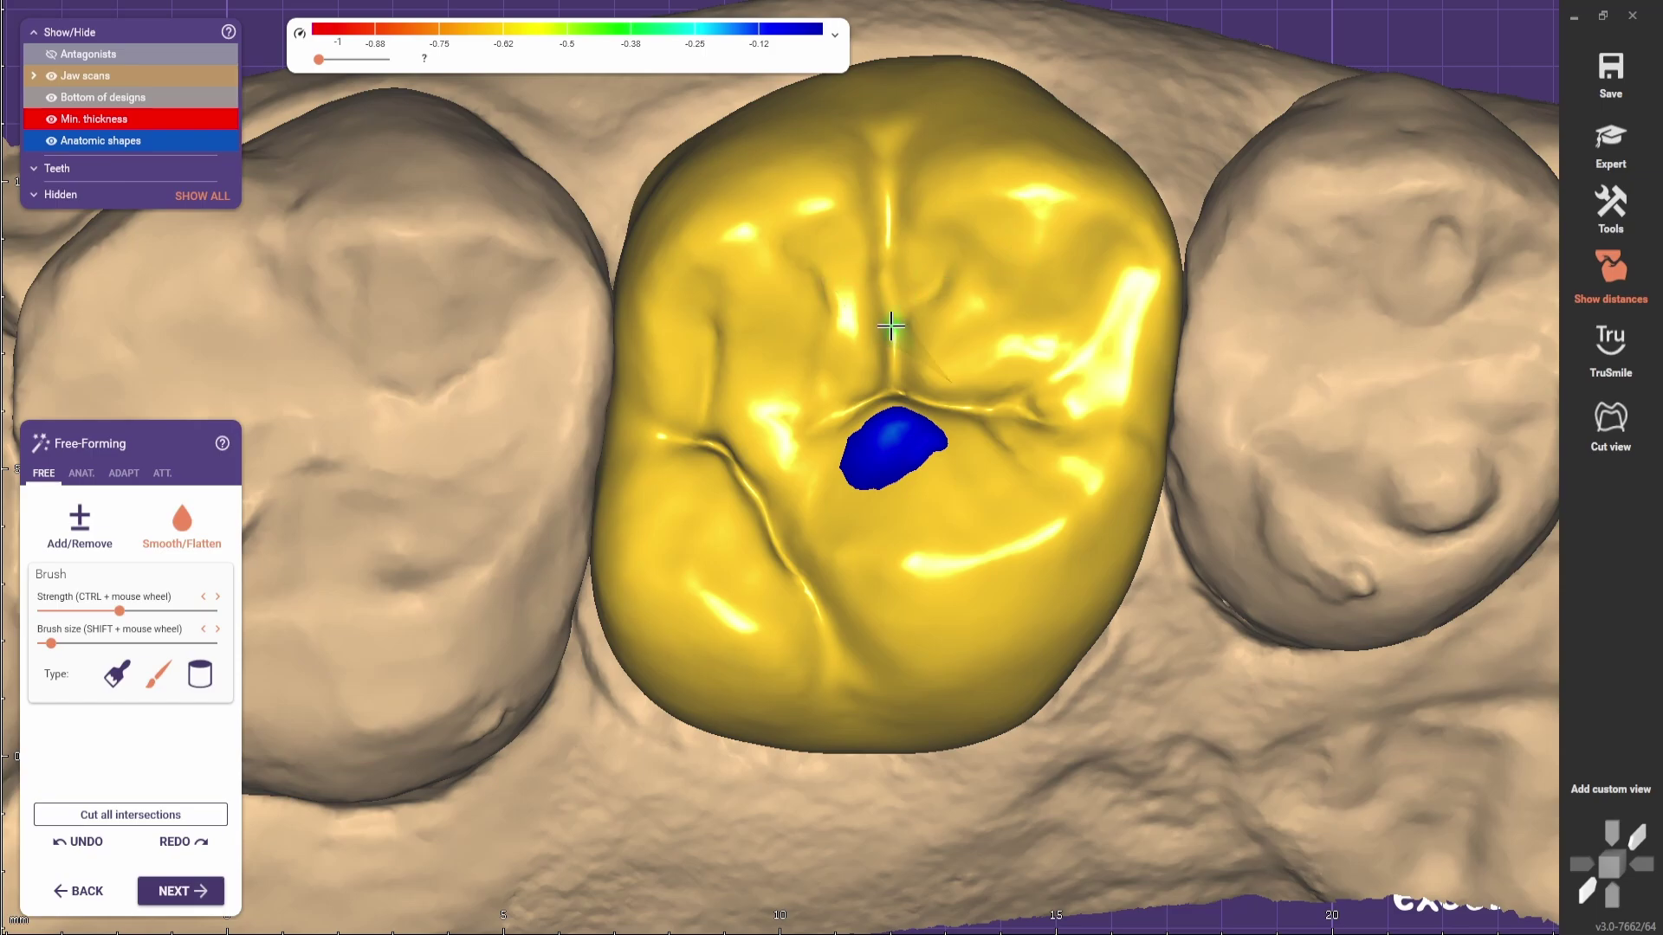
pyautogui.scroll(-2, 891, 327)
pyautogui.scroll(2, 896, 320)
# - Carve a secondary groove across the mesiobuccal cusp's inner slope with Add/Remove and blend it with Smooth/Flatten
pyautogui.click(97, 532)
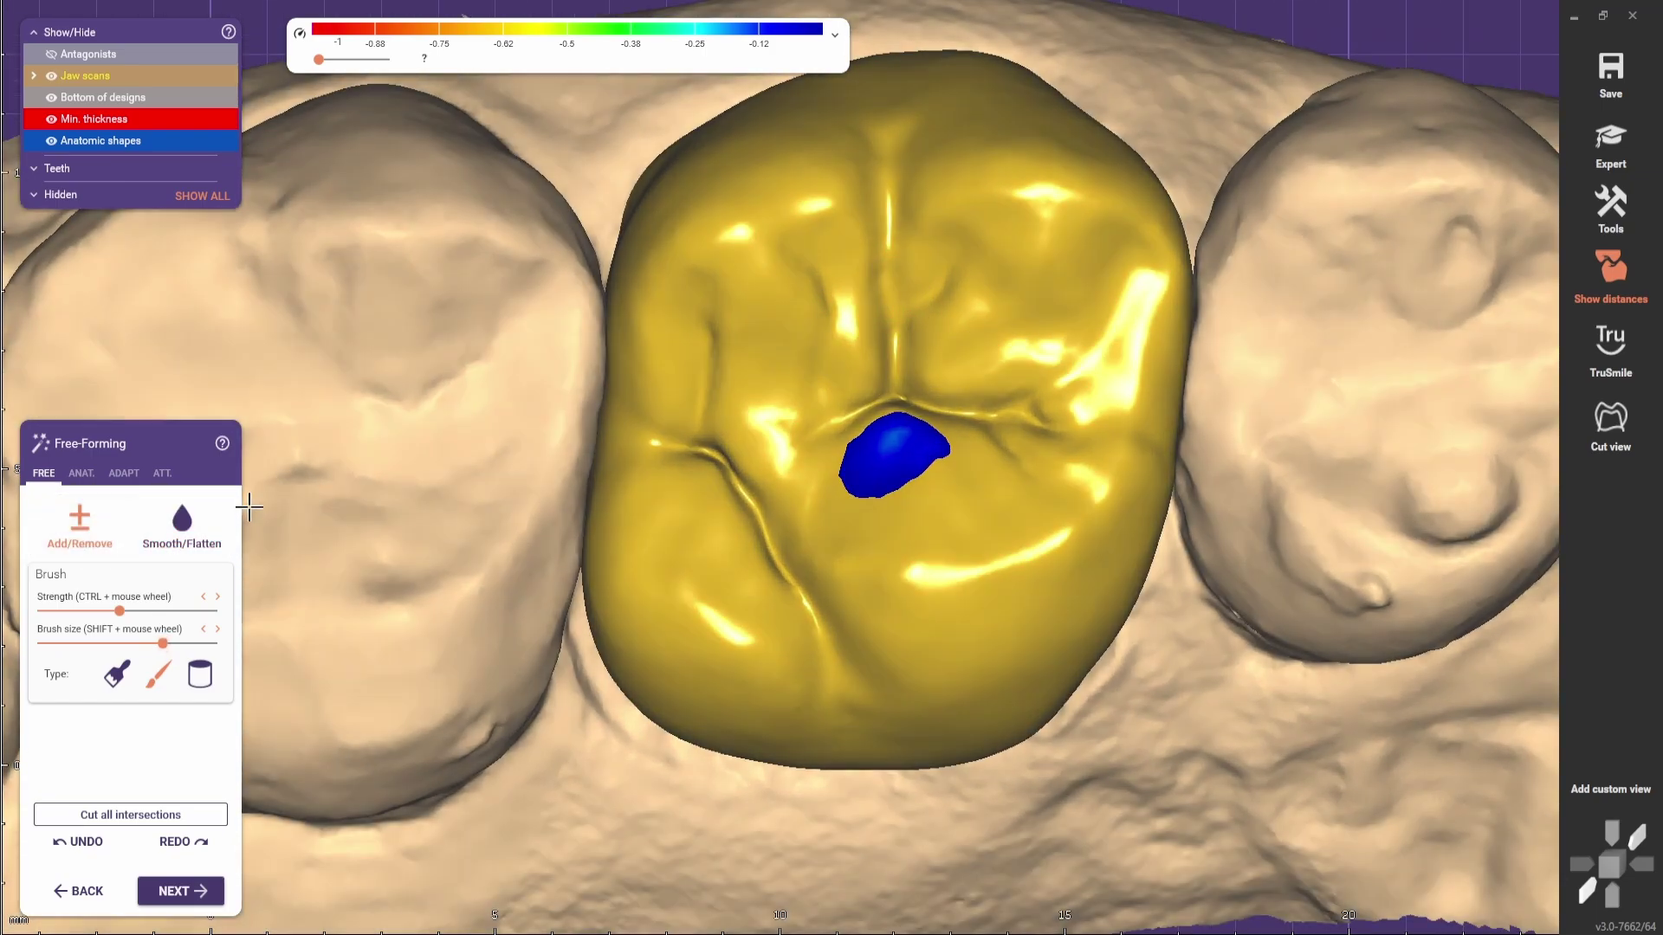
pyautogui.keyDown('shift'); pyautogui.scroll(-3, 248, 508); pyautogui.keyUp('shift')
pyautogui.scroll(-2, 1039, 351)
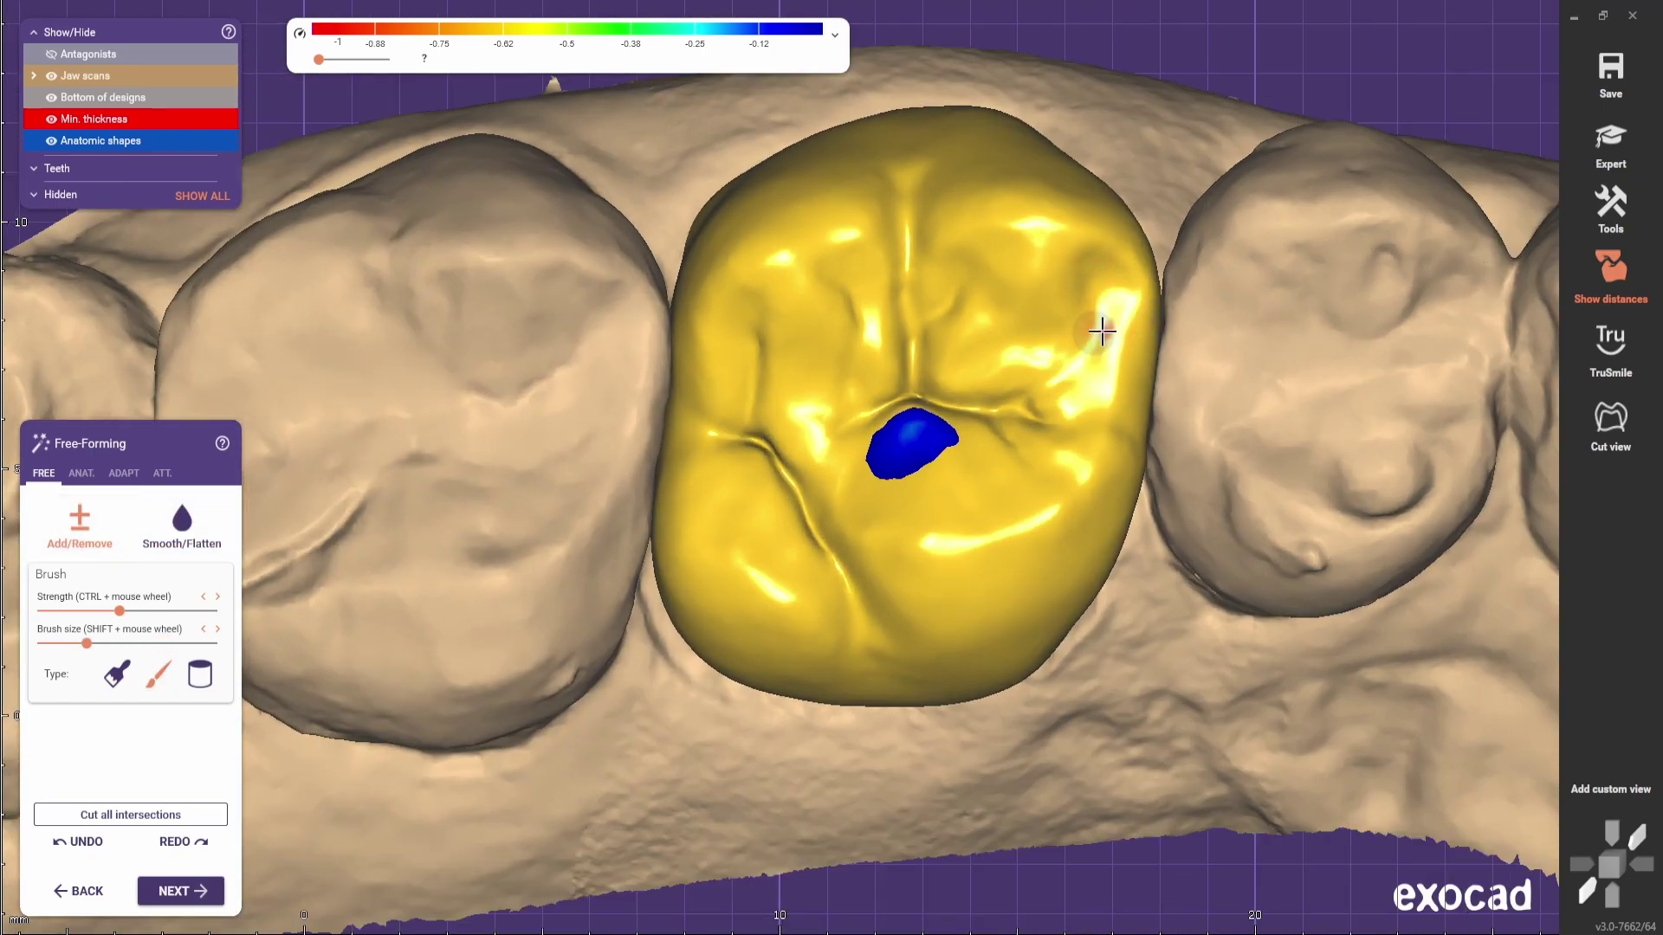
pyautogui.keyDown('shift'); pyautogui.moveTo(1006, 254); pyautogui.dragTo(933, 336); pyautogui.keyUp('shift')
pyautogui.click(191, 528)
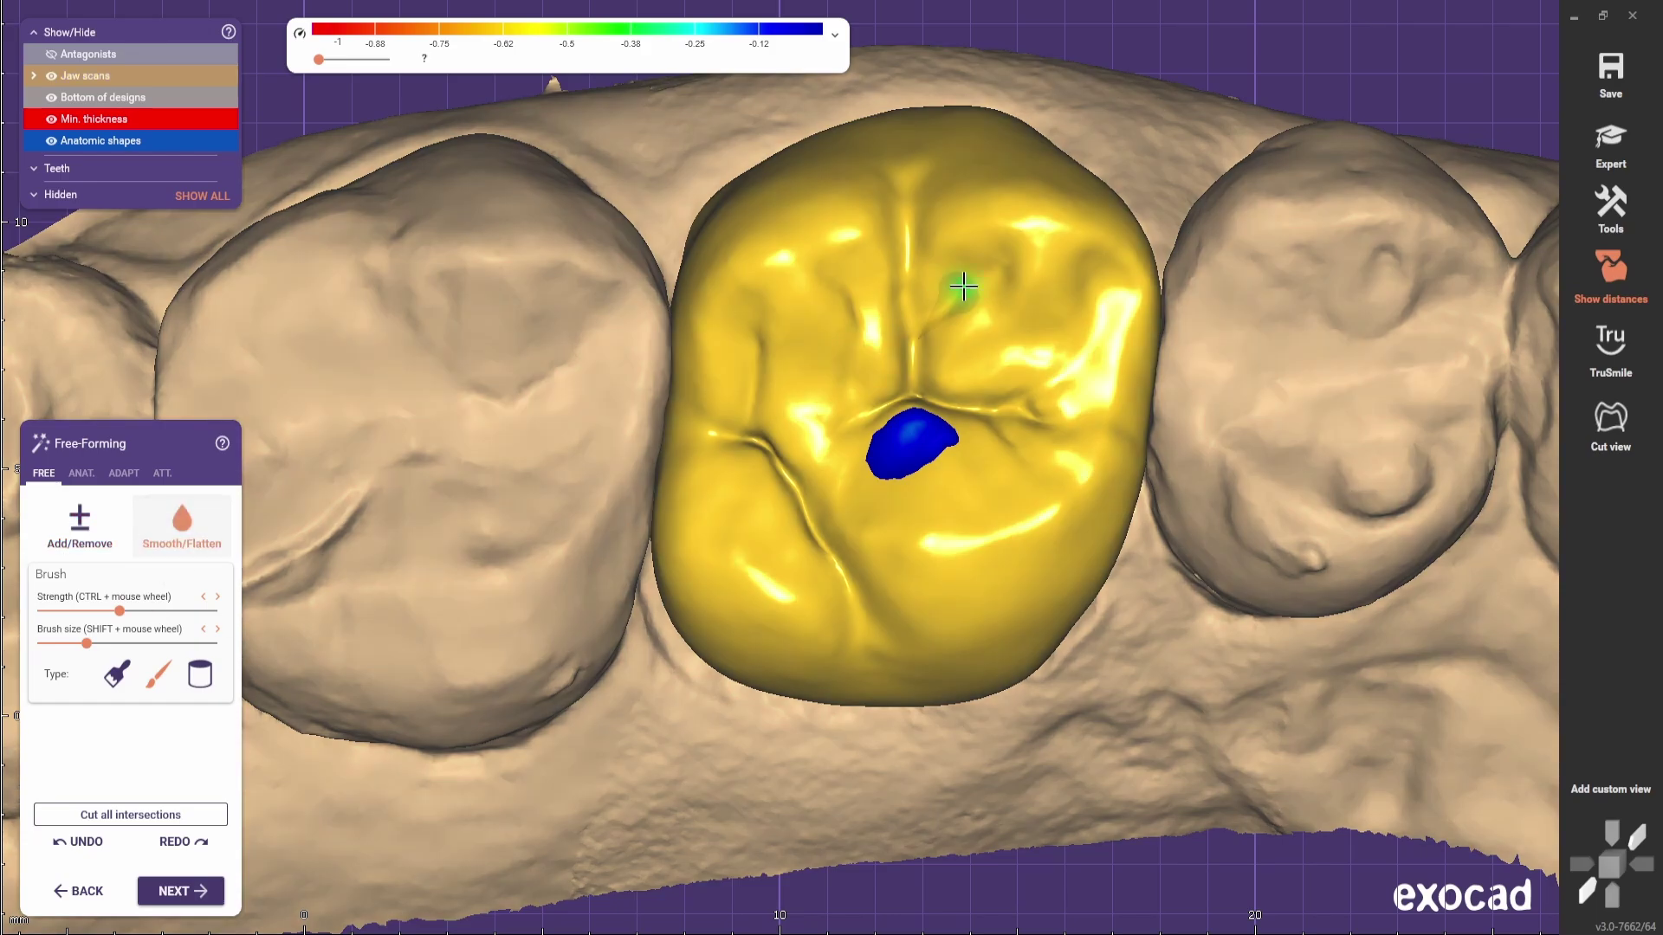
pyautogui.scroll(-2, 746, 413)
pyautogui.moveTo(806, 456); pyautogui.dragTo(808, 457, button='right')
pyautogui.scroll(1, 939, 430)
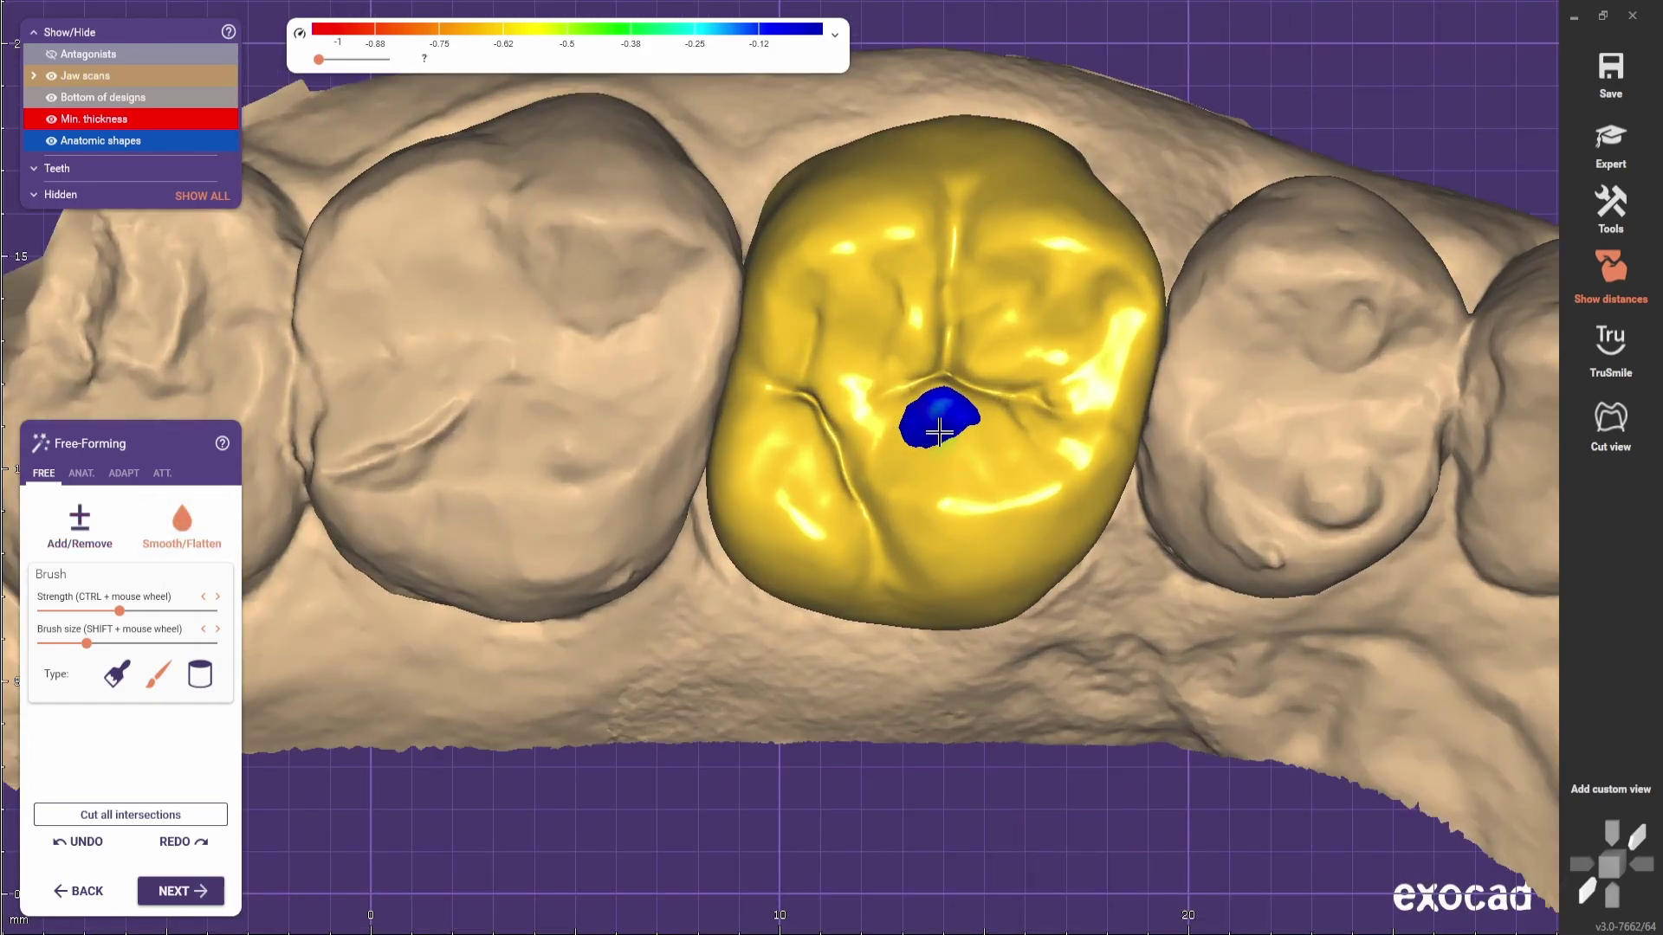
# - Grind away the occlusal contact on the mesiopalatal cusp beside the central fossa with an enlarged Add/Remove brush
pyautogui.keyDown('shift'); pyautogui.scroll(2, 939, 429); pyautogui.keyUp('shift')
pyautogui.click(86, 530)
pyautogui.keyDown('shift'); pyautogui.scroll(3, 935, 417); pyautogui.keyUp('shift')
pyautogui.moveTo(932, 421)
pyautogui.mouseDown()
pyautogui.moveTo(947, 412)
pyautogui.moveTo(918, 453)
pyautogui.mouseUp()
pyautogui.scroll(-2, 917, 453)
pyautogui.moveTo(918, 453); pyautogui.dragTo(957, 552, button='right')
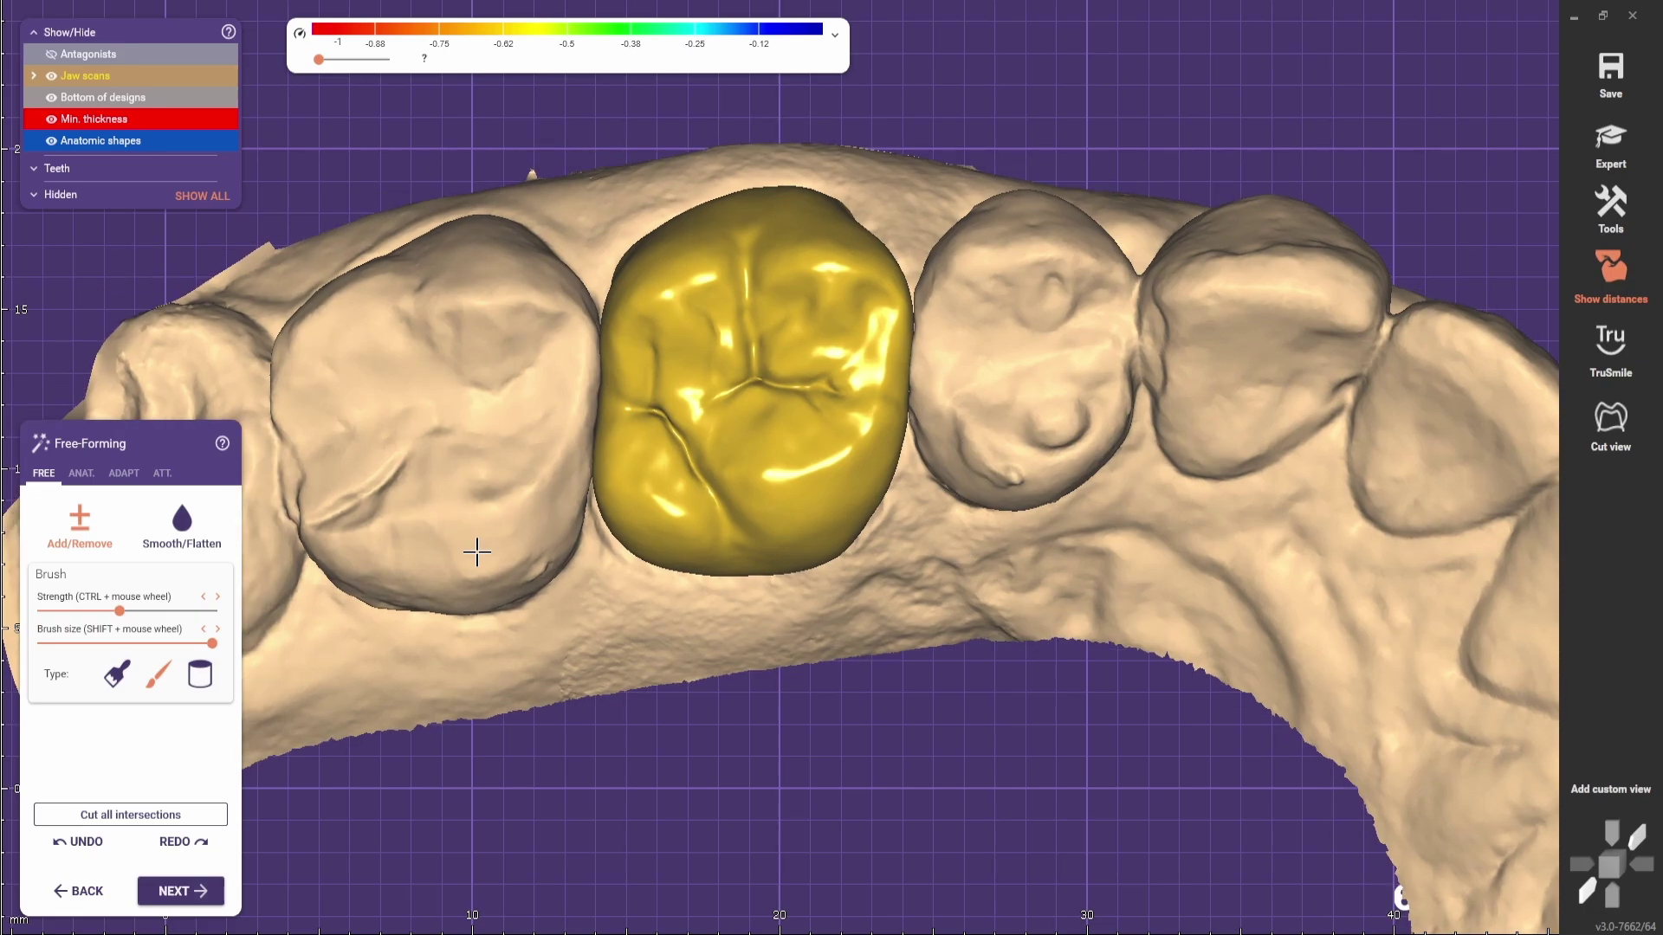
# - Build up a pinpoint occlusal contact on the mesiobuccal cusp's inner slope with the fine Add/Remove brush at low strength
pyautogui.scroll(1, 418, 630)
pyautogui.click(118, 674)
pyautogui.scroll(1, 866, 295)
pyautogui.keyDown('shift'); pyautogui.scroll(-2, 879, 286); pyautogui.keyUp('shift')
pyautogui.keyDown('shift'); pyautogui.scroll(-2, 880, 286); pyautogui.keyUp('shift')
pyautogui.click(158, 674)
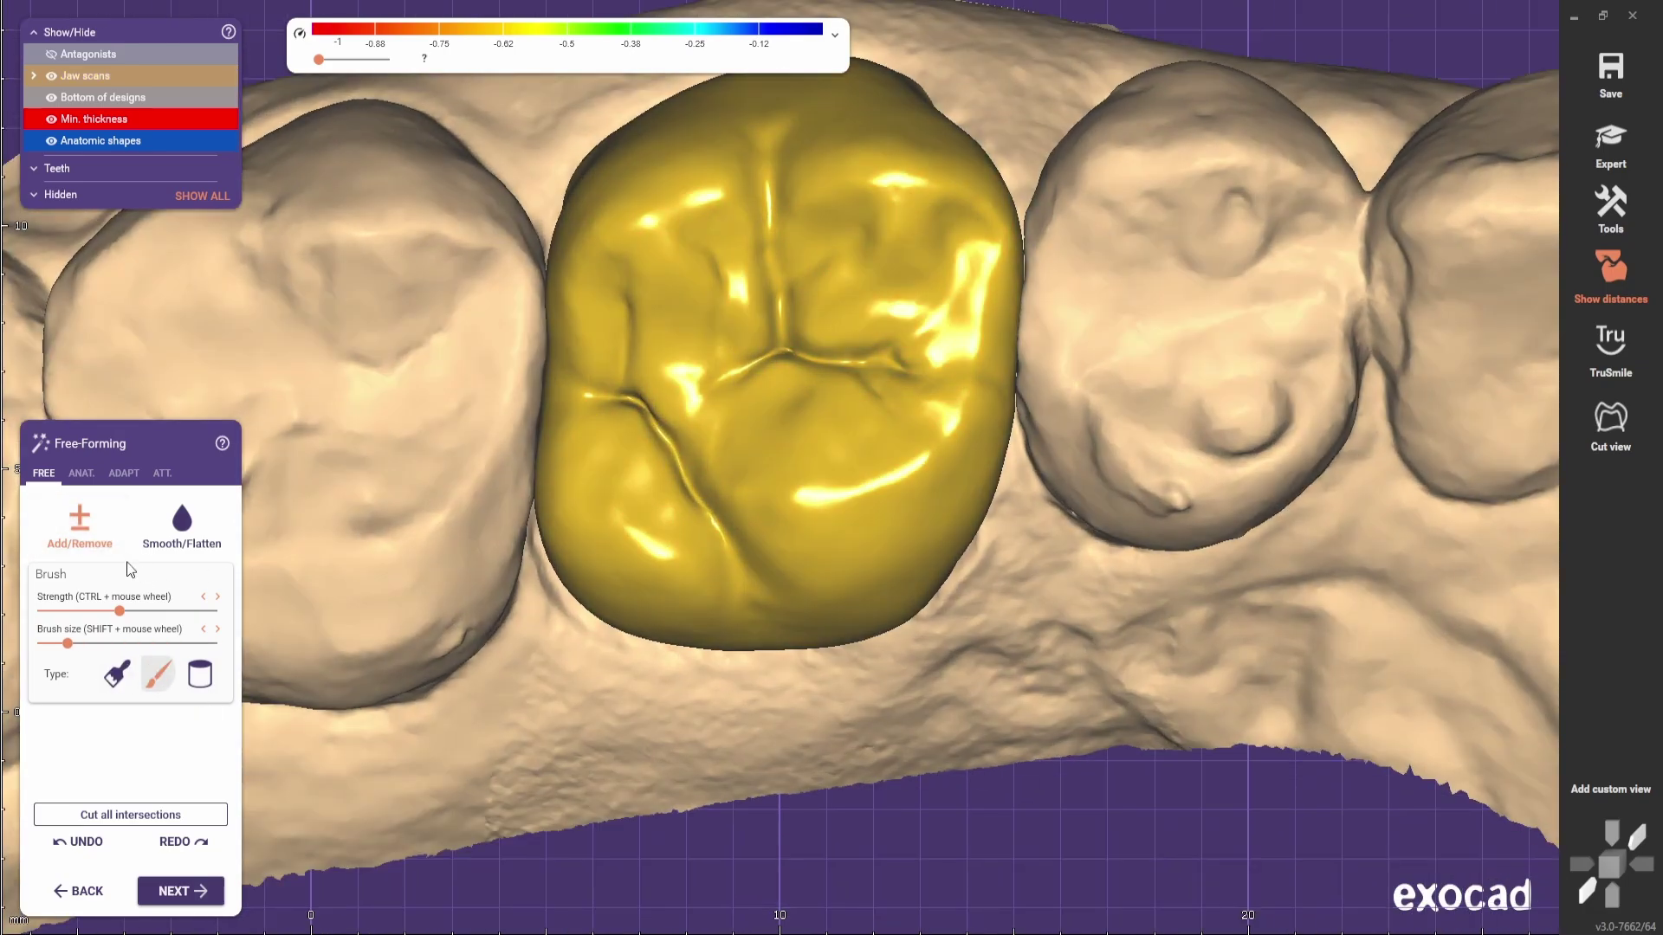
pyautogui.scroll(1, 923, 272)
pyautogui.keyDown('shift'); pyautogui.scroll(1, 922, 273); pyautogui.keyUp('shift')
pyautogui.keyDown('shift'); pyautogui.scroll(2, 909, 290); pyautogui.keyUp('shift')
pyautogui.keyDown('ctrl'); pyautogui.scroll(-4, 909, 290); pyautogui.keyUp('ctrl')
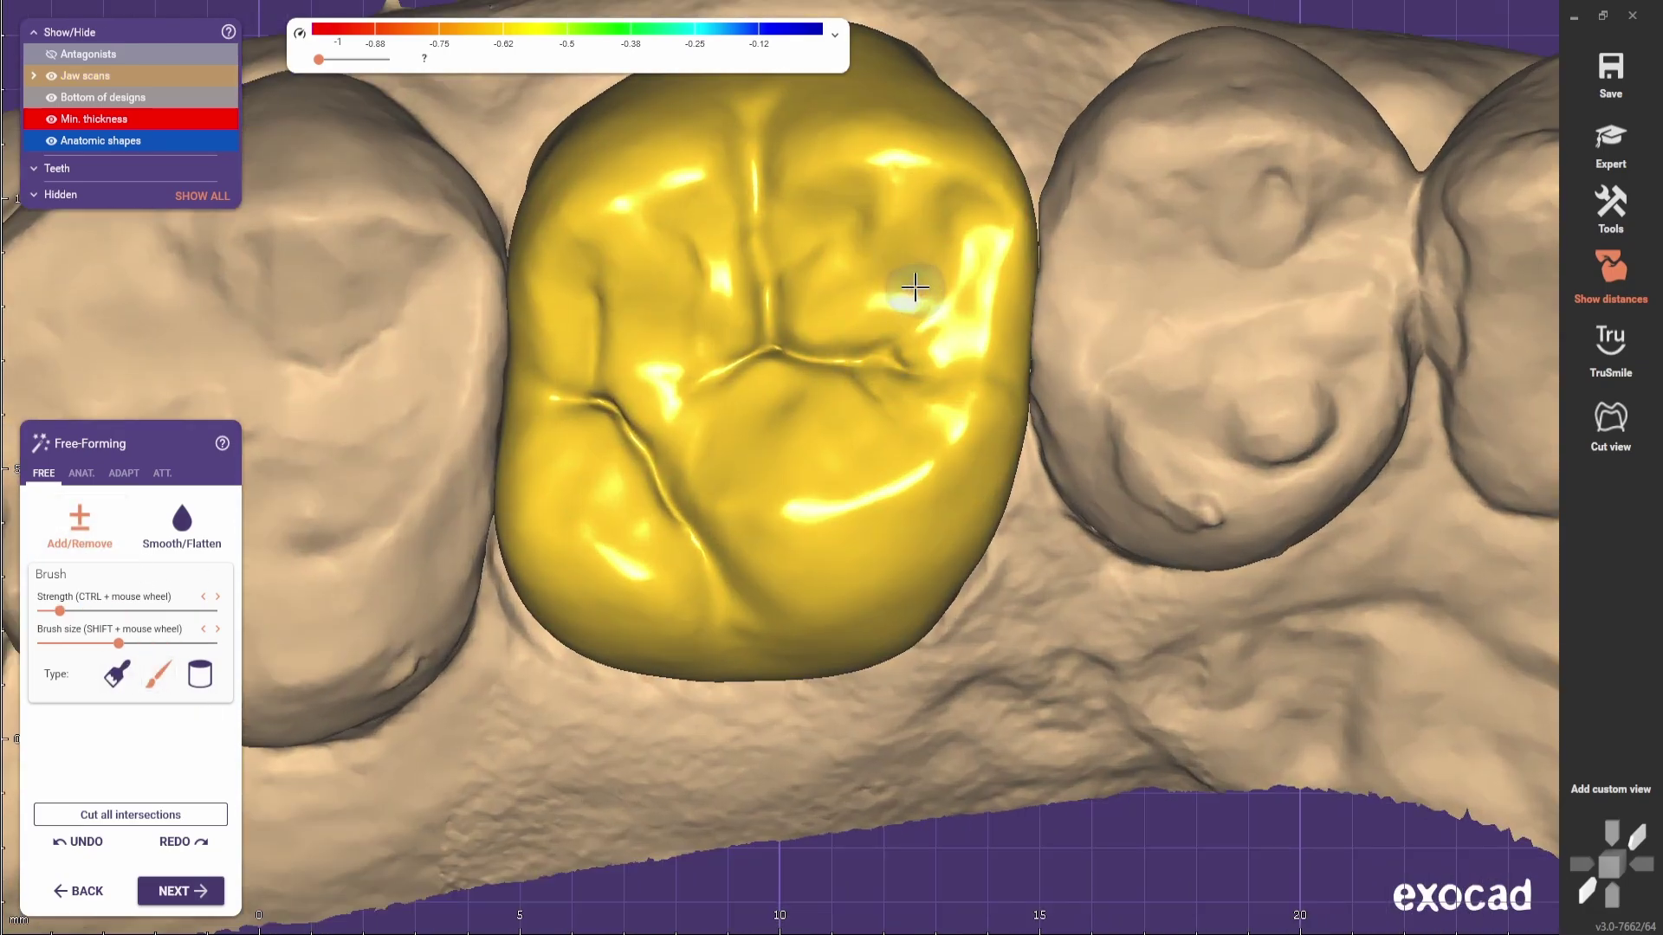
pyautogui.click(877, 259)
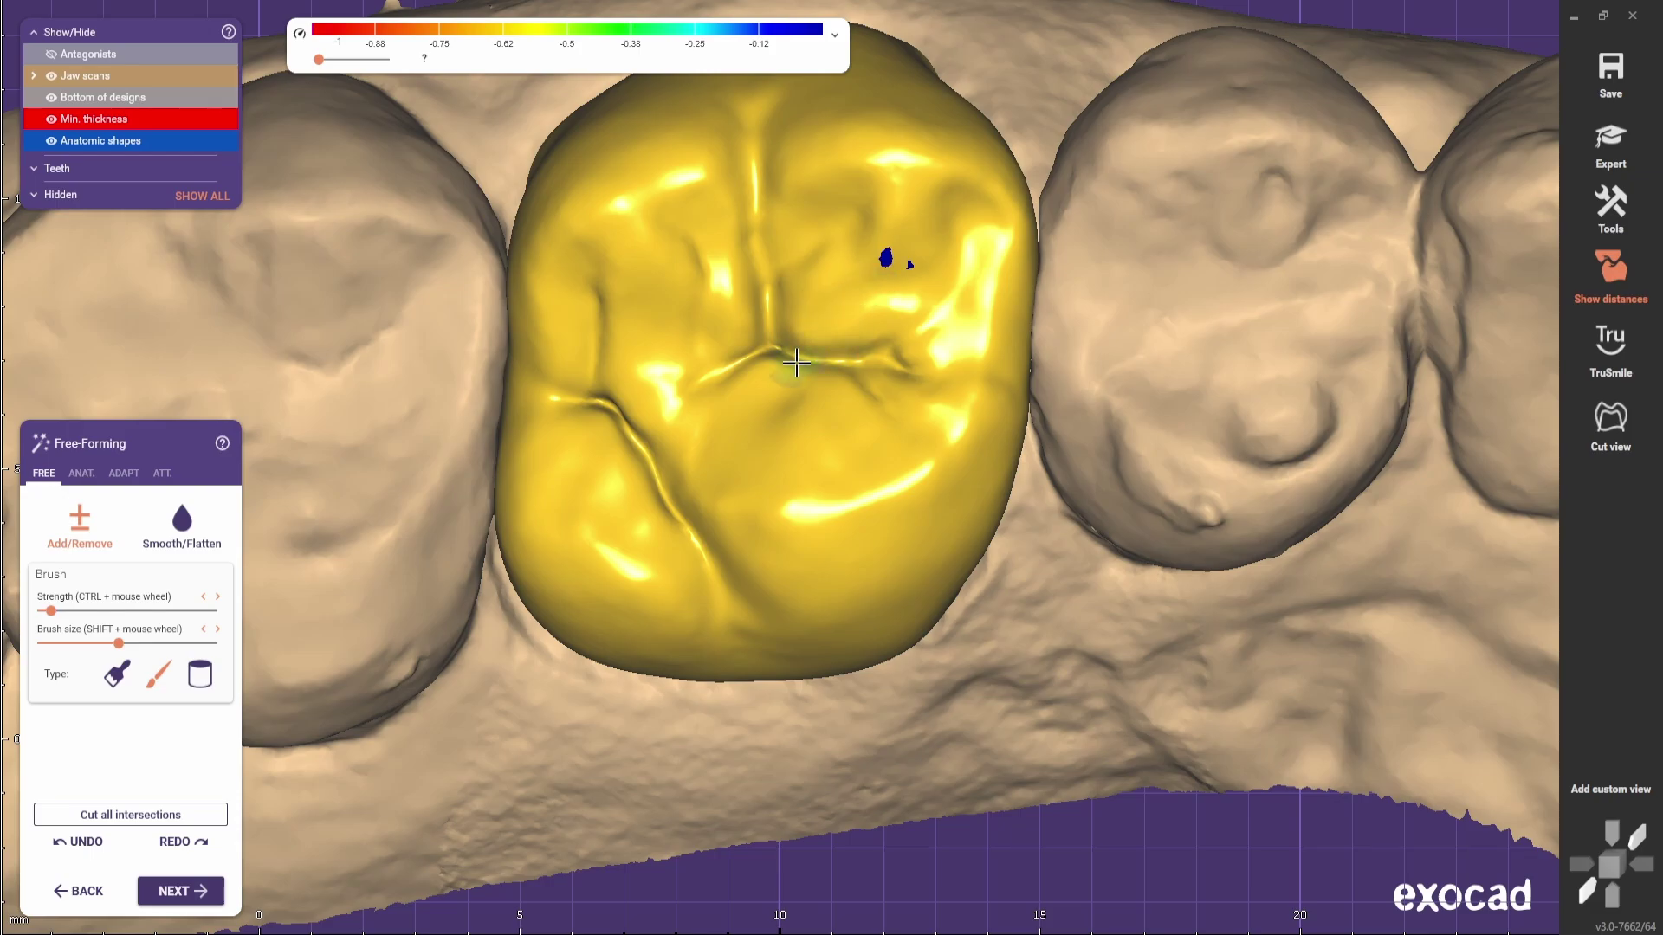
# - Add small occlusal contacts on the mesiopalatal cusp beside the central fossa and on the mesial marginal ridge
pyautogui.click(734, 387)
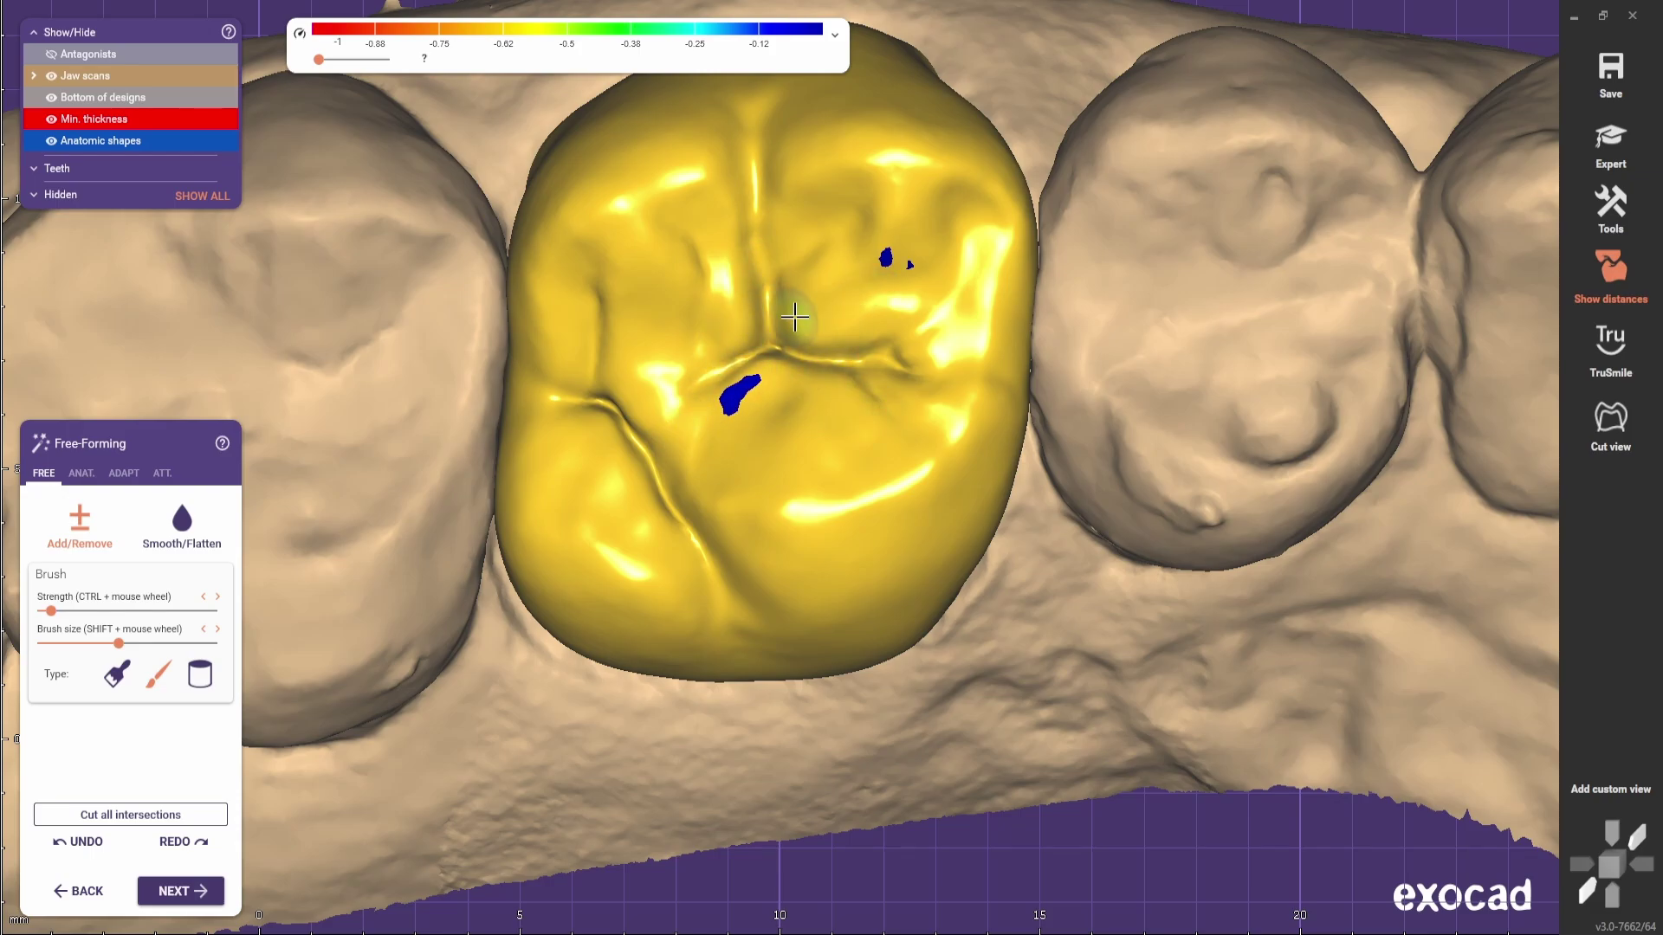
pyautogui.moveTo(934, 345); pyautogui.dragTo(973, 375, button='right')
pyautogui.click(972, 375)
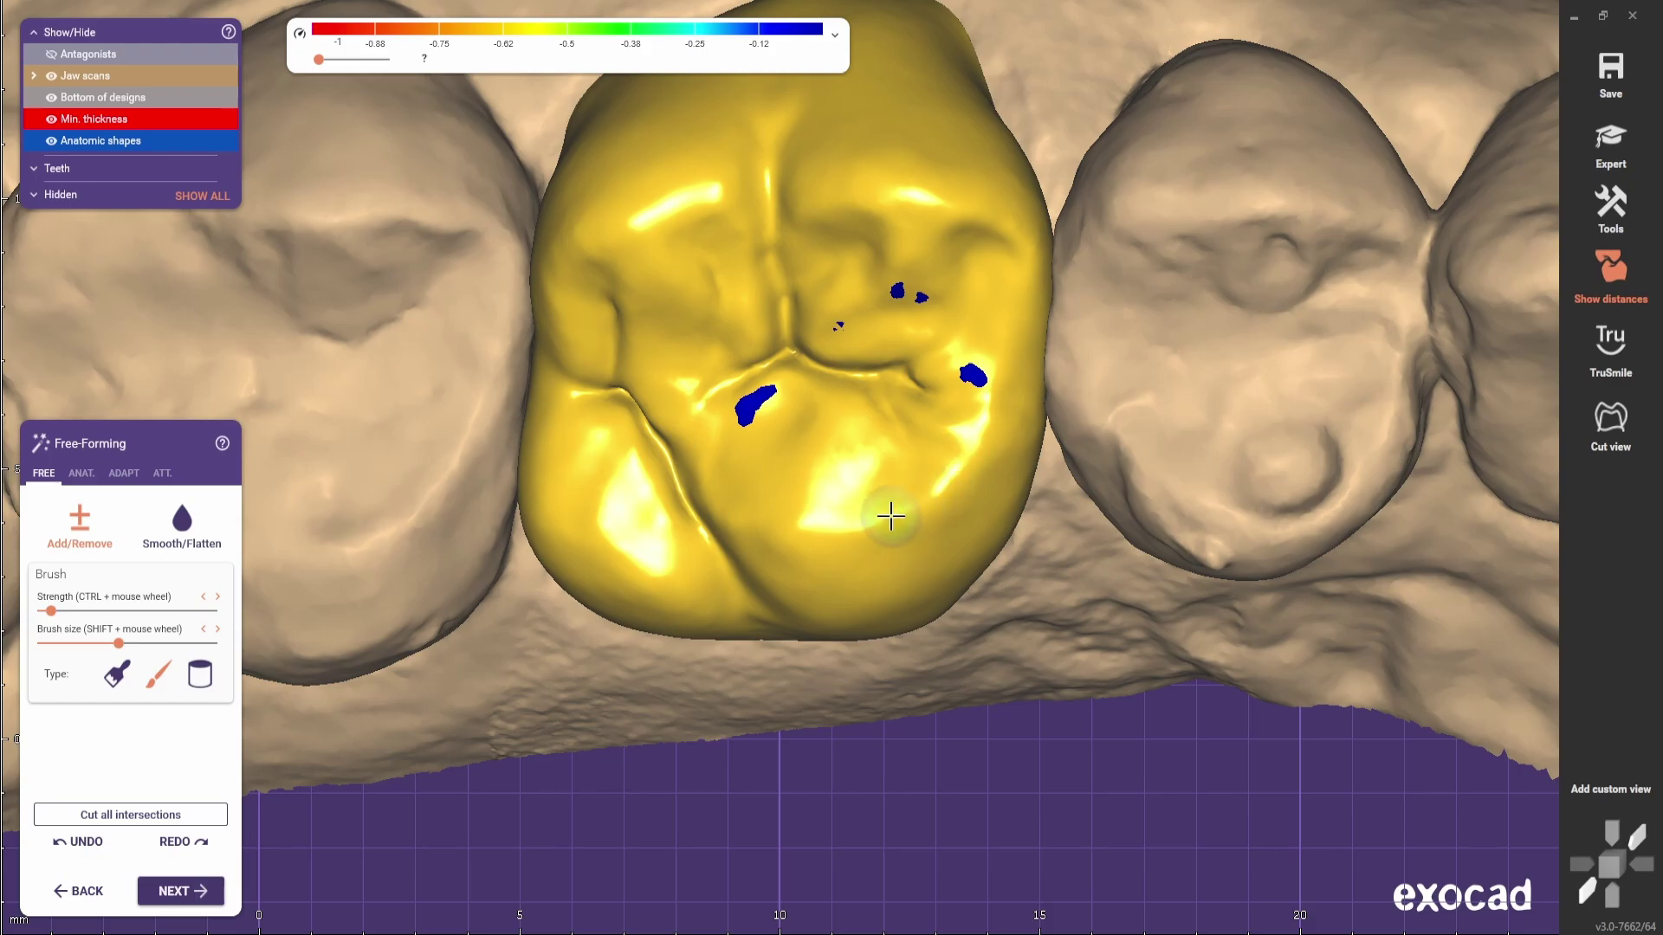
# - Add a small occlusal contact on the distopalatal cusp near the distal marginal ridge
pyautogui.moveTo(681, 423); pyautogui.dragTo(636, 505, button='right')
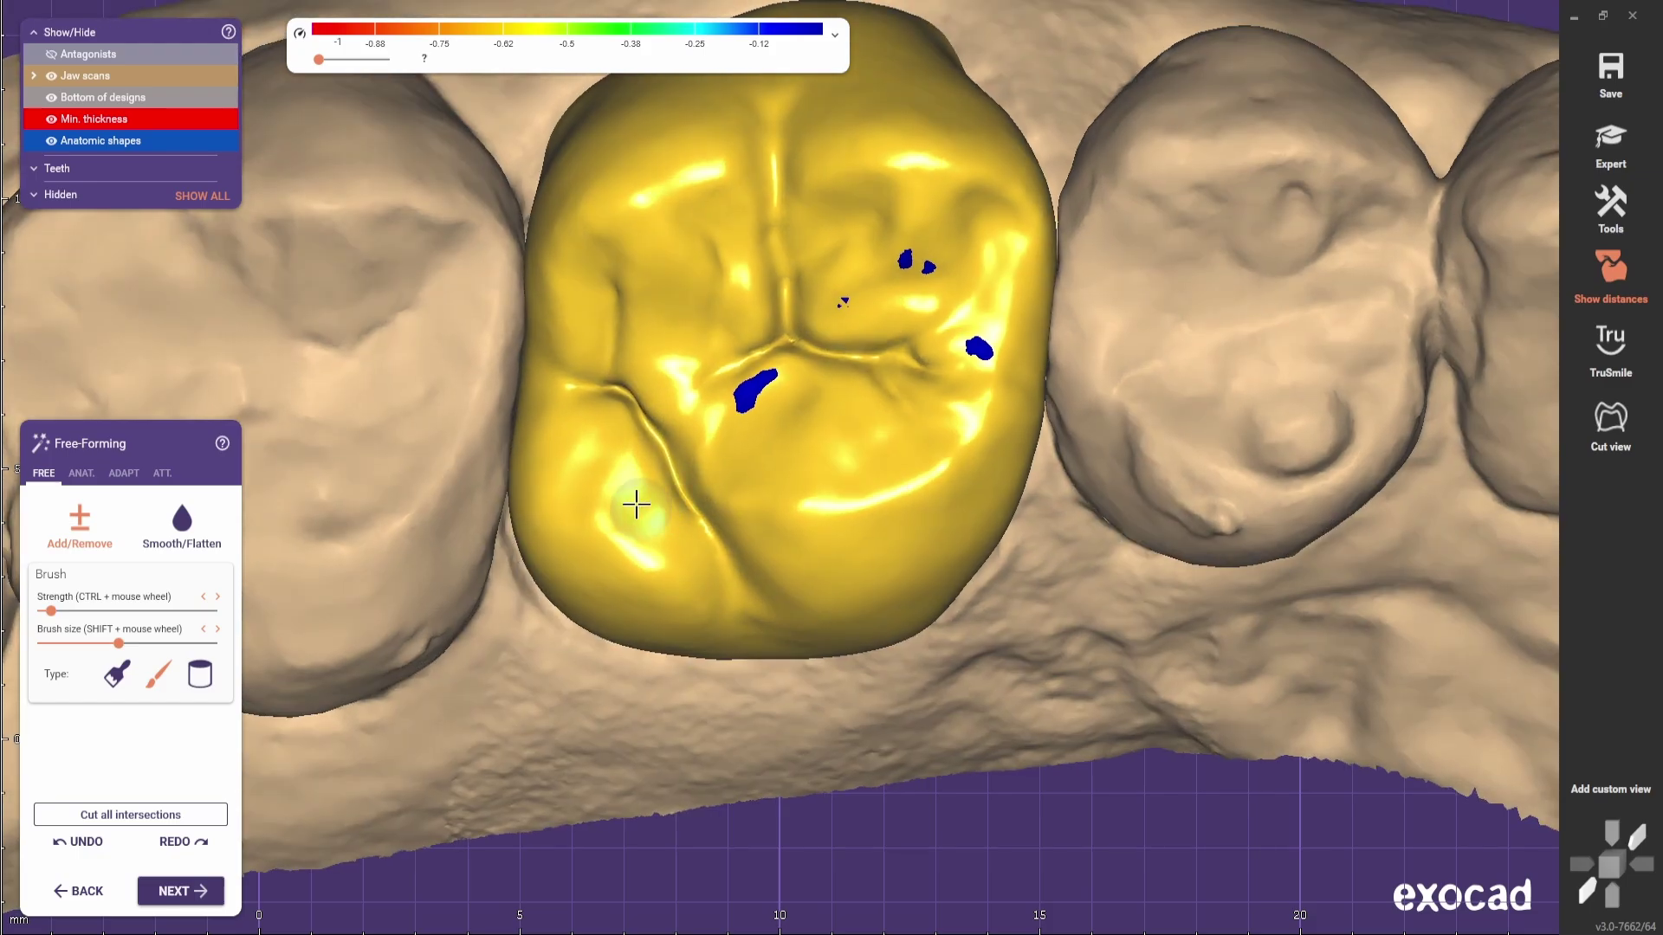
pyautogui.moveTo(571, 437); pyautogui.dragTo(573, 549, button='right')
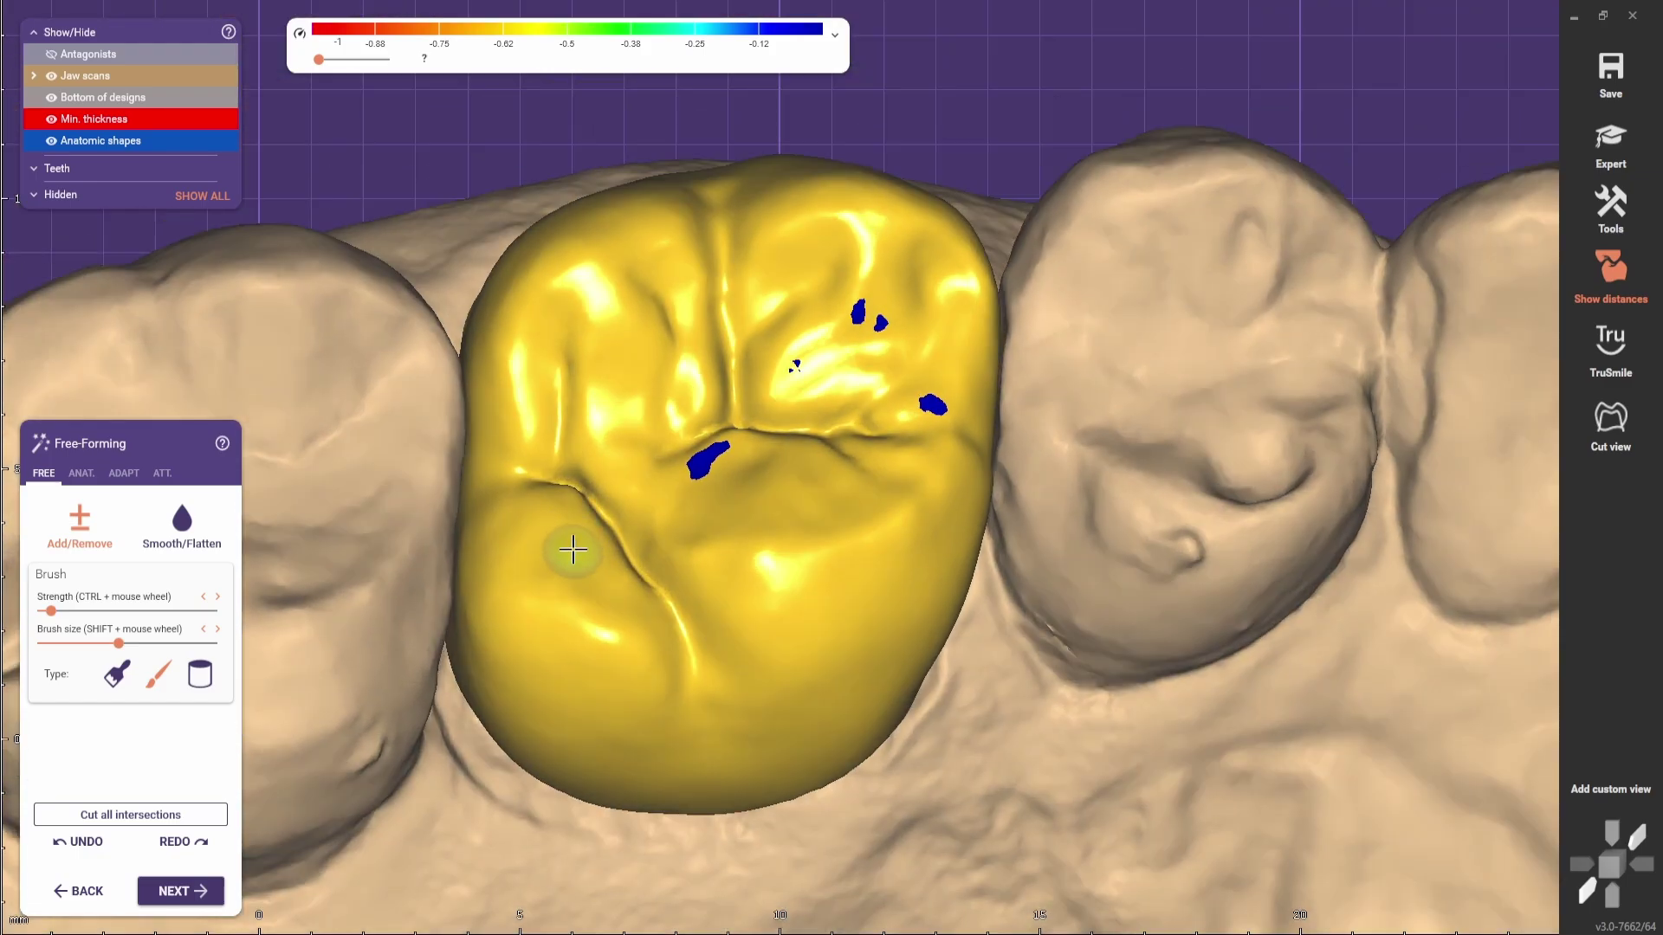
pyautogui.scroll(-3, 580, 550)
pyautogui.moveTo(578, 485); pyautogui.dragTo(575, 549, button='right')
pyautogui.scroll(2, 622, 445)
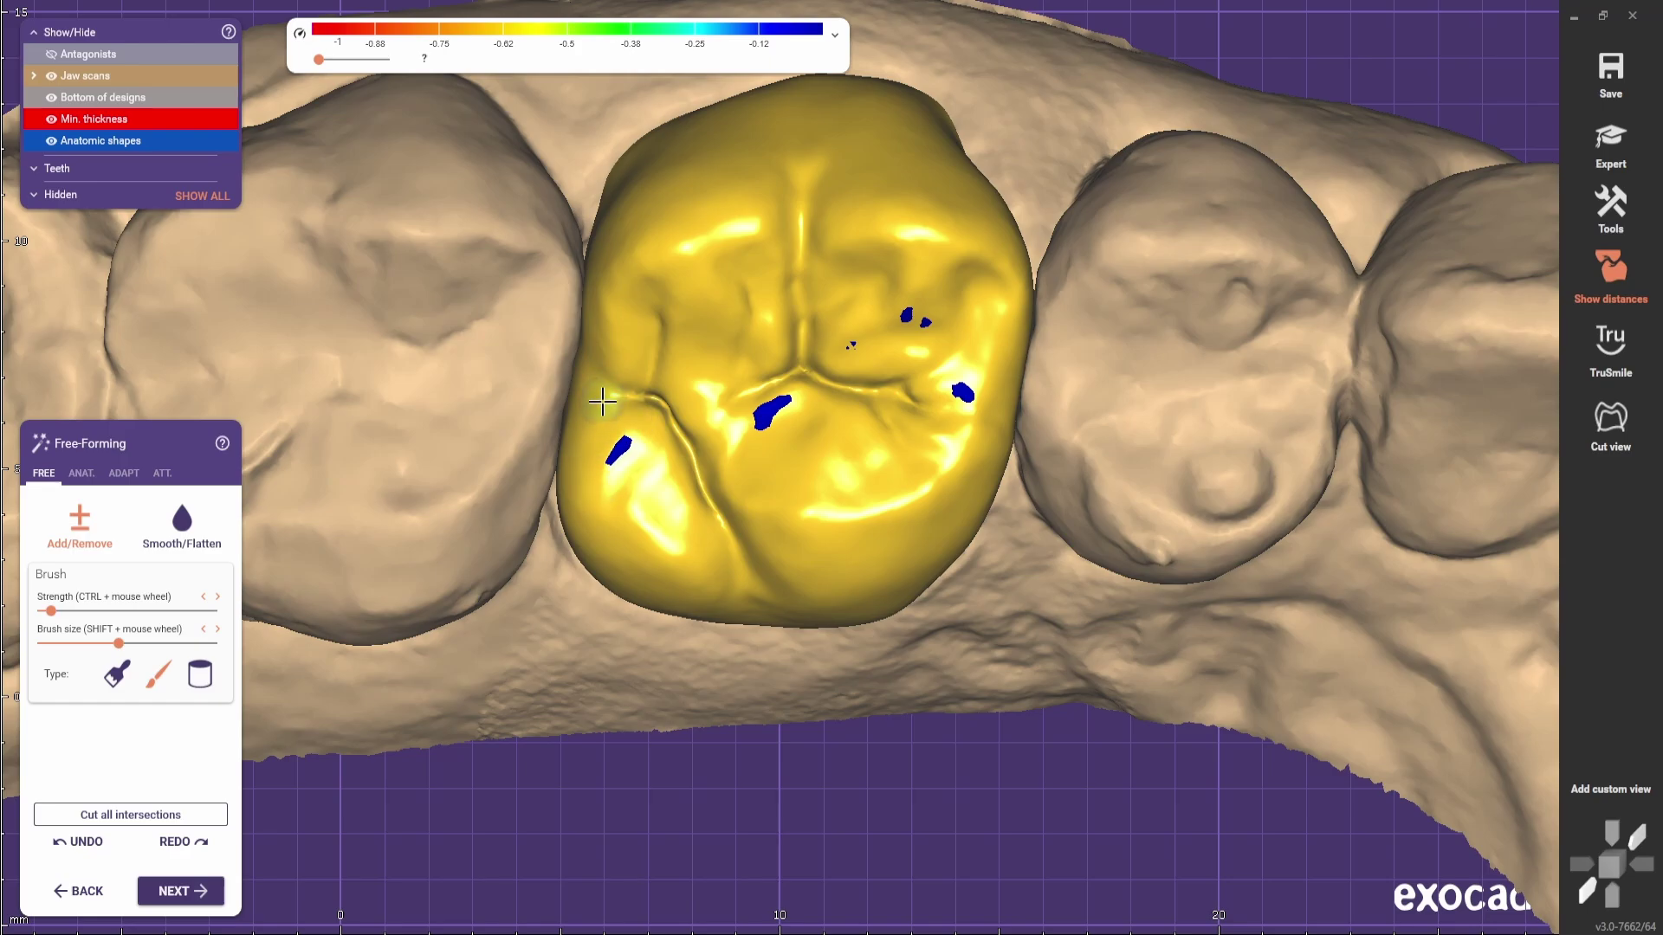
pyautogui.scroll(-3, 693, 269)
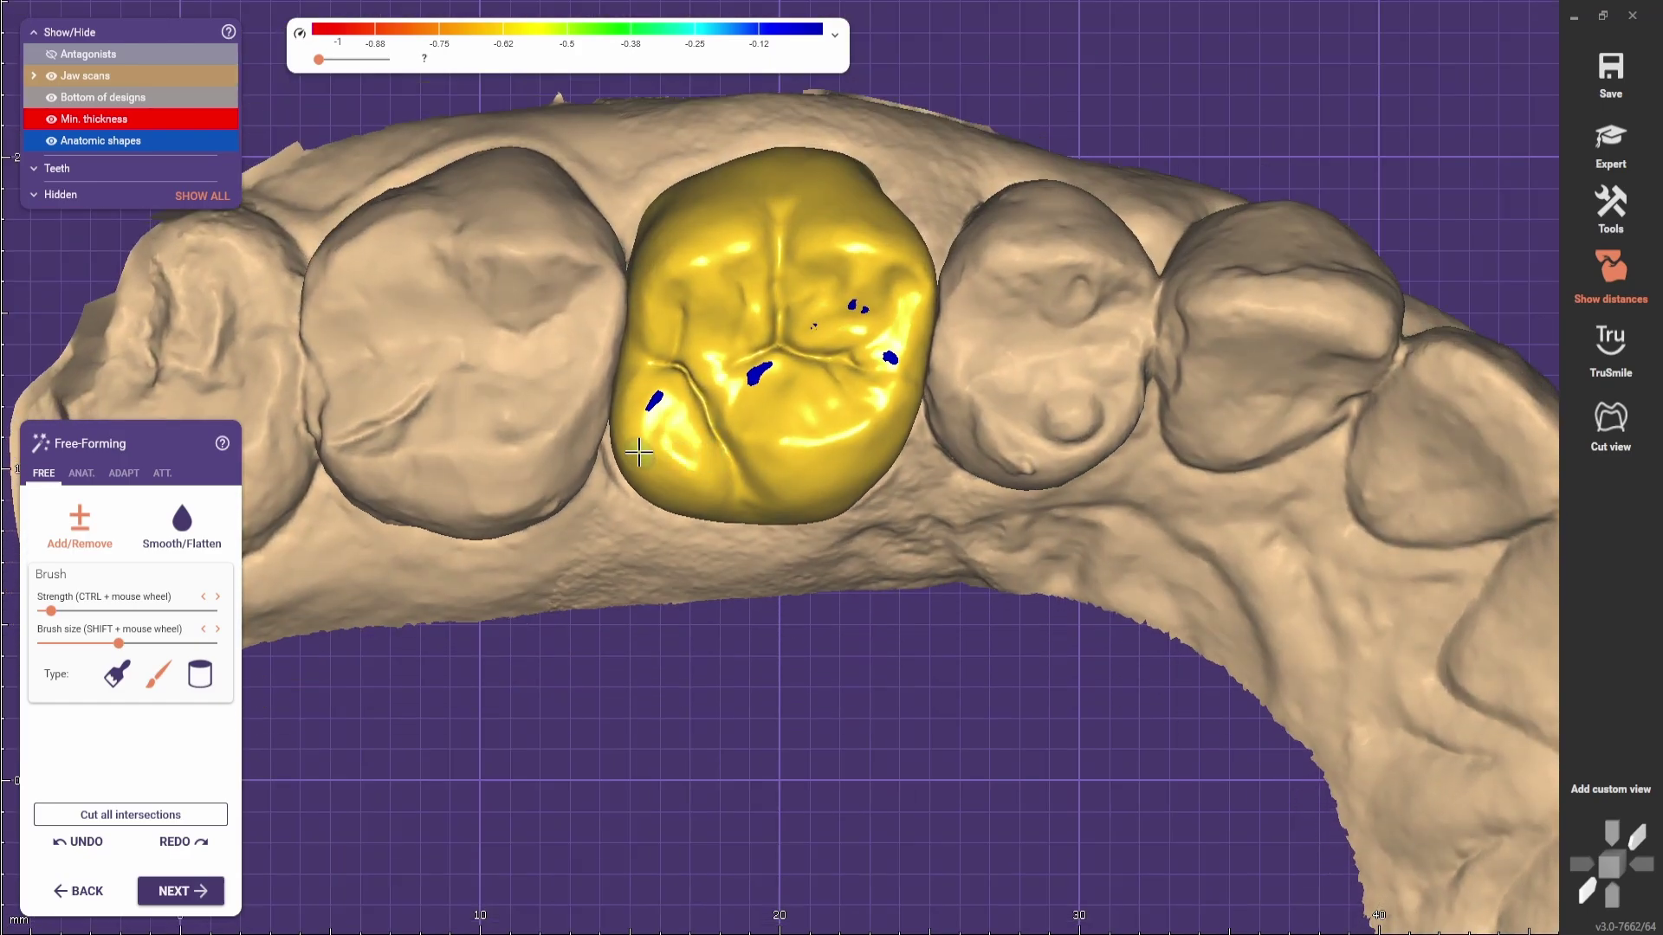
# - Sculpt a subtle accessory relief on the mesiopalatal cusp's palatal surface with the fine Add/Remove brush at slightly higher strength
pyautogui.moveTo(639, 451); pyautogui.dragTo(910, 750, button='right')
pyautogui.scroll(3, 973, 568)
pyautogui.moveTo(910, 750); pyautogui.dragTo(1037, 541, button='middle')
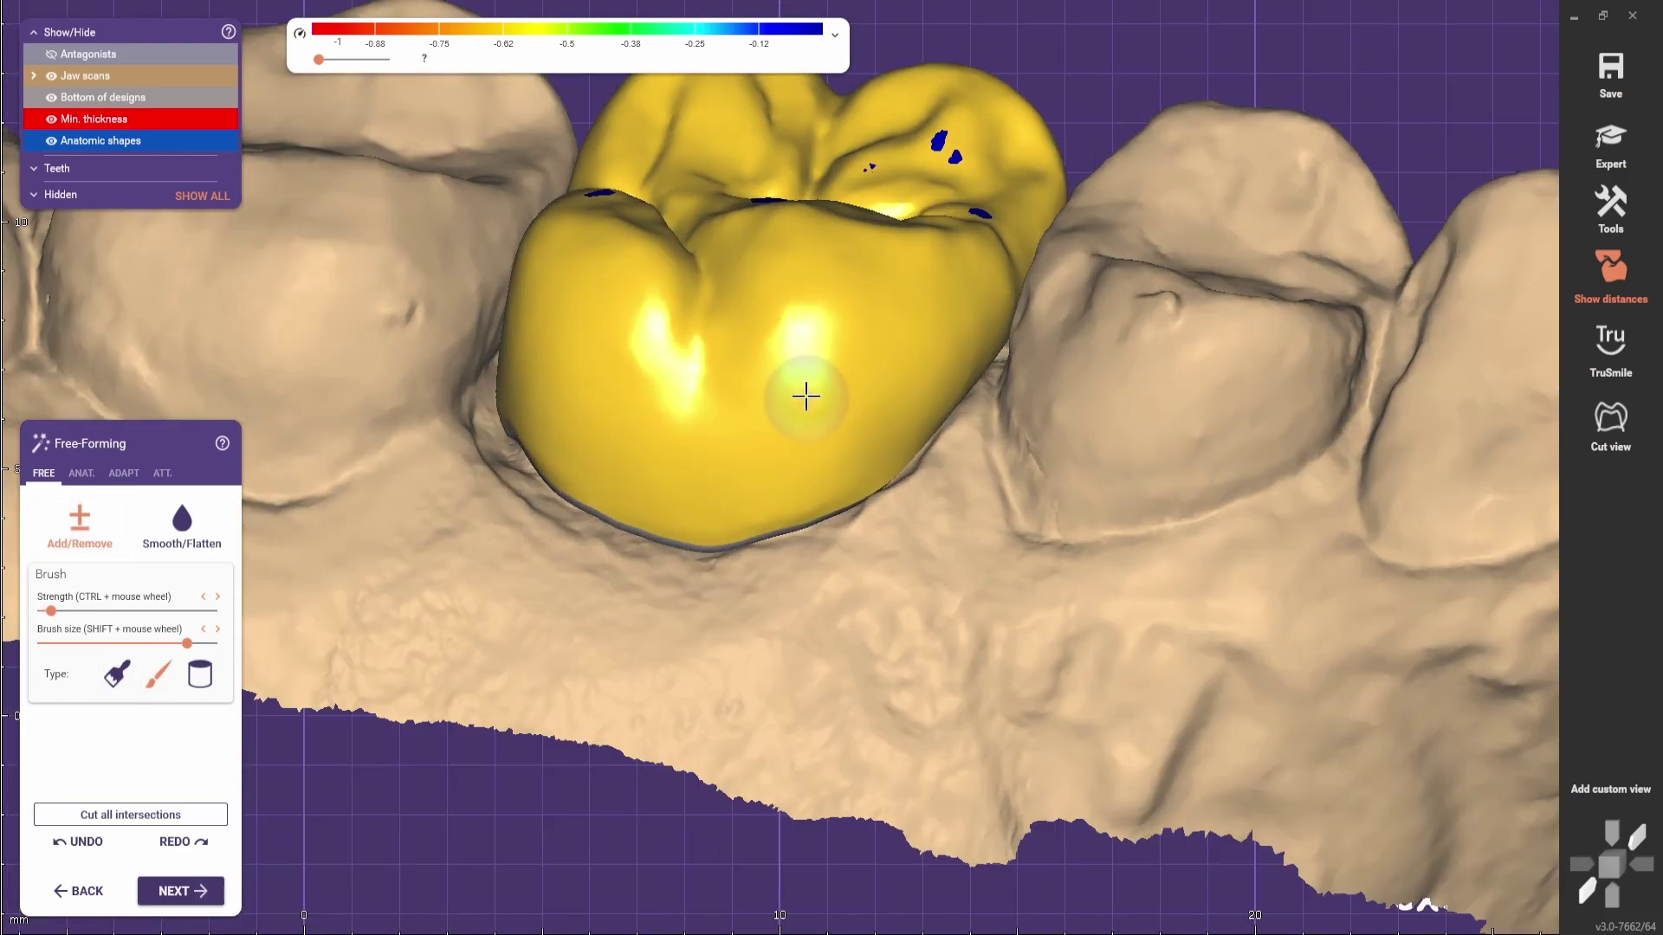
pyautogui.keyDown('shift'); pyautogui.scroll(-4, 816, 401); pyautogui.keyUp('shift')
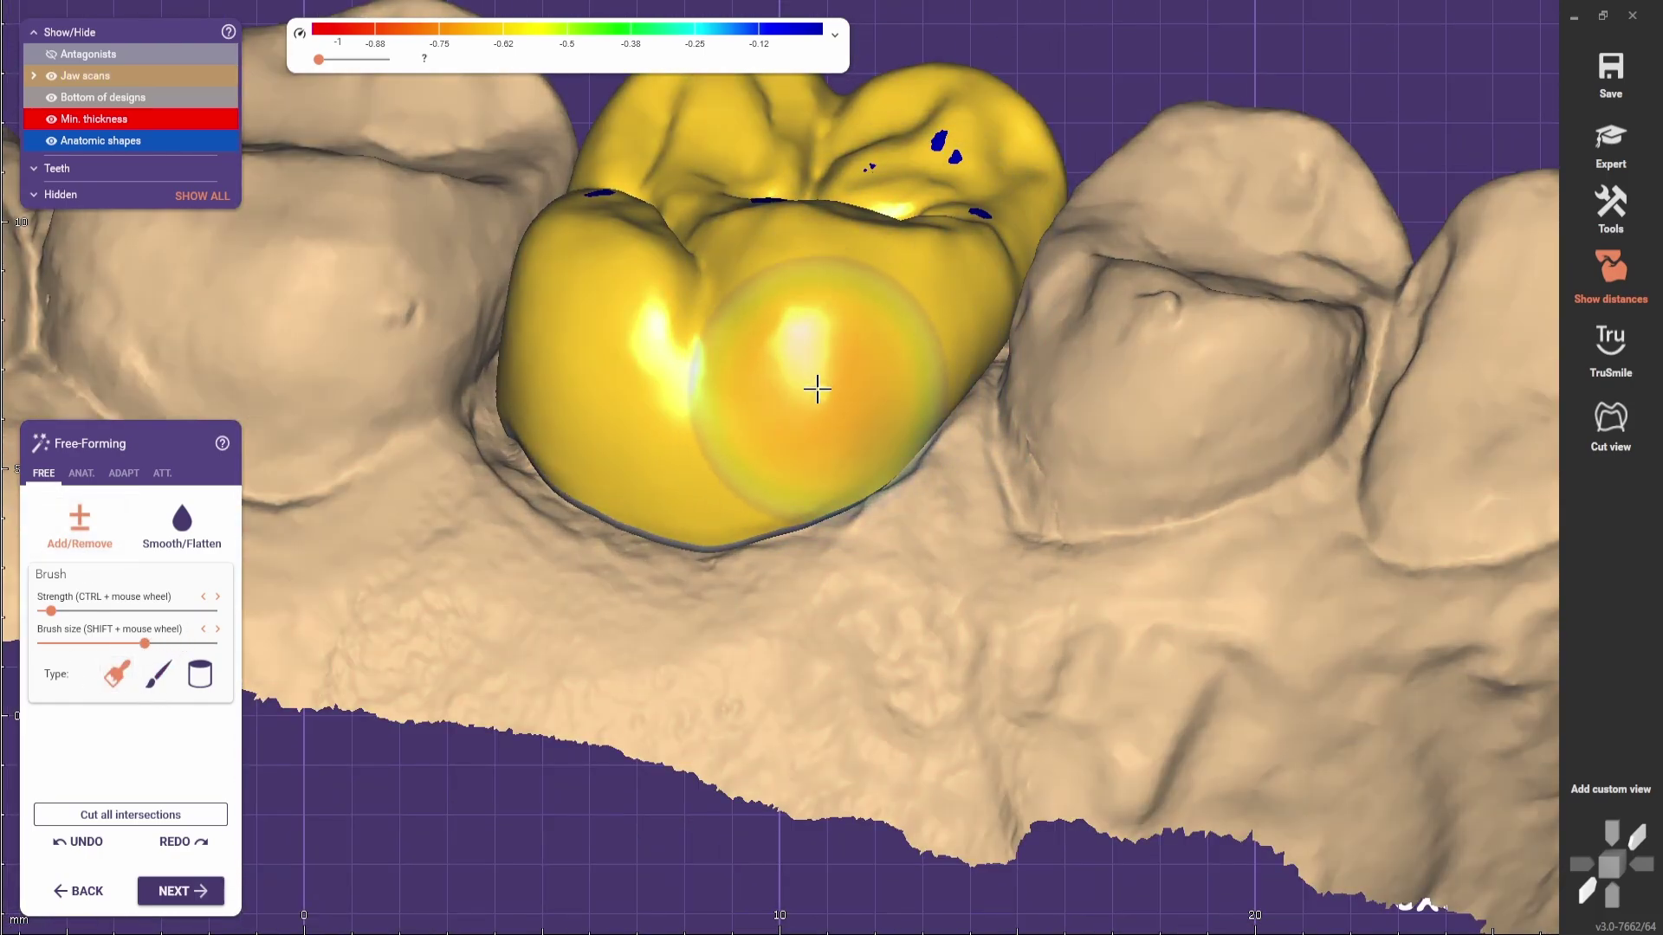
pyautogui.click(159, 674)
pyautogui.keyDown('shift'); pyautogui.scroll(1, 802, 377); pyautogui.keyUp('shift')
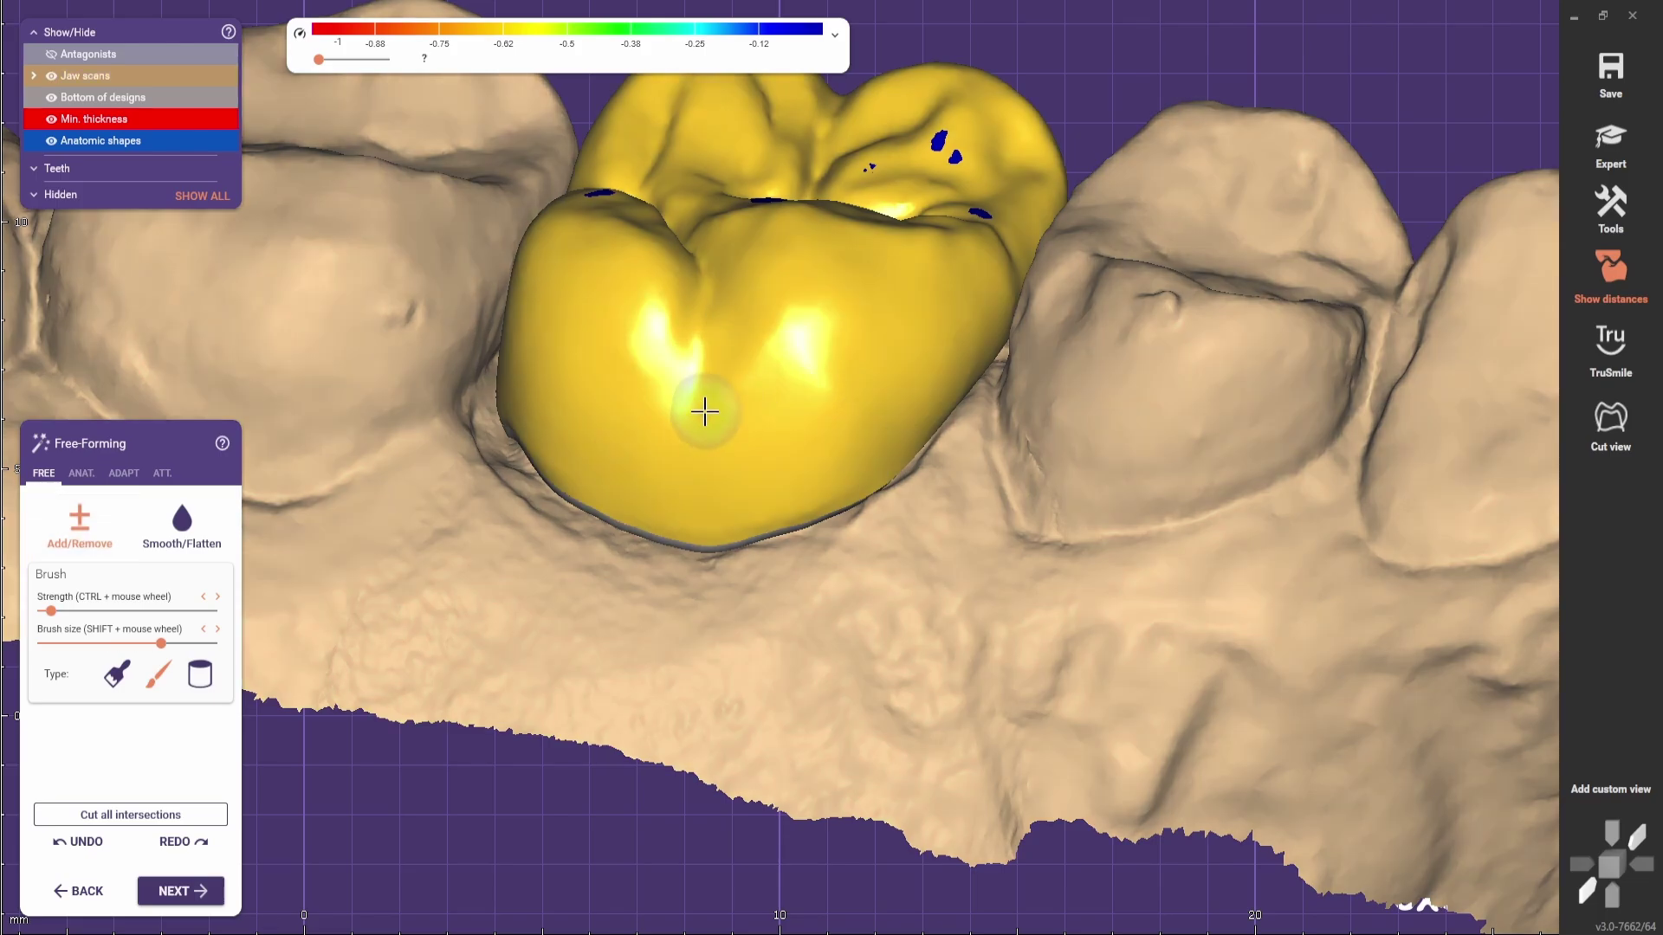
pyautogui.keyDown('ctrl'); pyautogui.scroll(2, 724, 394); pyautogui.keyUp('ctrl')
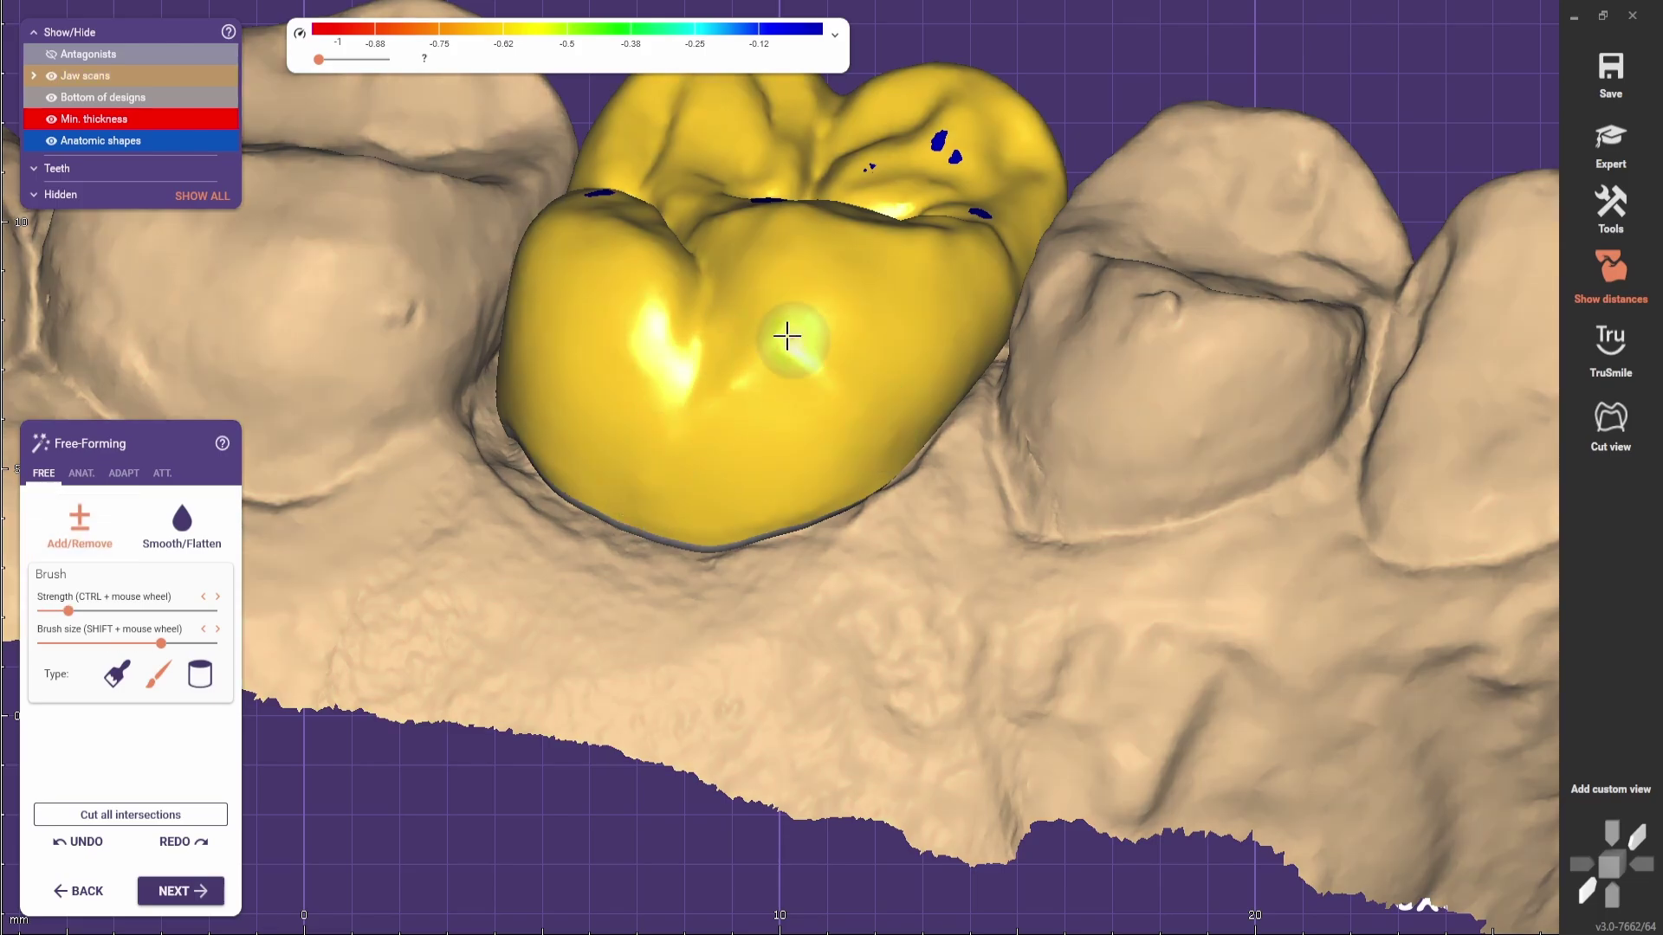
# - Reshape the lower palatal surface around the palatal fissure with Add/Remove at the largest brush size, and smooth it with the broad brush type
pyautogui.scroll(-5, 836, 392)
pyautogui.moveTo(836, 392); pyautogui.dragTo(802, 457, button='right')
pyautogui.scroll(4, 801, 456)
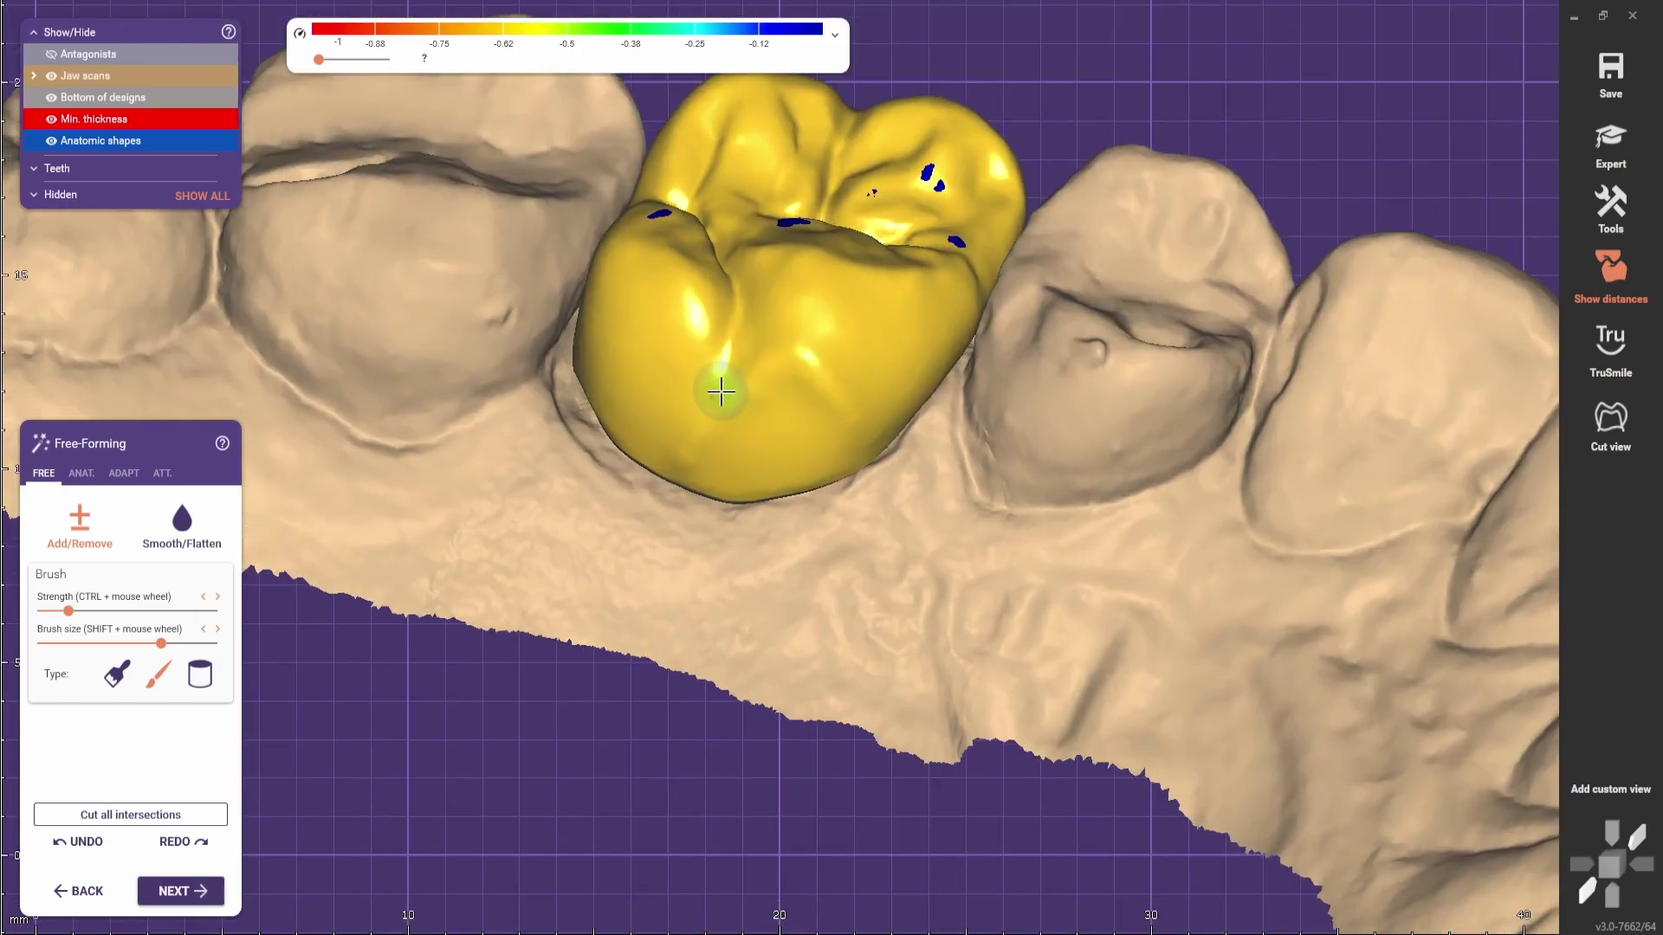
pyautogui.keyDown('shift'); pyautogui.scroll(4, 768, 435); pyautogui.keyUp('shift')
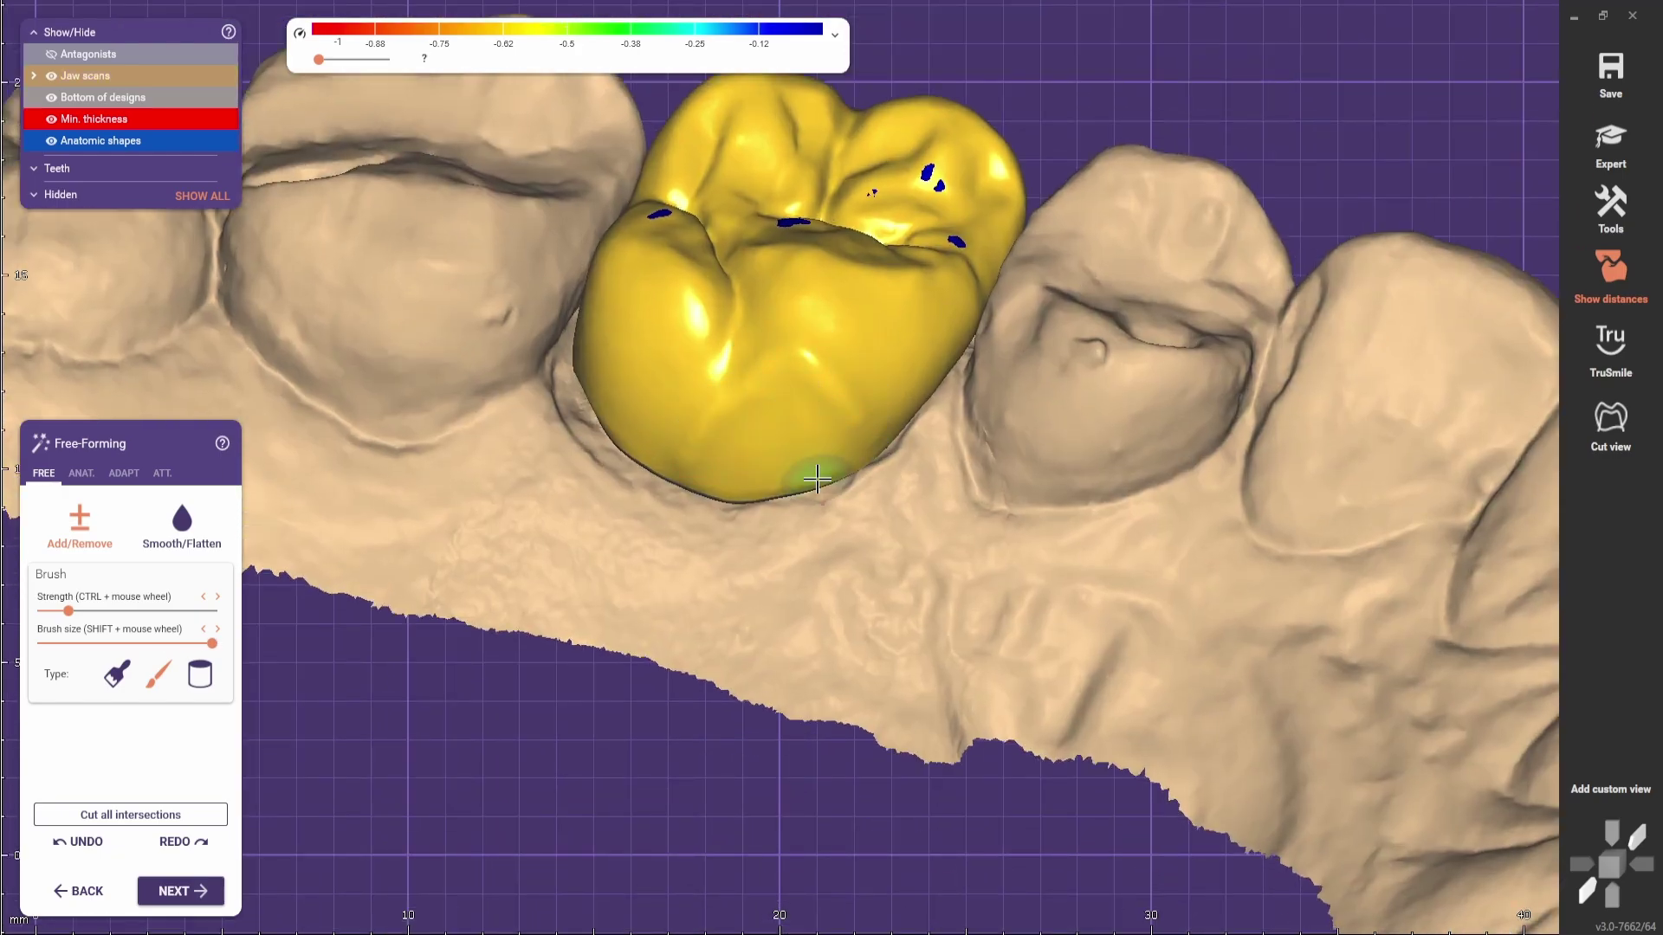
pyautogui.click(116, 674)
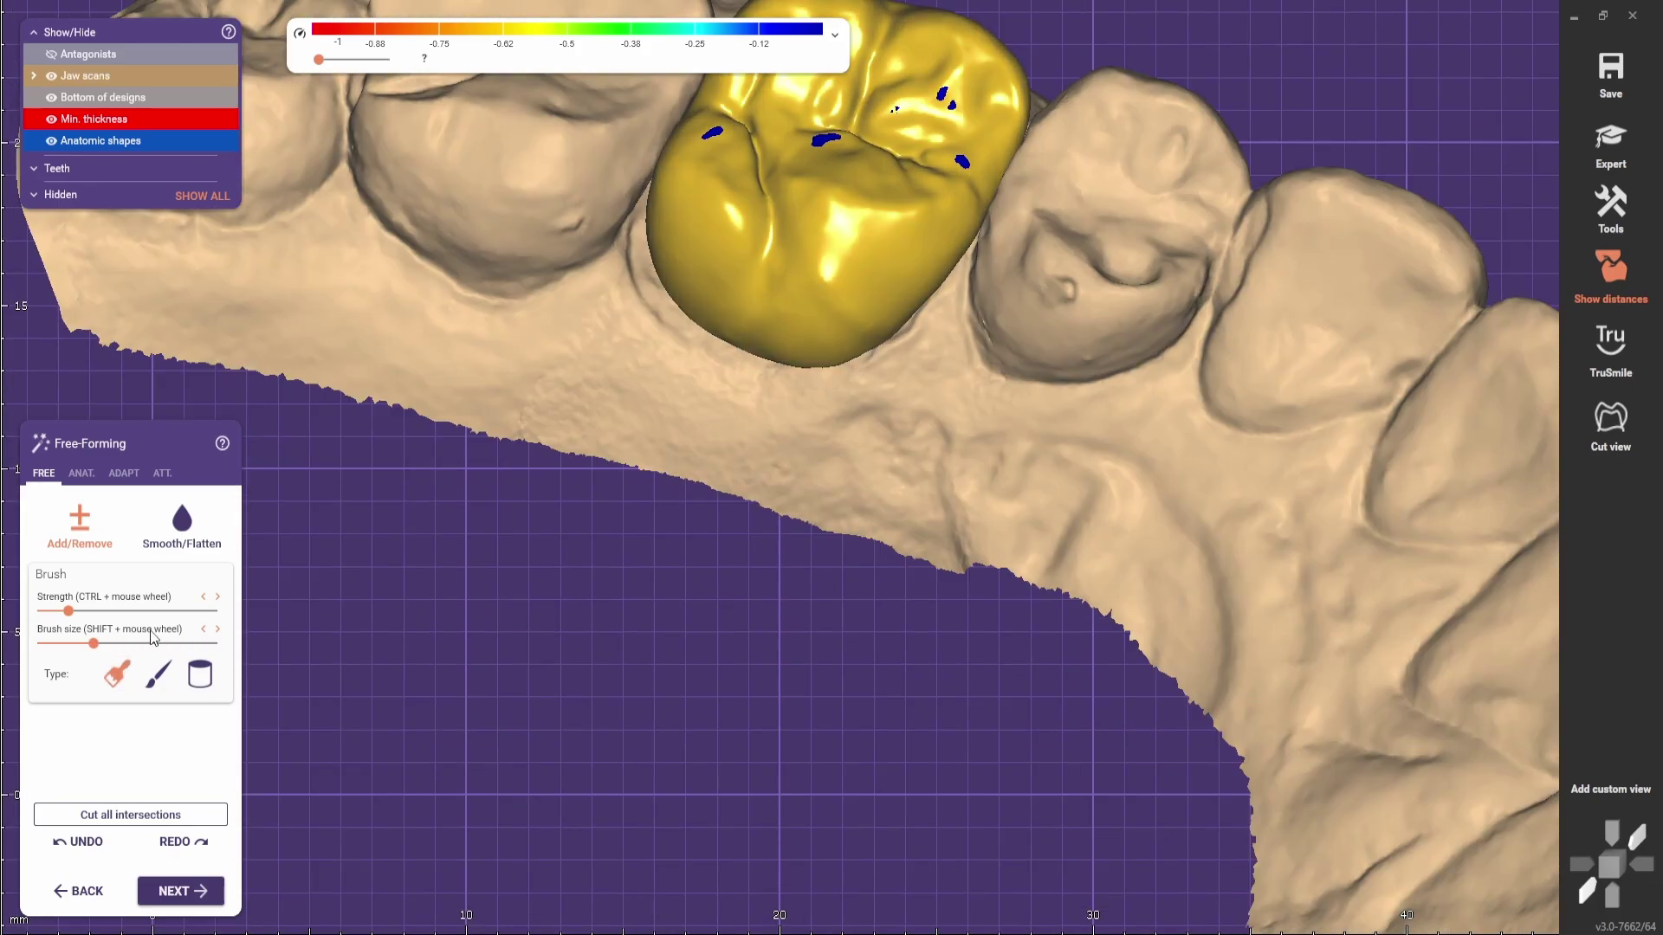
pyautogui.click(181, 528)
pyautogui.scroll(2, 773, 363)
# - Define the accessory bulge on the mesiopalatal cusp's palatal surface with the fine Add/Remove brush at a reduced size
pyautogui.click(159, 673)
pyautogui.click(67, 547)
pyautogui.scroll(2, 828, 254)
pyautogui.keyDown('shift'); pyautogui.scroll(-5, 828, 255); pyautogui.keyUp('shift')
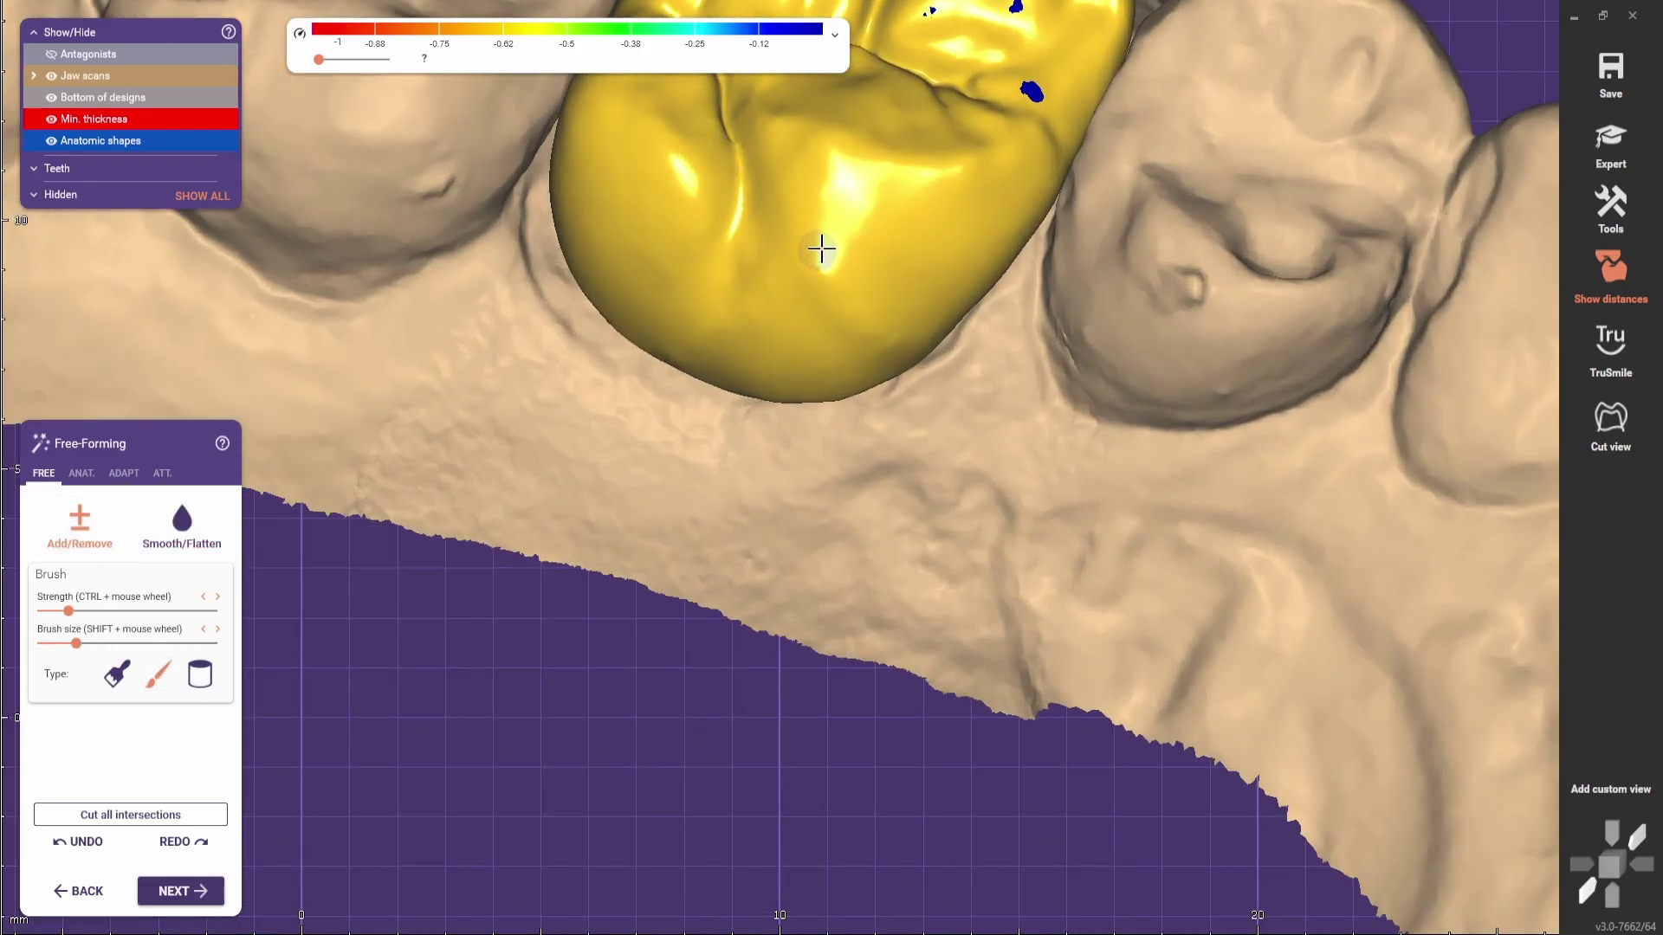
pyautogui.scroll(-4, 609, 310)
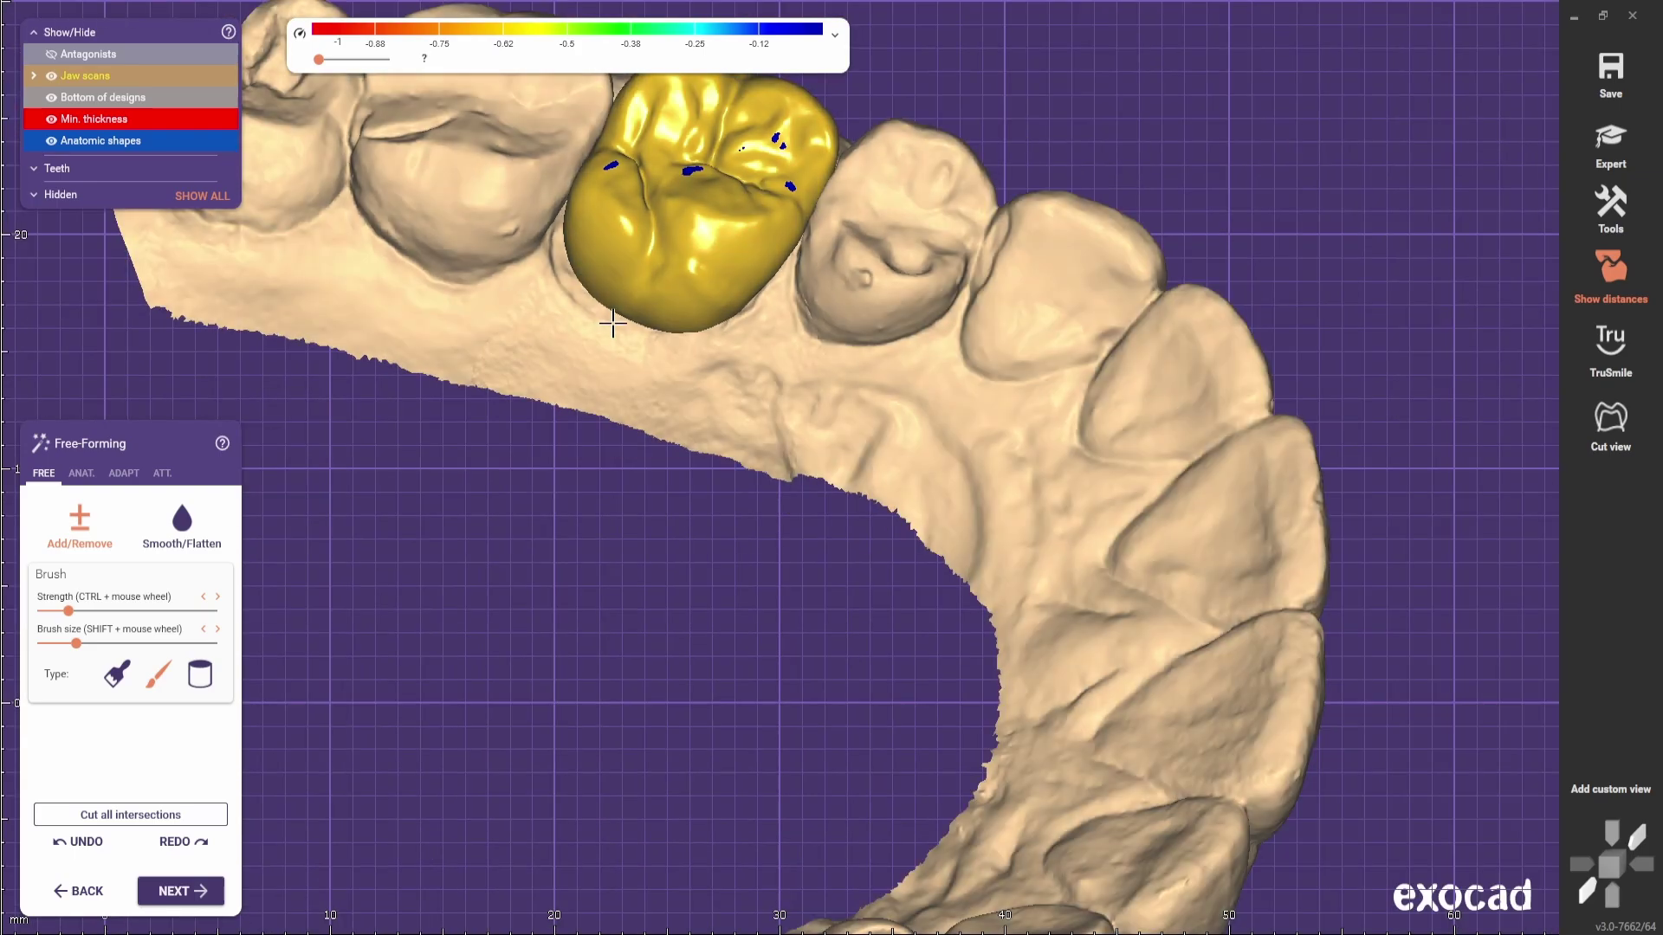
pyautogui.moveTo(613, 323); pyautogui.dragTo(783, 382, button='right')
pyautogui.scroll(2, 849, 272)
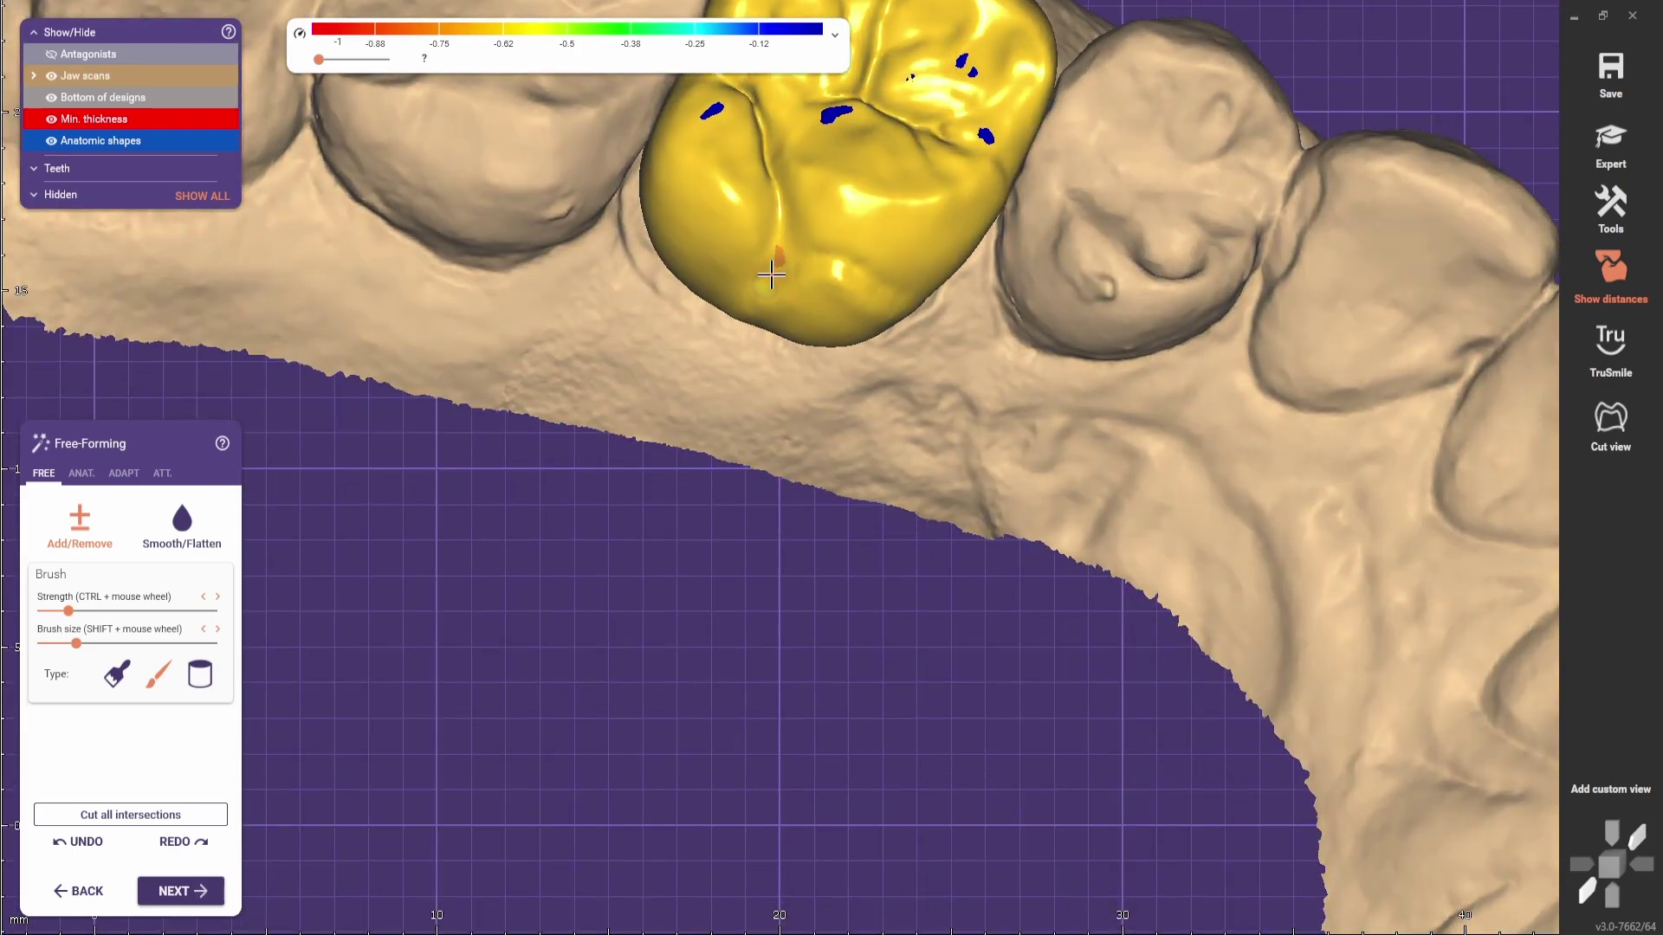
# - Deepen the groove between the palatal fissure's end and the accessory bulge with the fine Add/Remove brush enlarged to its maximum size
pyautogui.scroll(3, 770, 275)
pyautogui.keyDown('shift'); pyautogui.scroll(4, 783, 211); pyautogui.keyUp('shift')
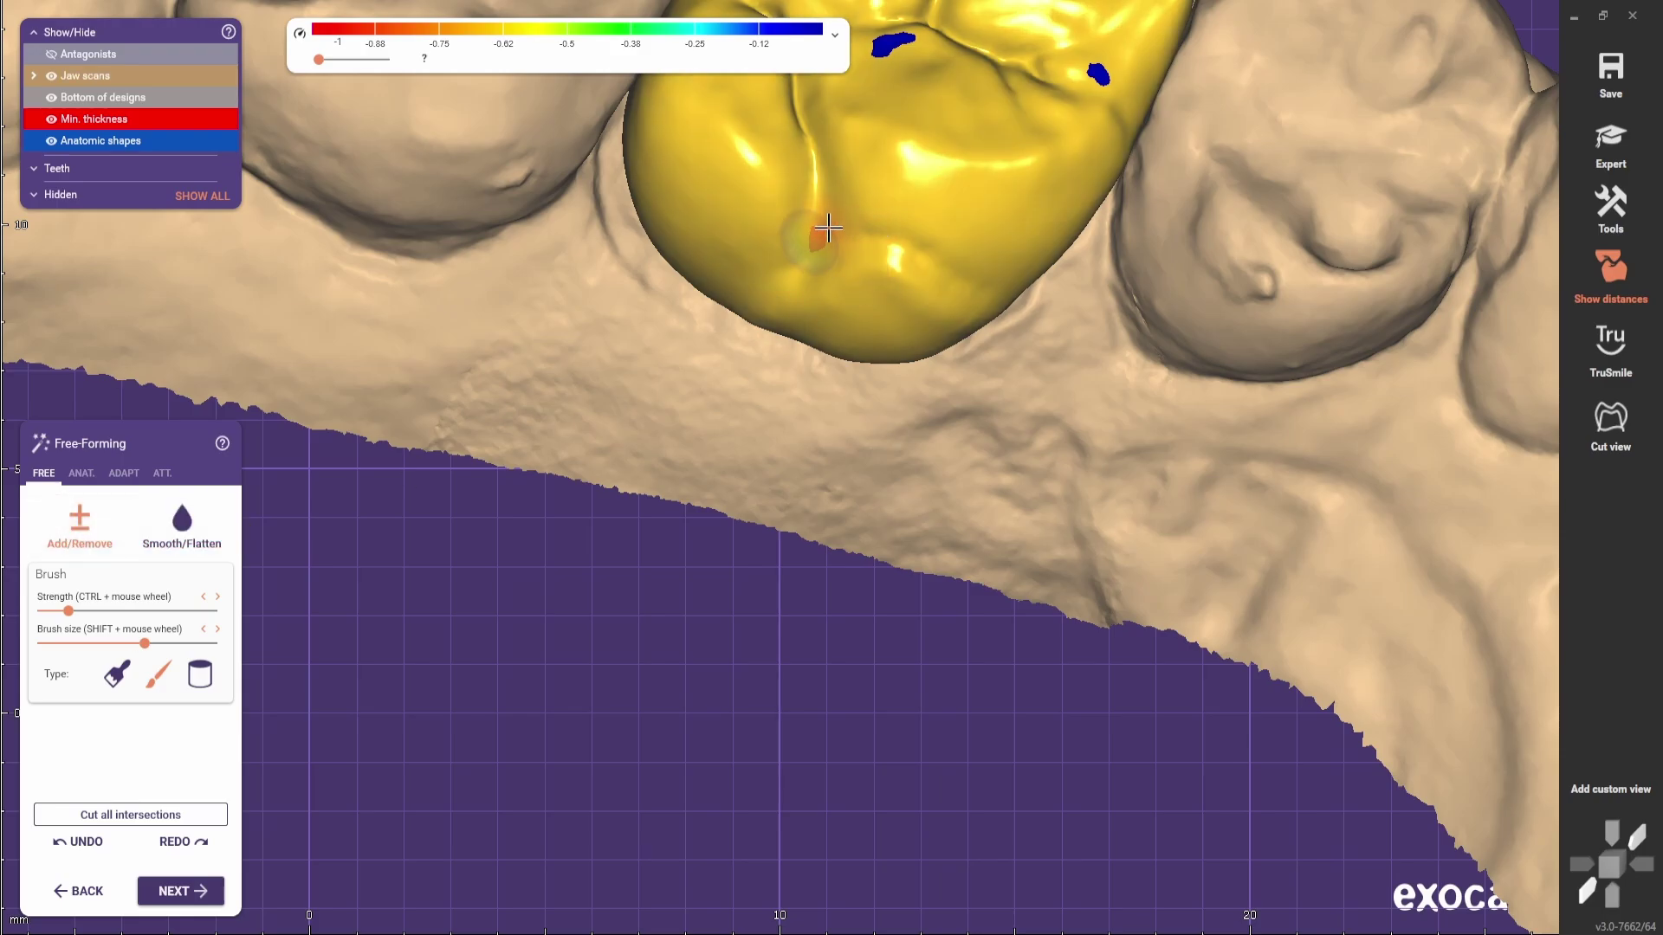
pyautogui.keyDown('shift'); pyautogui.scroll(3, 892, 305); pyautogui.keyUp('shift')
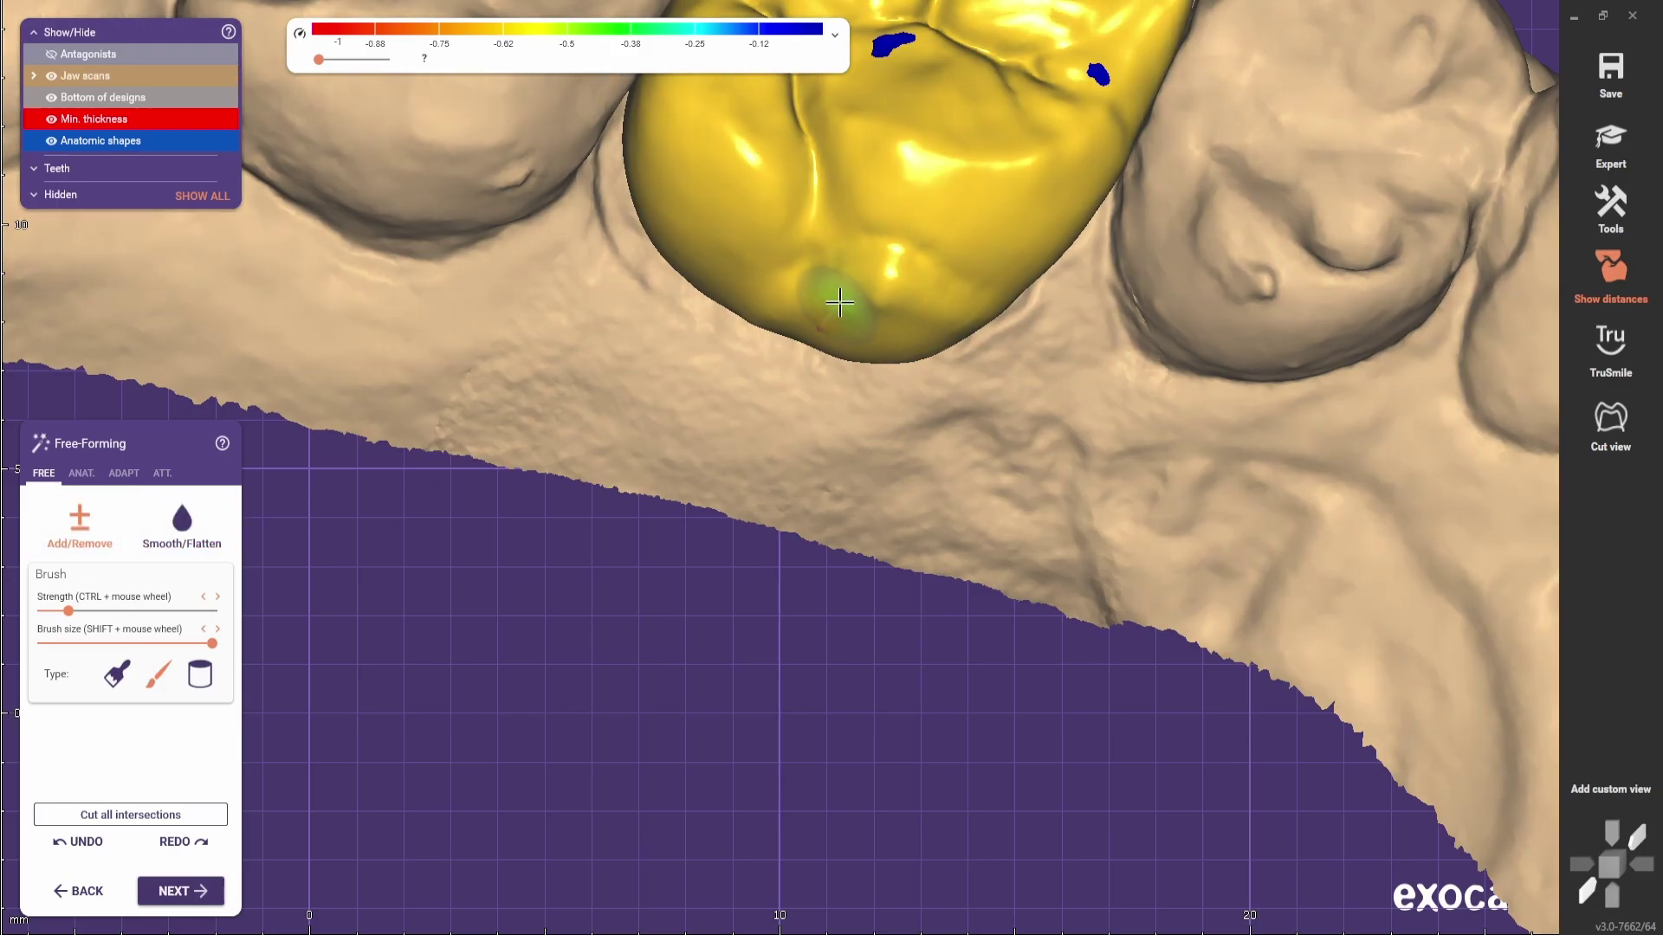
pyautogui.scroll(-4, 774, 322)
pyautogui.moveTo(627, 341); pyautogui.dragTo(750, 356, button='right')
pyautogui.scroll(3, 472, 434)
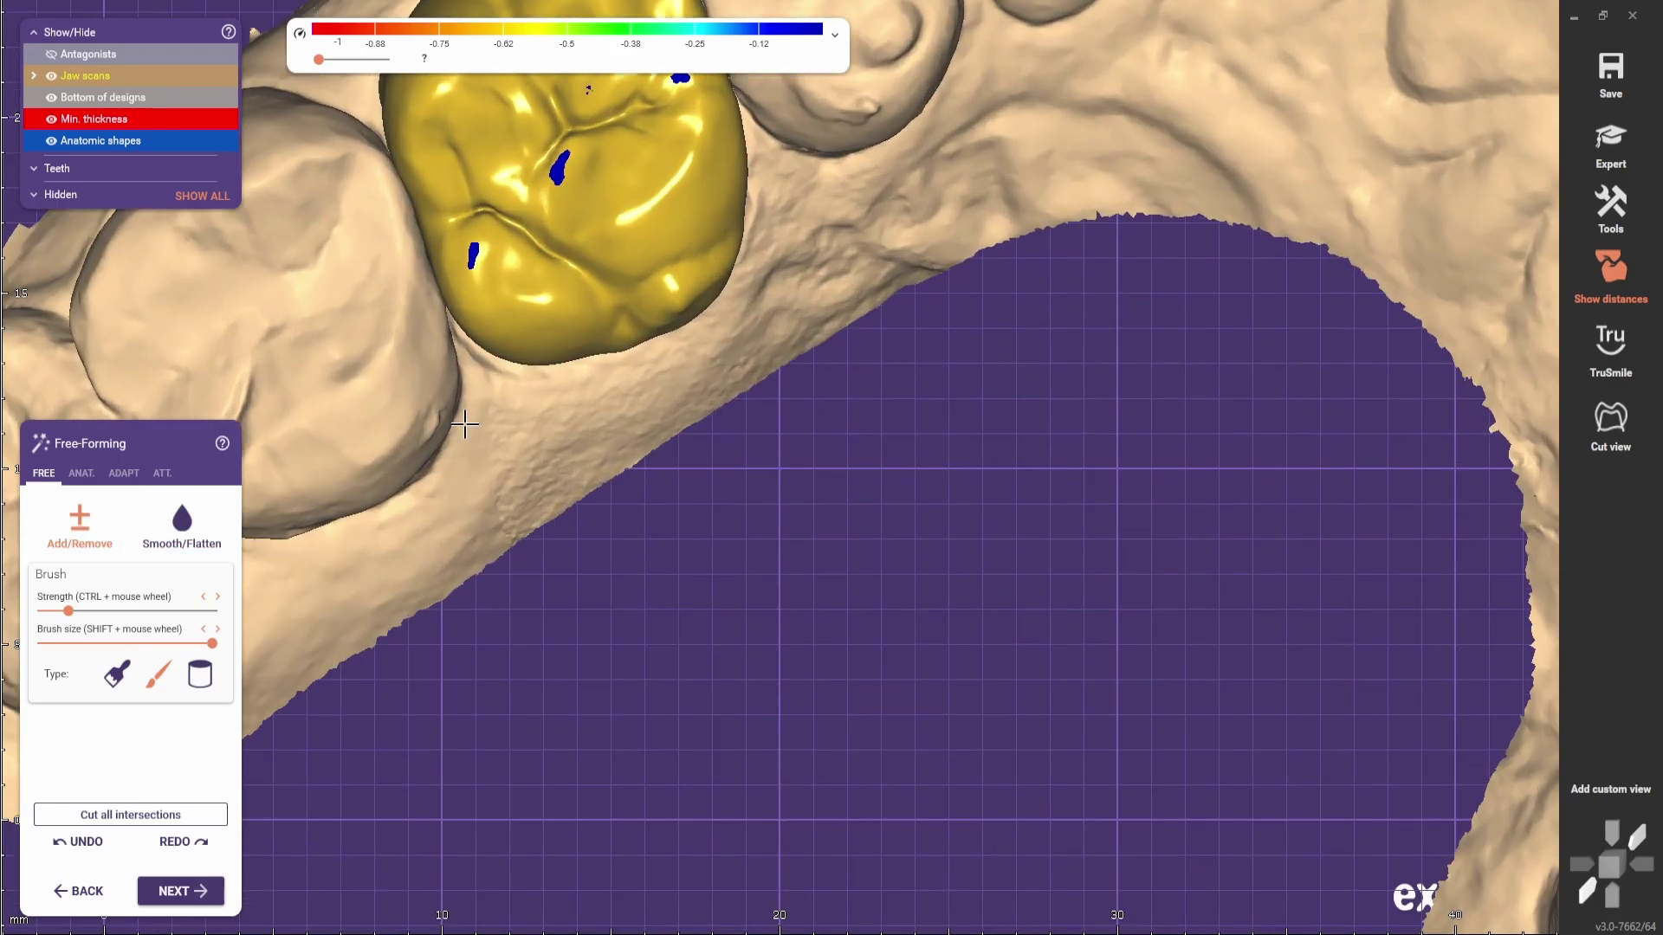
# - Smooth the crown's lower palatal surface with Smooth/Flatten, using the broad brush type at a medium size
pyautogui.moveTo(570, 450); pyautogui.dragTo(665, 391, button='right')
pyautogui.click(182, 528)
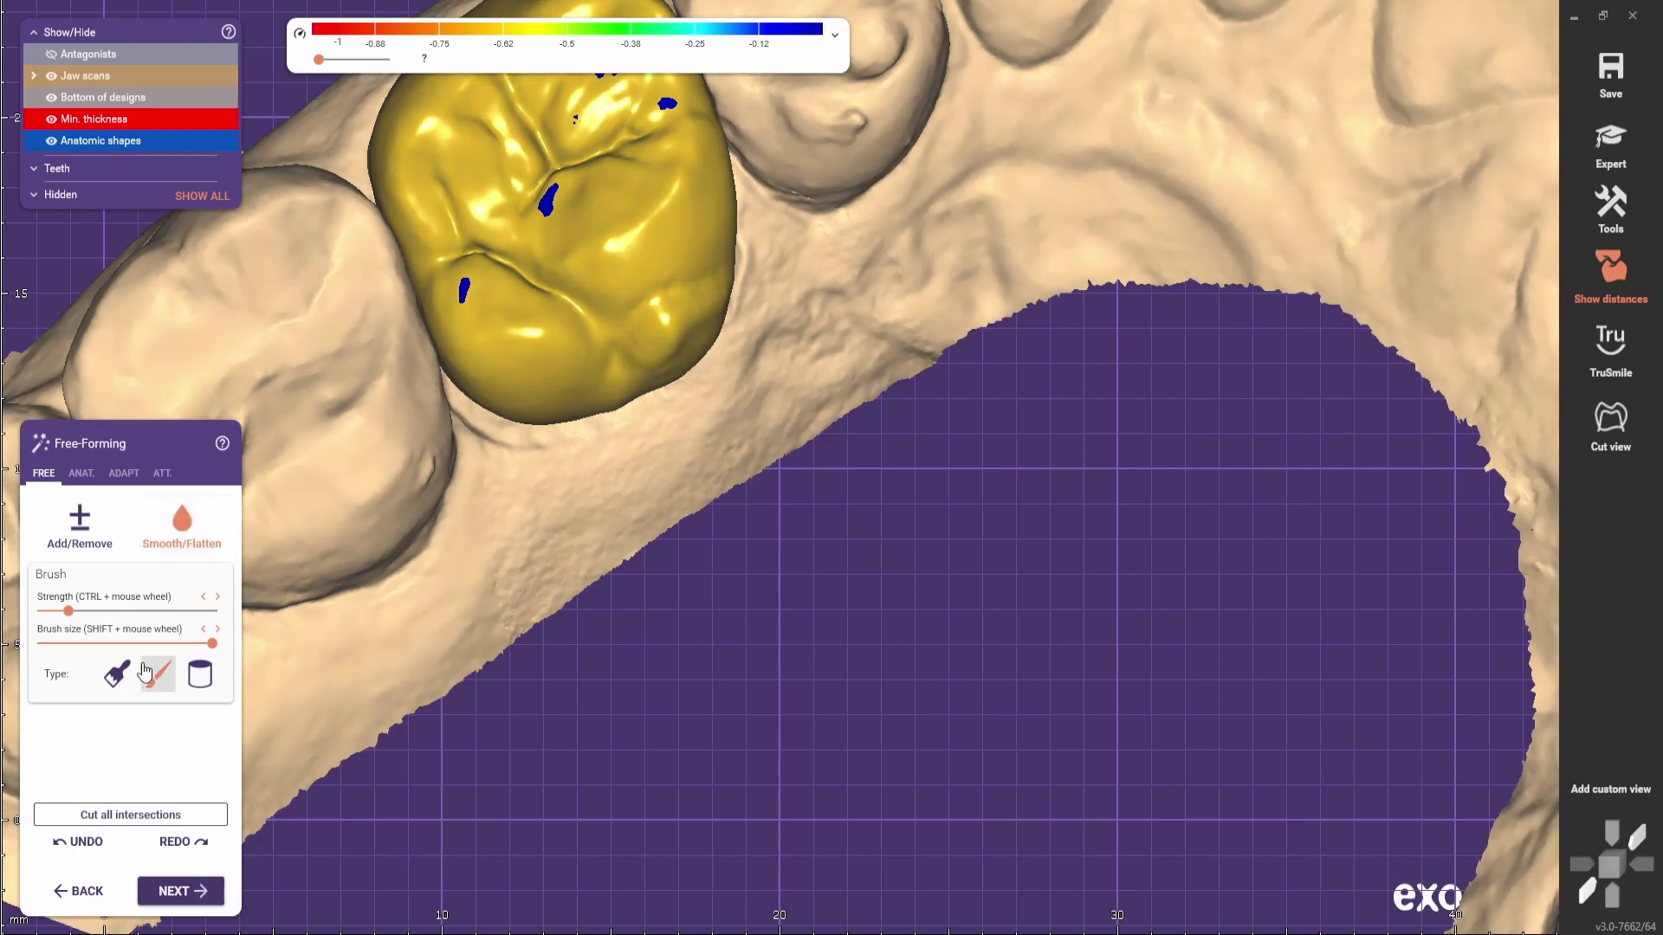
pyautogui.click(119, 674)
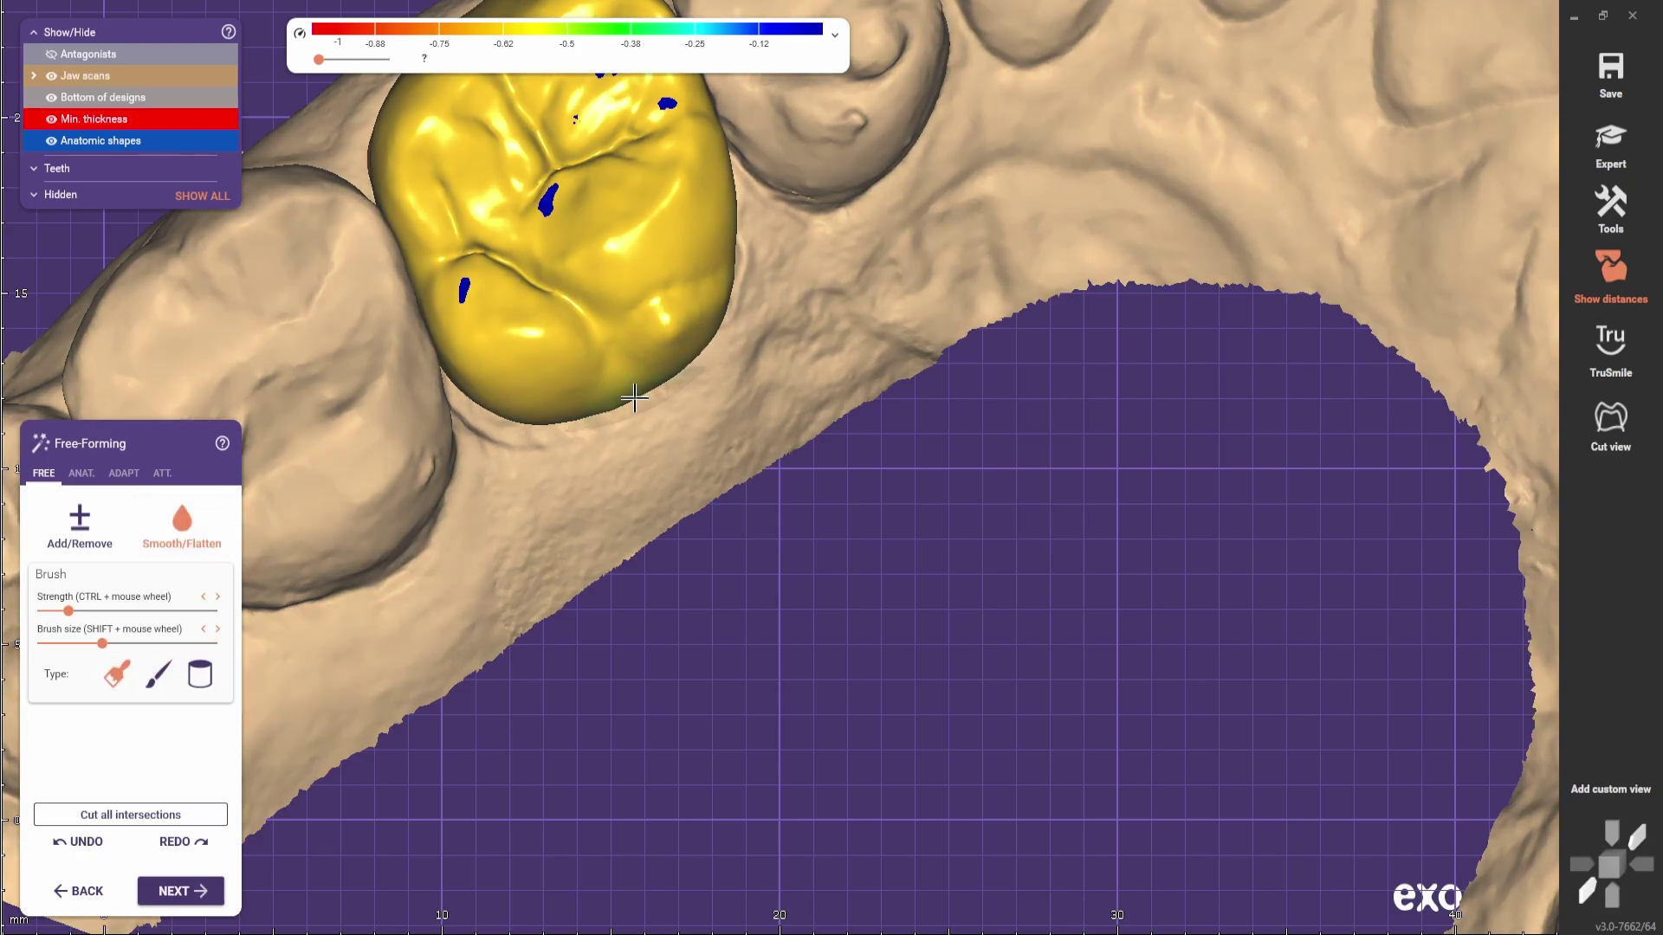
pyautogui.scroll(-3, 636, 405)
pyautogui.moveTo(641, 420)
pyautogui.mouseDown(button='right')
pyautogui.moveTo(683, 479)
pyautogui.moveTo(963, 498)
pyautogui.mouseUp(button='right')
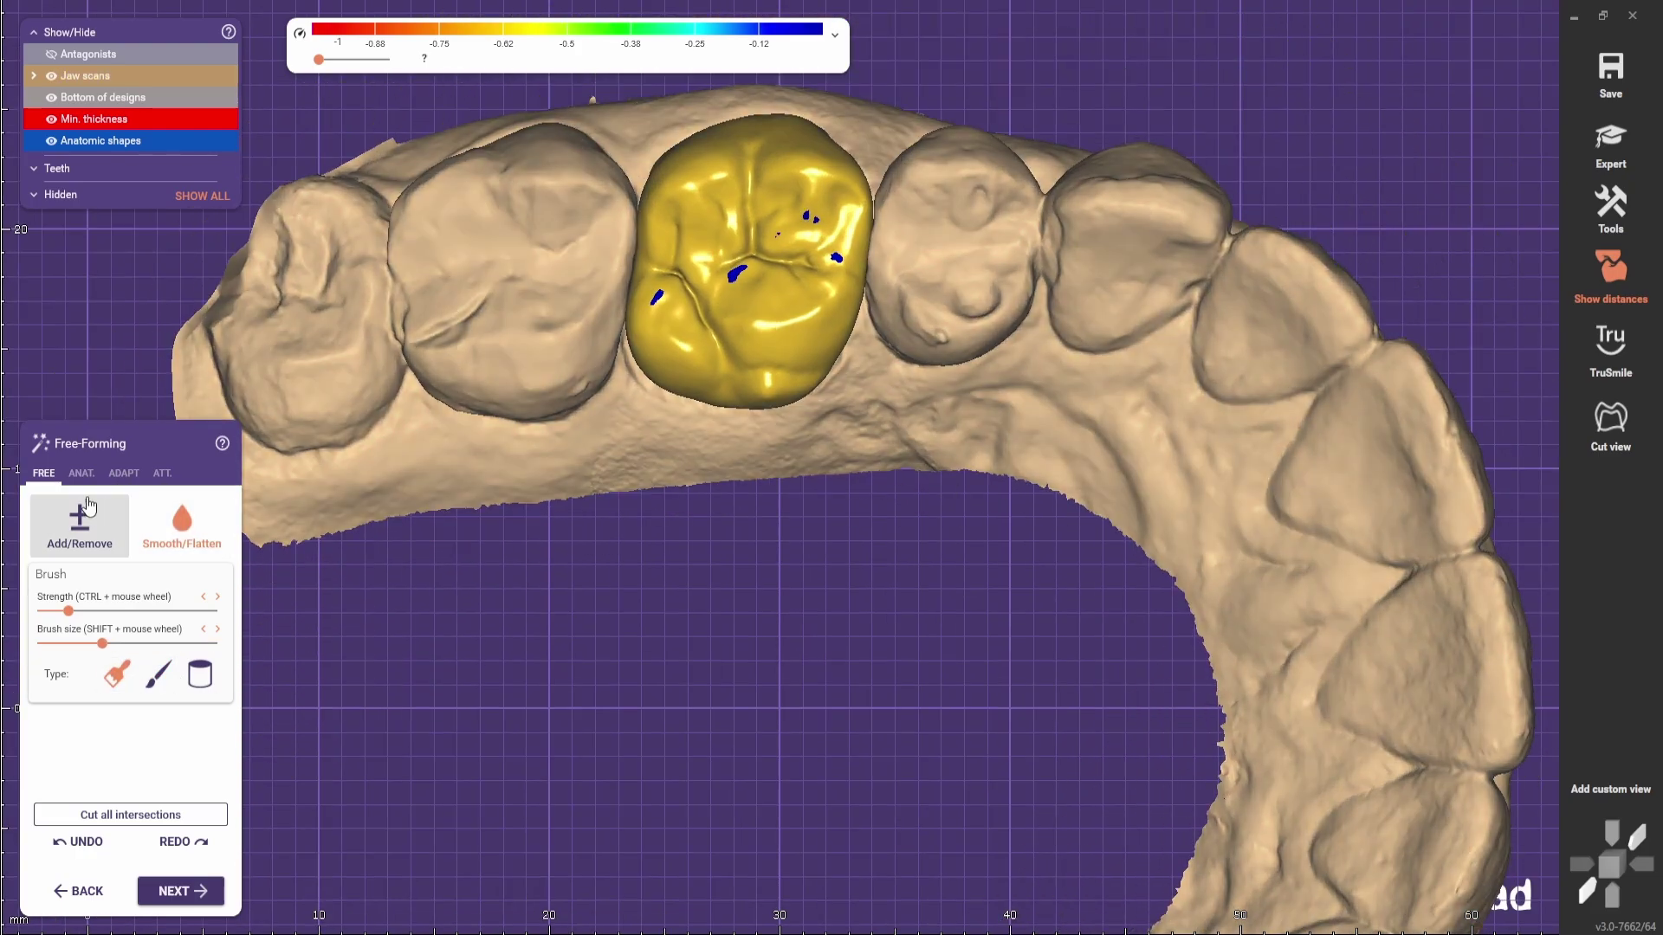
# - Refine the palatal cusps and the marginal ridge with the anatomic Cusps and Ridge presets
pyautogui.click(82, 475)
pyautogui.click(69, 556)
pyautogui.scroll(3, 646, 374)
pyautogui.moveTo(829, 394); pyautogui.dragTo(917, 392, button='right')
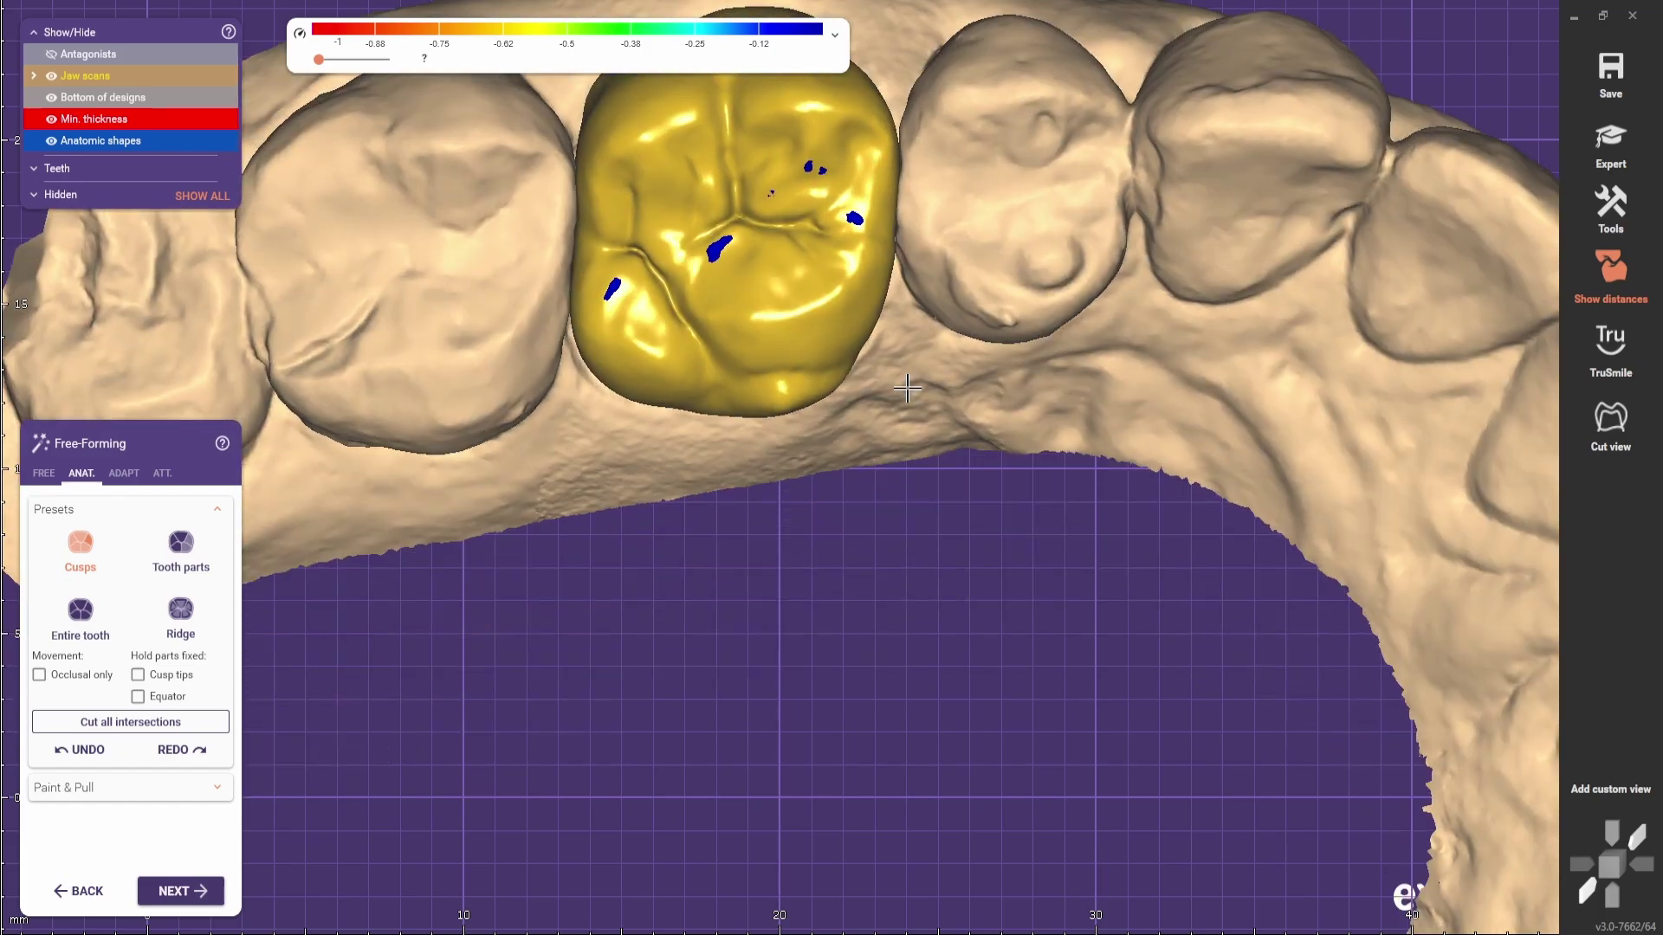
pyautogui.press('ctrl')
pyautogui.scroll(-2, 797, 505)
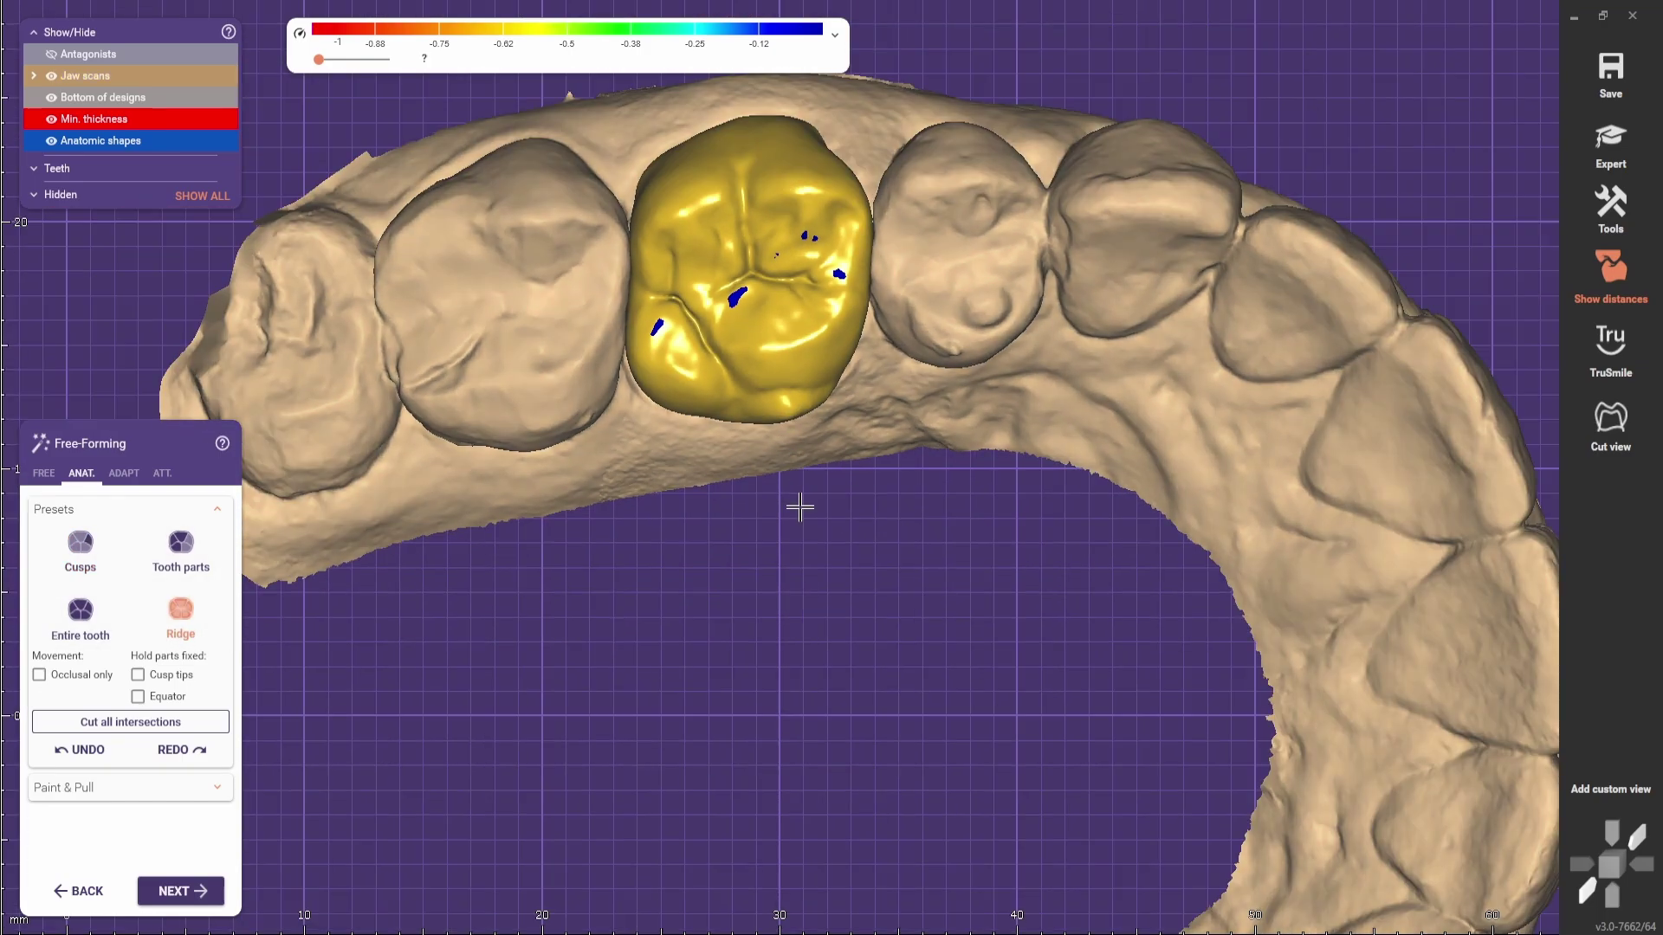
pyautogui.moveTo(797, 505)
pyautogui.mouseDown(button='right')
pyautogui.moveTo(631, 577)
pyautogui.moveTo(805, 527)
pyautogui.mouseUp(button='right')
pyautogui.scroll(3, 902, 359)
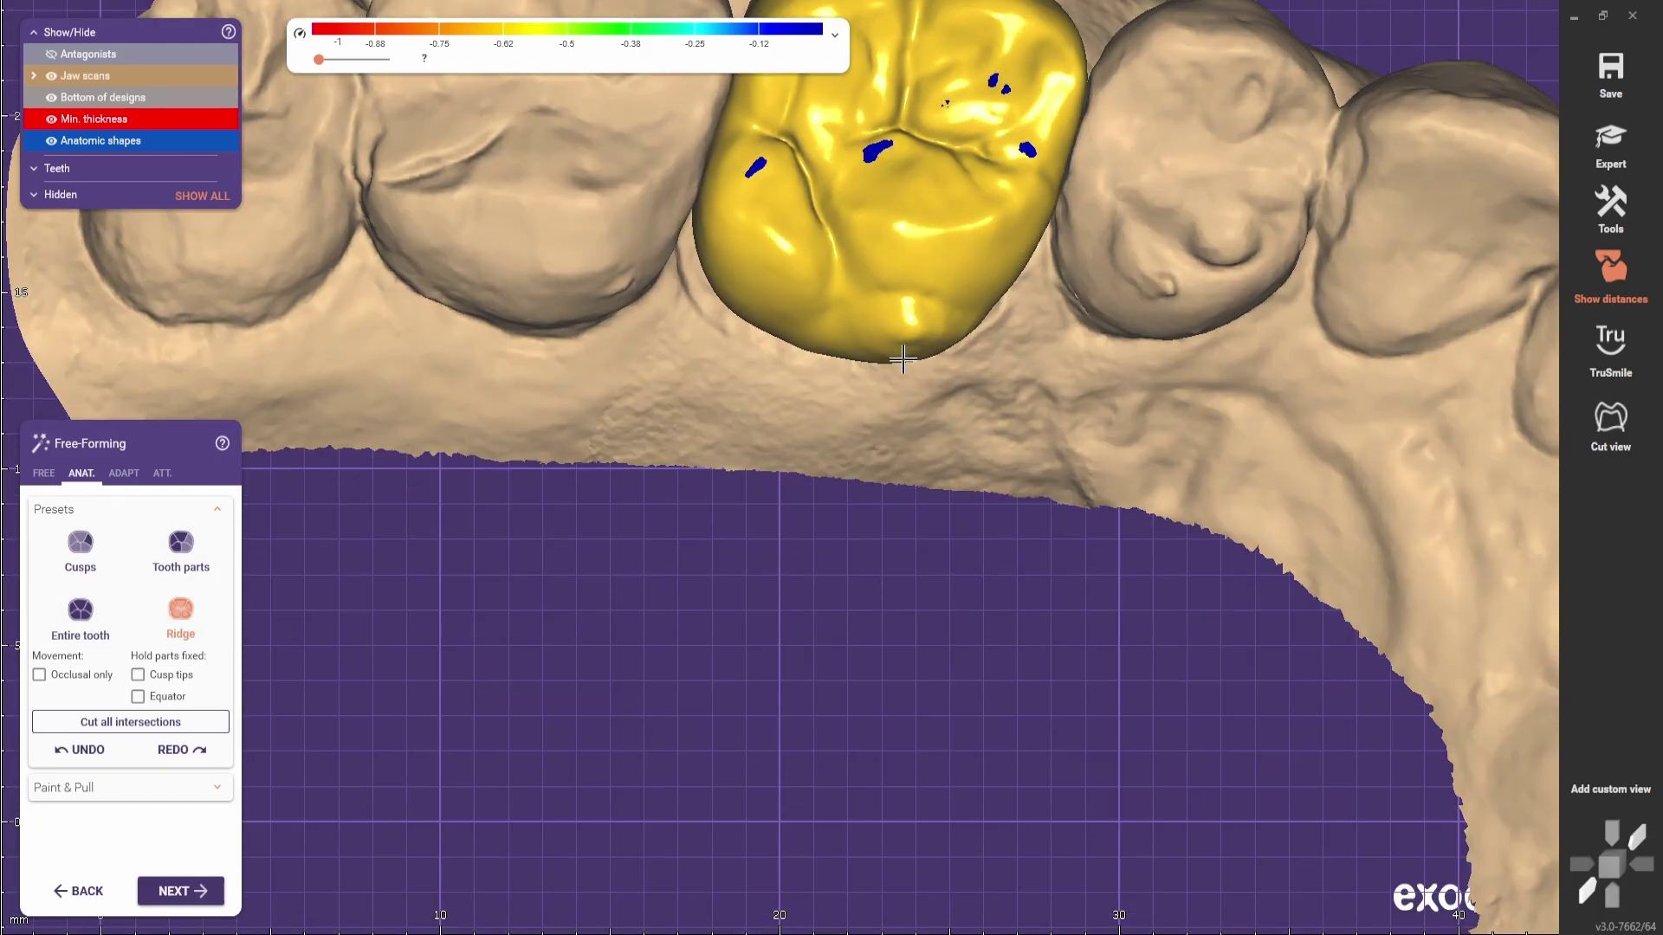
# - Smooth the palatal surface around the fissure's end with the broad Smooth/Flatten brush at its smallest size
pyautogui.click(37, 480)
pyautogui.scroll(2, 883, 459)
pyautogui.moveTo(888, 472); pyautogui.dragTo(880, 437, button='right')
pyautogui.scroll(-3, 789, 443)
pyautogui.moveTo(616, 407)
pyautogui.mouseDown(button='right')
pyautogui.moveTo(612, 434)
pyautogui.moveTo(627, 433)
pyautogui.mouseUp(button='right')
pyautogui.scroll(2, 631, 379)
pyautogui.keyDown('shift'); pyautogui.scroll(-3, 629, 377); pyautogui.keyUp('shift')
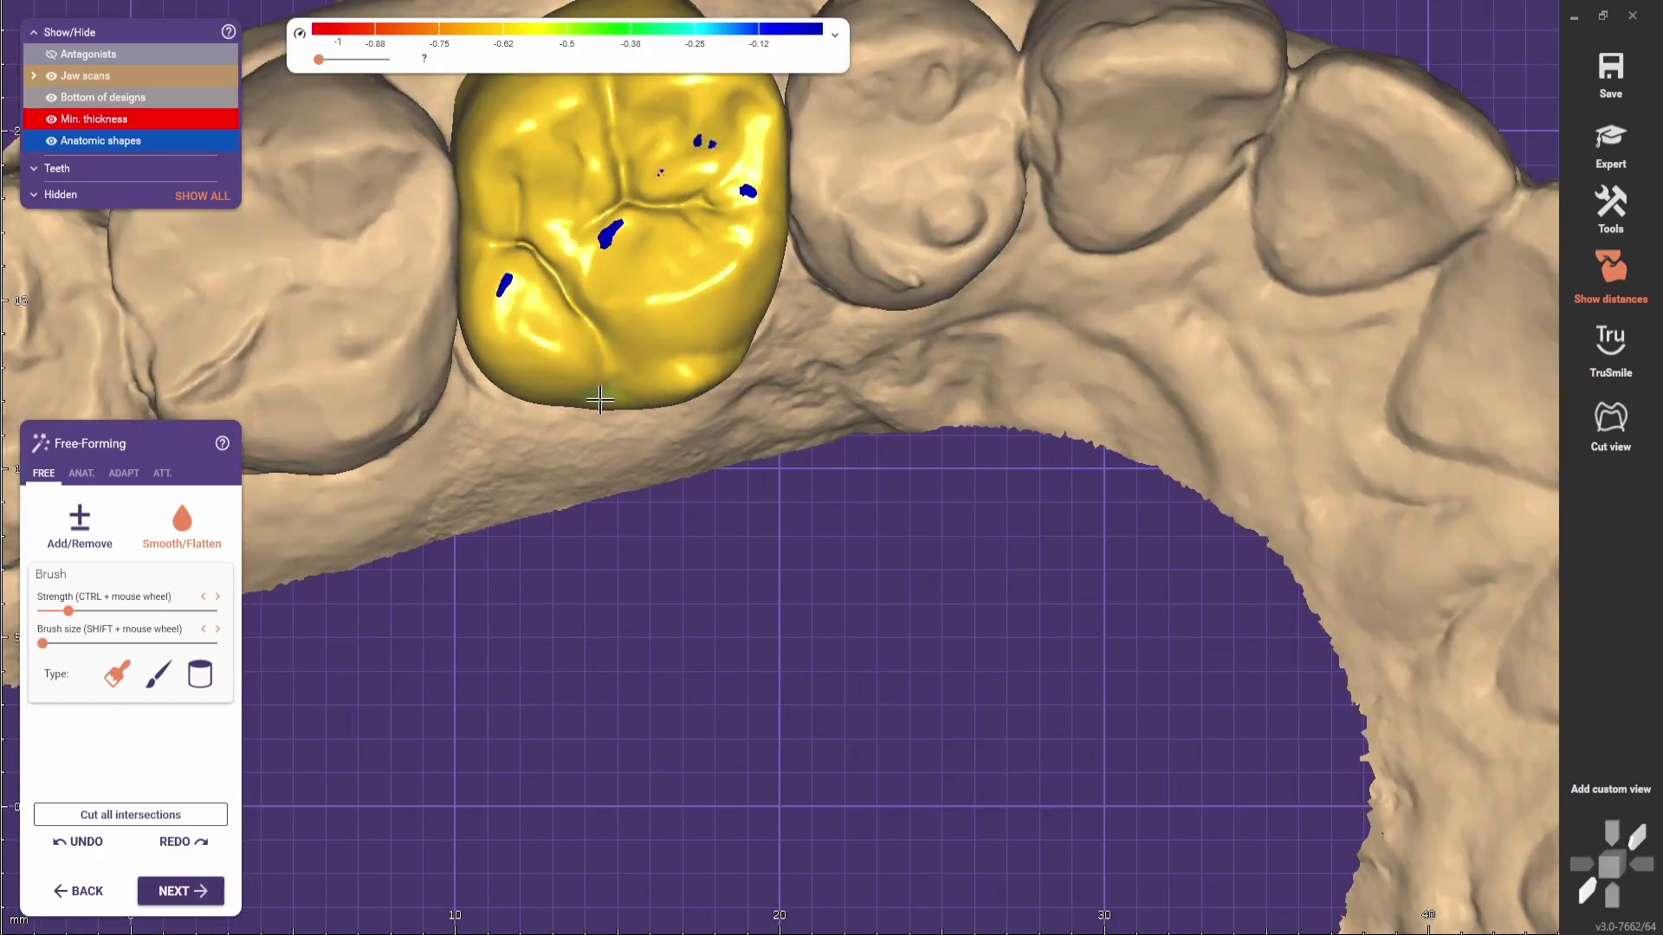
# - Sharpen the palatal accessory bulge with the smallest fine Add/Remove brush, and soften it with fine Smooth/Flatten at the largest size
pyautogui.press('1')
pyautogui.scroll(2, 606, 390)
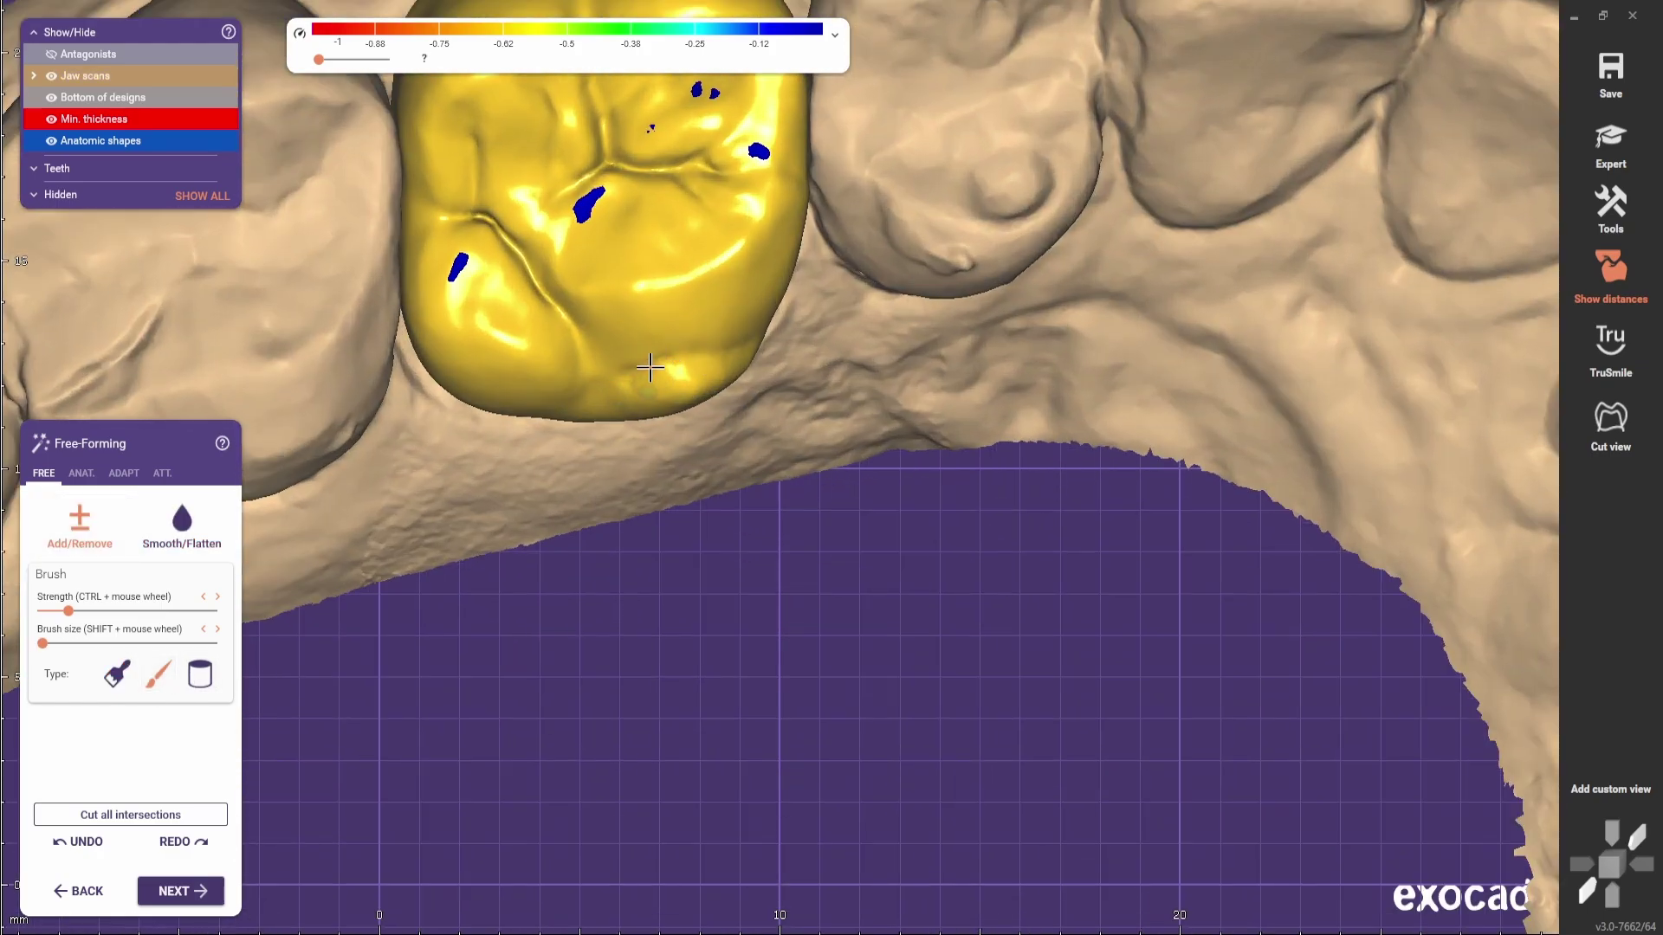
pyautogui.press('2')
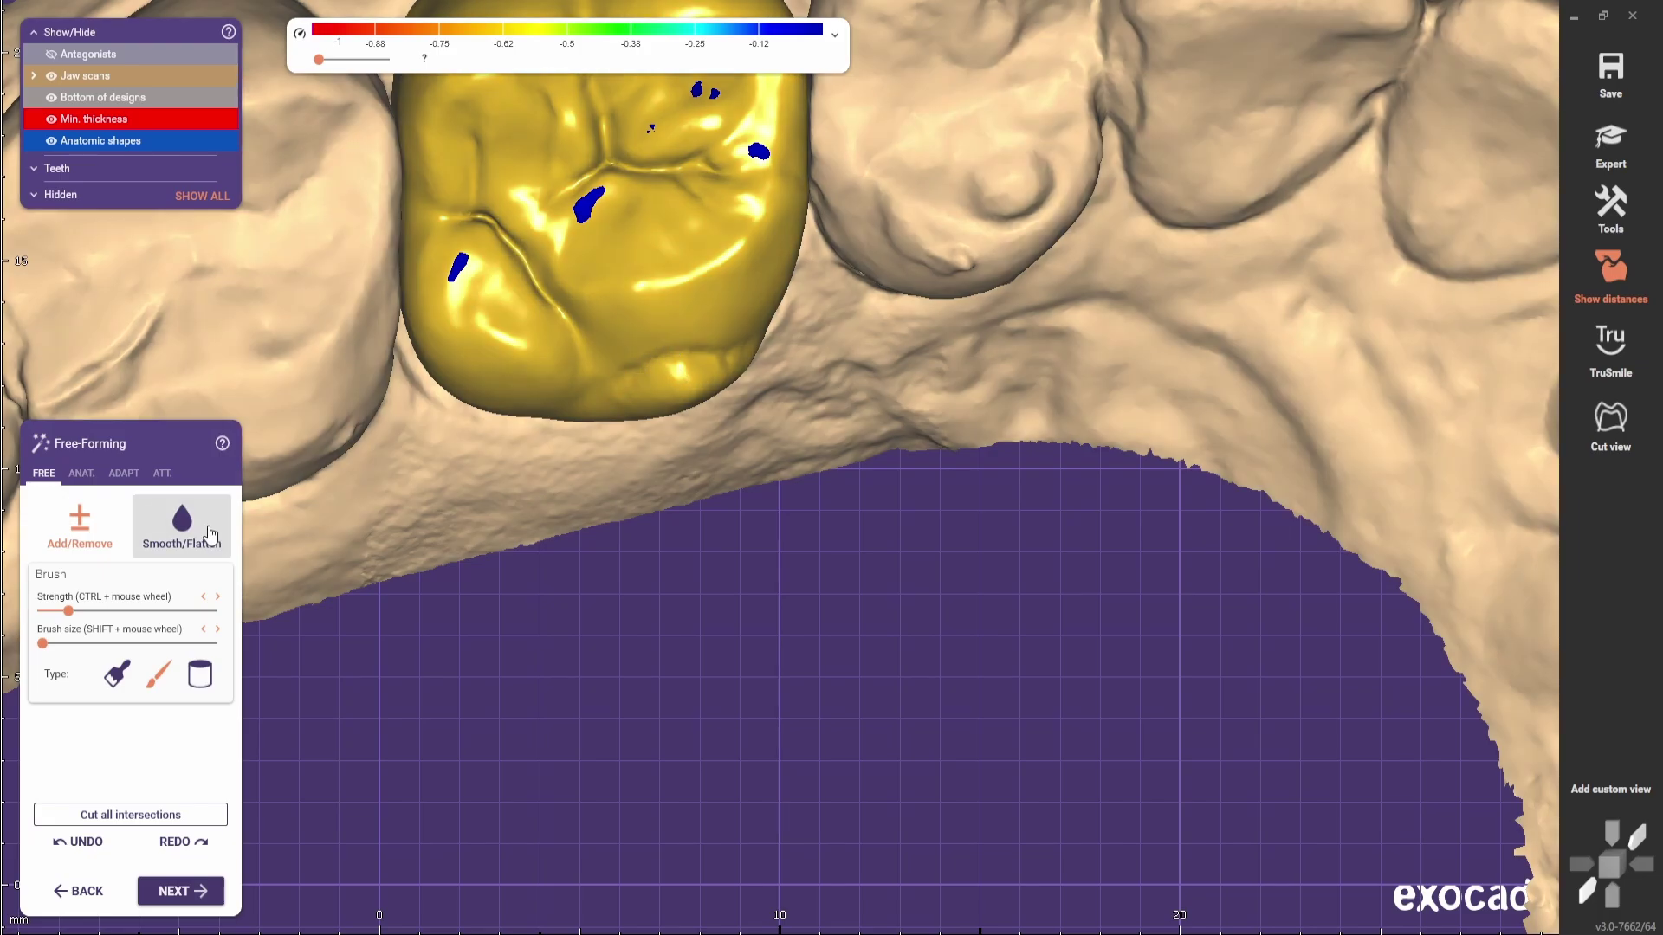
pyautogui.scroll(-4, 691, 398)
pyautogui.moveTo(691, 398); pyautogui.dragTo(394, 519, button='right')
pyautogui.scroll(1, 646, 517)
pyautogui.scroll(1, 633, 546)
pyautogui.scroll(-3, 627, 529)
pyautogui.scroll(-2, 728, 564)
pyautogui.scroll(4, 394, 520)
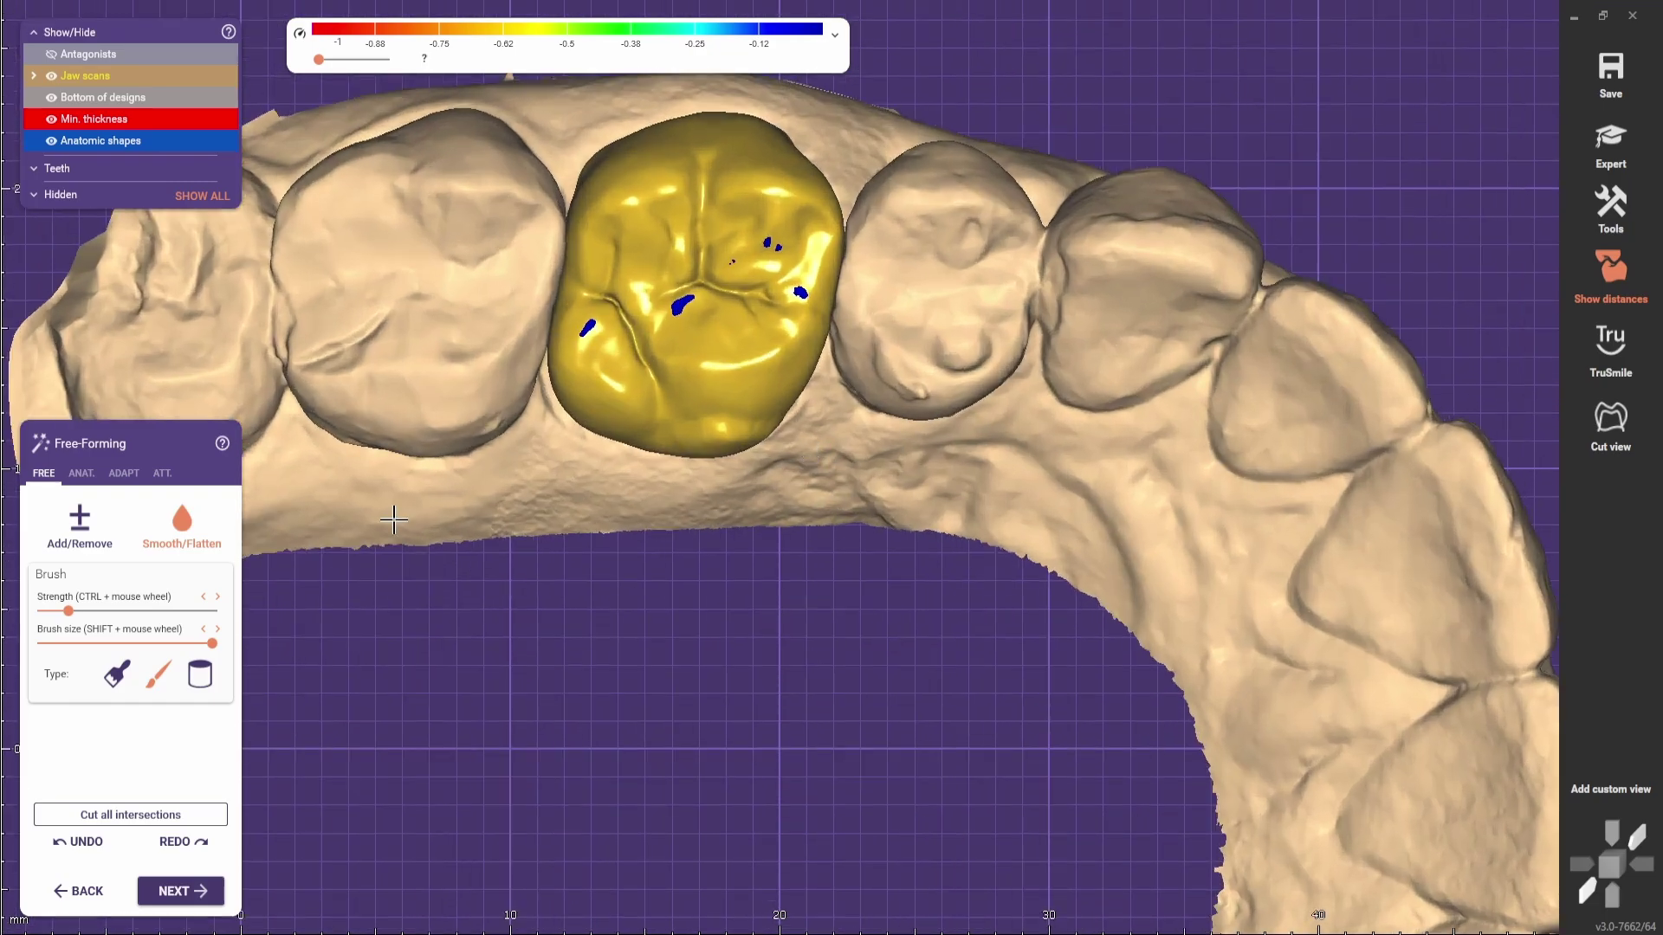
# - Adjust the crown's palatal and mesiobuccal areas with the anatomic Tooth parts preset
pyautogui.click(81, 473)
pyautogui.scroll(2, 724, 457)
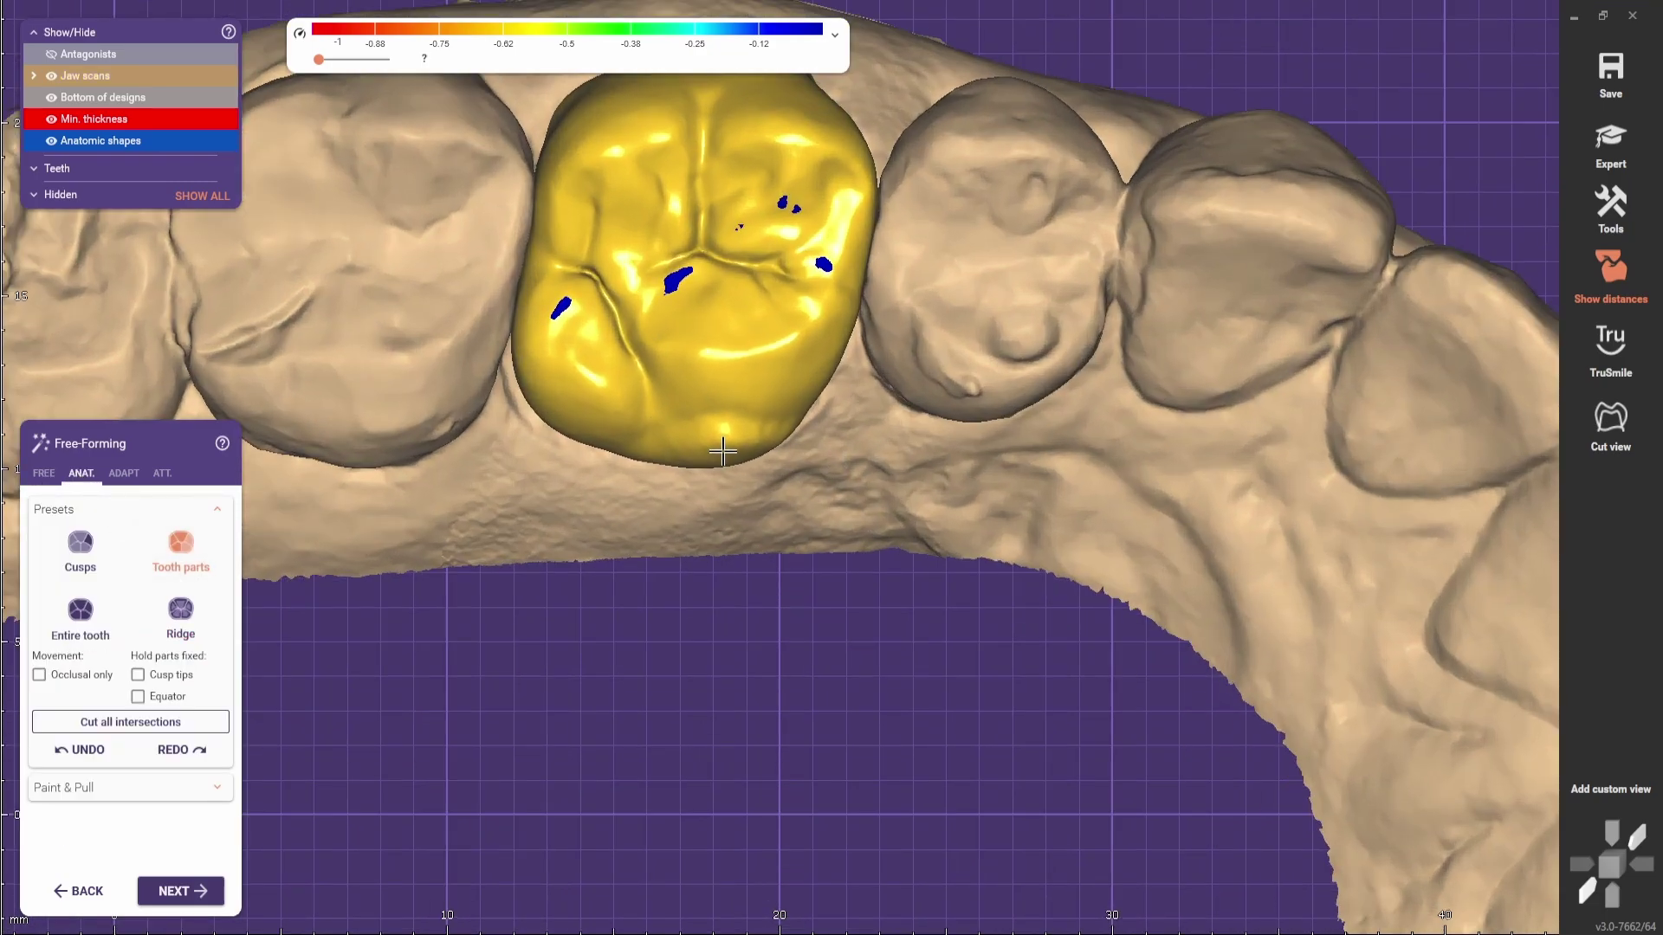
pyautogui.scroll(-3, 723, 451)
pyautogui.scroll(3, 652, 397)
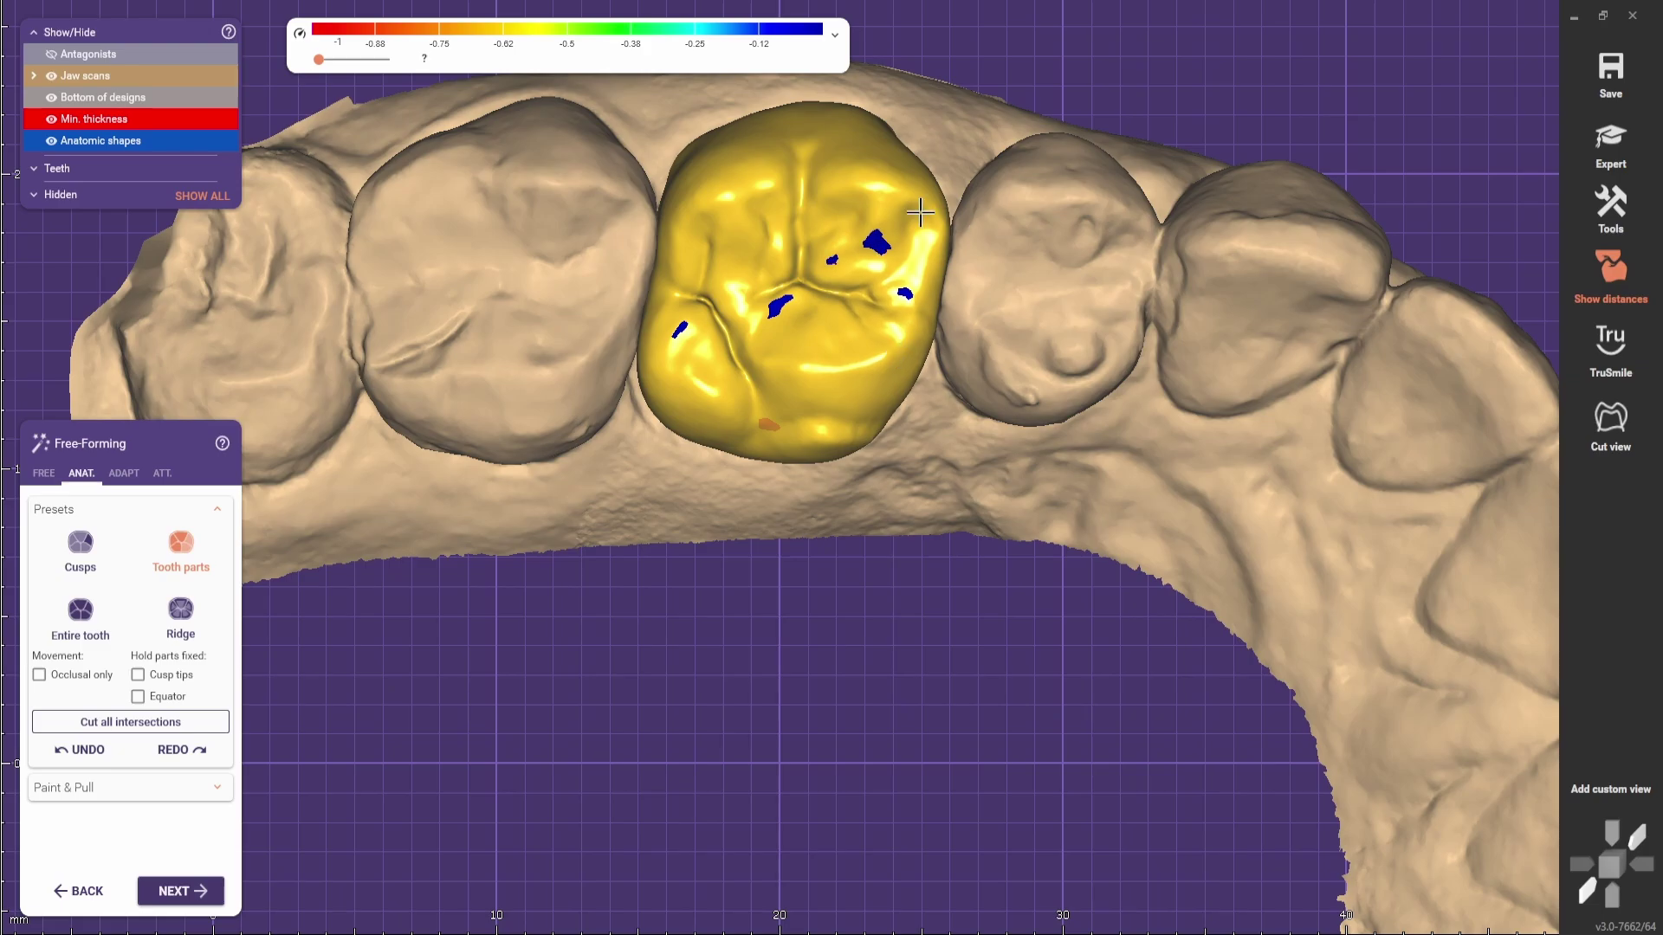
pyautogui.scroll(-2, 917, 210)
pyautogui.moveTo(917, 209)
pyautogui.mouseDown(button='right')
pyautogui.moveTo(979, 215)
pyautogui.moveTo(976, 309)
pyautogui.moveTo(663, 487)
pyautogui.moveTo(680, 461)
pyautogui.mouseUp(button='right')
pyautogui.scroll(3, 663, 486)
# - Align the crown's buccal surface with the neighbouring teeth in frontal view, using the broad Add/Remove brush at a medium size
pyautogui.click(42, 472)
pyautogui.scroll(2, 434, 449)
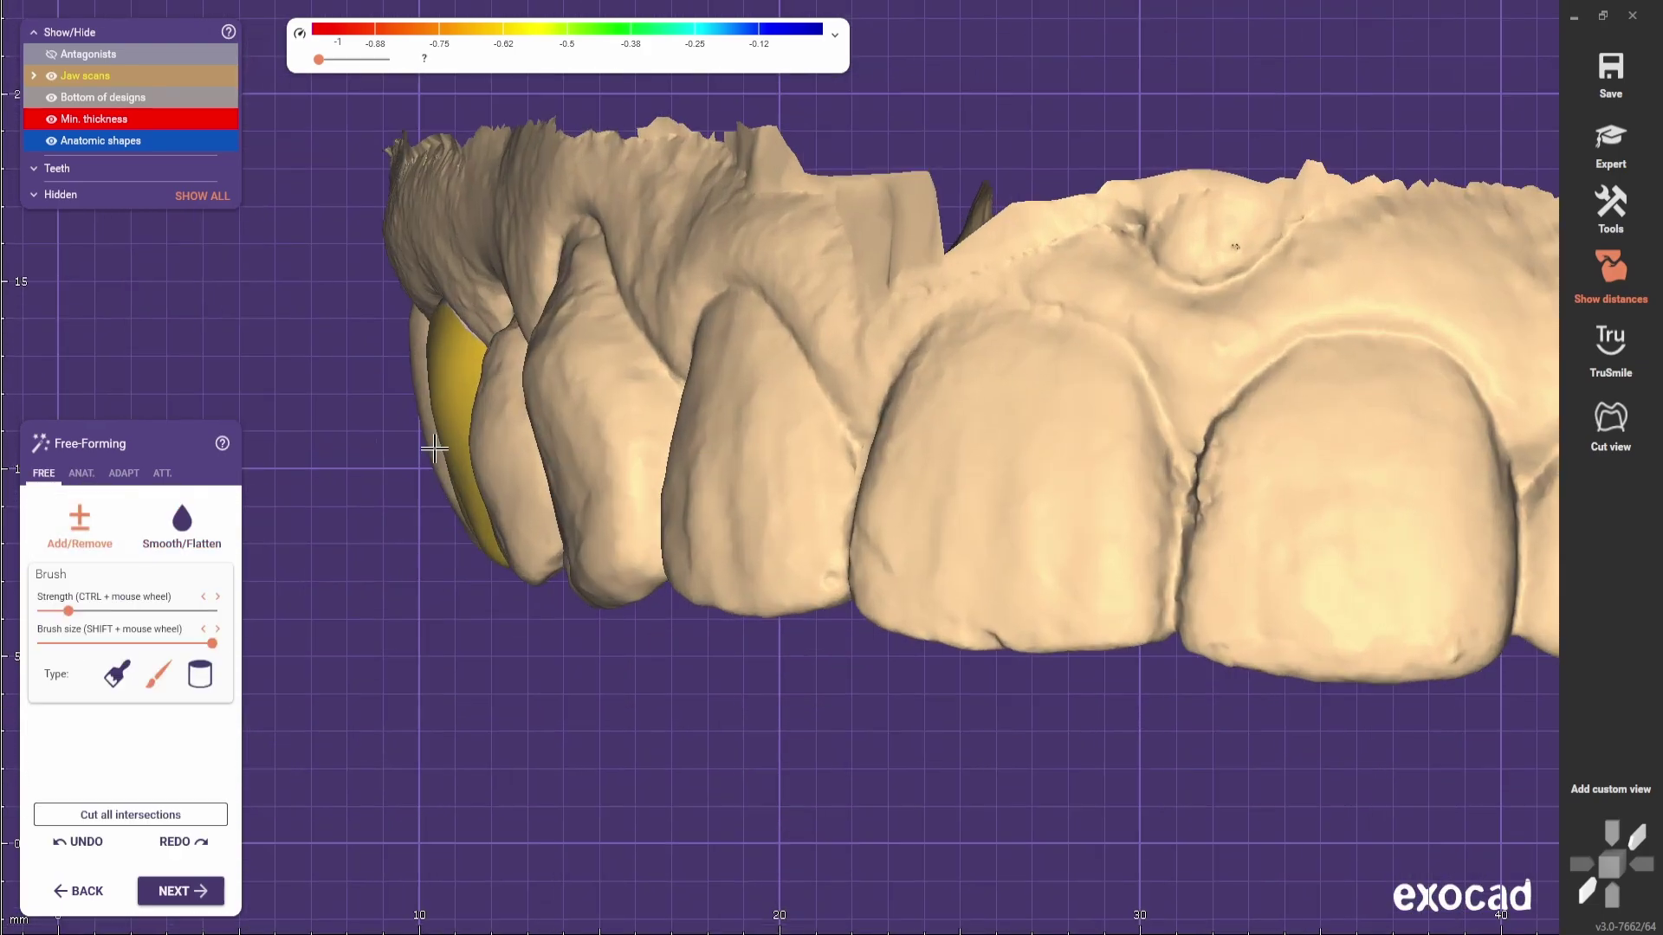
pyautogui.press('1')
pyautogui.keyDown('shift'); pyautogui.scroll(-3, 436, 436); pyautogui.keyUp('shift')
pyautogui.scroll(-2, 440, 442)
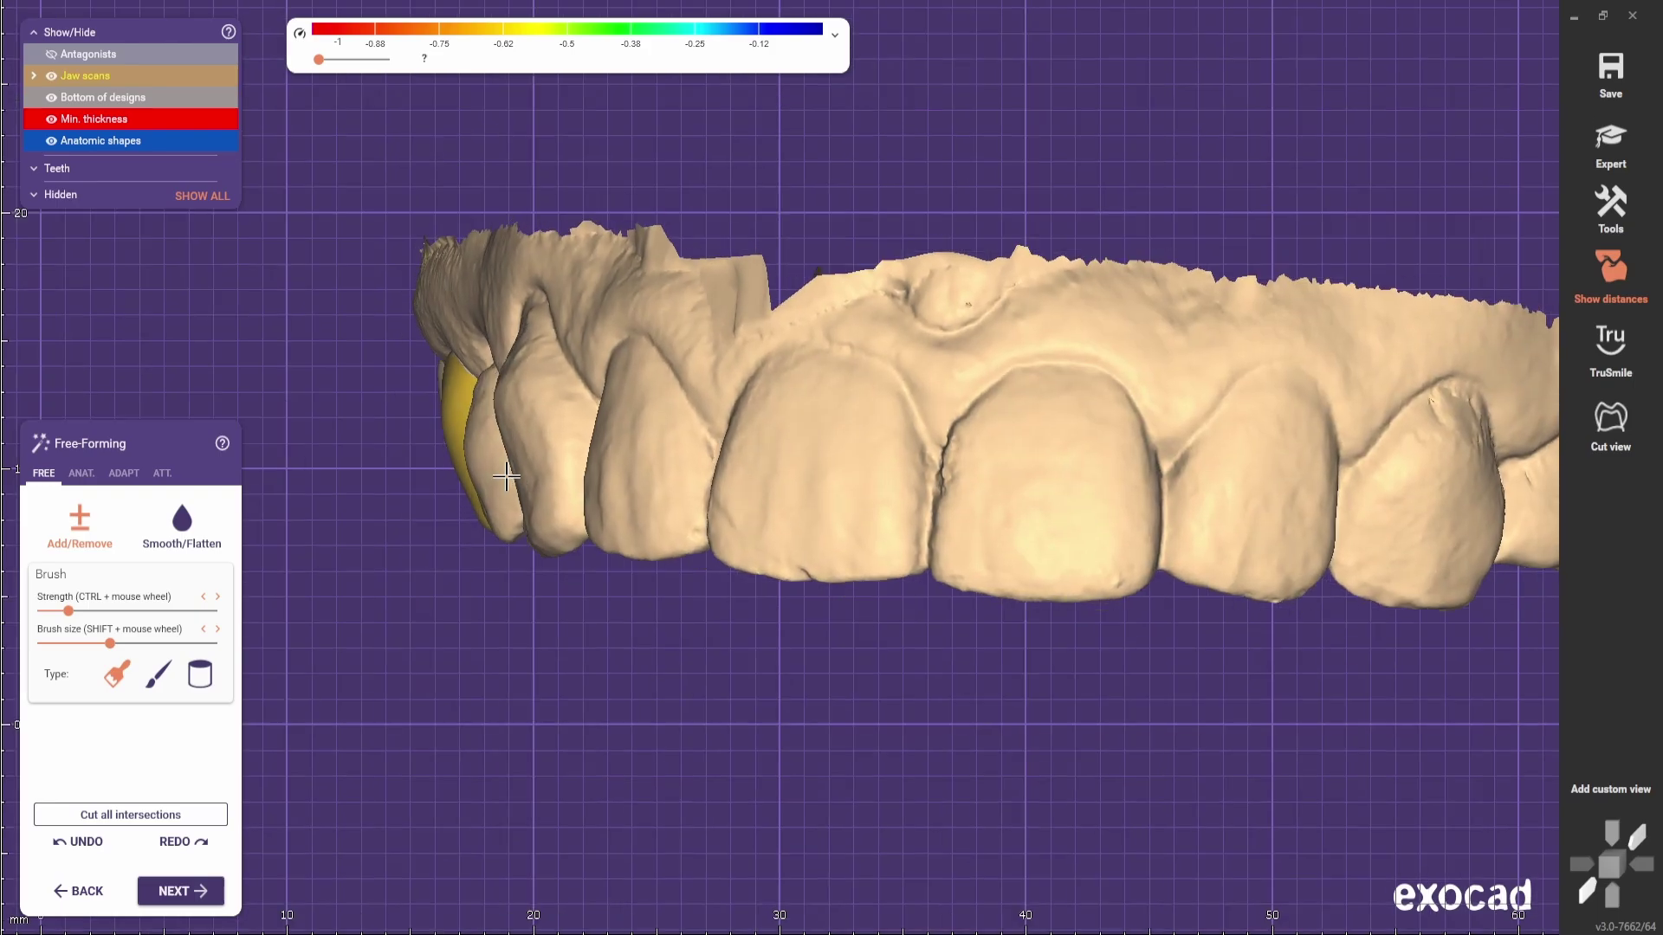
pyautogui.keyDown('shift'); pyautogui.scroll(-1, 452, 447); pyautogui.keyUp('shift')
# - Shape the mesiobuccal and distobuccal corners of the crown with the broad Add/Remove brush at a reduced size
pyautogui.moveTo(467, 452); pyautogui.dragTo(556, 486, button='right')
pyautogui.scroll(-2, 557, 487)
pyautogui.scroll(3, 557, 487)
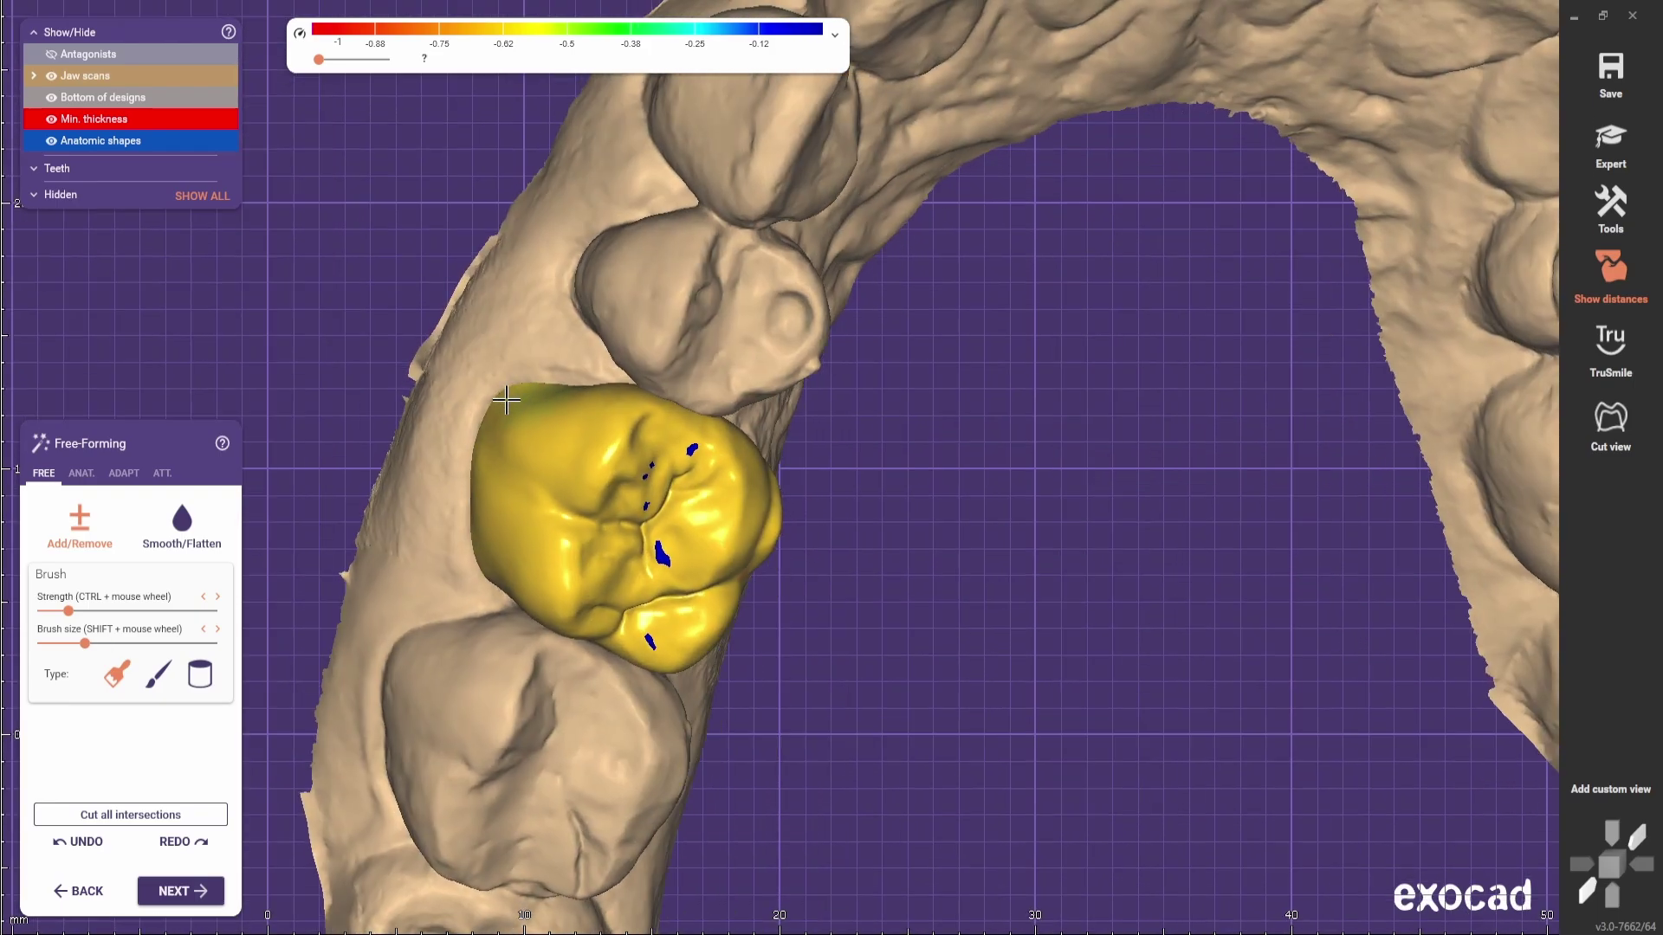
pyautogui.moveTo(554, 395); pyautogui.dragTo(523, 547, button='right')
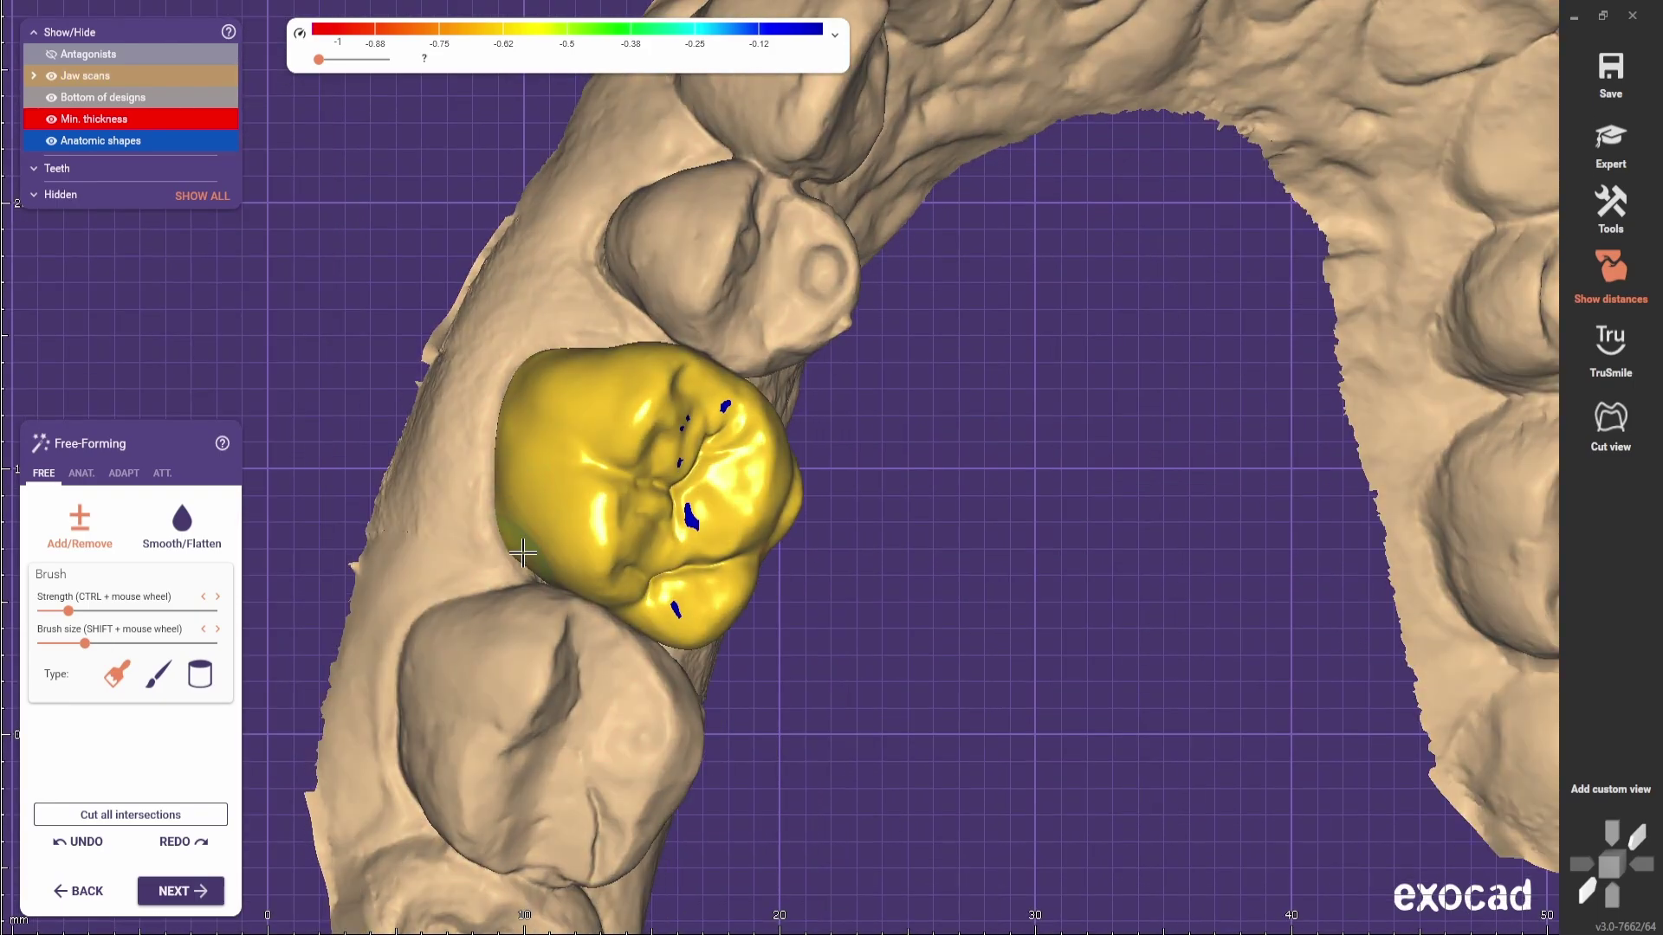
pyautogui.scroll(1, 478, 416)
pyautogui.moveTo(548, 361); pyautogui.dragTo(625, 389, button='right')
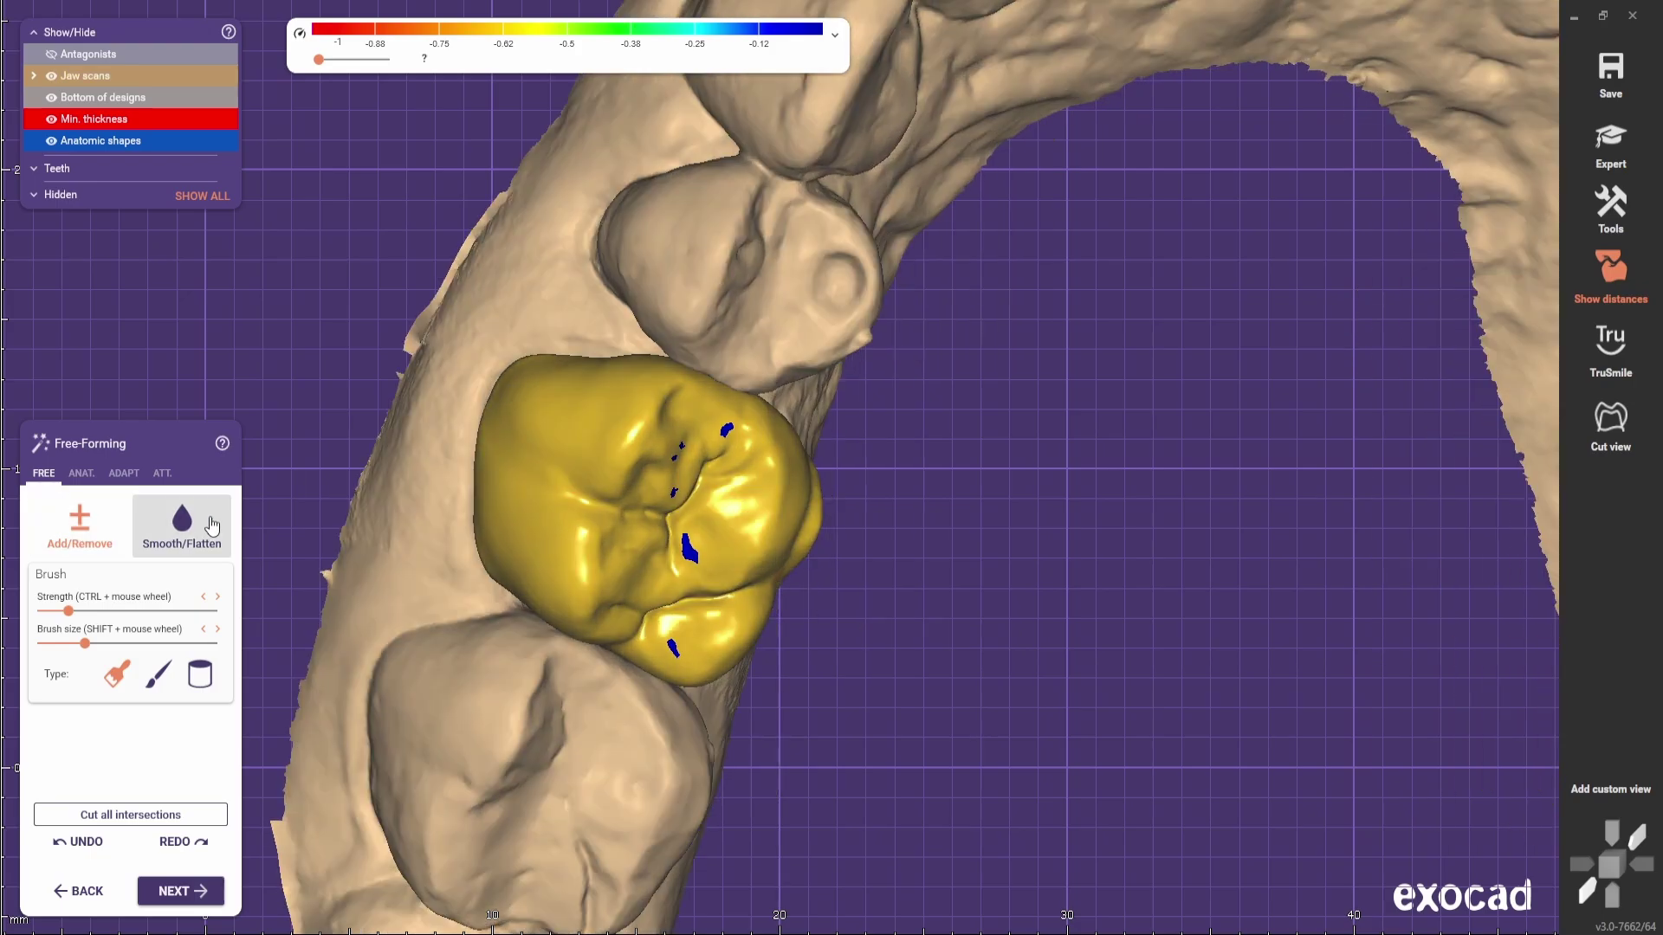
# - Rework the mesial surface with broad Smooth/Flatten and Add/Remove at slightly higher strength while the jaw scans are temporarily hidden
pyautogui.click(182, 519)
pyautogui.moveTo(520, 375); pyautogui.dragTo(738, 390, button='right')
pyautogui.click(51, 77)
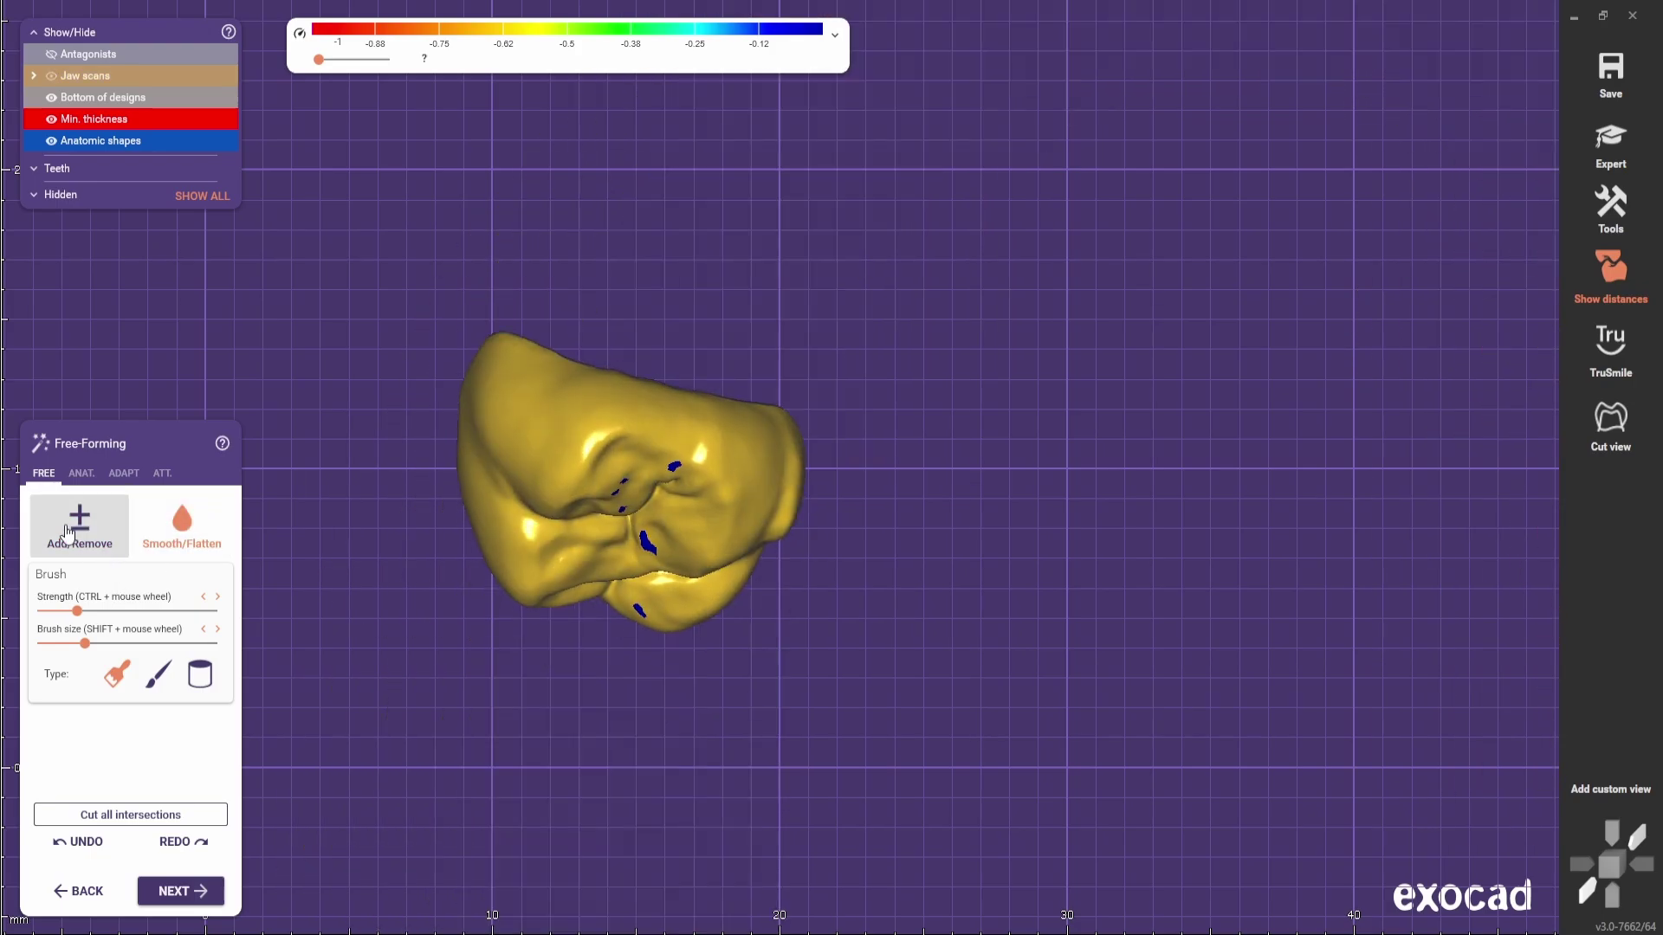
pyautogui.click(76, 530)
pyautogui.scroll(2, 557, 360)
pyautogui.click(203, 523)
pyautogui.click(51, 76)
pyautogui.scroll(-3, 381, 537)
pyautogui.moveTo(381, 571); pyautogui.dragTo(356, 471, button='right')
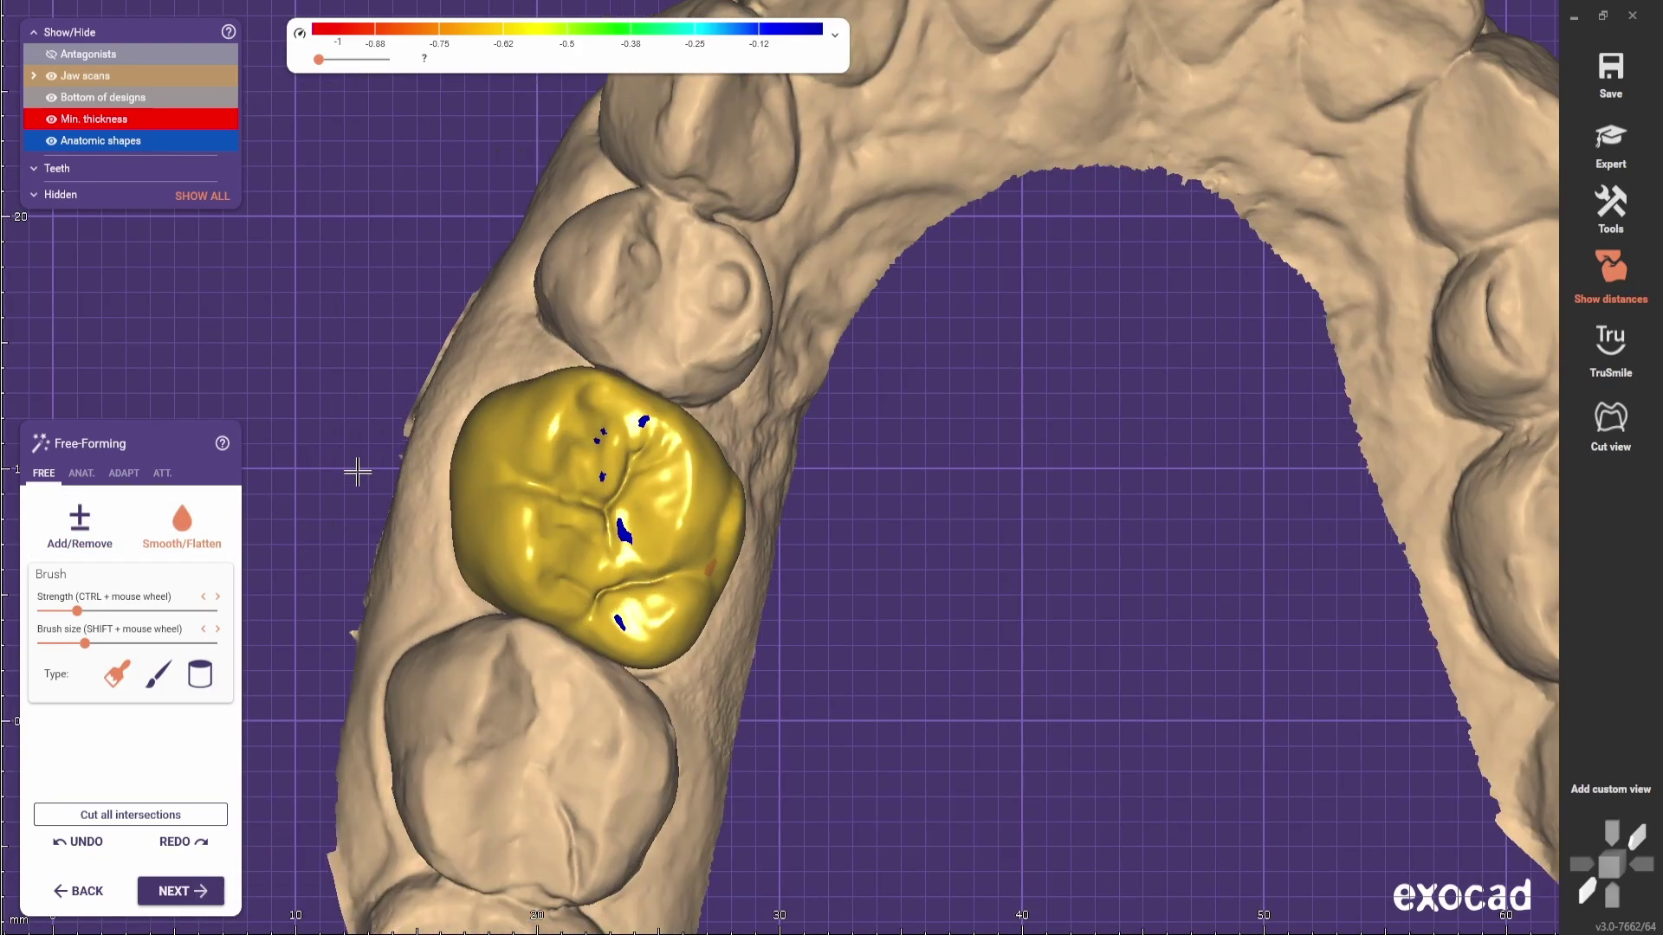
# - Examine the crown's occlusal outline and buccal alignment with the neighbouring teeth from occlusal and frontal views
pyautogui.scroll(5, 363, 459)
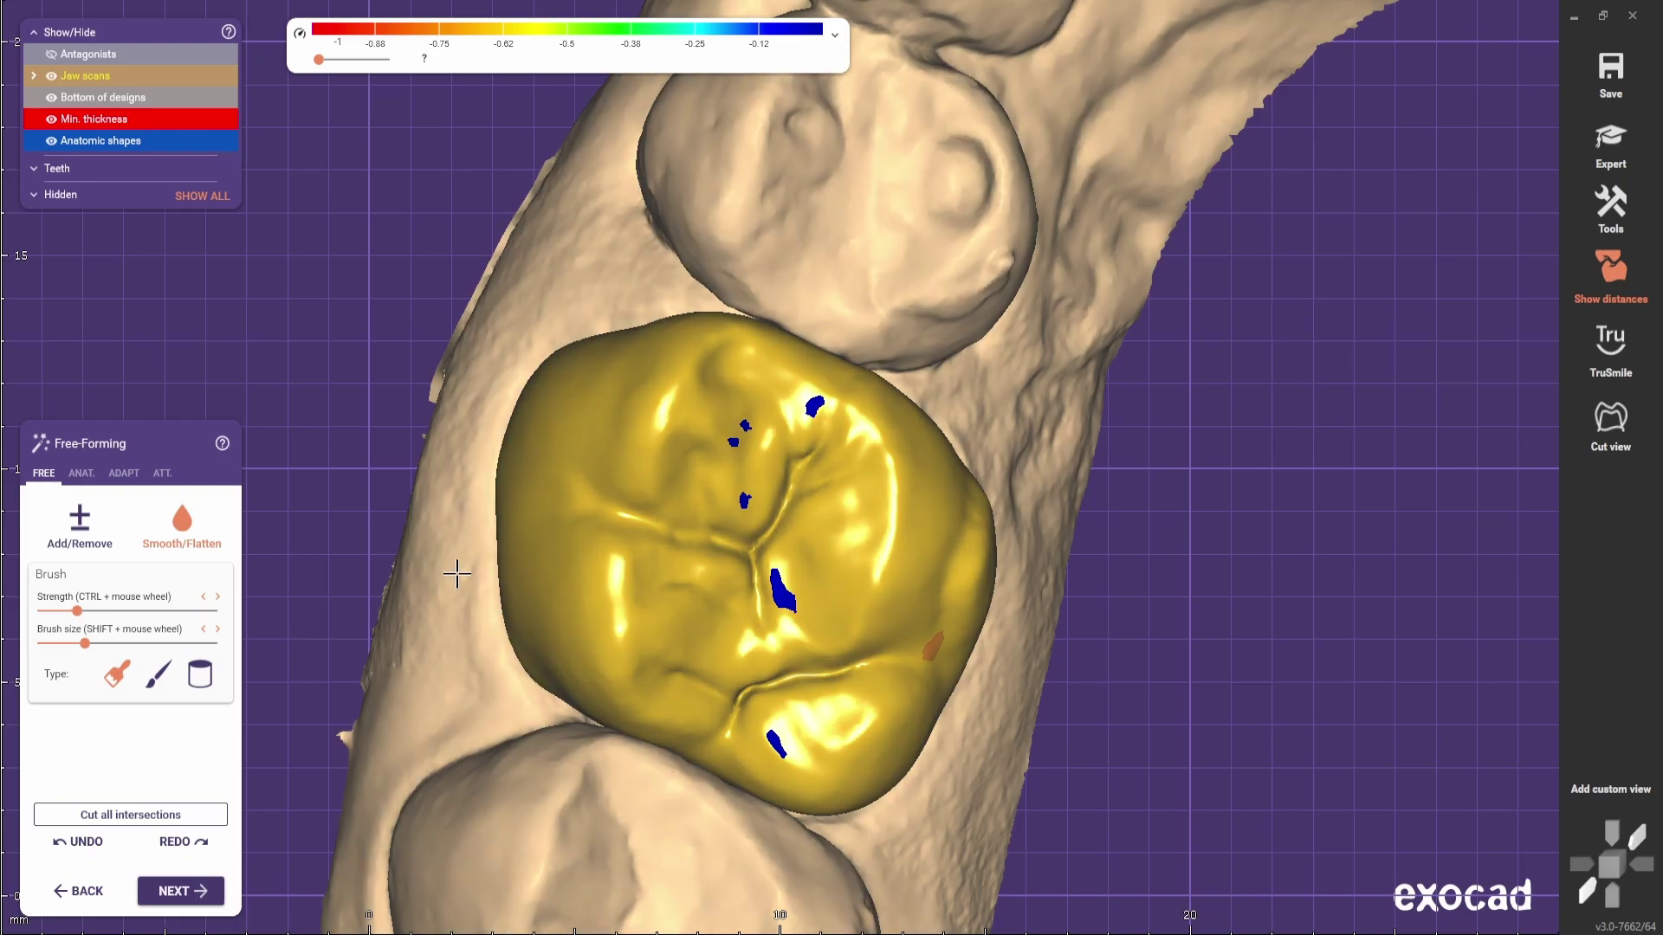
pyautogui.scroll(-4, 456, 571)
pyautogui.moveTo(456, 571)
pyautogui.mouseDown(button='right')
pyautogui.moveTo(976, 476)
pyautogui.moveTo(984, 341)
pyautogui.moveTo(821, 479)
pyautogui.moveTo(875, 338)
pyautogui.moveTo(991, 185)
pyautogui.mouseUp(button='right')
pyautogui.scroll(2, 822, 479)
pyautogui.scroll(3, 935, 168)
pyautogui.moveTo(780, 153); pyautogui.dragTo(753, 181, button='right')
pyautogui.moveTo(753, 181); pyautogui.dragTo(727, 271, button='middle')
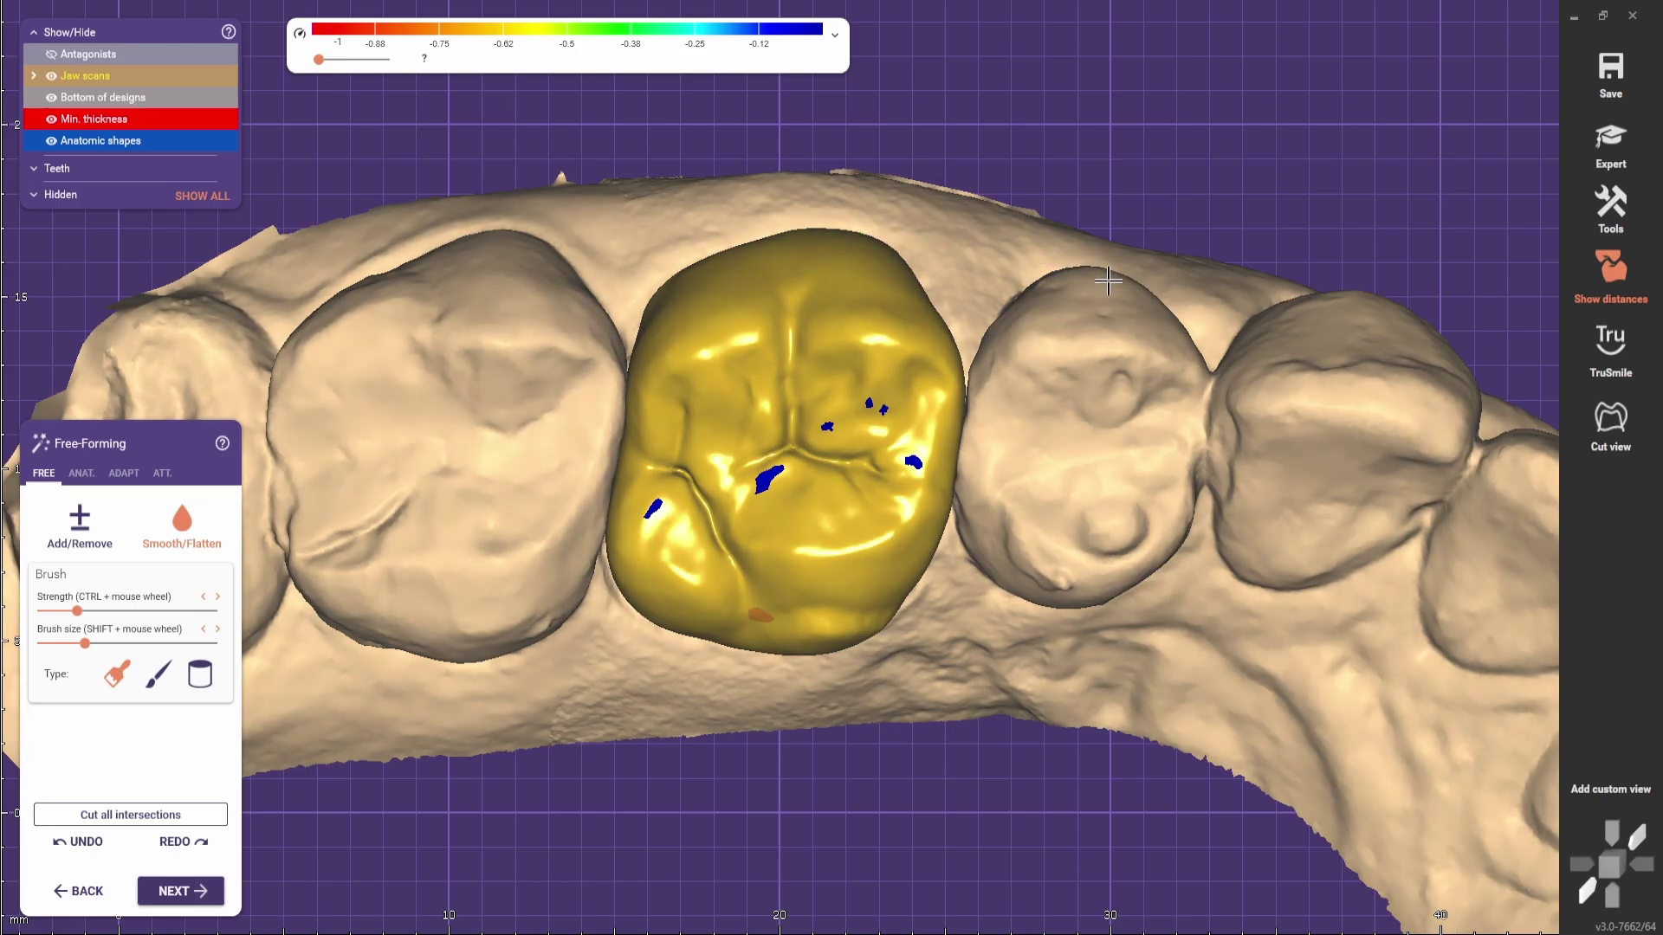
pyautogui.scroll(-4, 1109, 280)
pyautogui.moveTo(1108, 280); pyautogui.dragTo(920, 544, button='right')
pyautogui.scroll(-2, 1103, 486)
pyautogui.scroll(4, 630, 650)
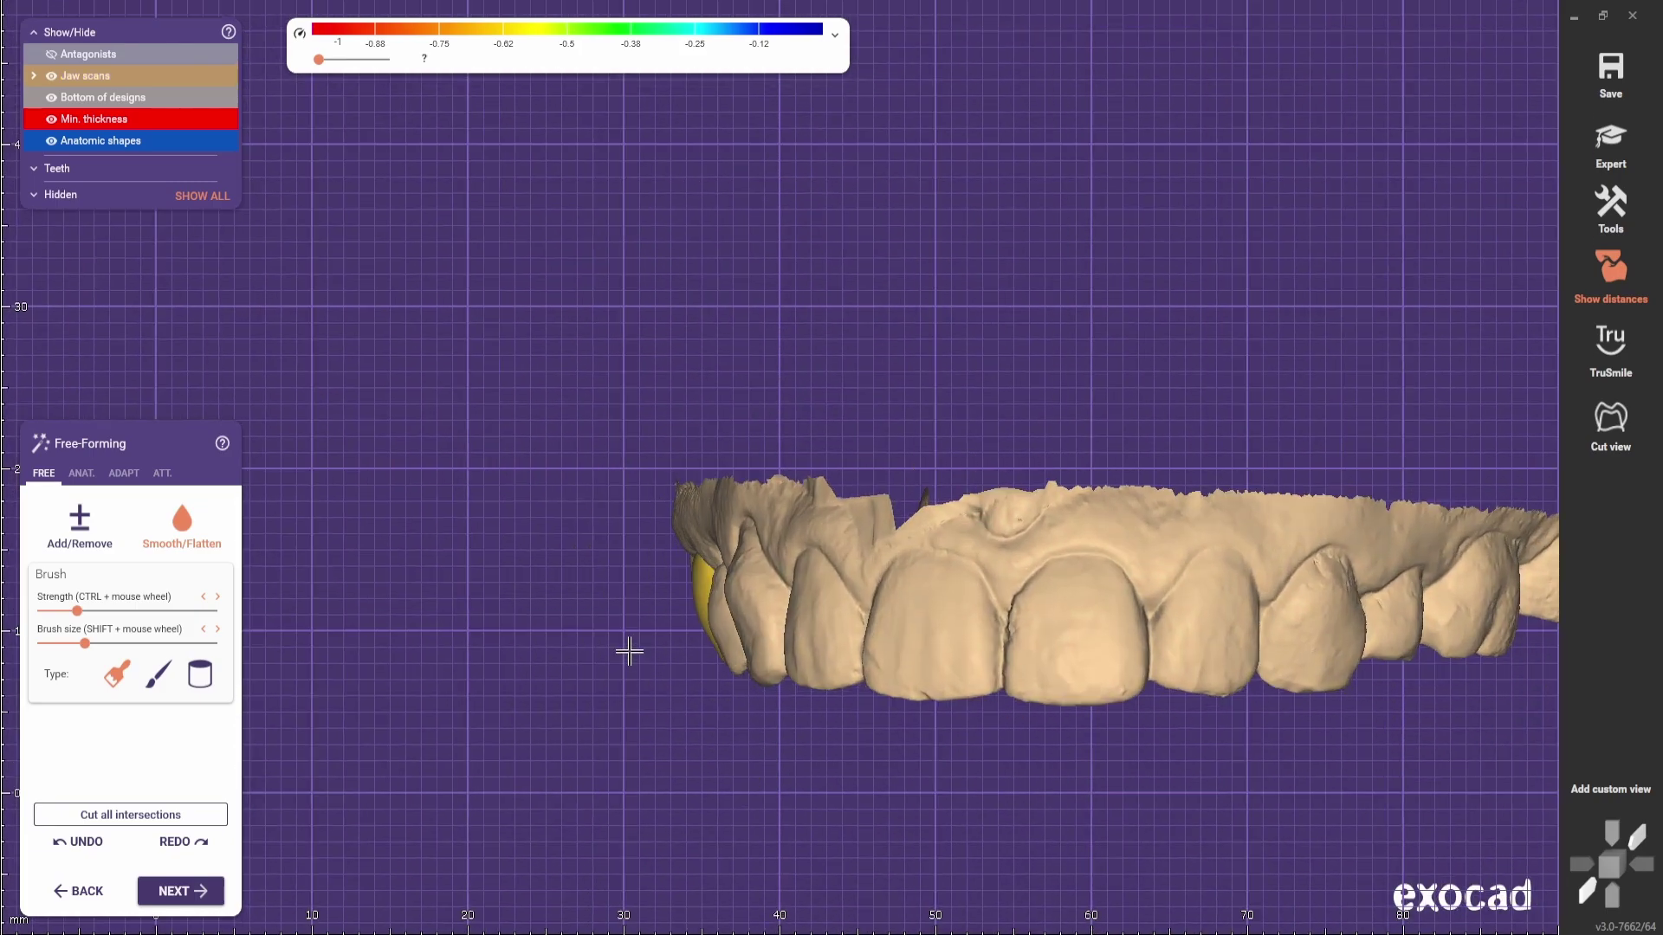
pyautogui.moveTo(835, 638); pyautogui.dragTo(982, 559, button='right')
pyautogui.scroll(3, 831, 629)
pyautogui.scroll(-4, 1001, 635)
pyautogui.scroll(-1, 724, 564)
pyautogui.scroll(1, 895, 535)
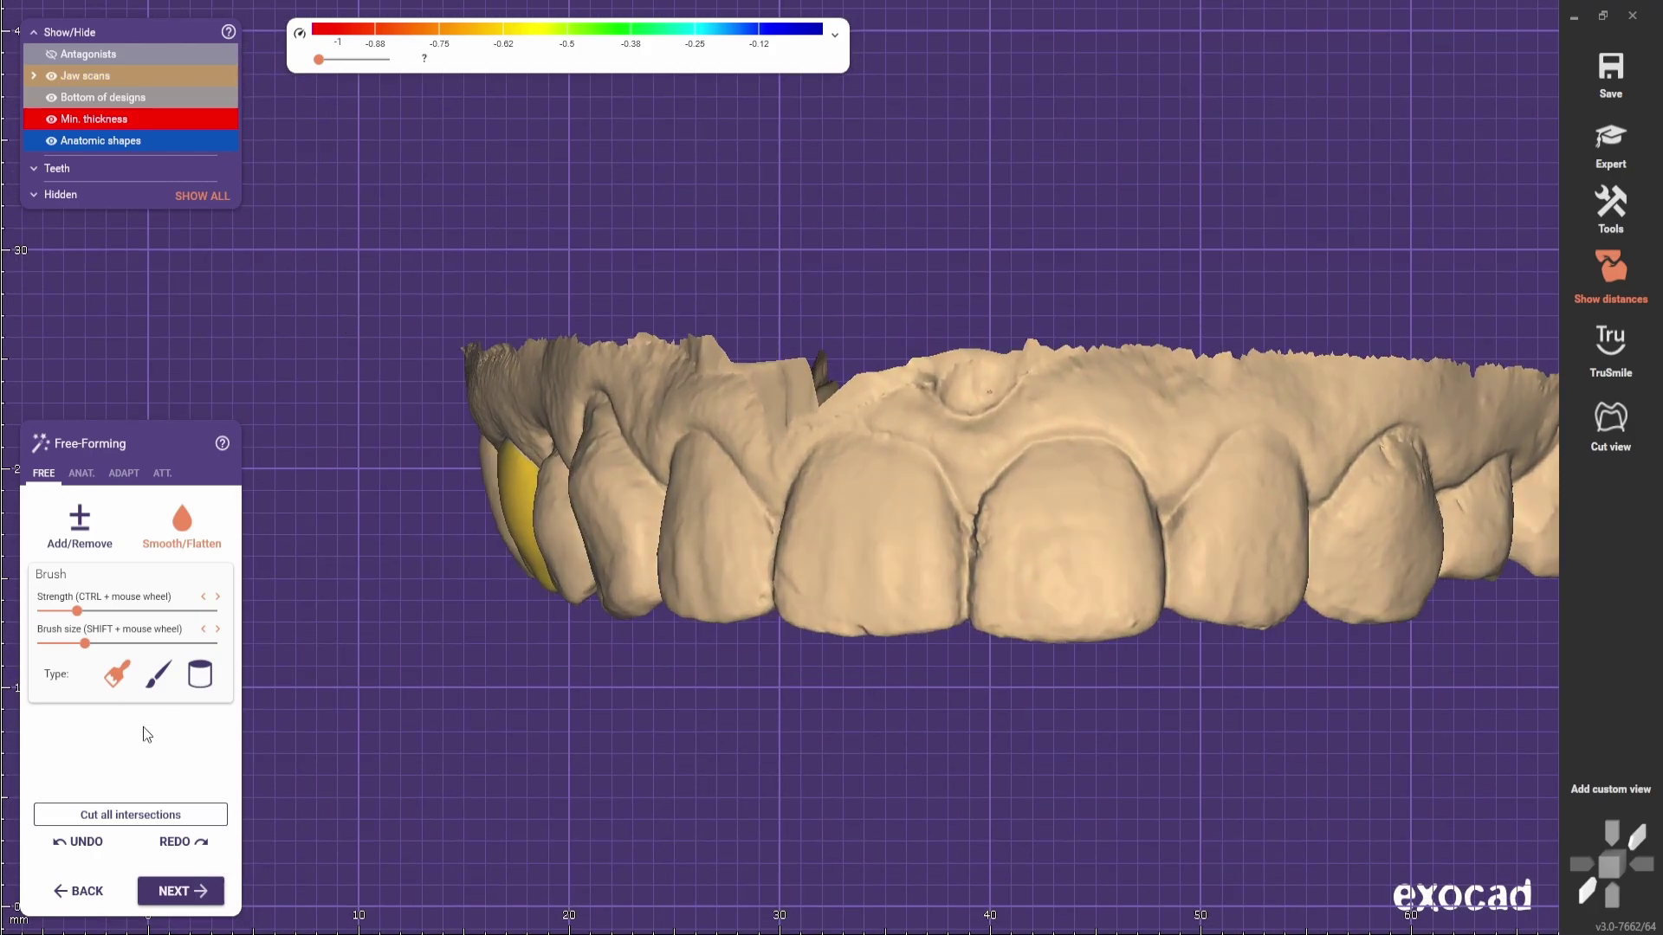
# - Reshape the cervical part of the buccal surface with the fine Add/Remove brush at a large size
pyautogui.click(165, 684)
pyautogui.click(79, 525)
pyautogui.scroll(6, 613, 485)
pyautogui.moveTo(563, 542); pyautogui.dragTo(594, 553, button='right')
pyautogui.scroll(1, 510, 506)
pyautogui.keyDown('shift'); pyautogui.scroll(3, 433, 465); pyautogui.keyUp('shift')
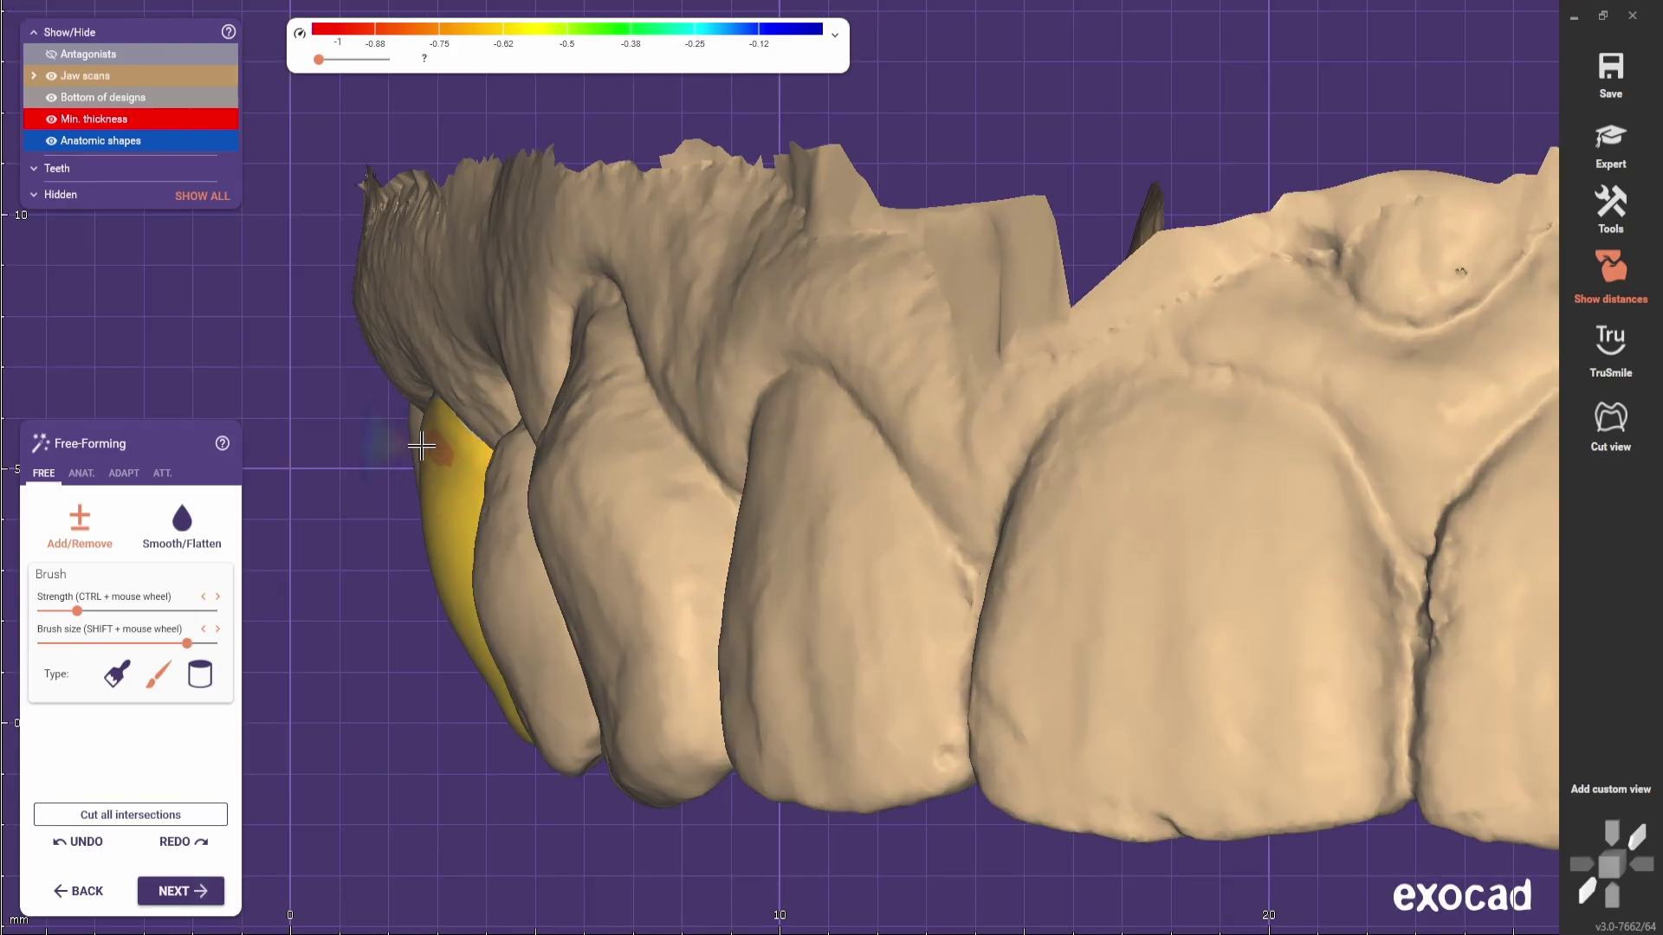
pyautogui.scroll(-1, 421, 446)
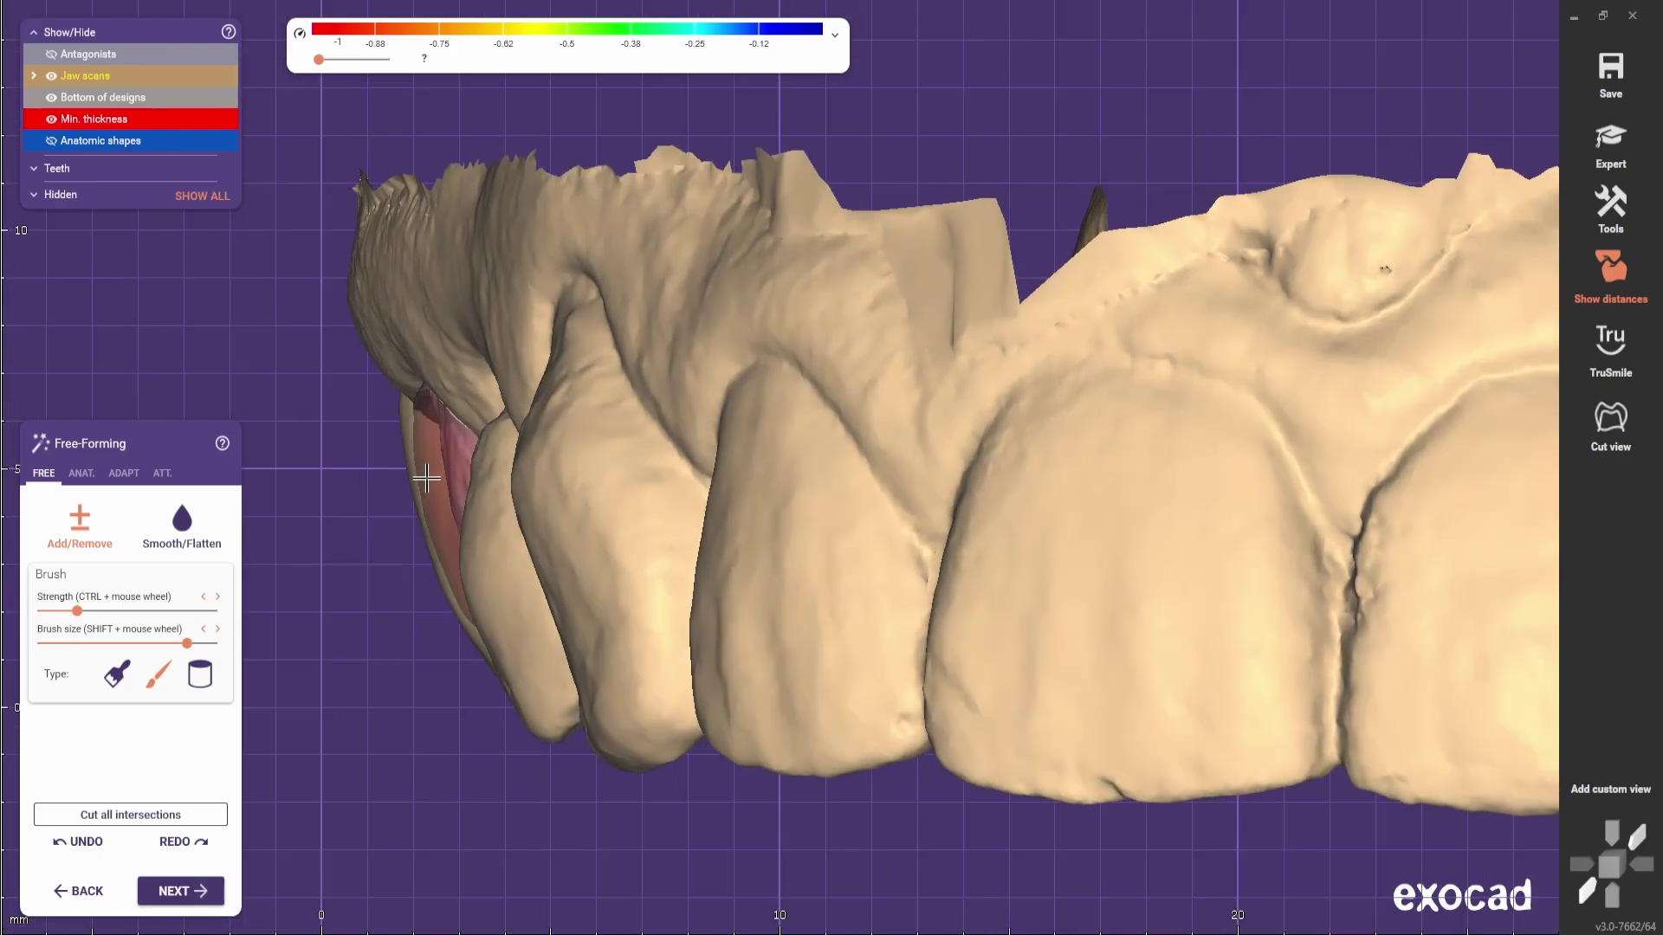
pyautogui.moveTo(428, 482); pyautogui.dragTo(454, 446)
# - Smooth the distobuccal surface with the fine brush, and rework the buccal contour with Add/Remove at the largest size
pyautogui.scroll(-2, 469, 456)
pyautogui.moveTo(352, 474); pyautogui.dragTo(450, 472, button='right')
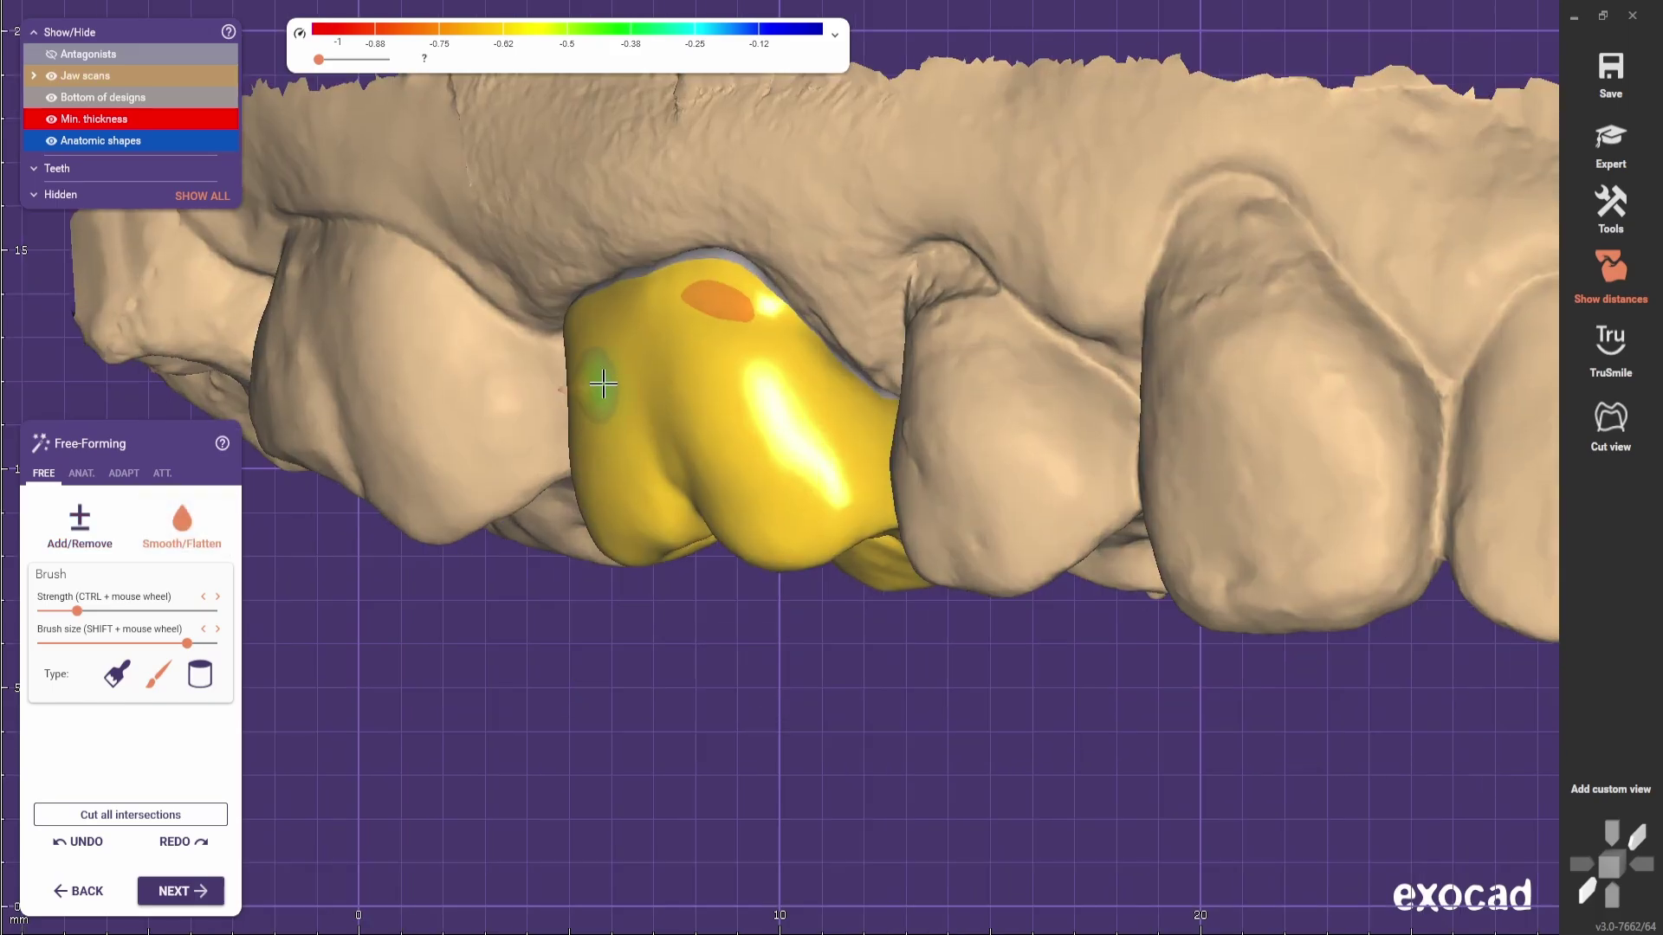
pyautogui.click(82, 542)
pyautogui.keyDown('shift'); pyautogui.scroll(2, 717, 312); pyautogui.keyUp('shift')
# - Show the antagonists and adjust the buccal cusps against them with the anatomic Cusps preset
pyautogui.scroll(-6, 699, 354)
pyautogui.moveTo(699, 353); pyautogui.dragTo(985, 516, button='right')
pyautogui.scroll(-5, 909, 479)
pyautogui.moveTo(986, 517); pyautogui.dragTo(753, 268, button='middle')
pyautogui.moveTo(754, 269); pyautogui.dragTo(825, 525, button='right')
pyautogui.press('a')
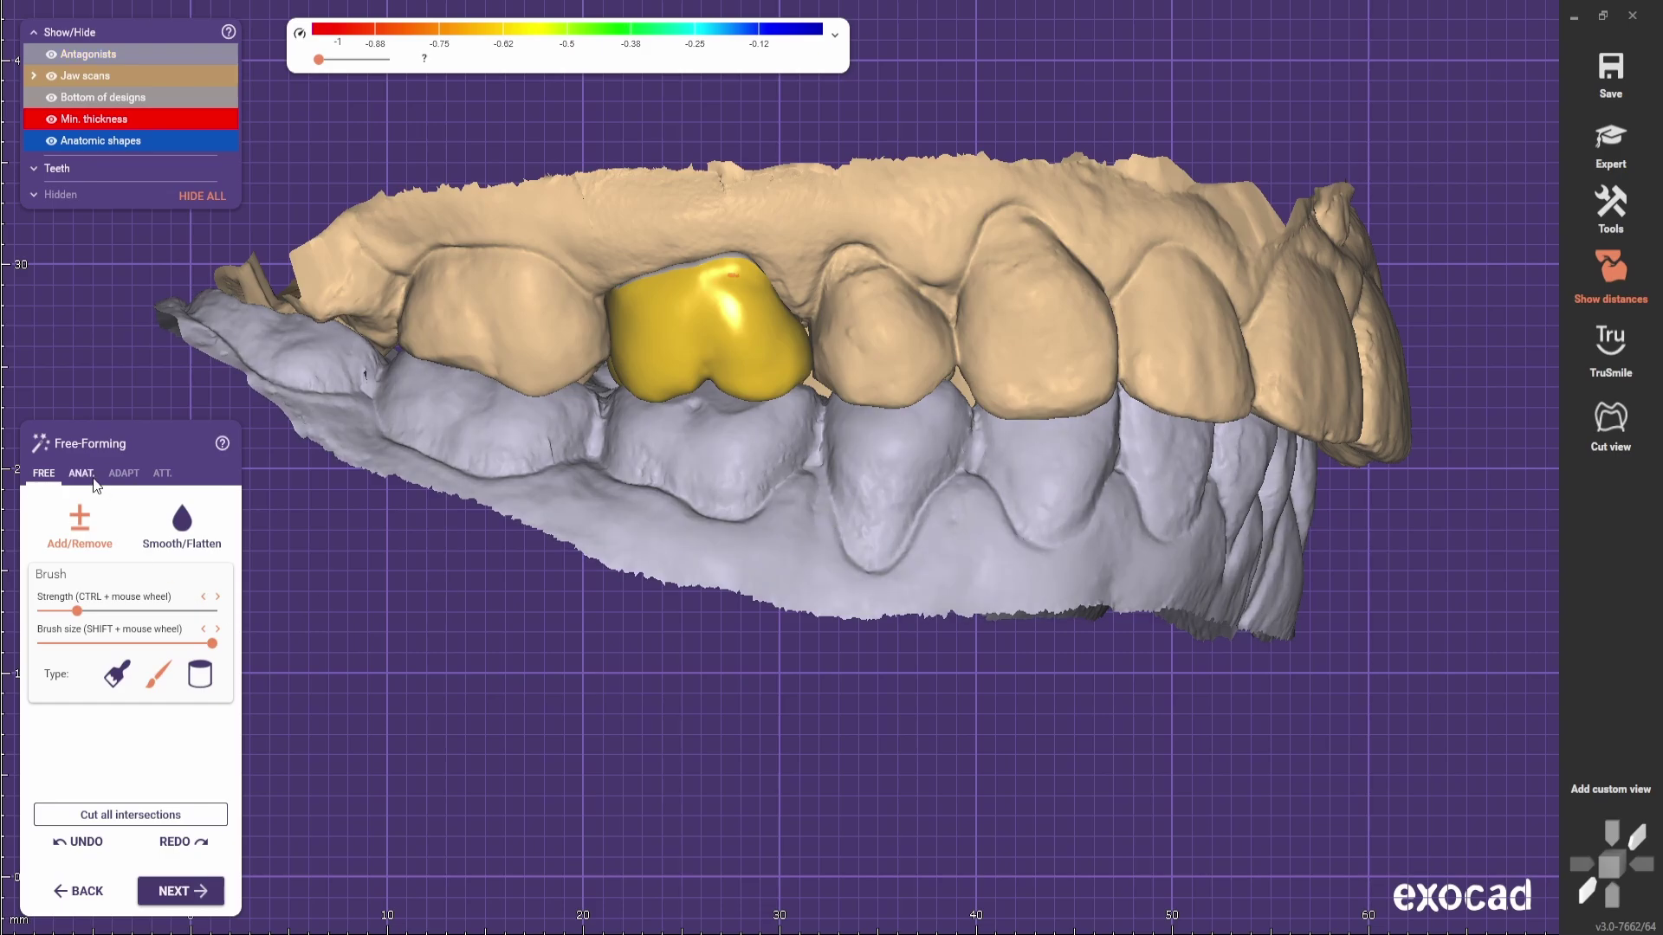
pyautogui.click(85, 476)
pyautogui.click(81, 573)
pyautogui.scroll(3, 734, 428)
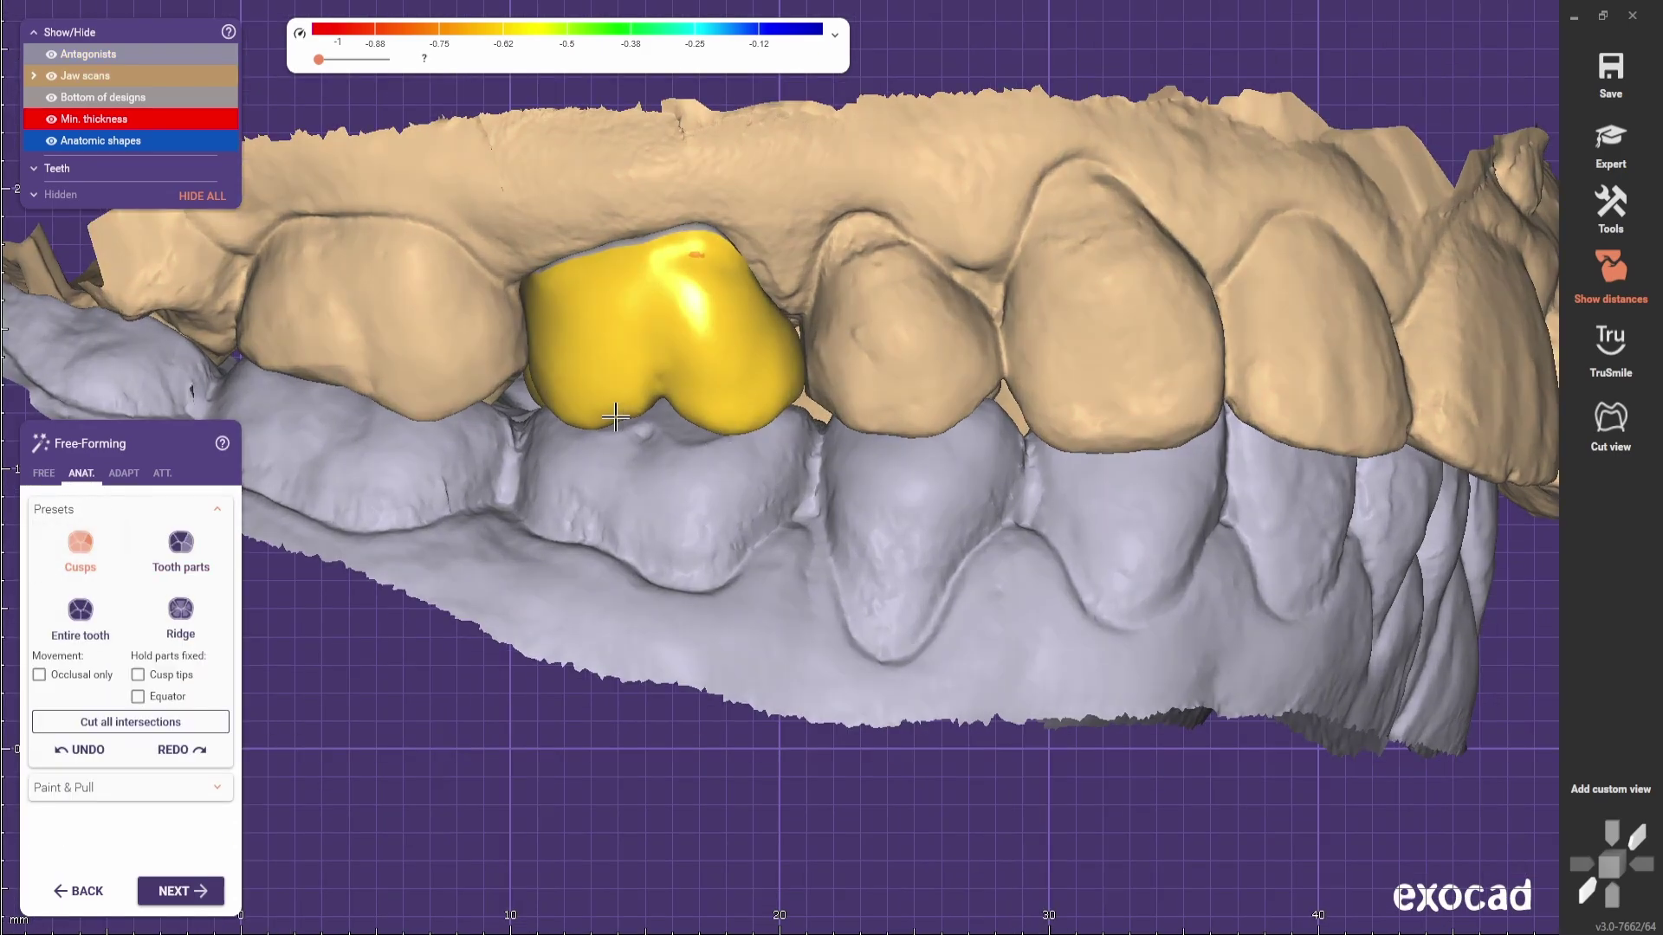
# - Check the buccal cusps against the antagonist from the distal side and refine their overlap with the Ridge preset
pyautogui.scroll(-3, 684, 527)
pyautogui.moveTo(620, 422); pyautogui.dragTo(793, 537, button='right')
pyautogui.press('a')
pyautogui.scroll(3, 806, 327)
pyautogui.press('a')
pyautogui.scroll(-3, 806, 328)
pyautogui.moveTo(806, 328); pyautogui.dragTo(779, 381, button='right')
pyautogui.scroll(2, 630, 346)
pyautogui.click(180, 616)
pyautogui.scroll(2, 630, 327)
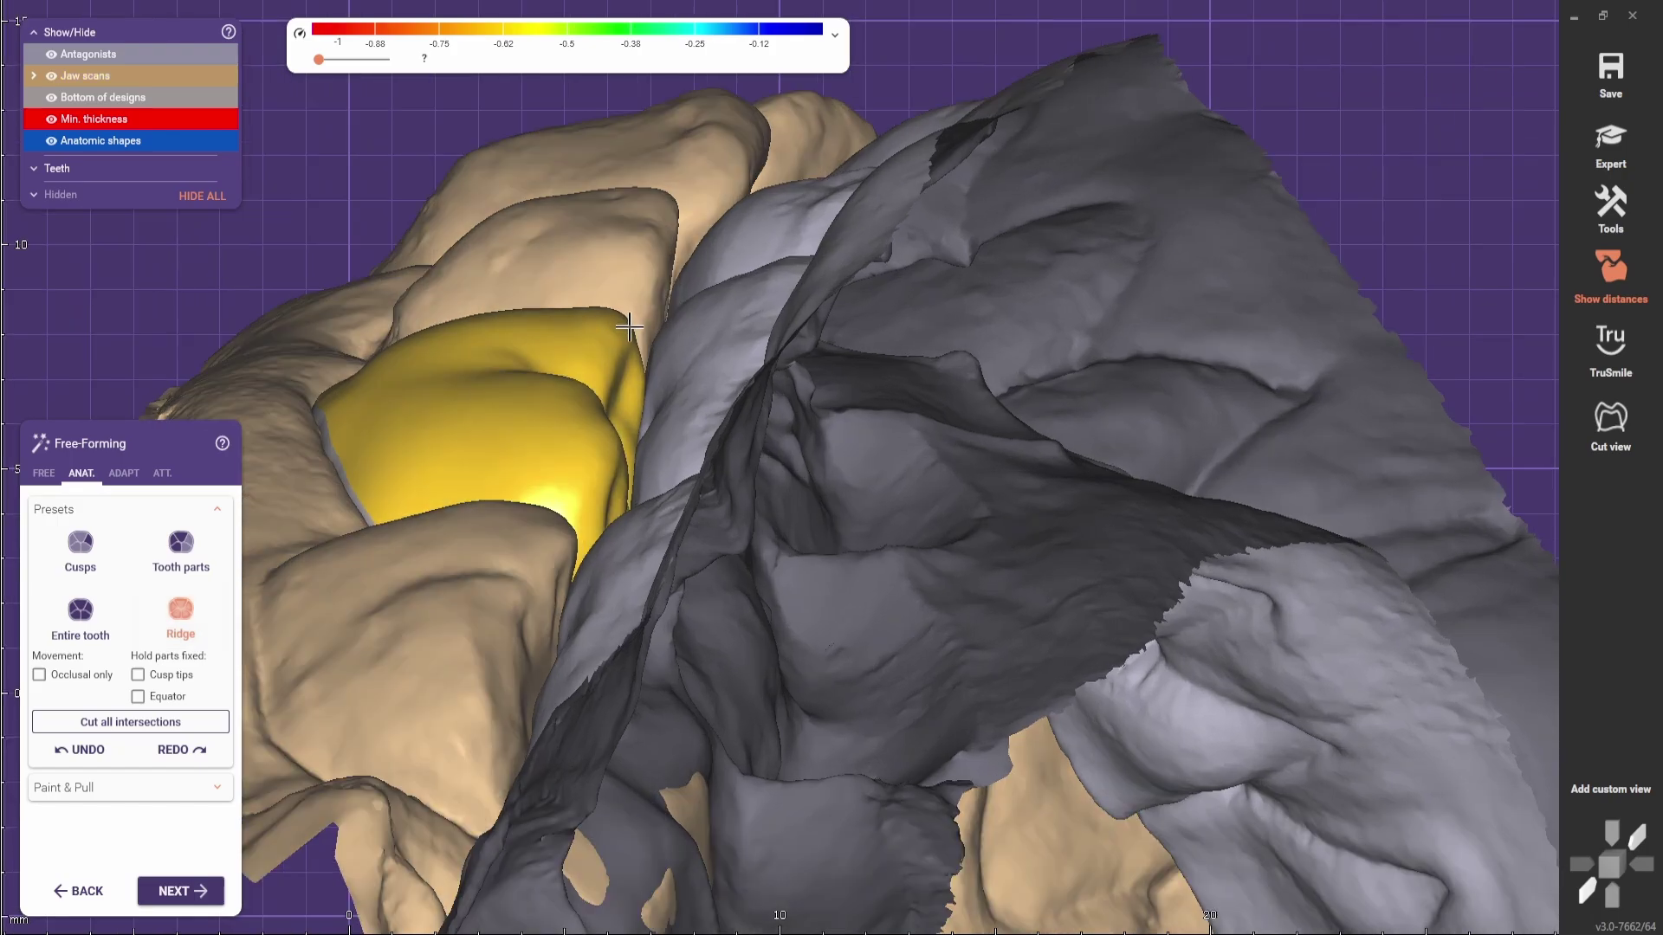
pyautogui.scroll(-1, 628, 359)
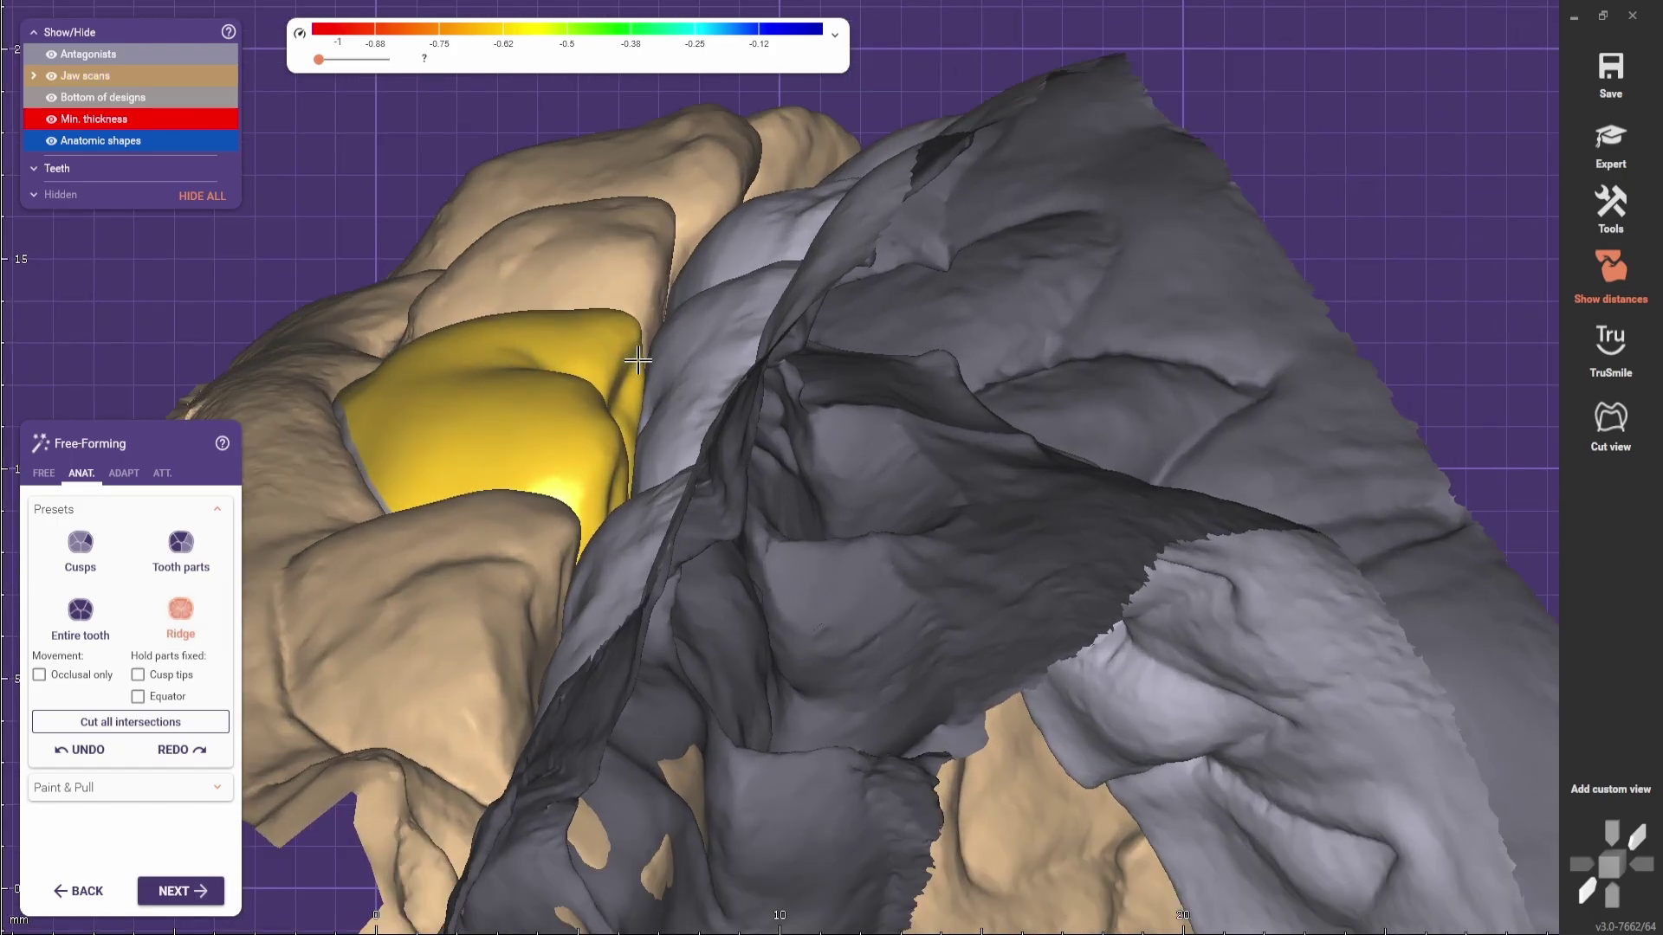
# - Hide the antagonists and refine the buccal cusp contour with the anatomic Ridge preset
pyautogui.scroll(-2, 637, 360)
pyautogui.moveTo(637, 361); pyautogui.dragTo(944, 422, button='right')
pyautogui.press('a')
pyautogui.scroll(3, 945, 421)
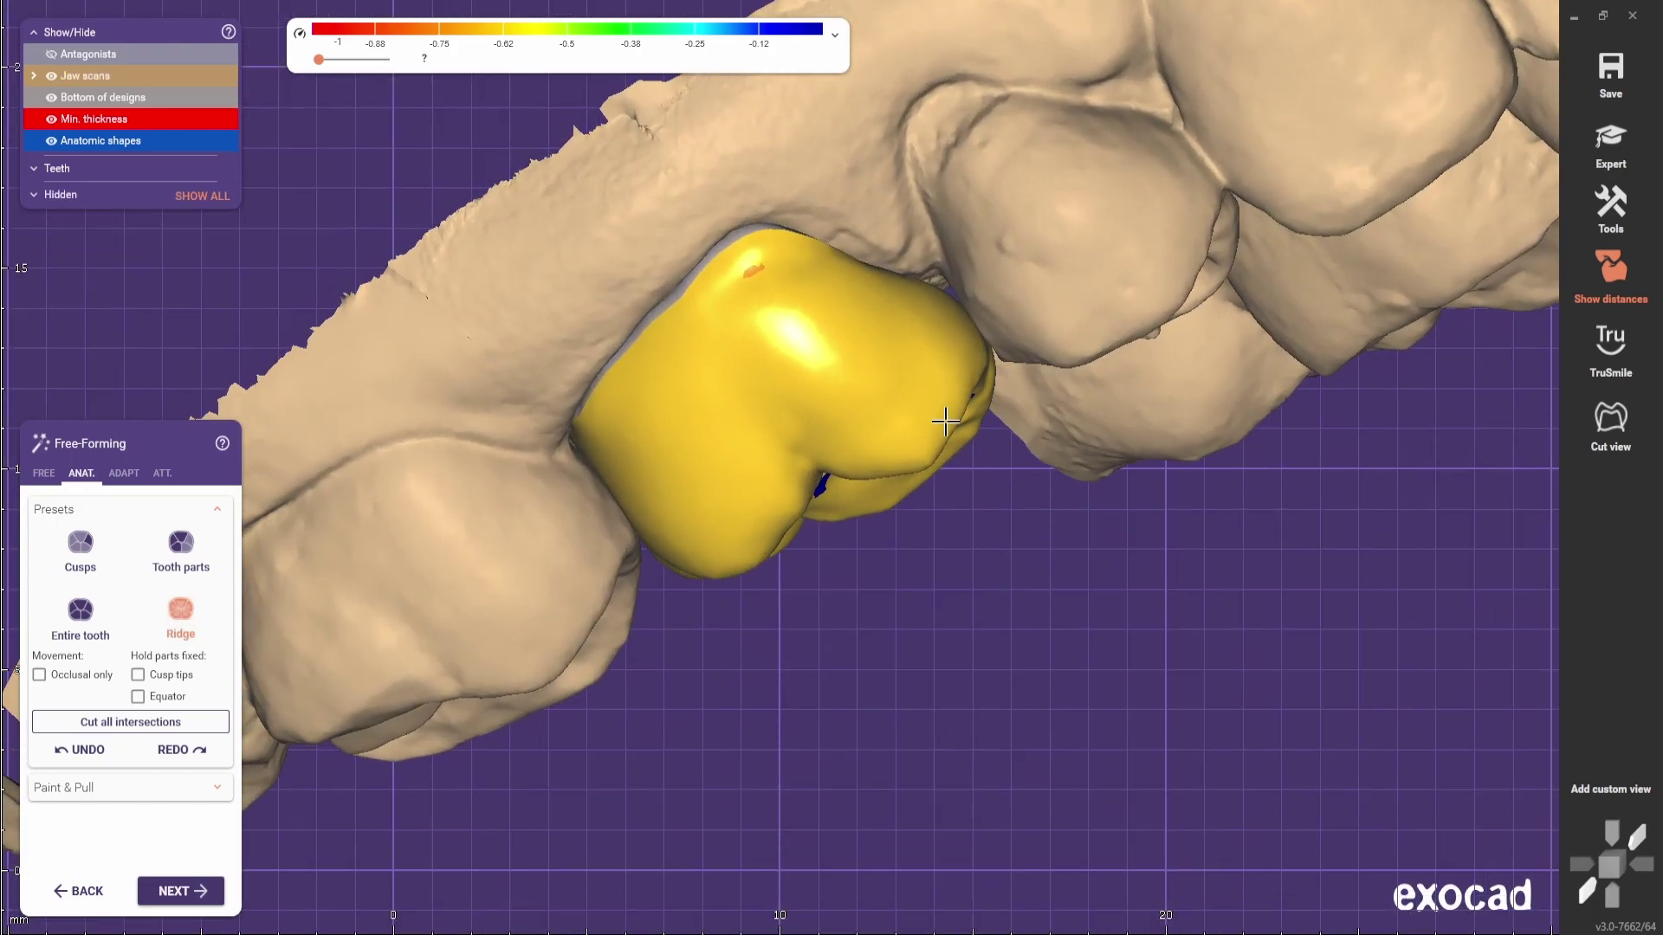
pyautogui.moveTo(868, 474); pyautogui.dragTo(780, 457, button='right')
pyautogui.scroll(-2, 708, 392)
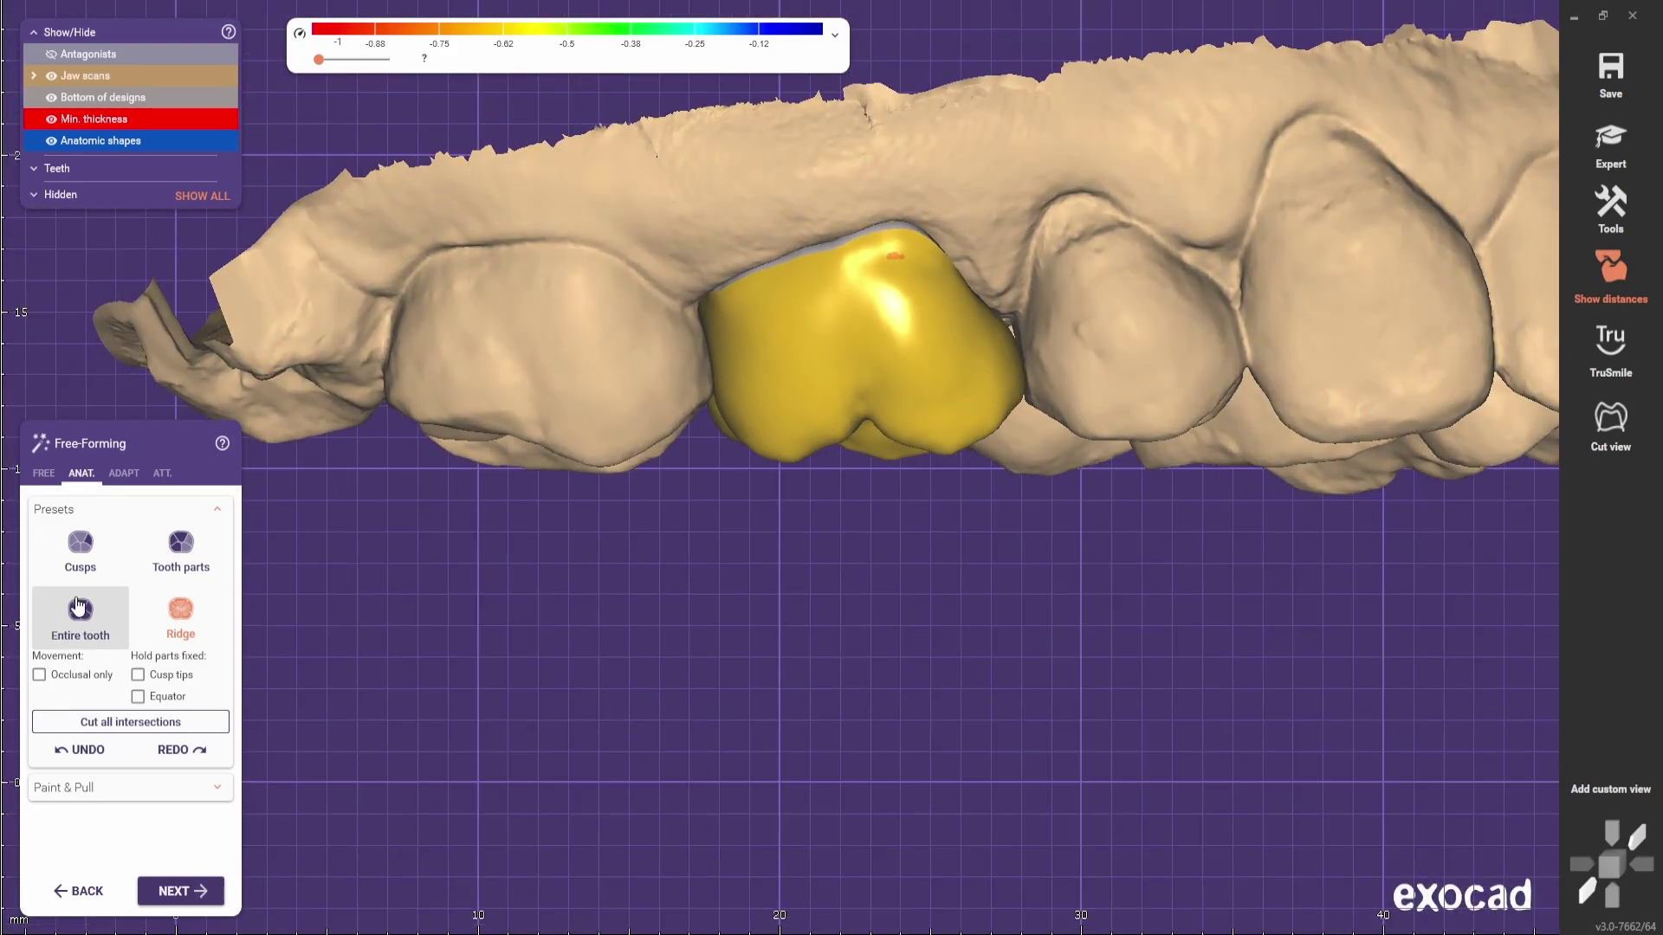
# - Reshape the buccal surface and deepen its fissure with Add/Remove, and smooth the transitions with Smooth/Flatten
pyautogui.click(43, 473)
pyautogui.scroll(2, 749, 405)
pyautogui.click(117, 673)
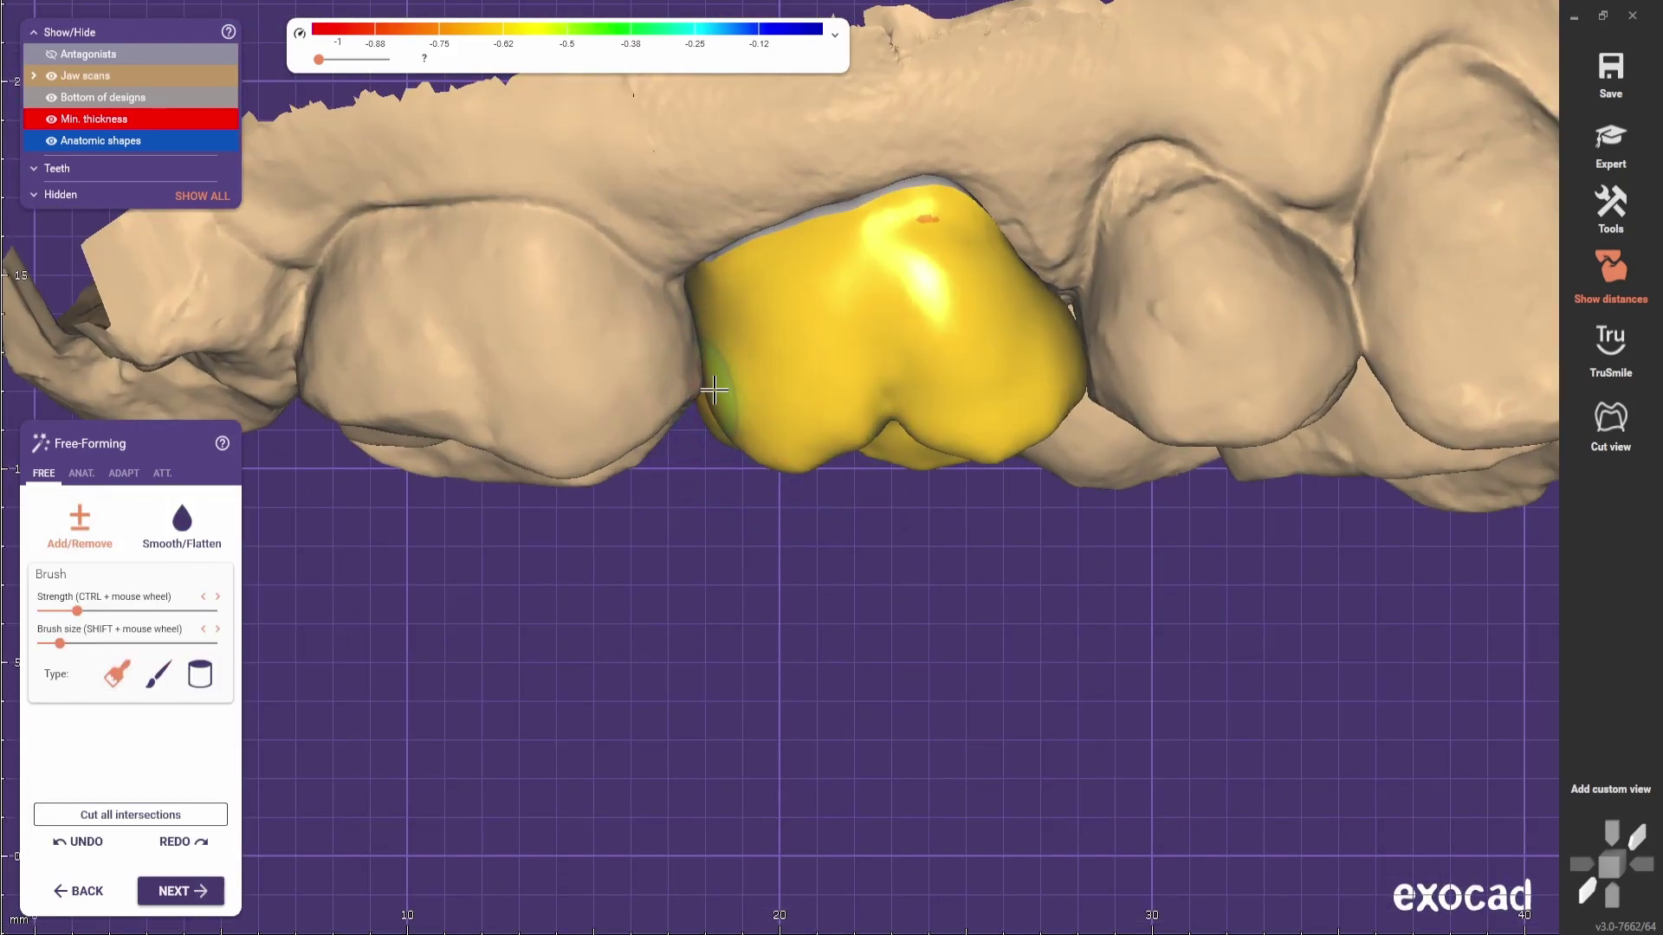
pyautogui.scroll(-3, 661, 497)
pyautogui.click(158, 673)
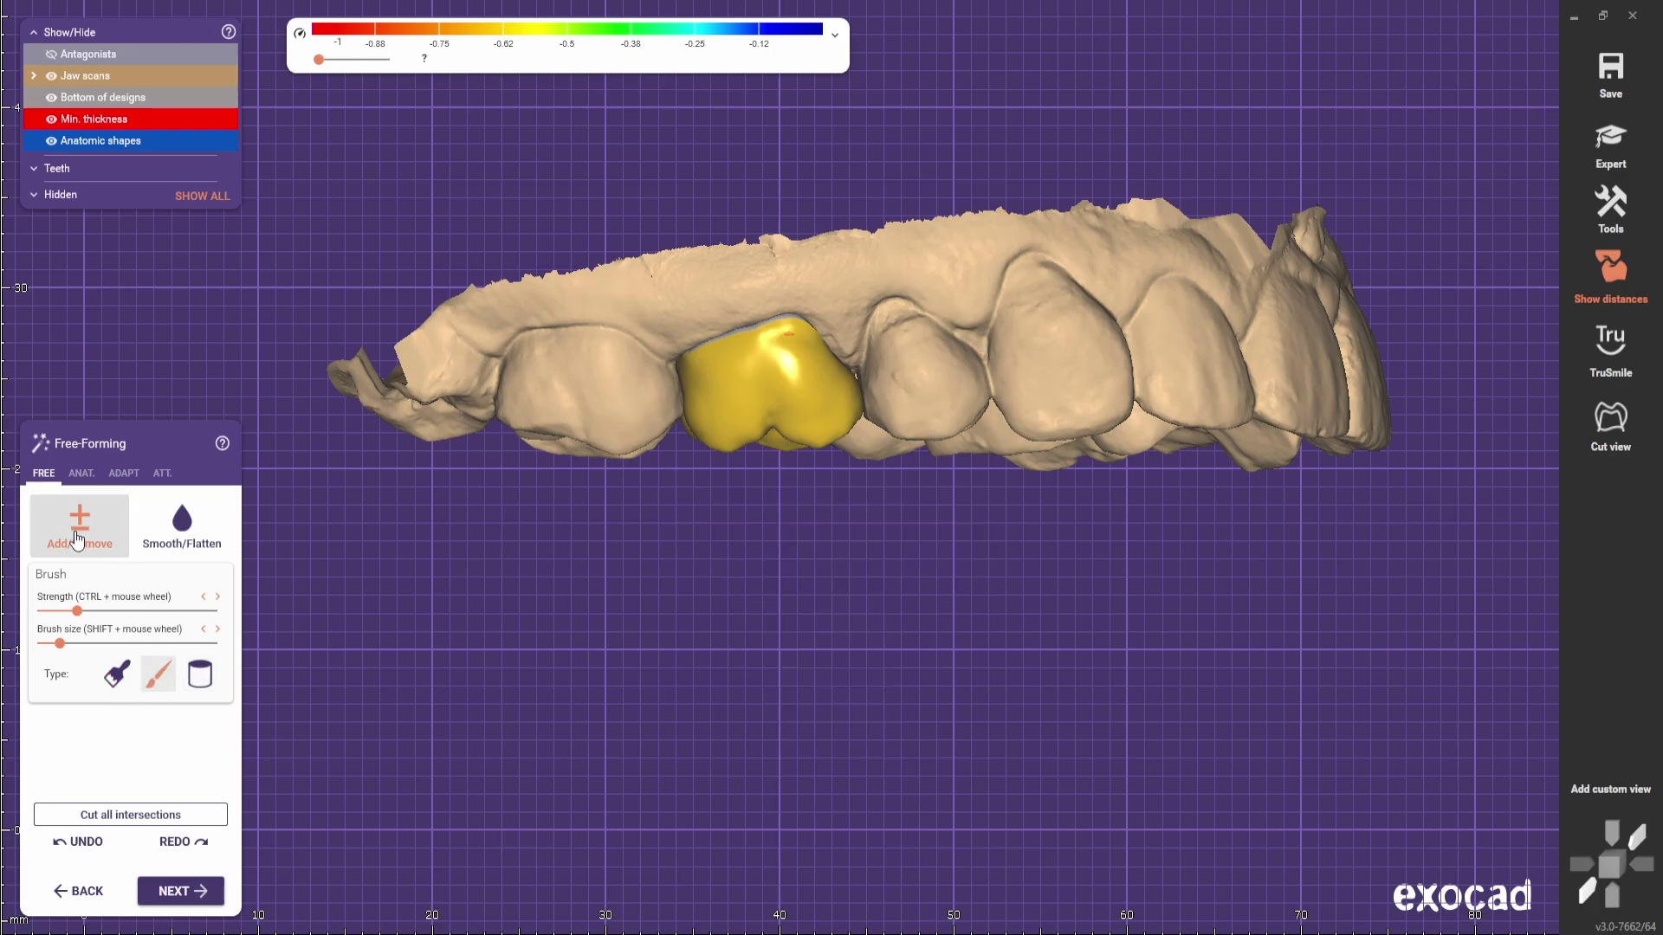
pyautogui.scroll(3, 741, 269)
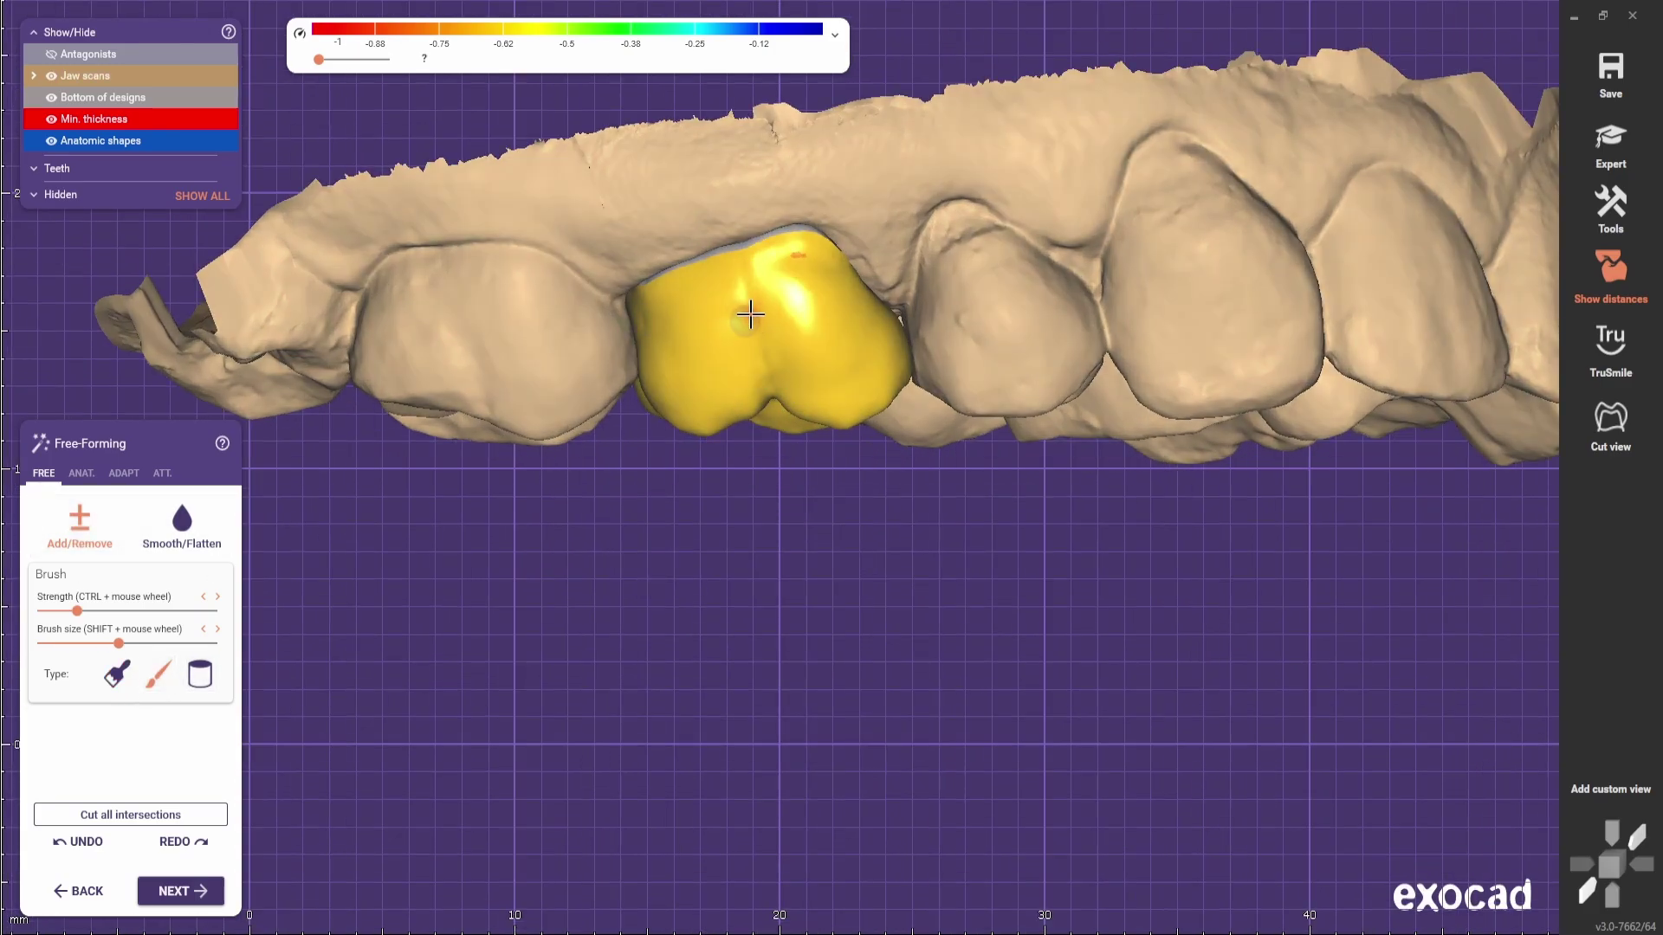
pyautogui.moveTo(750, 314); pyautogui.dragTo(648, 363)
pyautogui.keyDown('shift'); pyautogui.moveTo(762, 341); pyautogui.dragTo(764, 367); pyautogui.keyUp('shift')
pyautogui.press('ctrl')
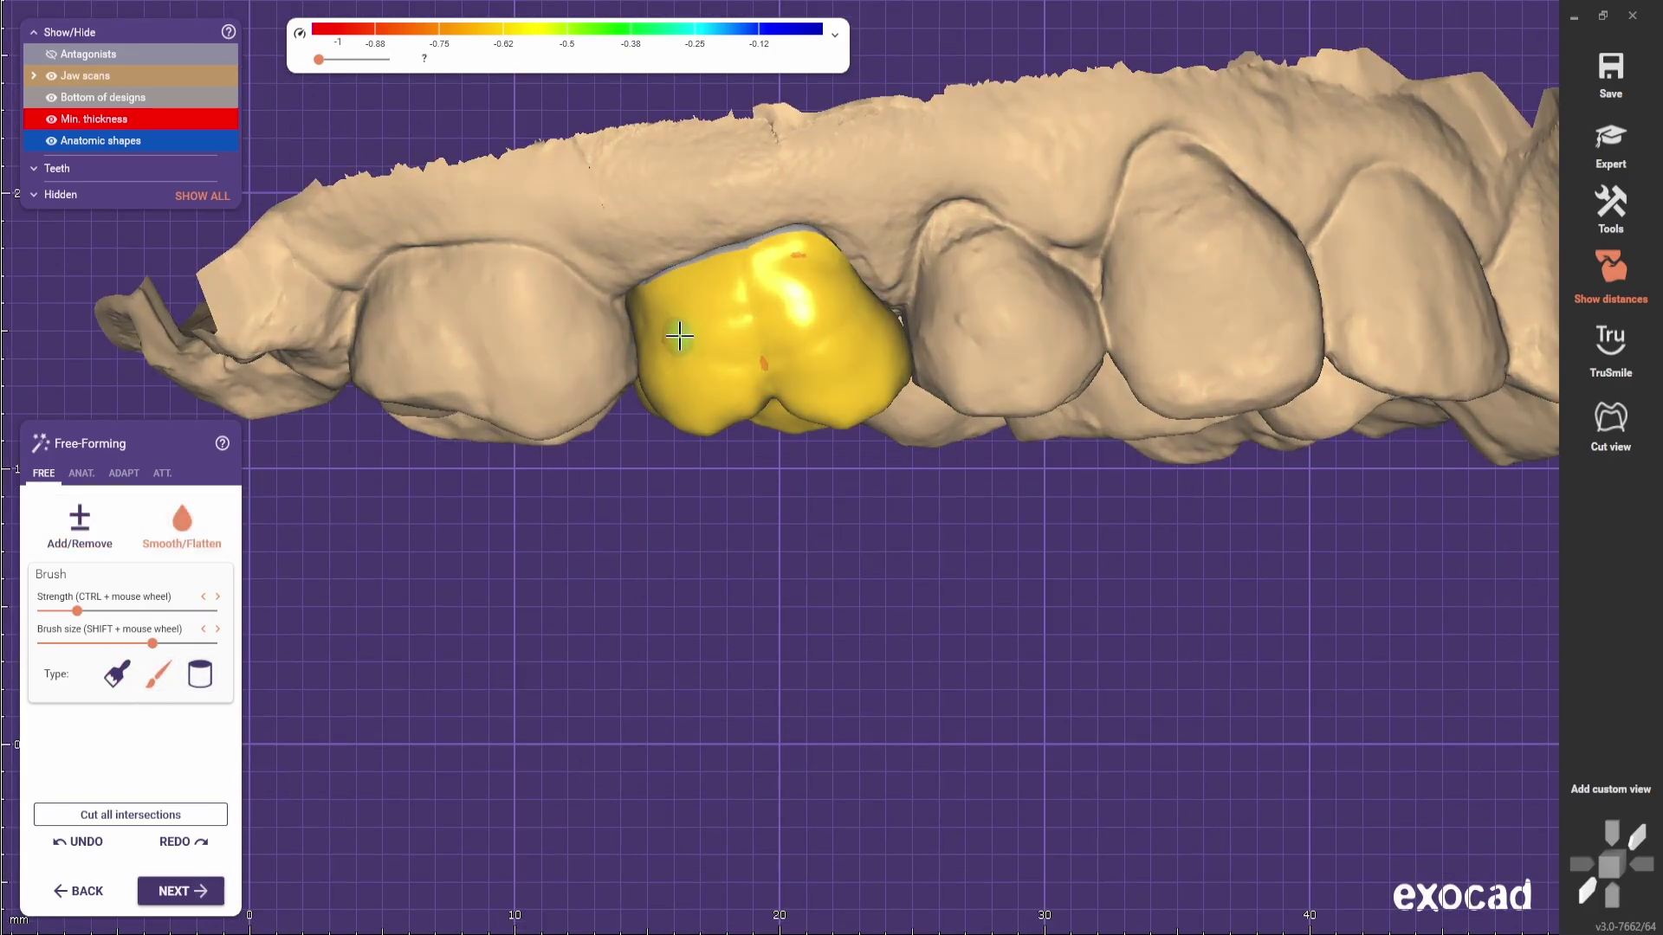
# - Hide the jaw scans and refine the distal contact surface with Add/Remove and Smooth/Flatten
pyautogui.scroll(-4, 523, 472)
pyautogui.moveTo(523, 471); pyautogui.dragTo(524, 77, button='right')
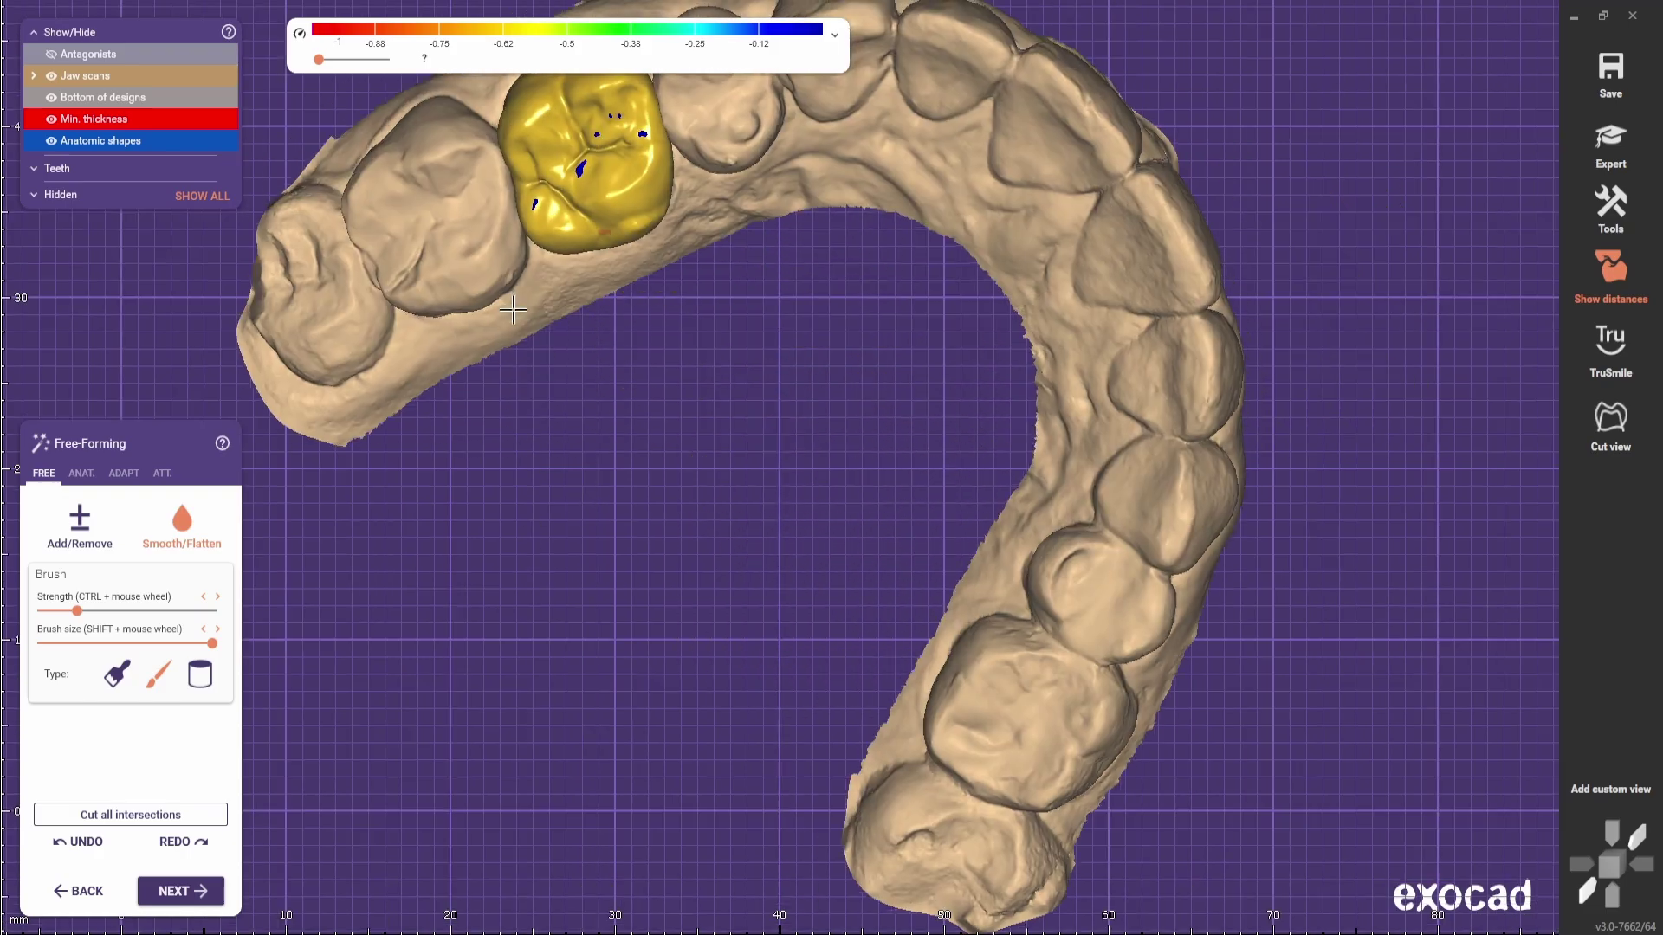
pyautogui.moveTo(524, 78); pyautogui.dragTo(576, 252, button='middle')
pyautogui.scroll(6, 579, 252)
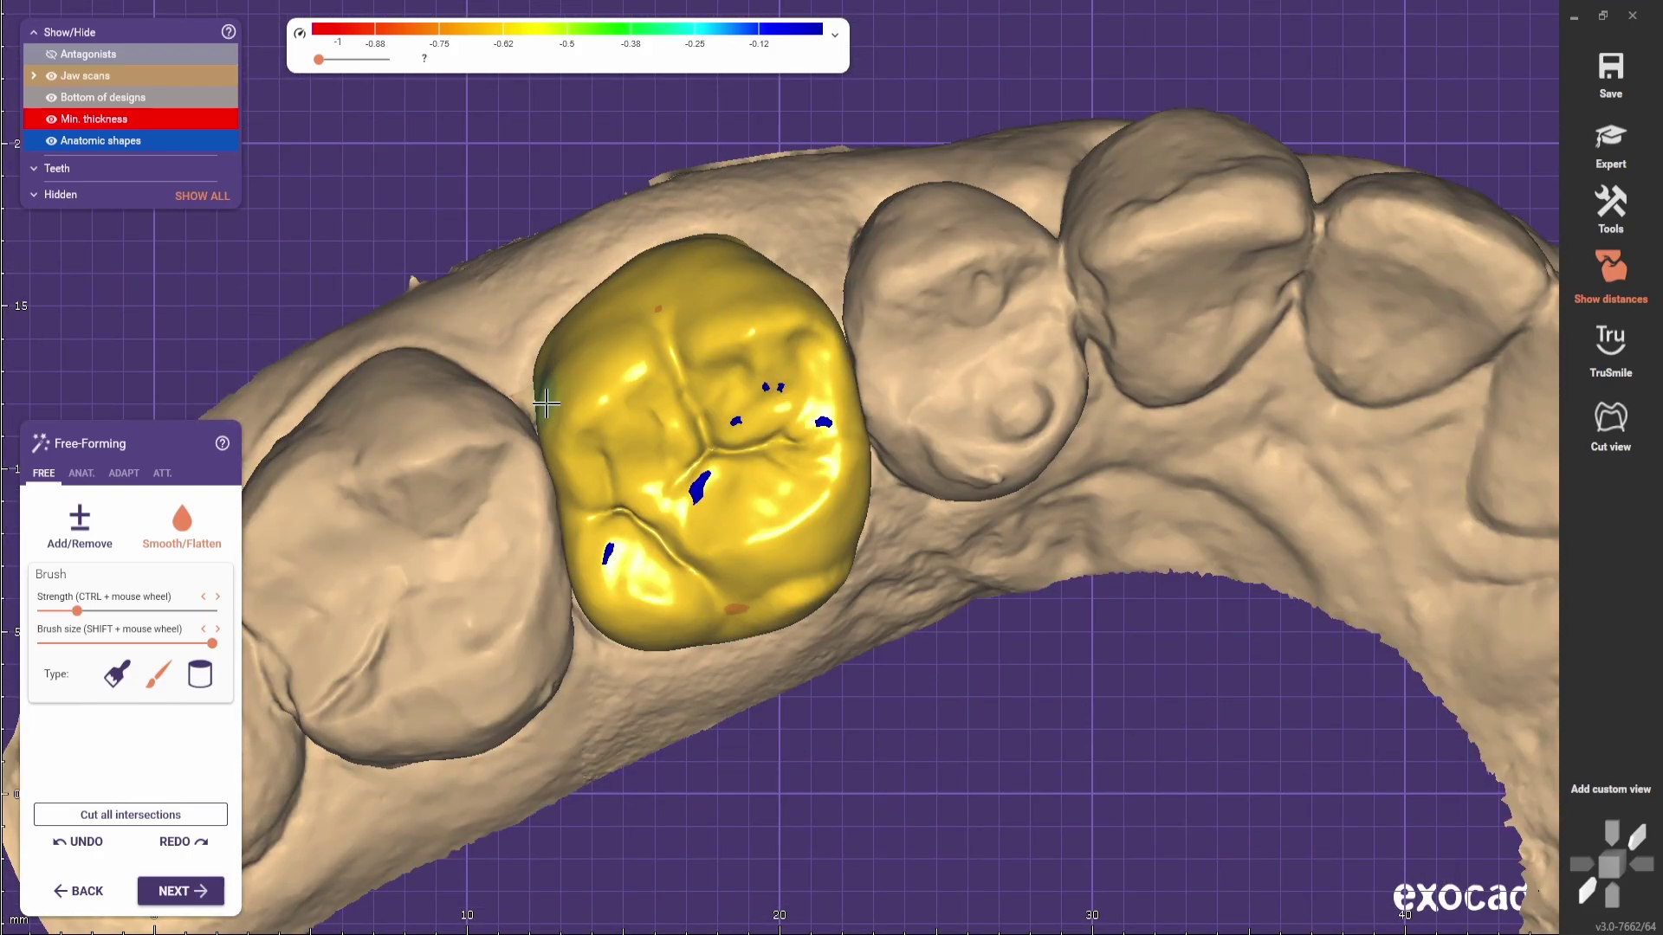
pyautogui.moveTo(547, 404); pyautogui.dragTo(661, 449, button='right')
pyautogui.scroll(5, 660, 440)
pyautogui.press('a')
pyautogui.press('j')
pyautogui.moveTo(612, 501); pyautogui.dragTo(627, 491)
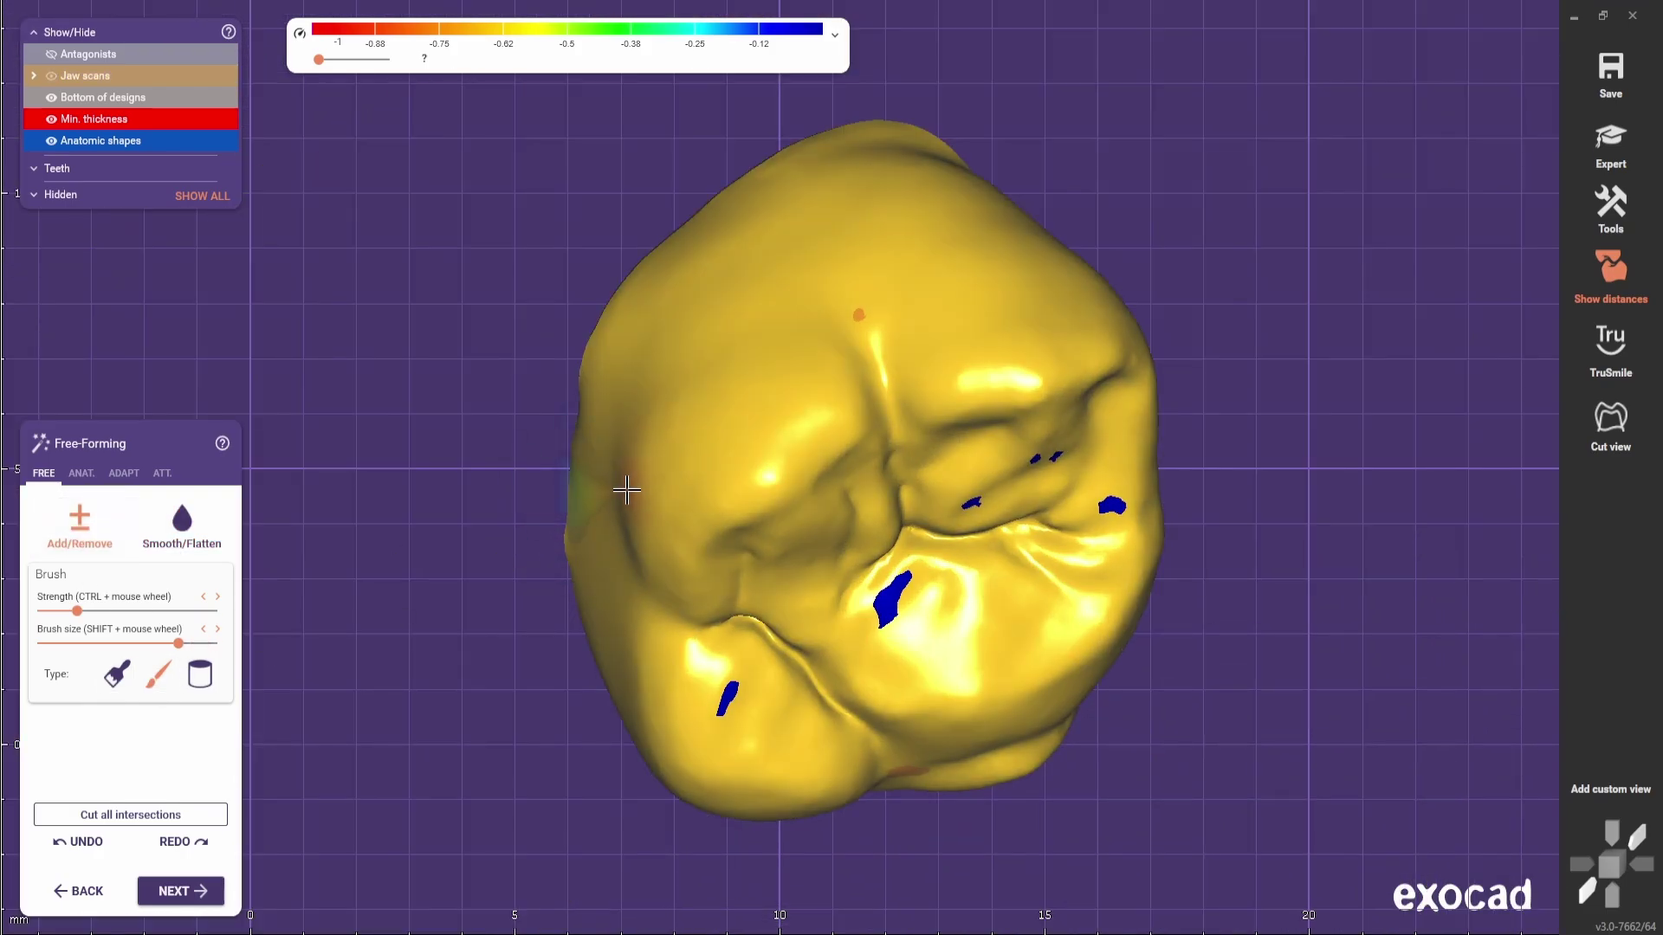
pyautogui.keyDown('shift'); pyautogui.scroll(-3, 625, 490); pyautogui.keyUp('shift')
pyautogui.press('s')
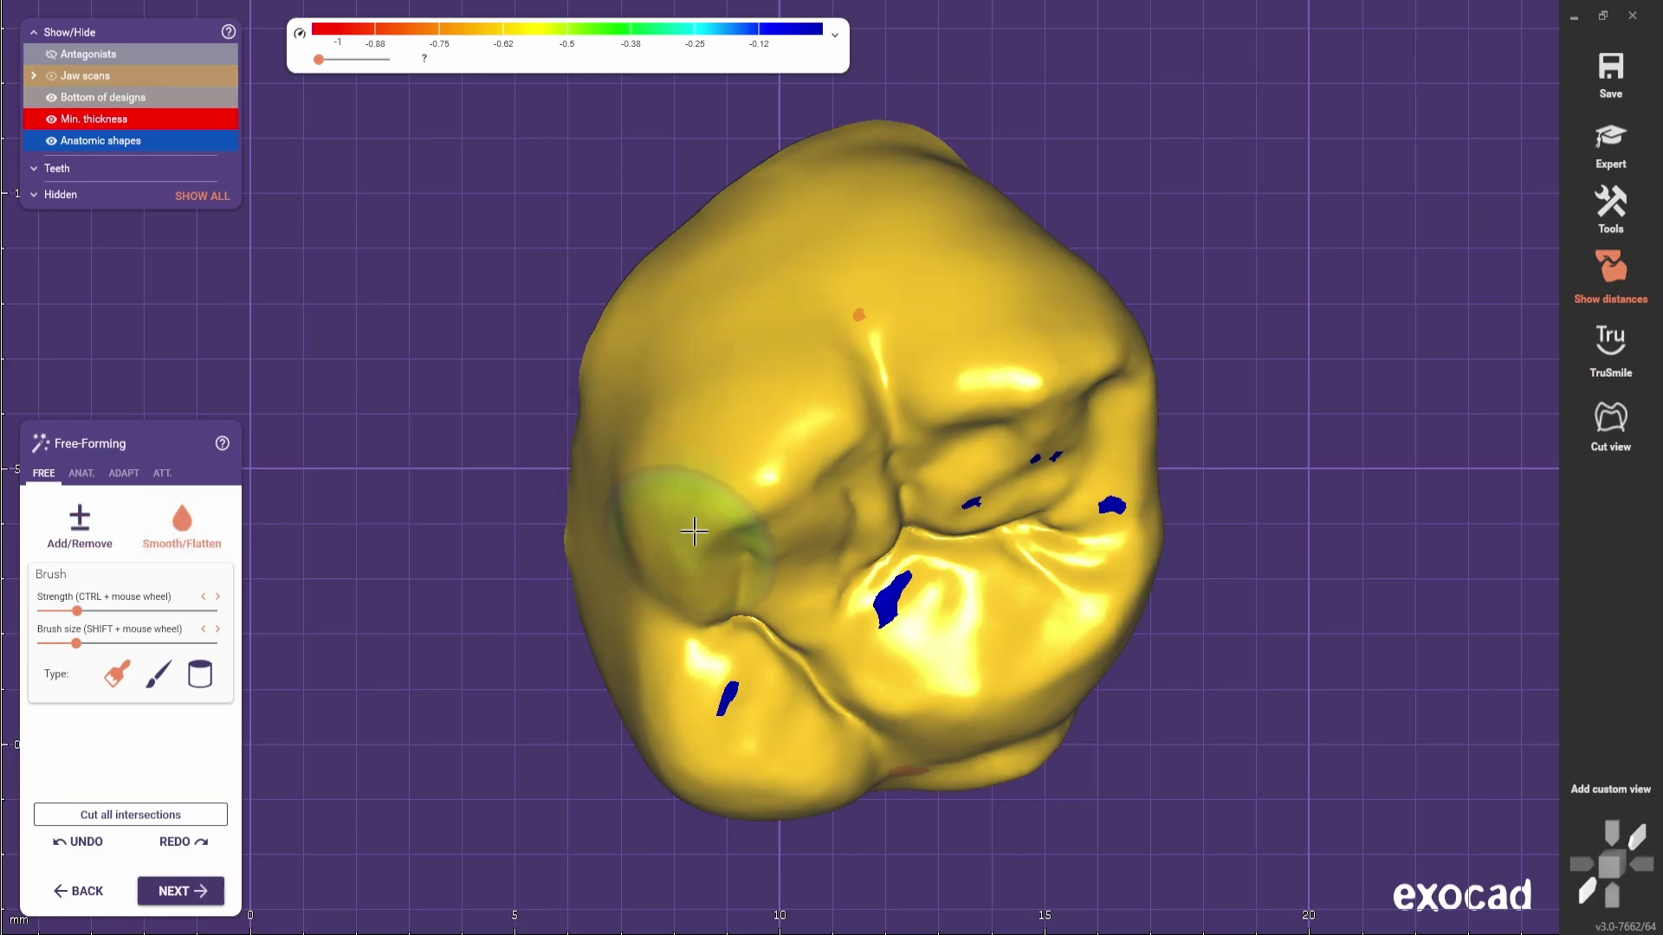
# - Show the jaw scans again and adjust the buccal contour from the occlusal side with the anatomic Ridge preset
pyautogui.press('j')
pyautogui.scroll(-5, 577, 503)
pyautogui.moveTo(578, 503); pyautogui.dragTo(906, 620, button='right')
pyautogui.moveTo(906, 620); pyautogui.dragTo(943, 527, button='middle')
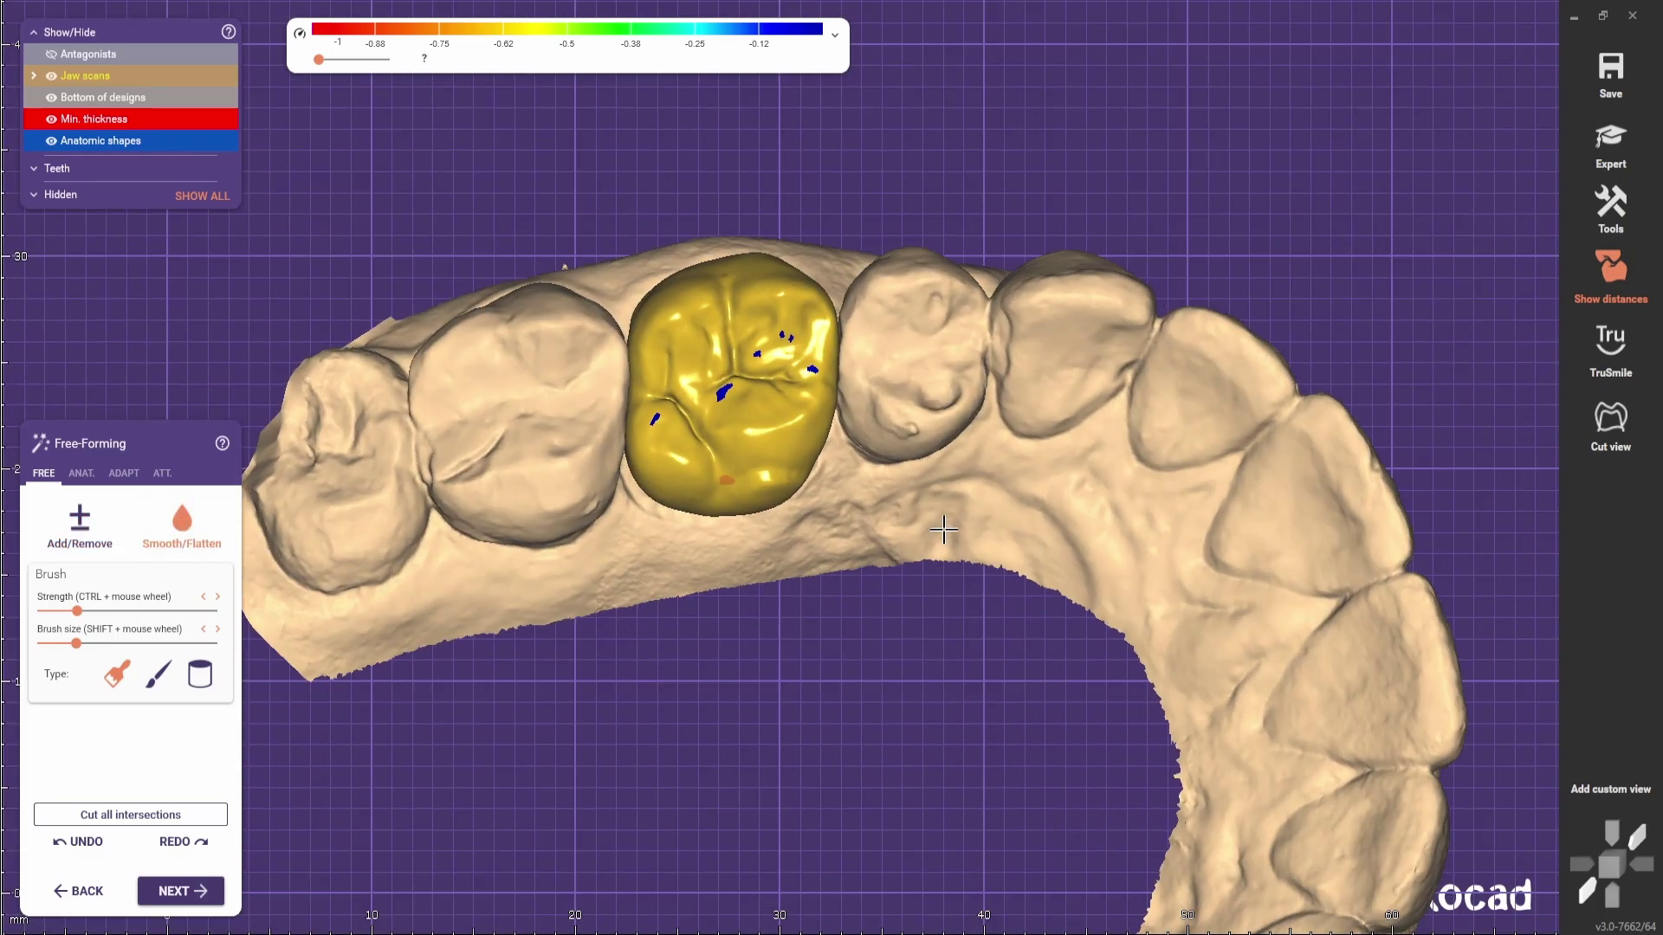
pyautogui.scroll(-2, 943, 528)
pyautogui.moveTo(943, 527); pyautogui.dragTo(1024, 375, button='right')
pyautogui.scroll(5, 869, 419)
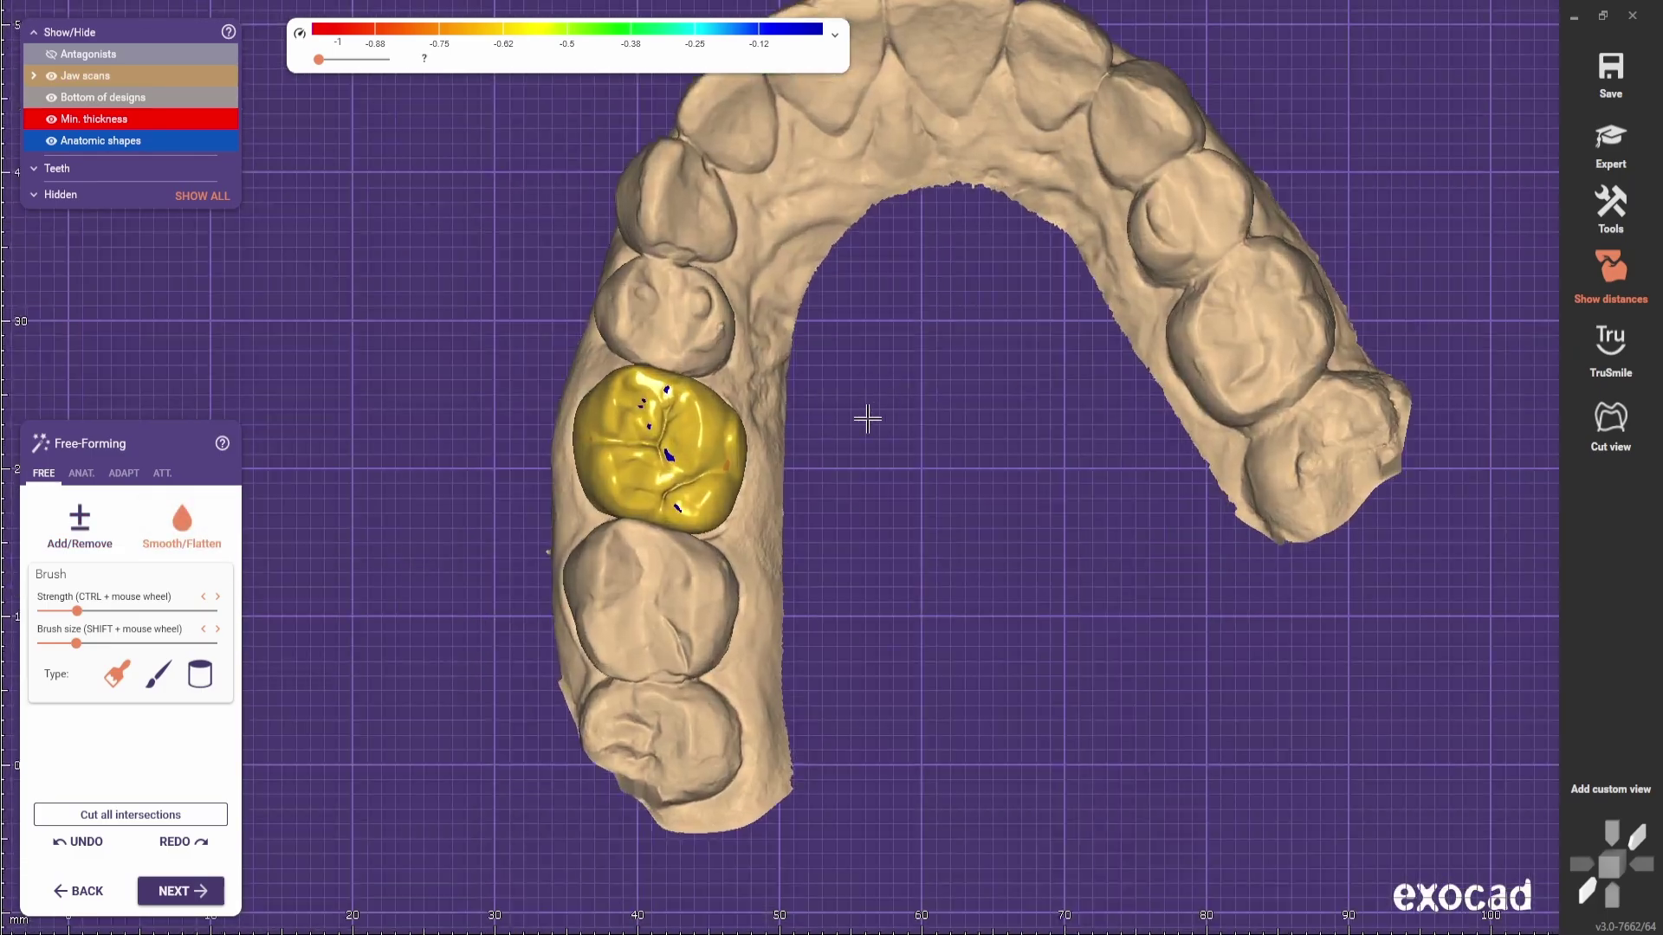
pyautogui.moveTo(816, 662); pyautogui.dragTo(861, 579, button='middle')
pyautogui.moveTo(861, 580); pyautogui.dragTo(806, 662, button='right')
pyautogui.click(81, 473)
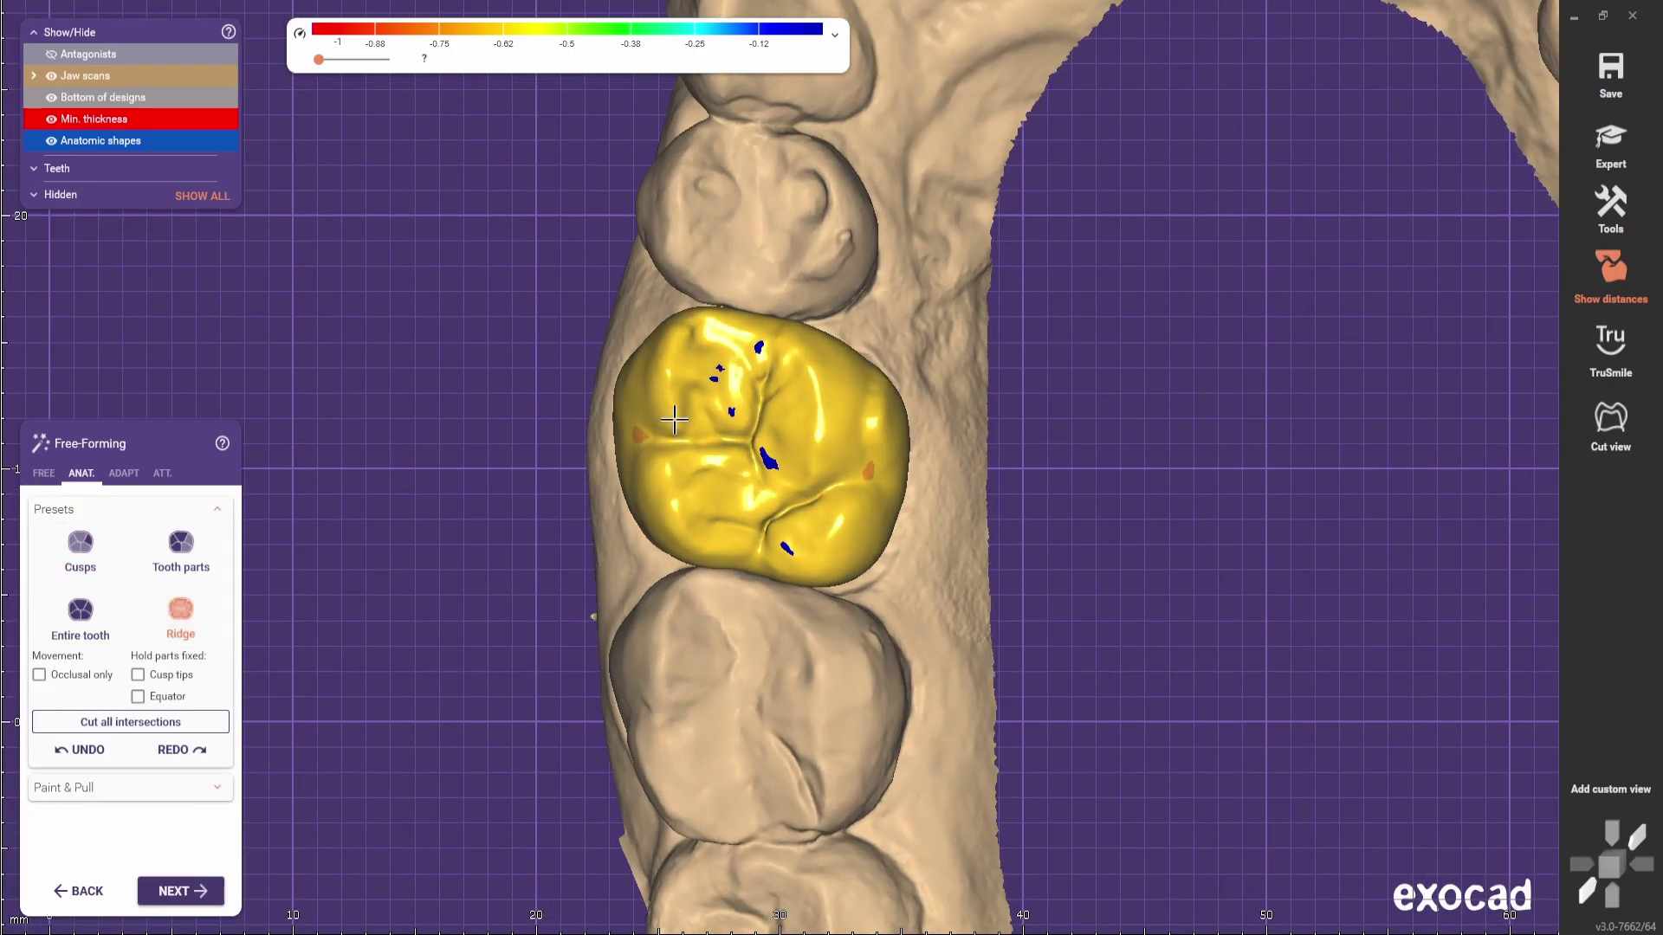
# - Smooth the buccal cusp slopes at the smallest brush size, and build up the thin buccal and palatal spots with Add/Remove
pyautogui.click(43, 474)
pyautogui.scroll(4, 735, 371)
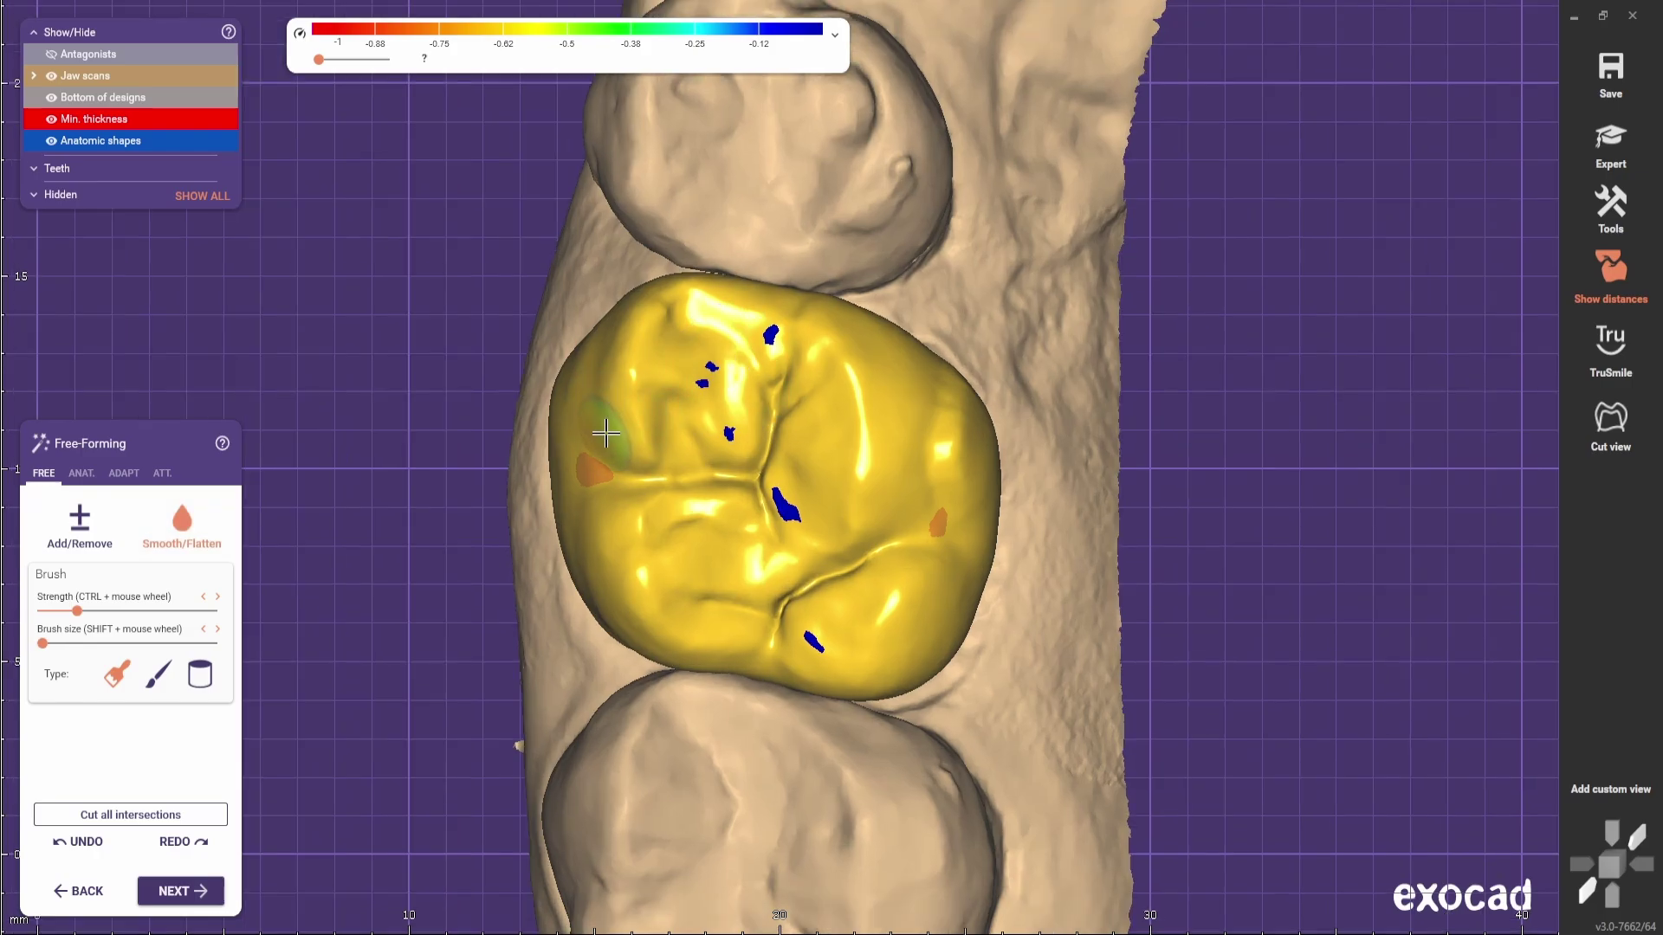
pyautogui.press('shift')
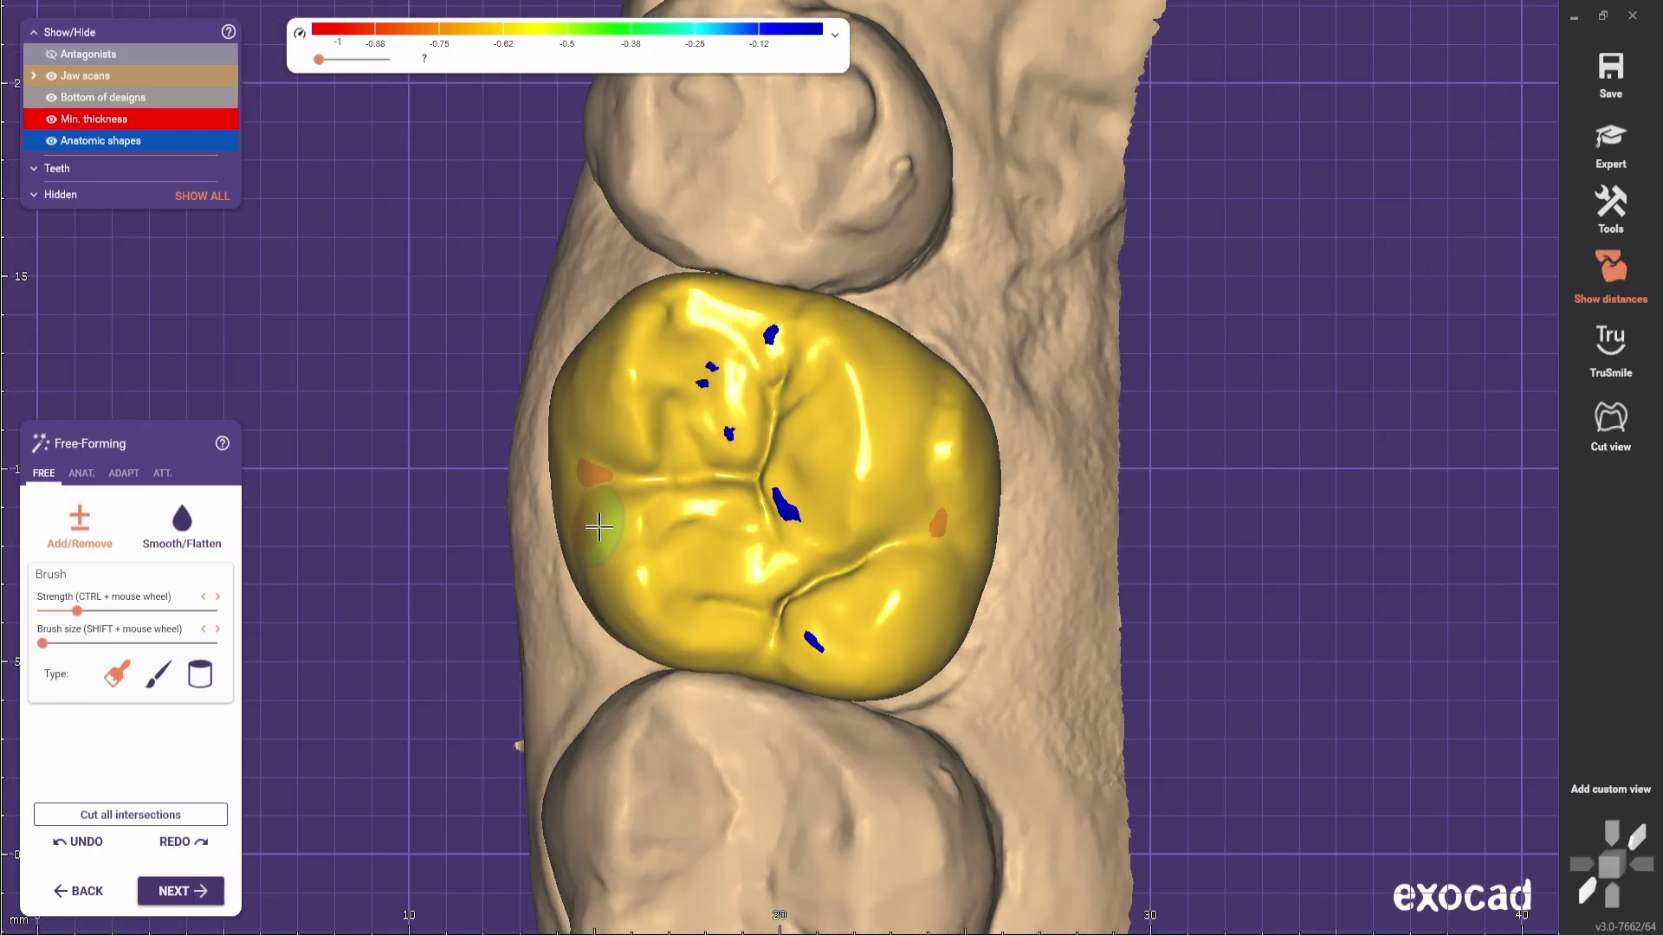
pyautogui.press('shift')
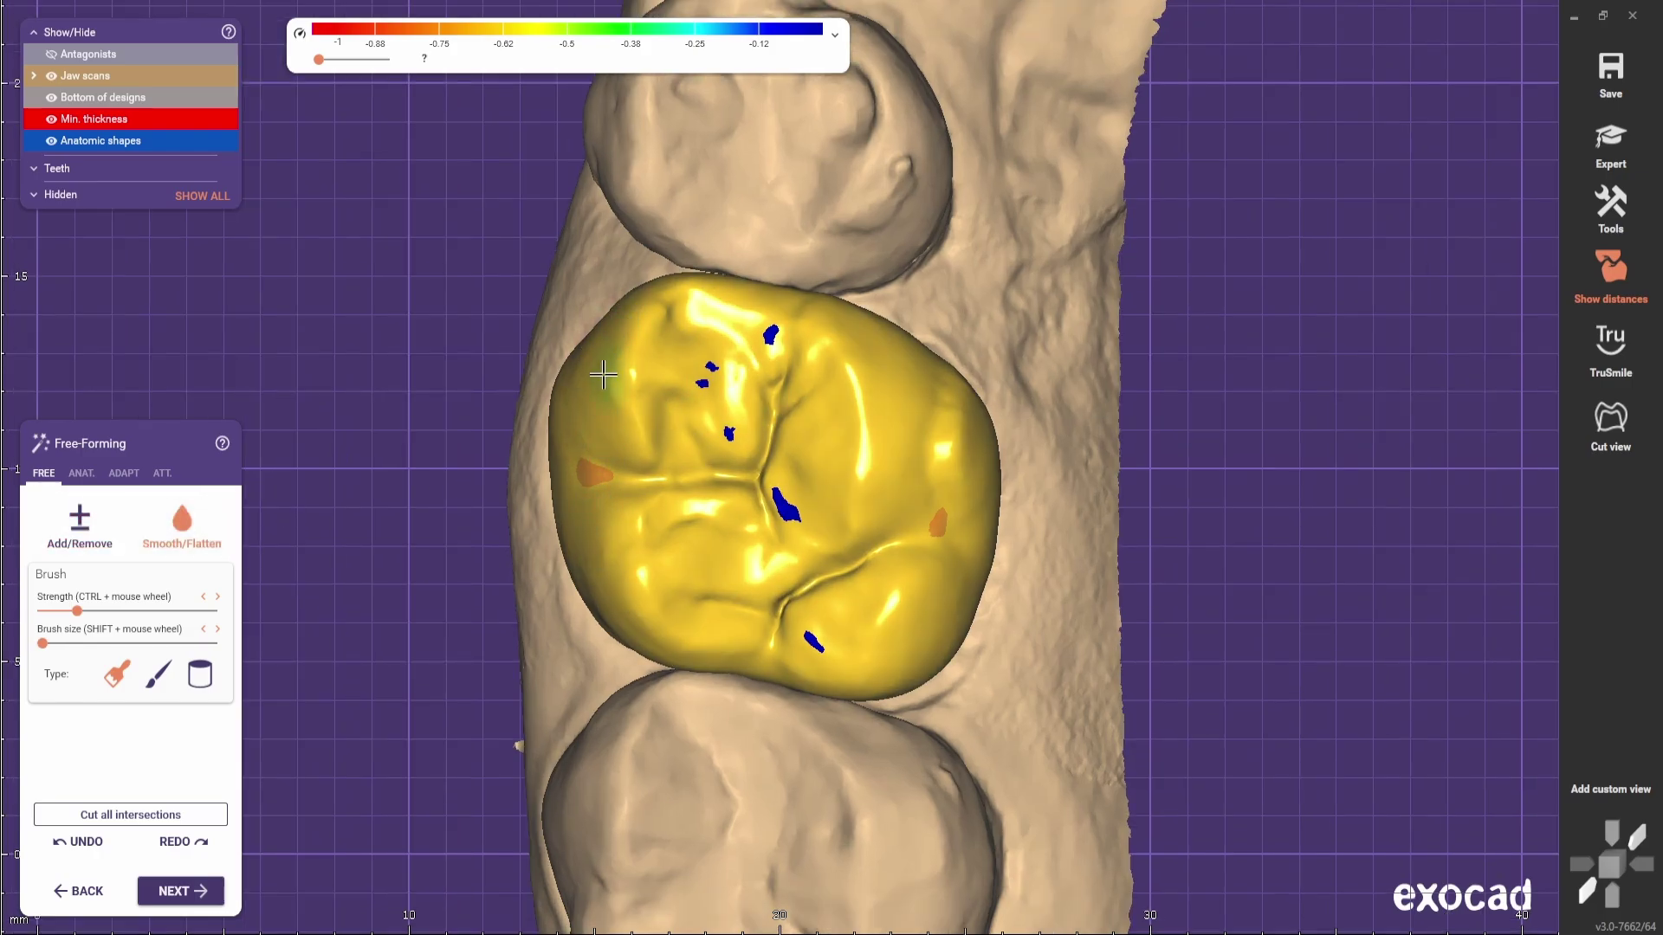
pyautogui.click(80, 527)
pyautogui.scroll(-4, 356, 594)
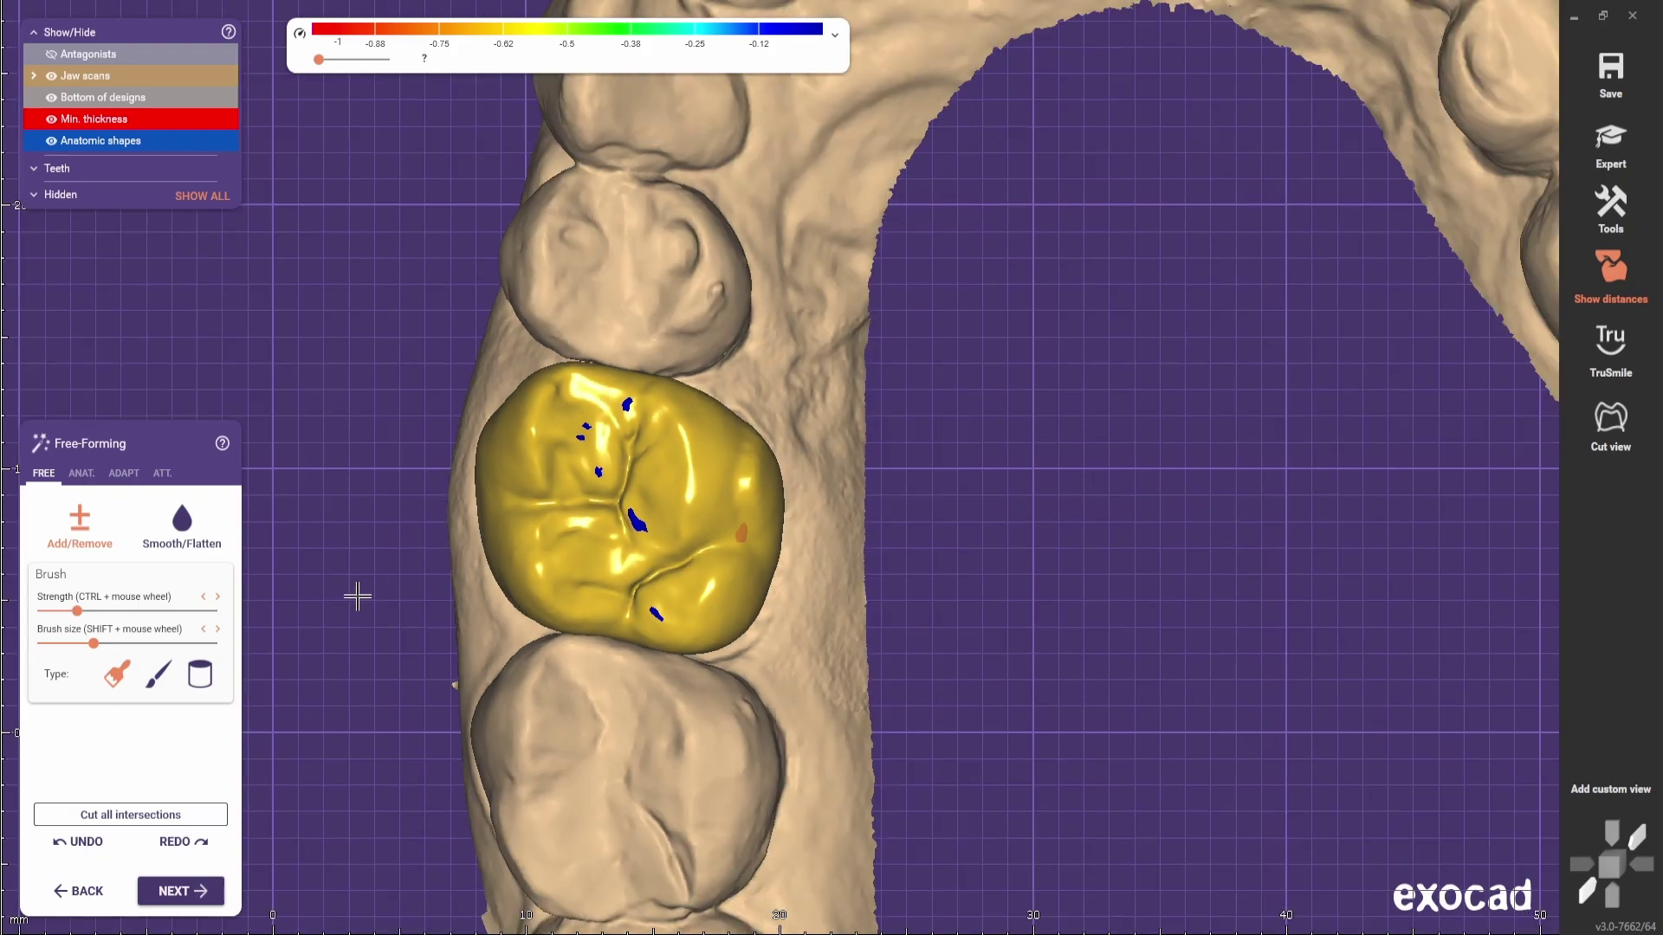
pyautogui.scroll(-3, 863, 688)
pyautogui.moveTo(866, 684); pyautogui.dragTo(896, 557, button='middle')
pyautogui.scroll(1, 796, 572)
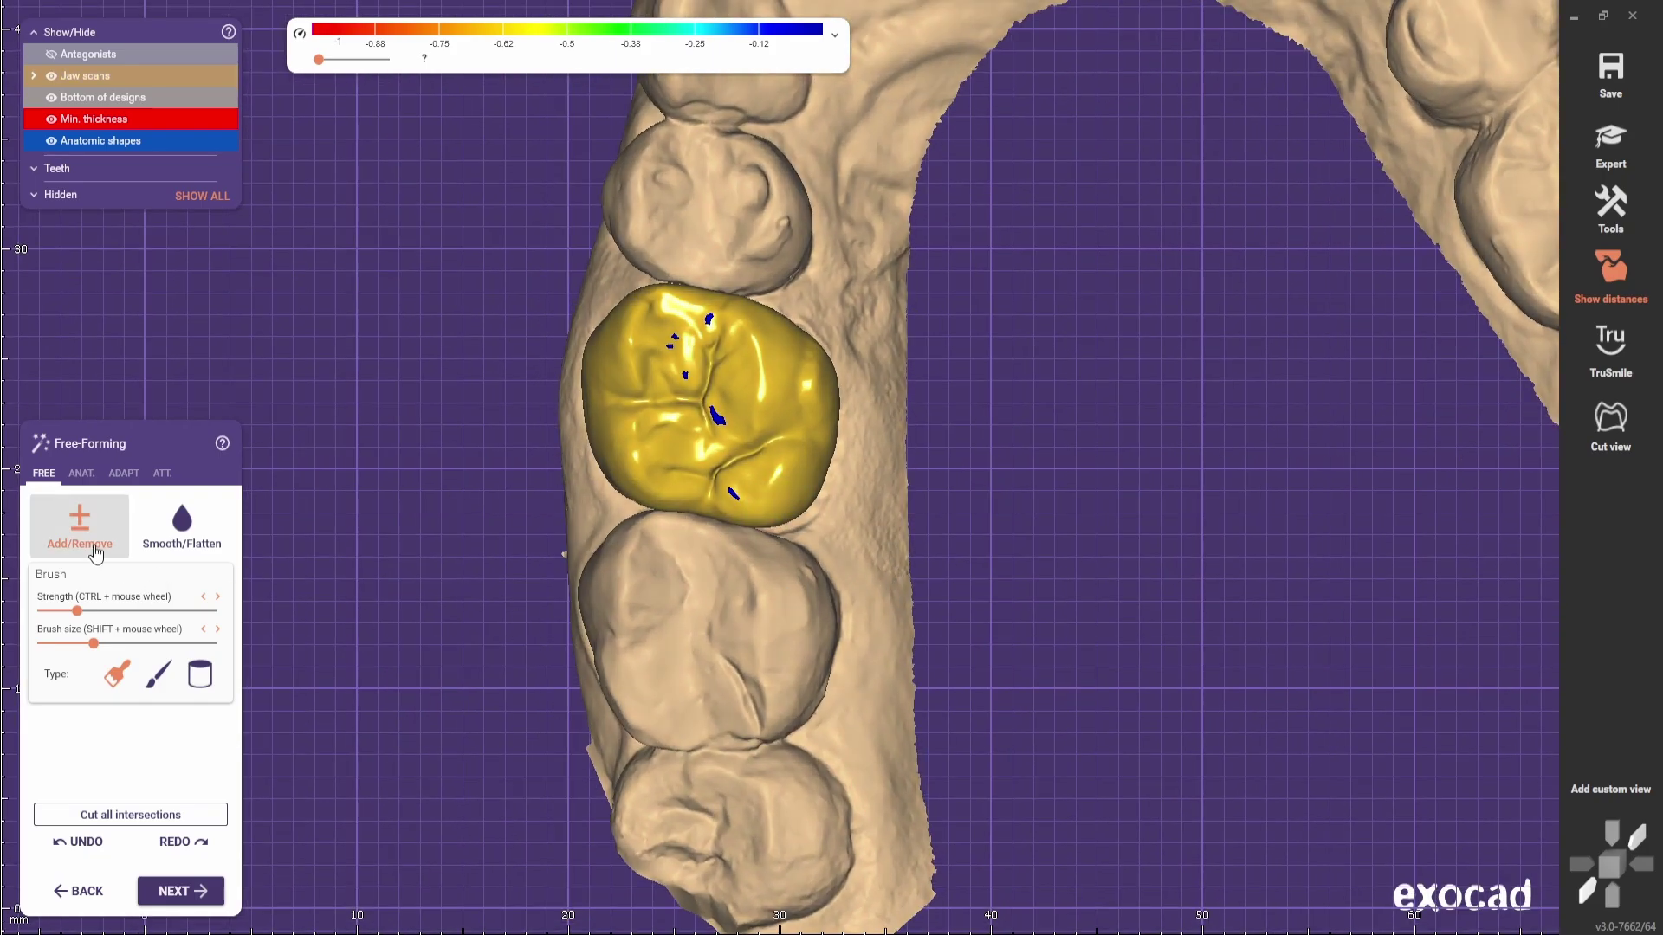
# - Adjust the mesiopalatal contour with the anatomic Ridge preset
pyautogui.click(81, 474)
pyautogui.click(172, 607)
pyautogui.scroll(2, 797, 277)
pyautogui.moveTo(848, 253); pyautogui.dragTo(852, 272, button='right')
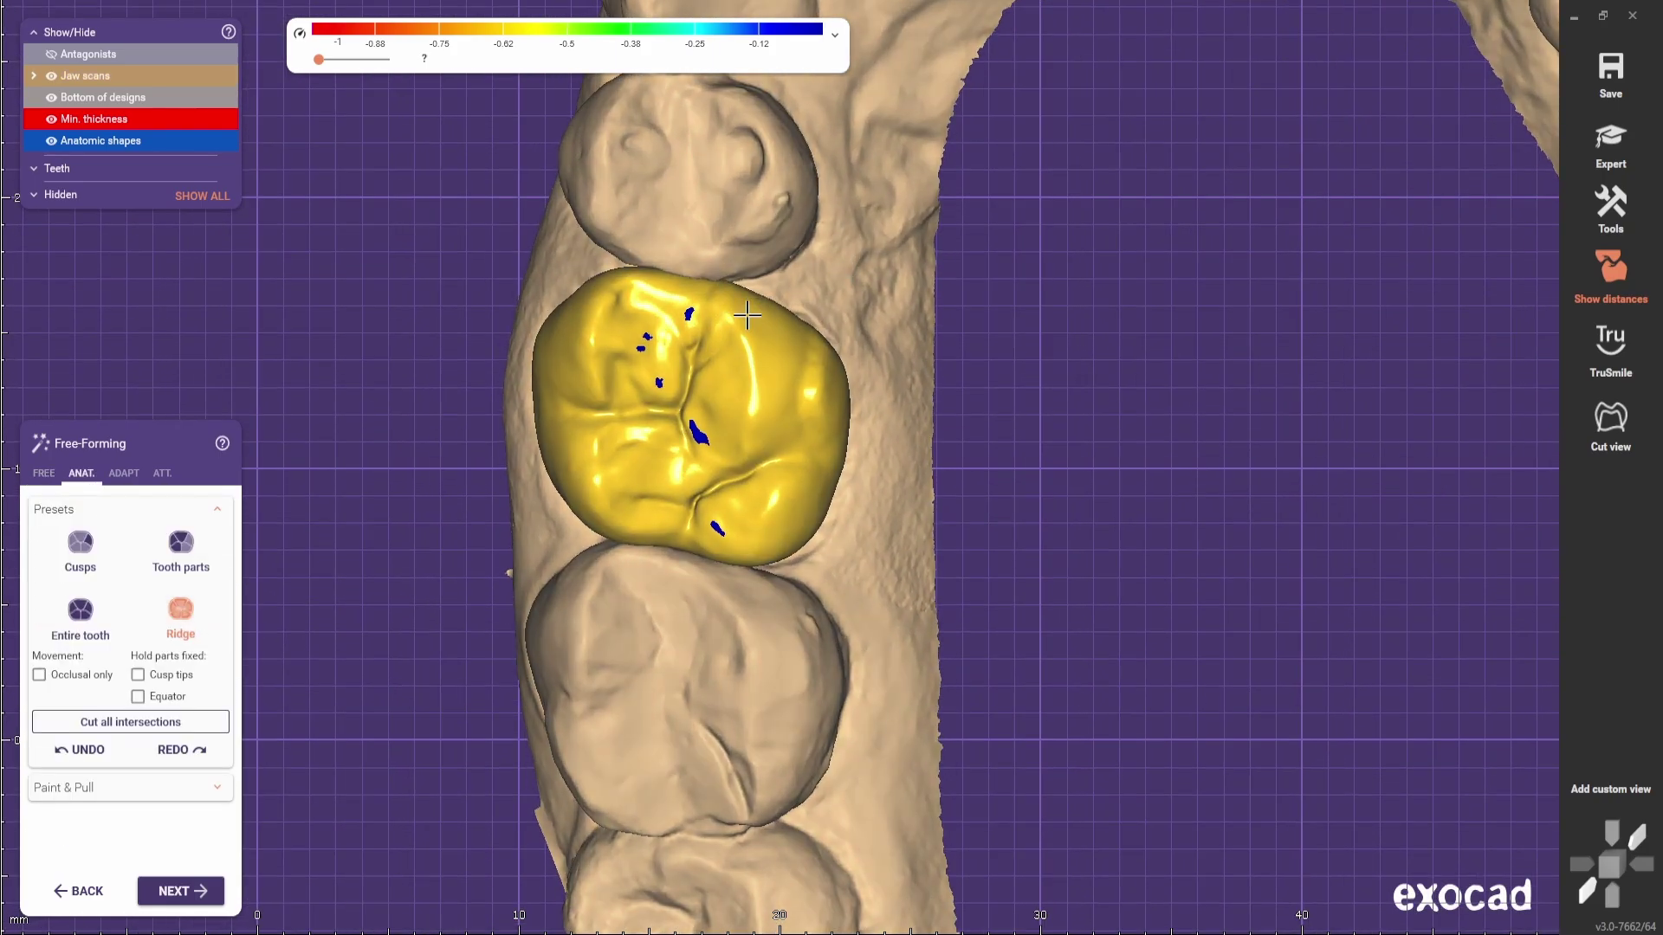
# - Rework the mesiopalatal surface with Add/Remove and smooth it with a larger Smooth/Flatten brush
pyautogui.click(44, 473)
pyautogui.scroll(2, 676, 356)
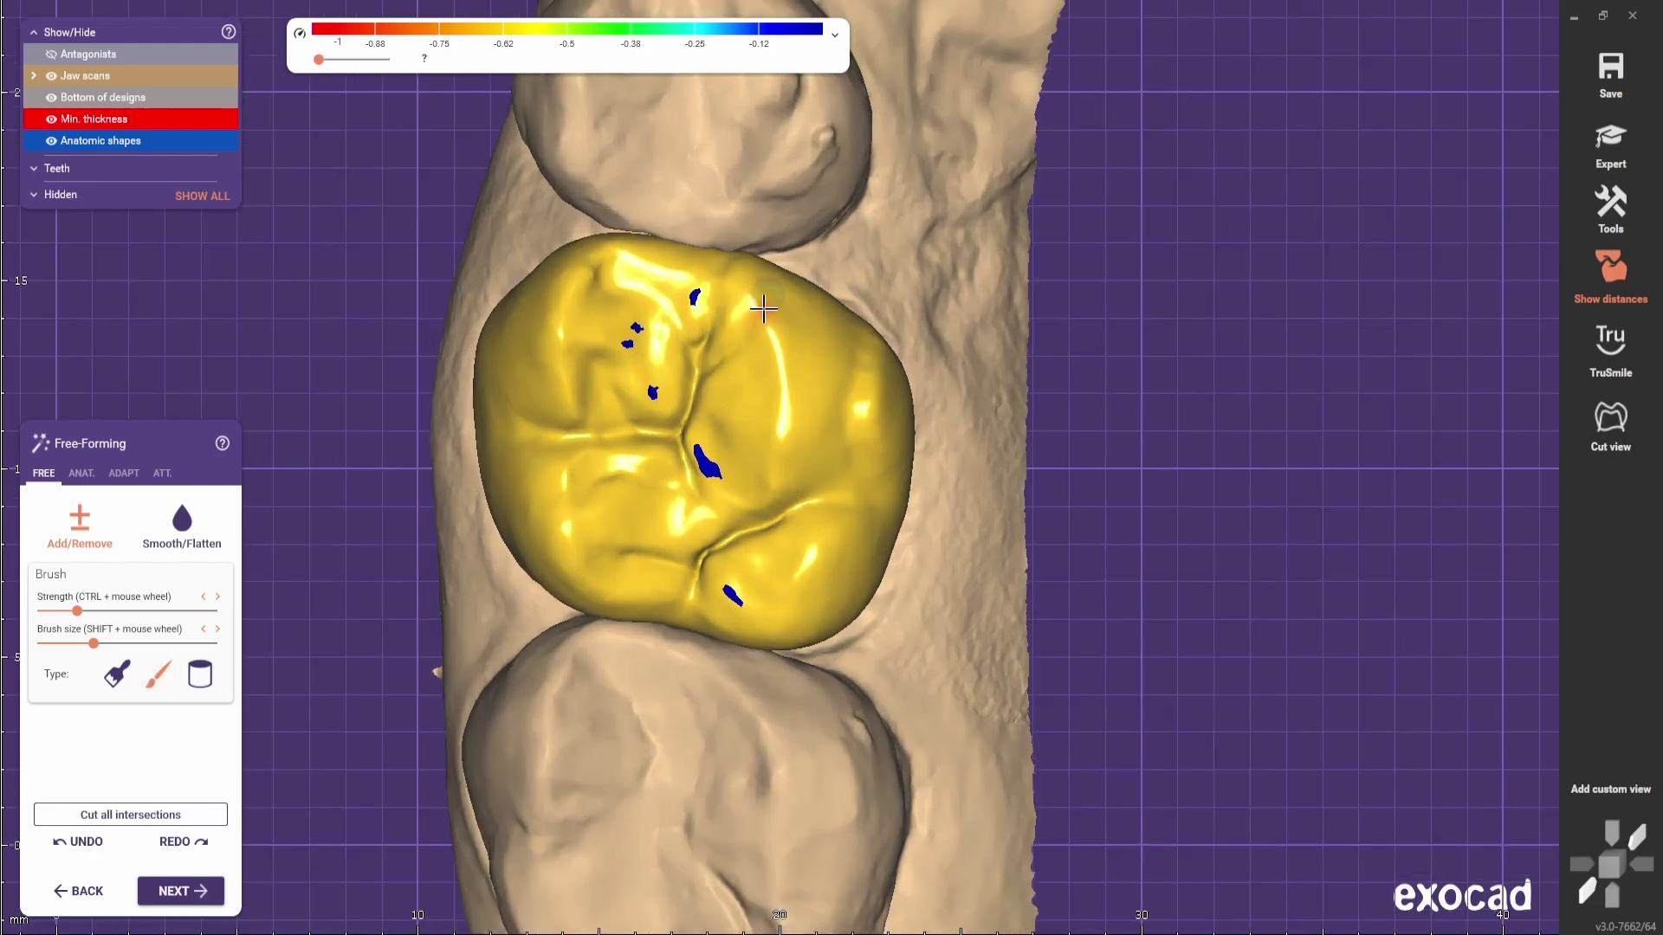
pyautogui.scroll(-2, 926, 260)
pyautogui.moveTo(927, 297); pyautogui.dragTo(836, 282, button='right')
pyautogui.keyDown('shift'); pyautogui.scroll(1, 872, 266); pyautogui.keyUp('shift')
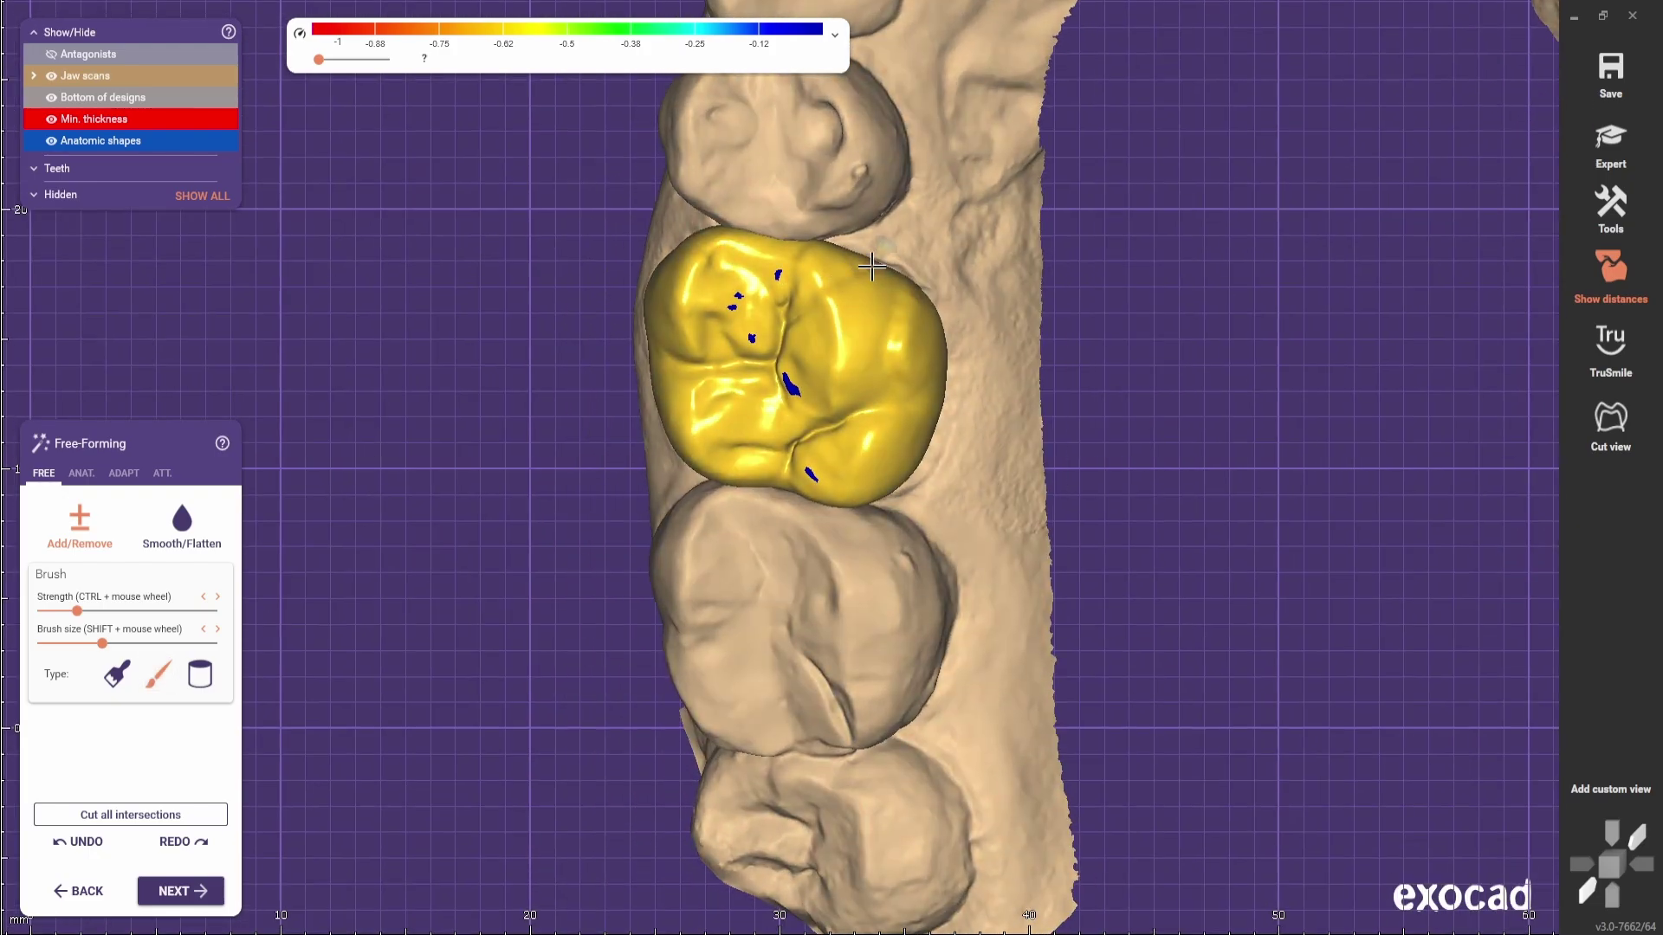
pyautogui.click(200, 539)
pyautogui.scroll(1, 870, 285)
pyautogui.keyDown('shift'); pyautogui.scroll(2, 849, 278); pyautogui.keyUp('shift')
pyautogui.scroll(-4, 862, 269)
pyautogui.moveTo(1028, 375)
pyautogui.mouseDown(button='right')
pyautogui.moveTo(959, 176)
pyautogui.moveTo(671, 708)
pyautogui.mouseUp(button='right')
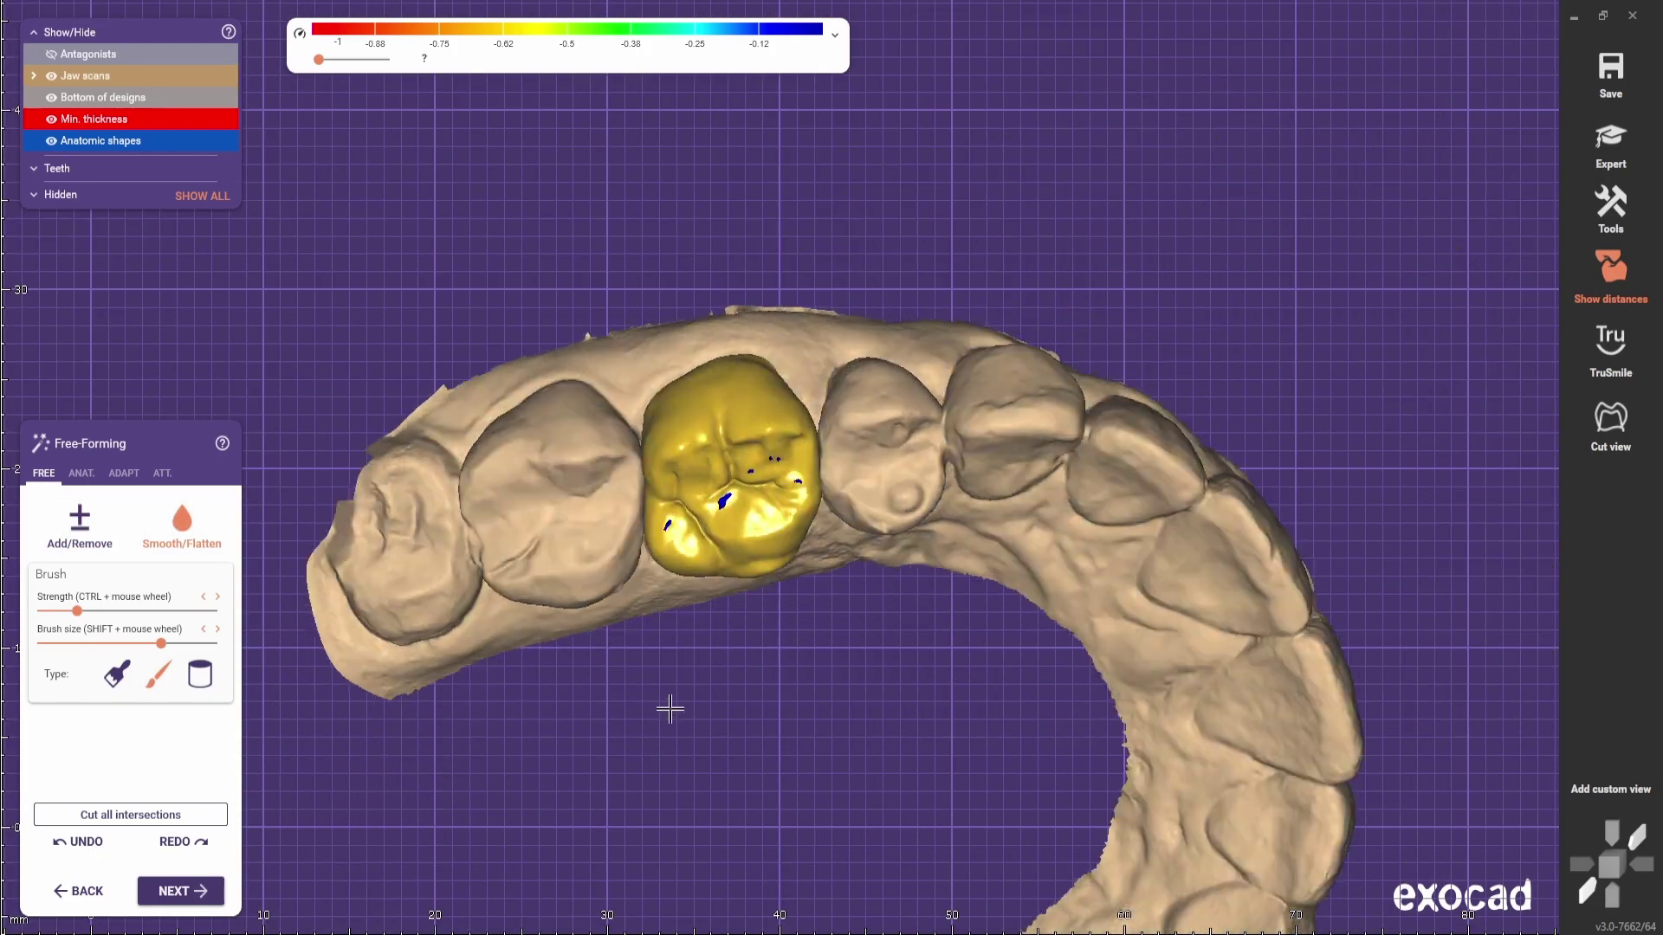
# - Adapt the crown occlusally by cutting its intersections with the antagonist
pyautogui.scroll(5, 745, 571)
pyautogui.scroll(-6, 848, 530)
pyautogui.scroll(3, 872, 573)
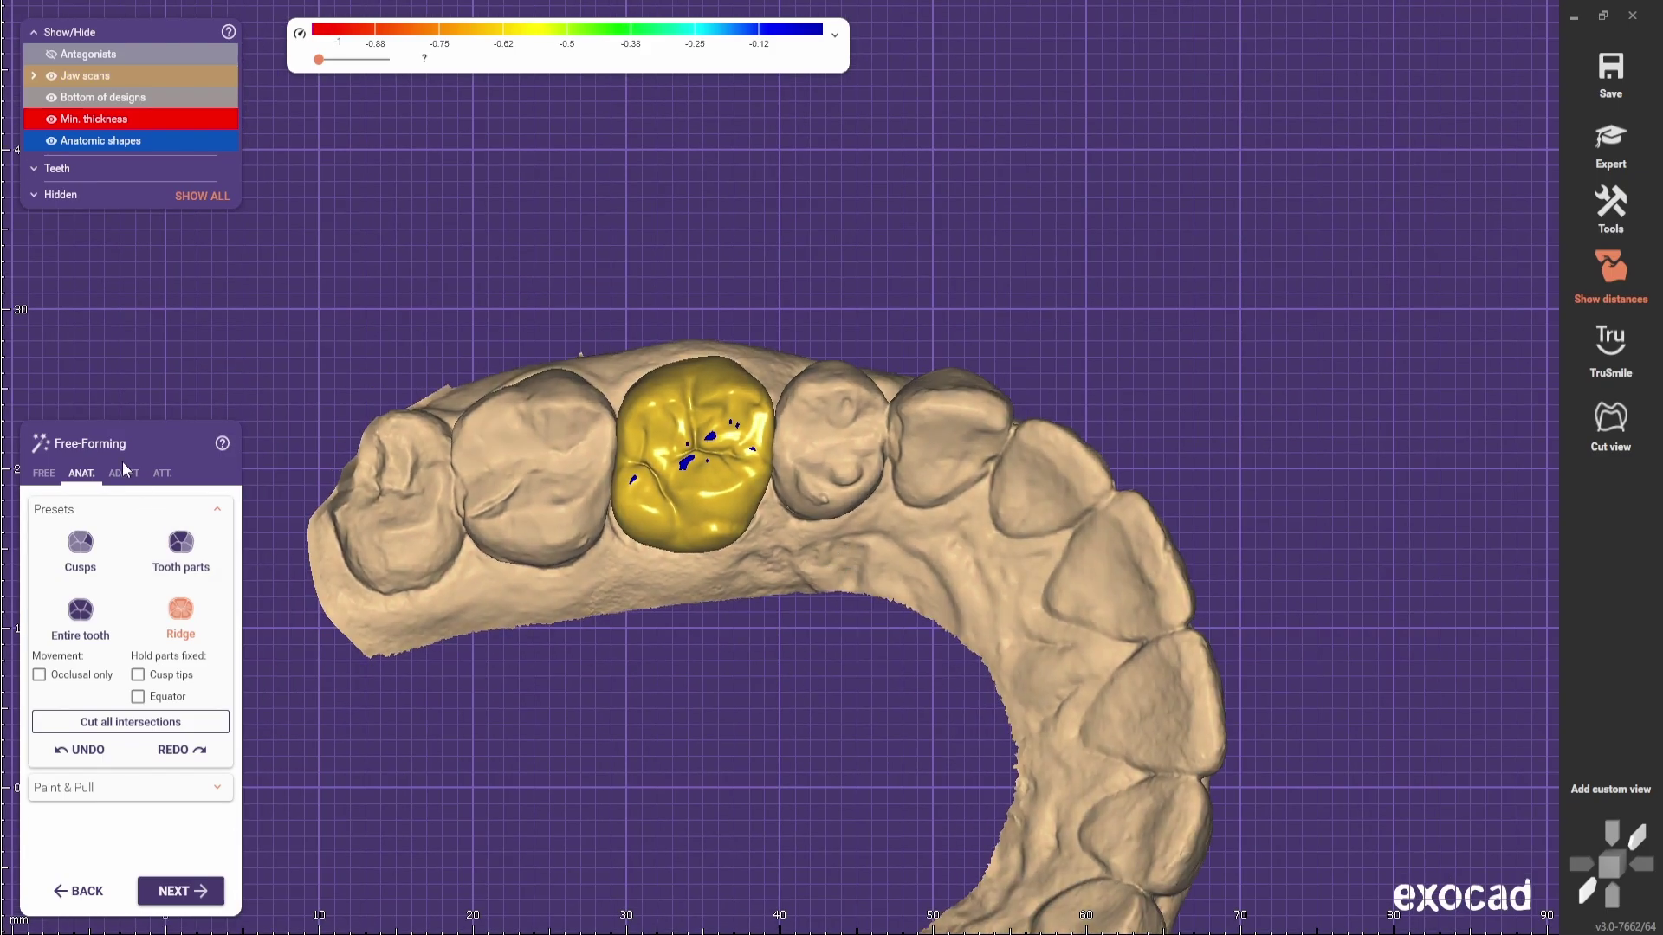
pyautogui.click(124, 472)
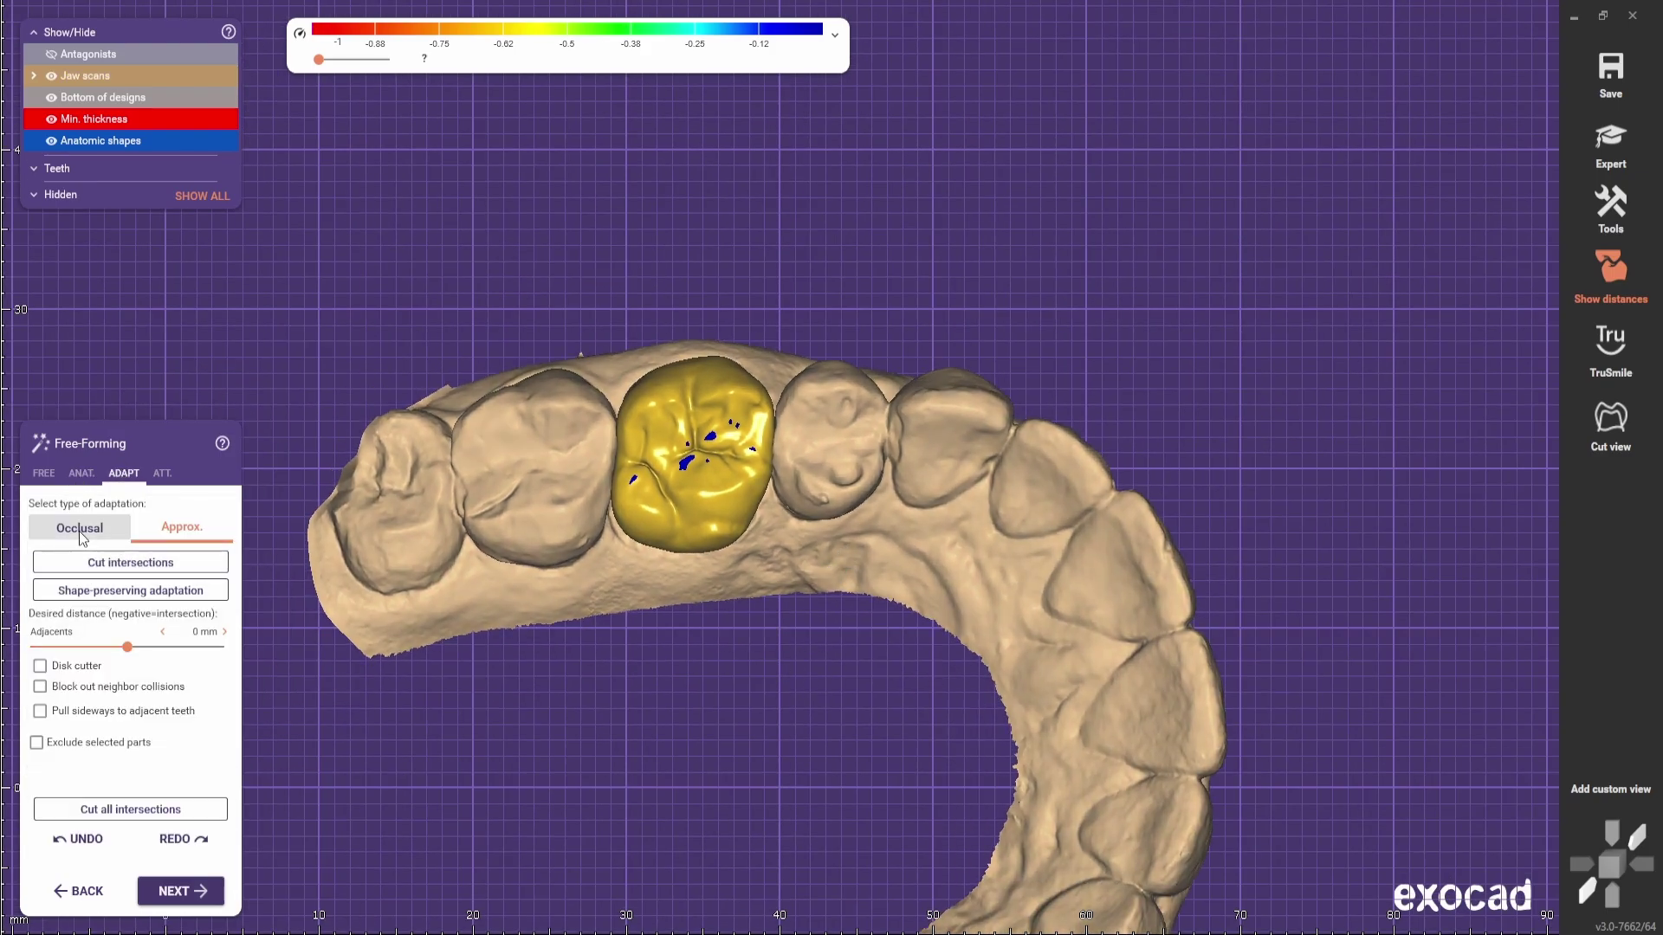
pyautogui.click(137, 571)
pyautogui.scroll(1, 696, 546)
# - Carve the mesial fossa and its fissures with Add/Remove at the smallest size, and soften them with Smooth/Flatten
pyautogui.click(43, 474)
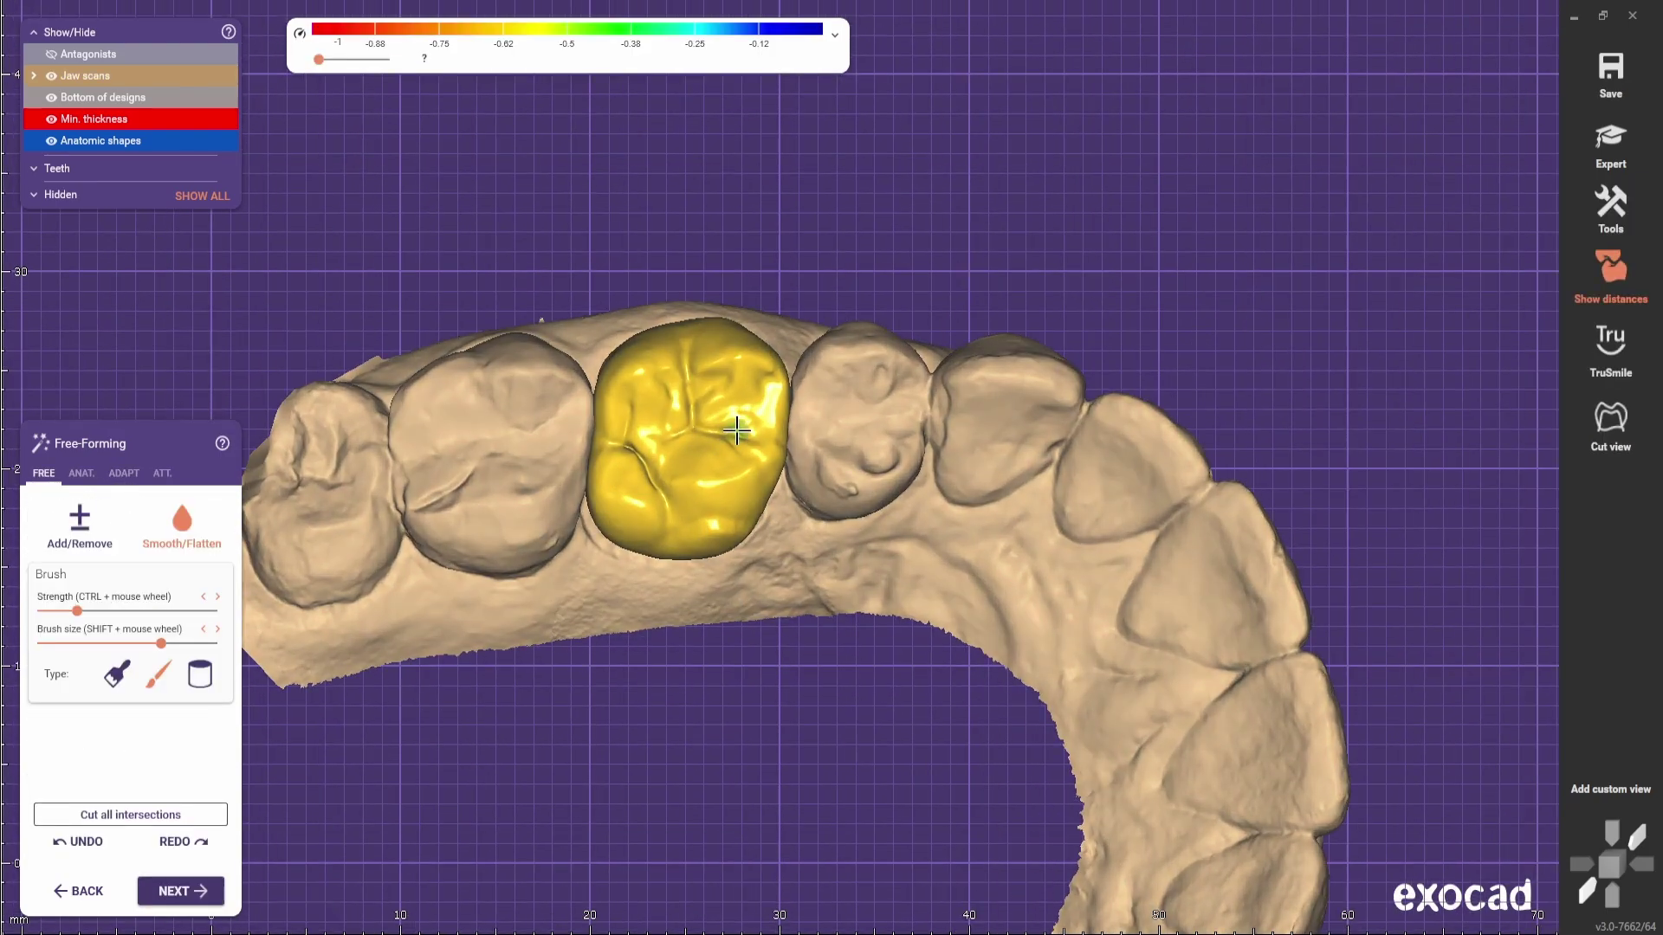
pyautogui.scroll(4, 762, 394)
pyautogui.scroll(-2, 779, 459)
pyautogui.click(80, 525)
pyautogui.scroll(1, 814, 372)
pyautogui.keyDown('shift'); pyautogui.scroll(3, 765, 387); pyautogui.keyUp('shift')
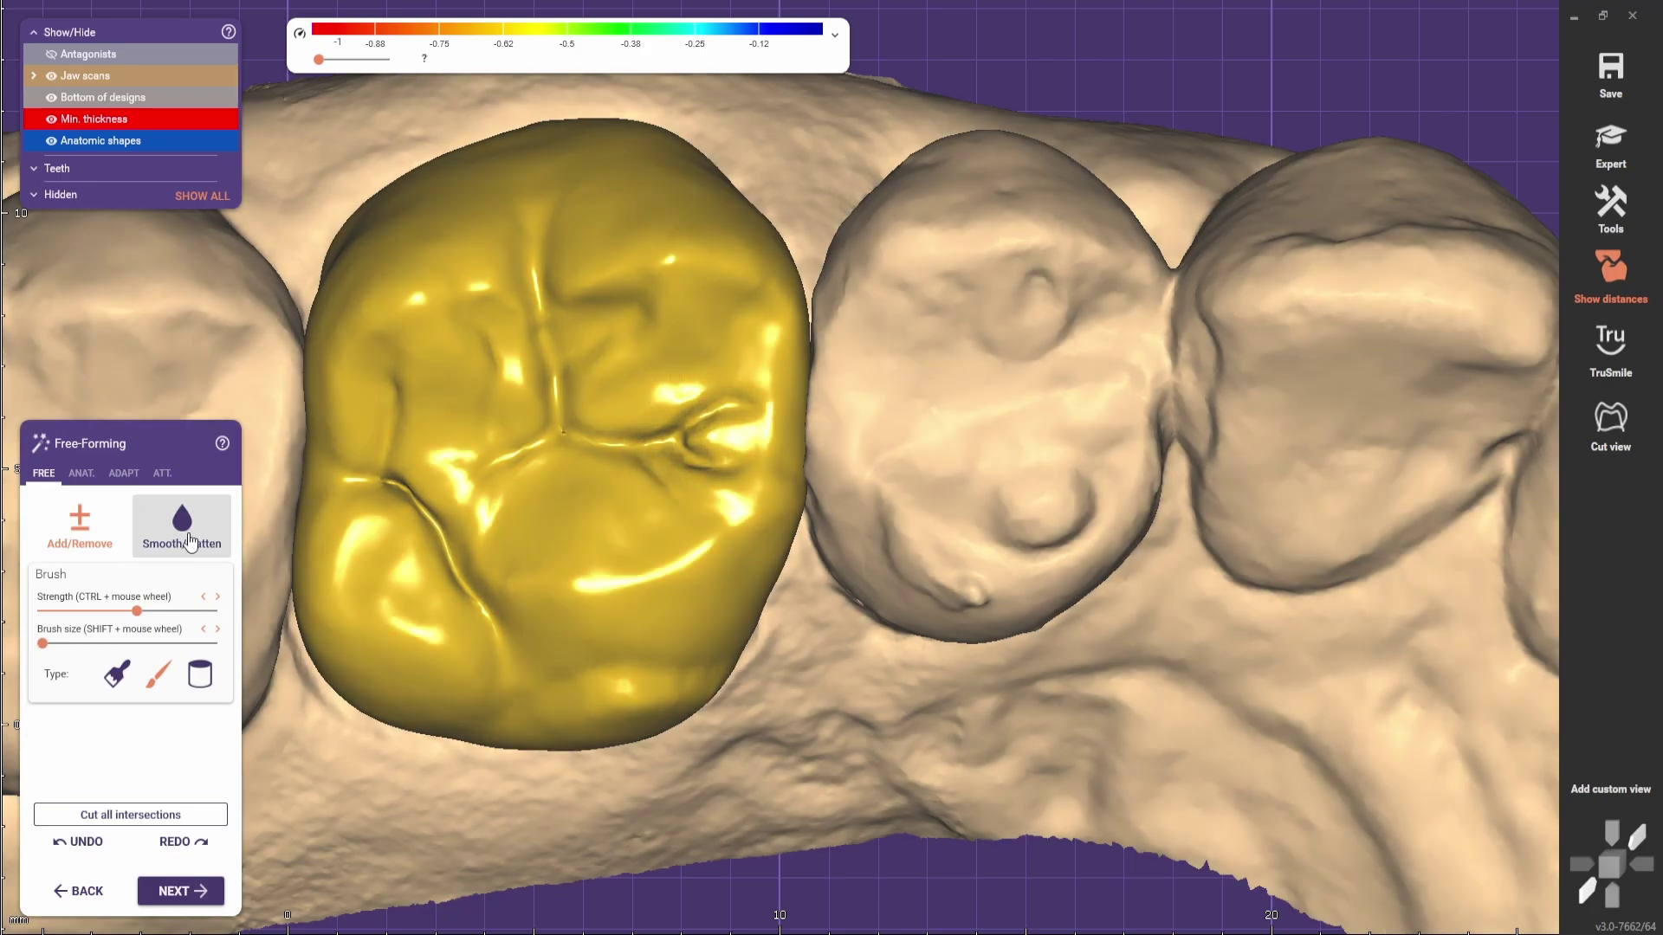
pyautogui.click(188, 537)
pyautogui.keyDown('shift'); pyautogui.scroll(4, 716, 386); pyautogui.keyUp('shift')
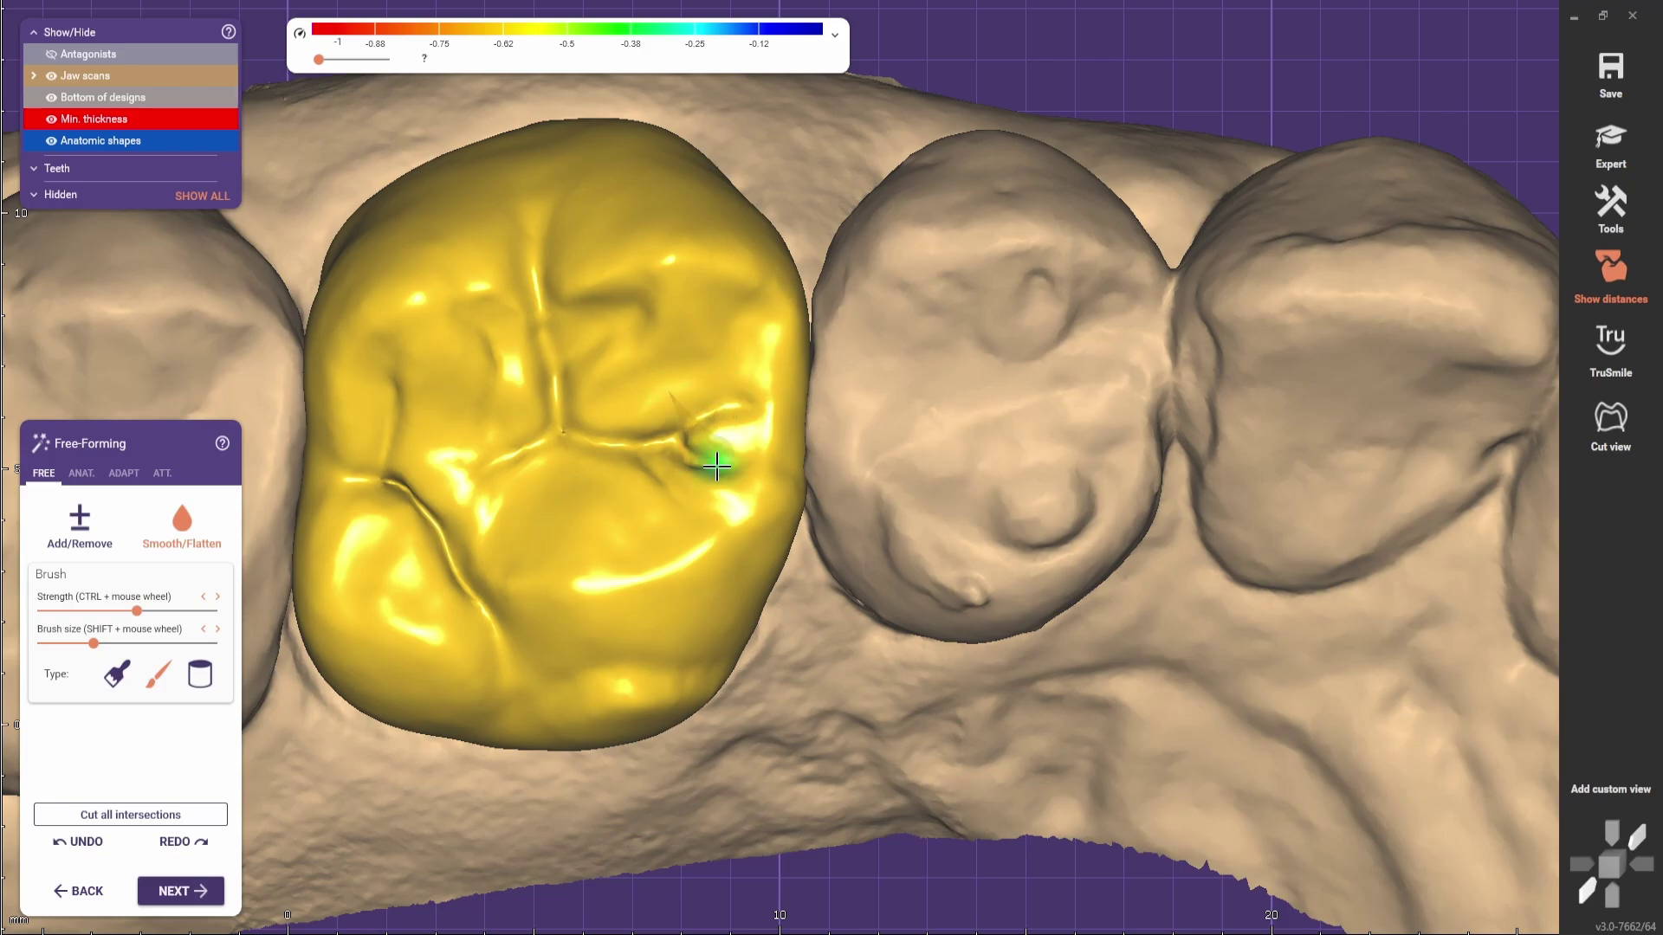
# - Refine the mesial and palatal ridges with the anatomic Ridge preset
pyautogui.scroll(-5, 804, 575)
pyautogui.click(81, 474)
pyautogui.click(181, 612)
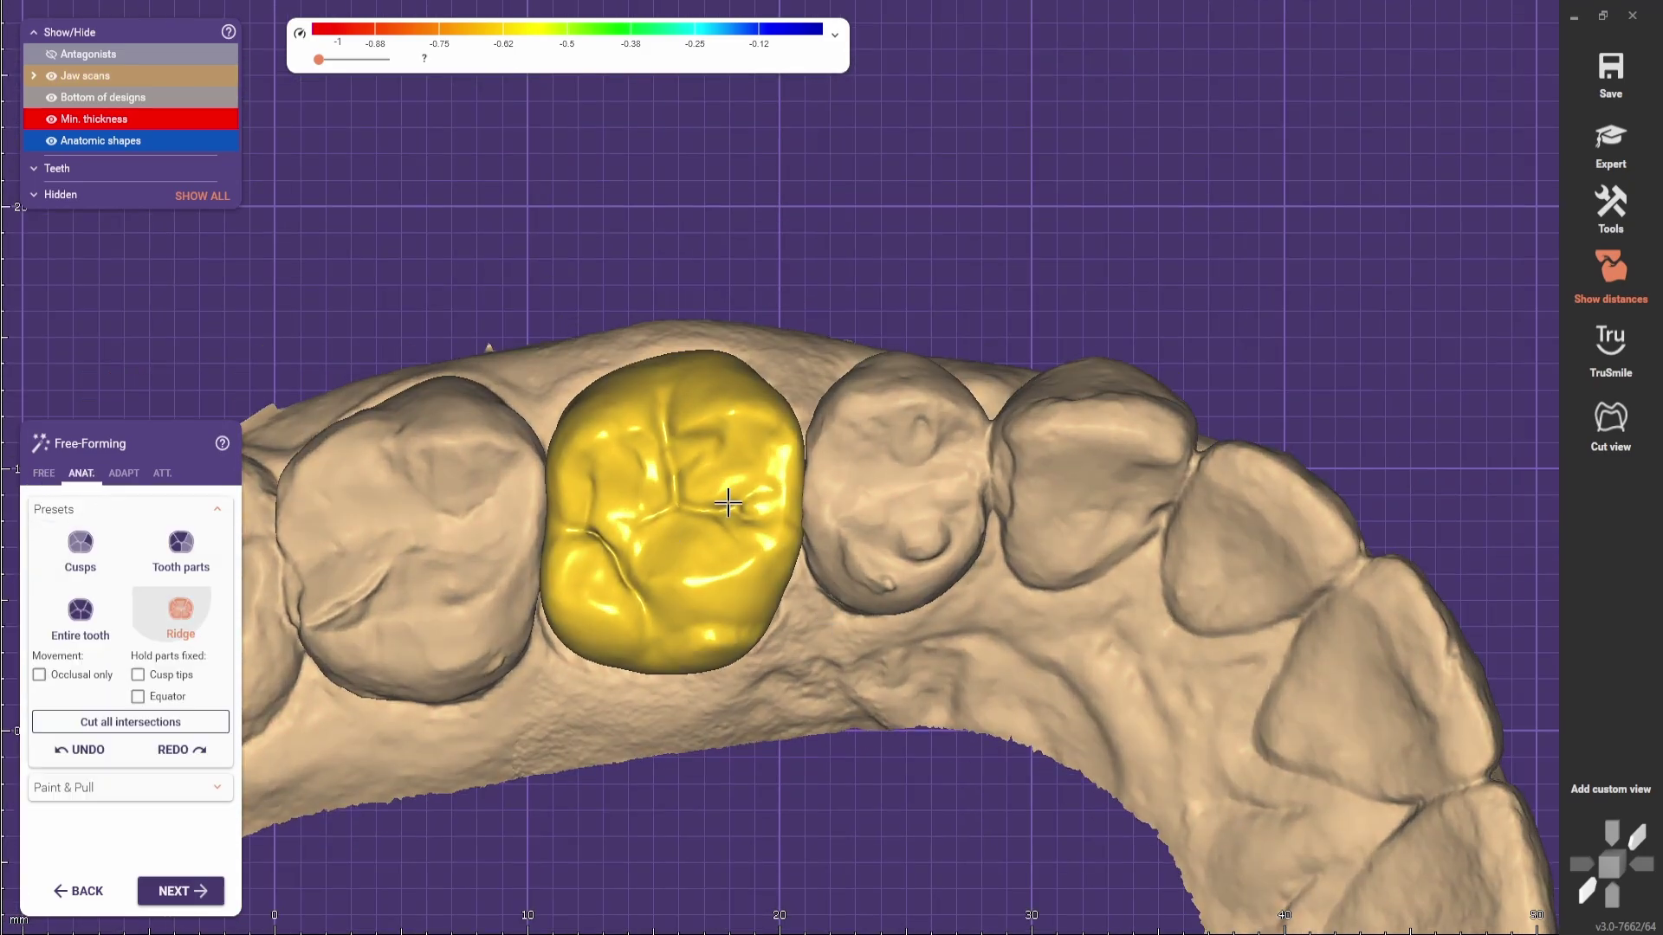
pyautogui.scroll(1, 742, 510)
pyautogui.scroll(-4, 749, 639)
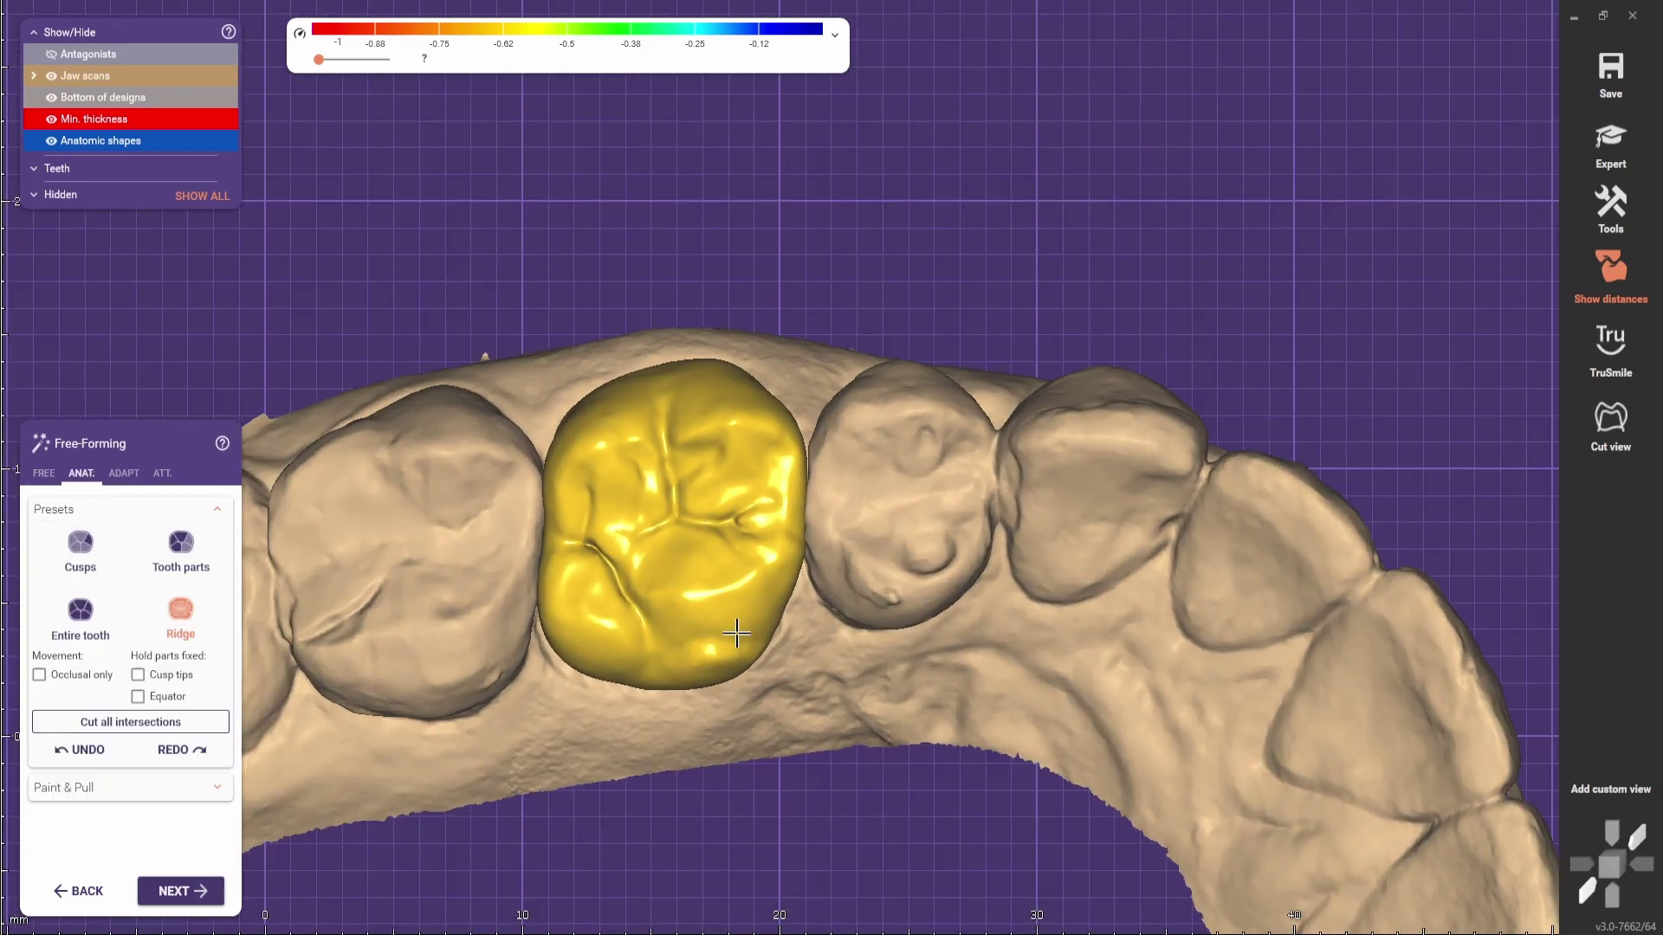
pyautogui.moveTo(760, 658); pyautogui.dragTo(836, 587, button='middle')
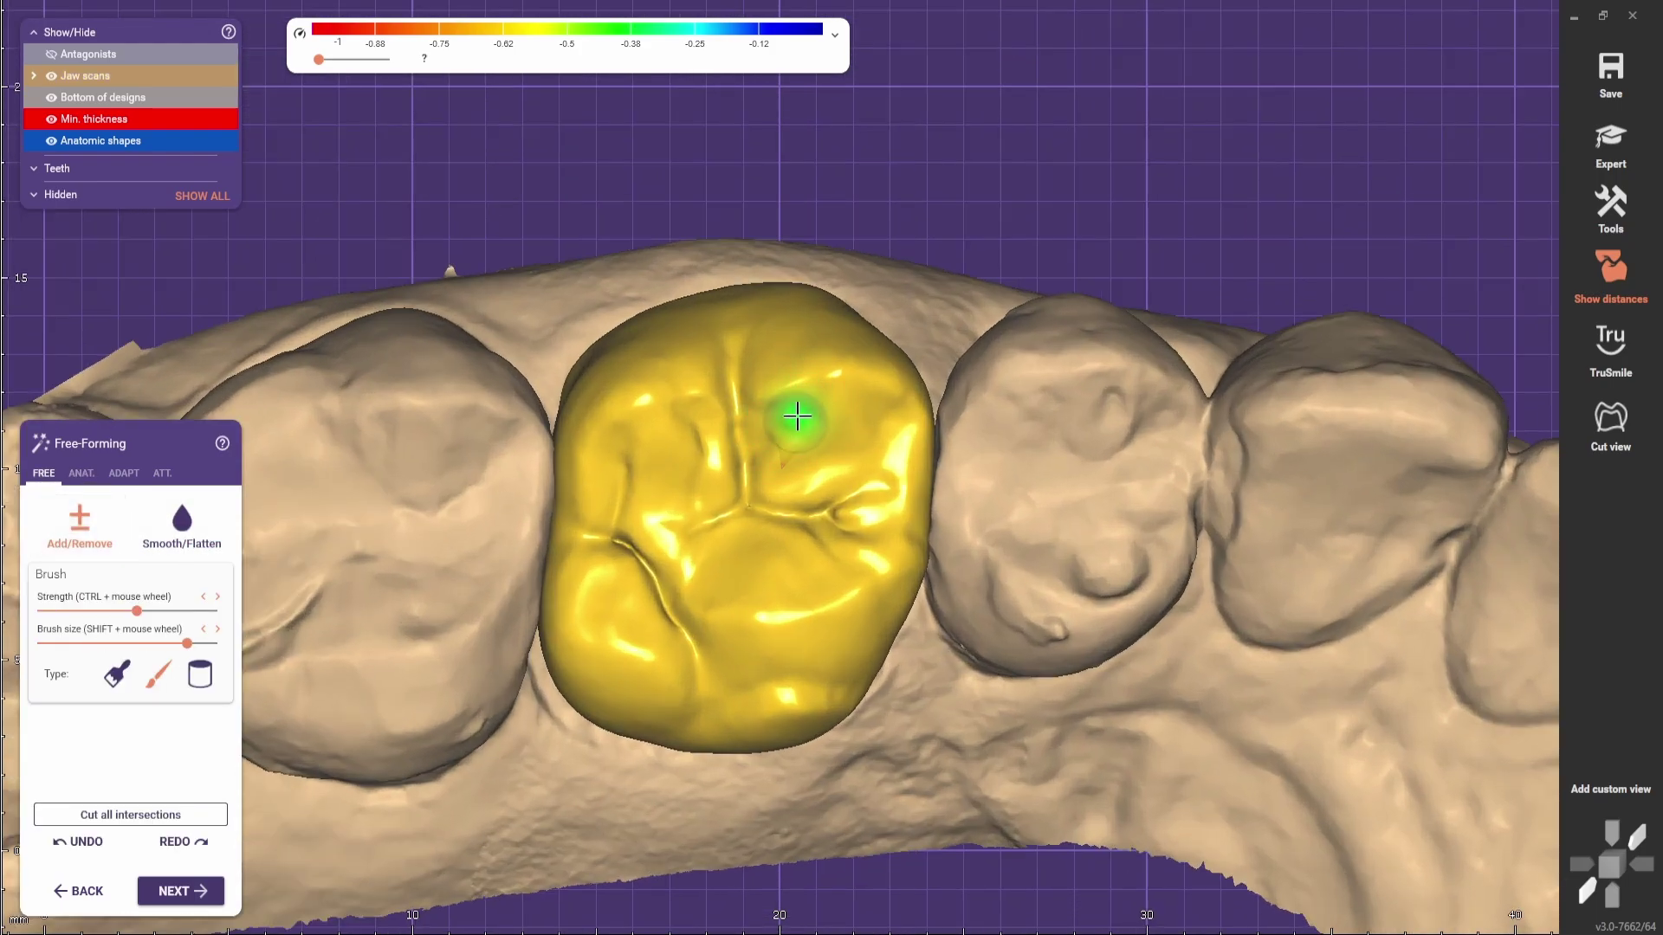
# - Carve the central fissure and a fine side groove on the mesiobuccal cusp with Add/Remove, and smooth their edges
pyautogui.click(182, 526)
pyautogui.keyDown('shift'); pyautogui.scroll(-4, 796, 414); pyautogui.keyUp('shift')
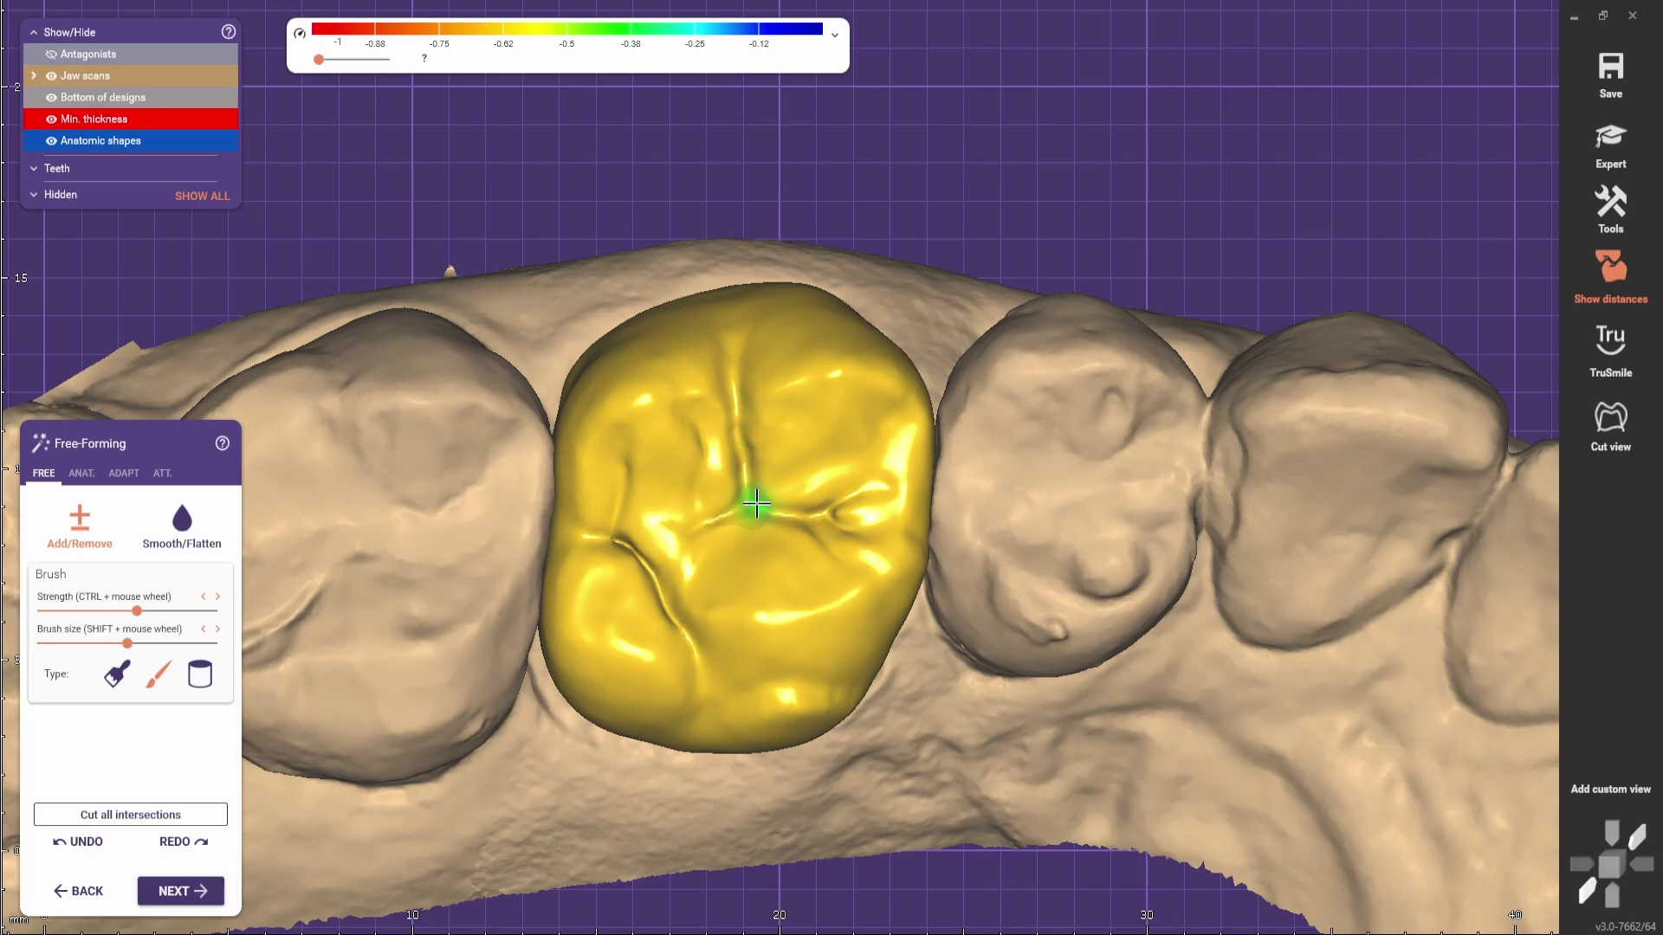
pyautogui.scroll(3, 662, 491)
pyautogui.keyDown('ctrl'); pyautogui.scroll(1, 774, 443); pyautogui.keyUp('ctrl')
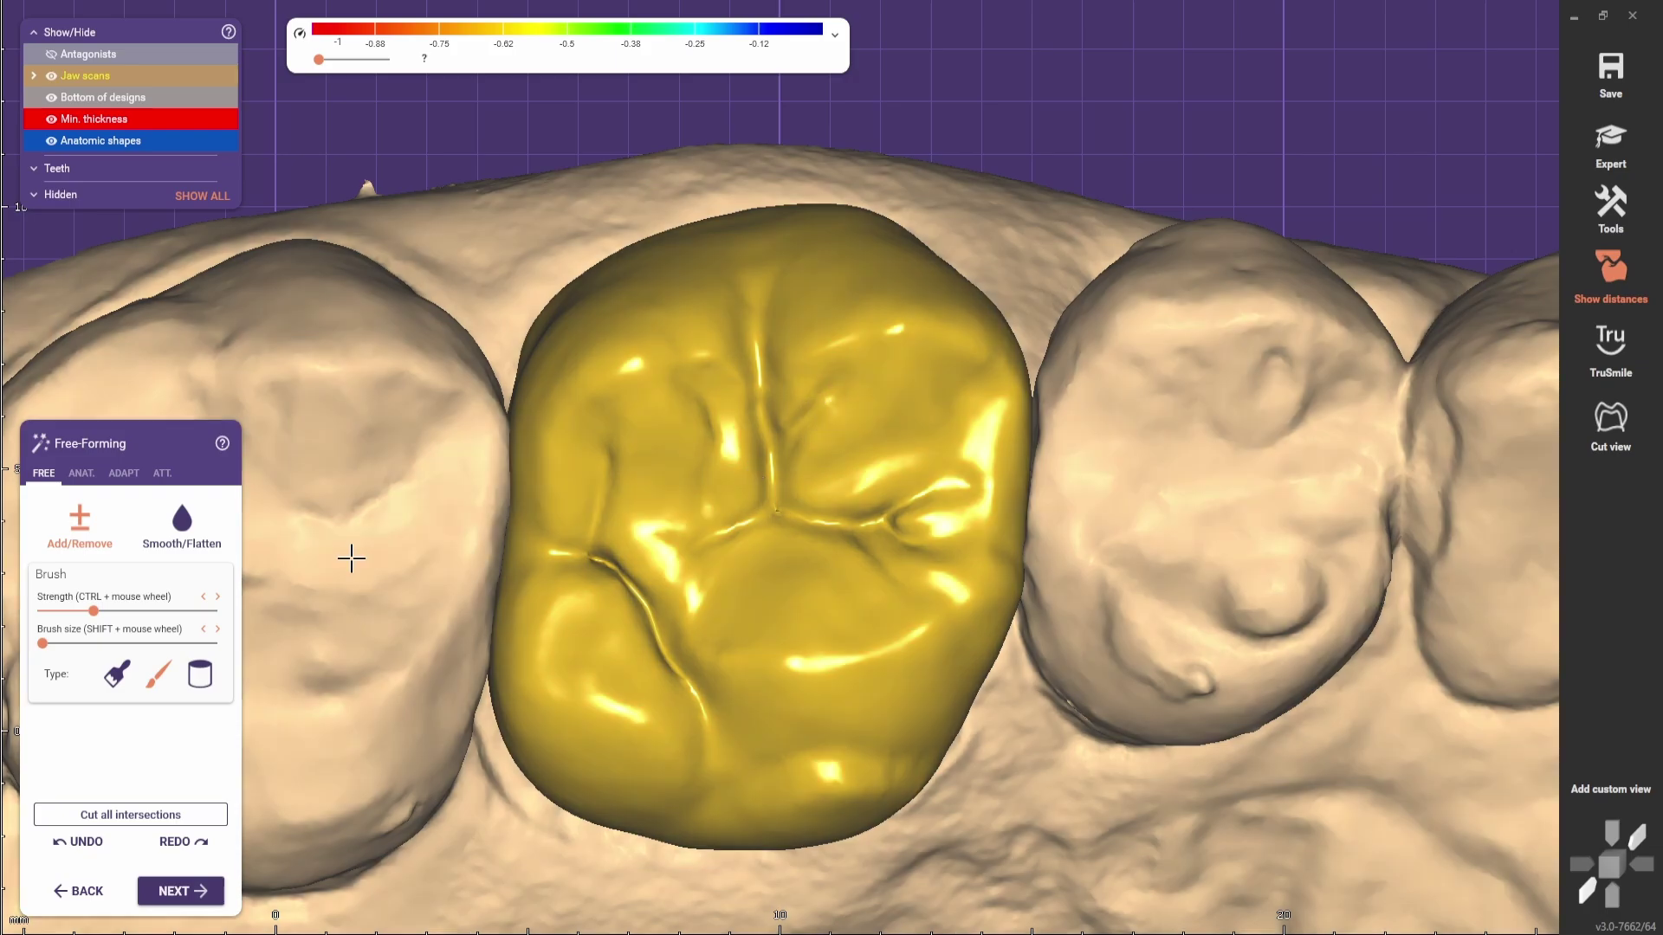
pyautogui.click(181, 526)
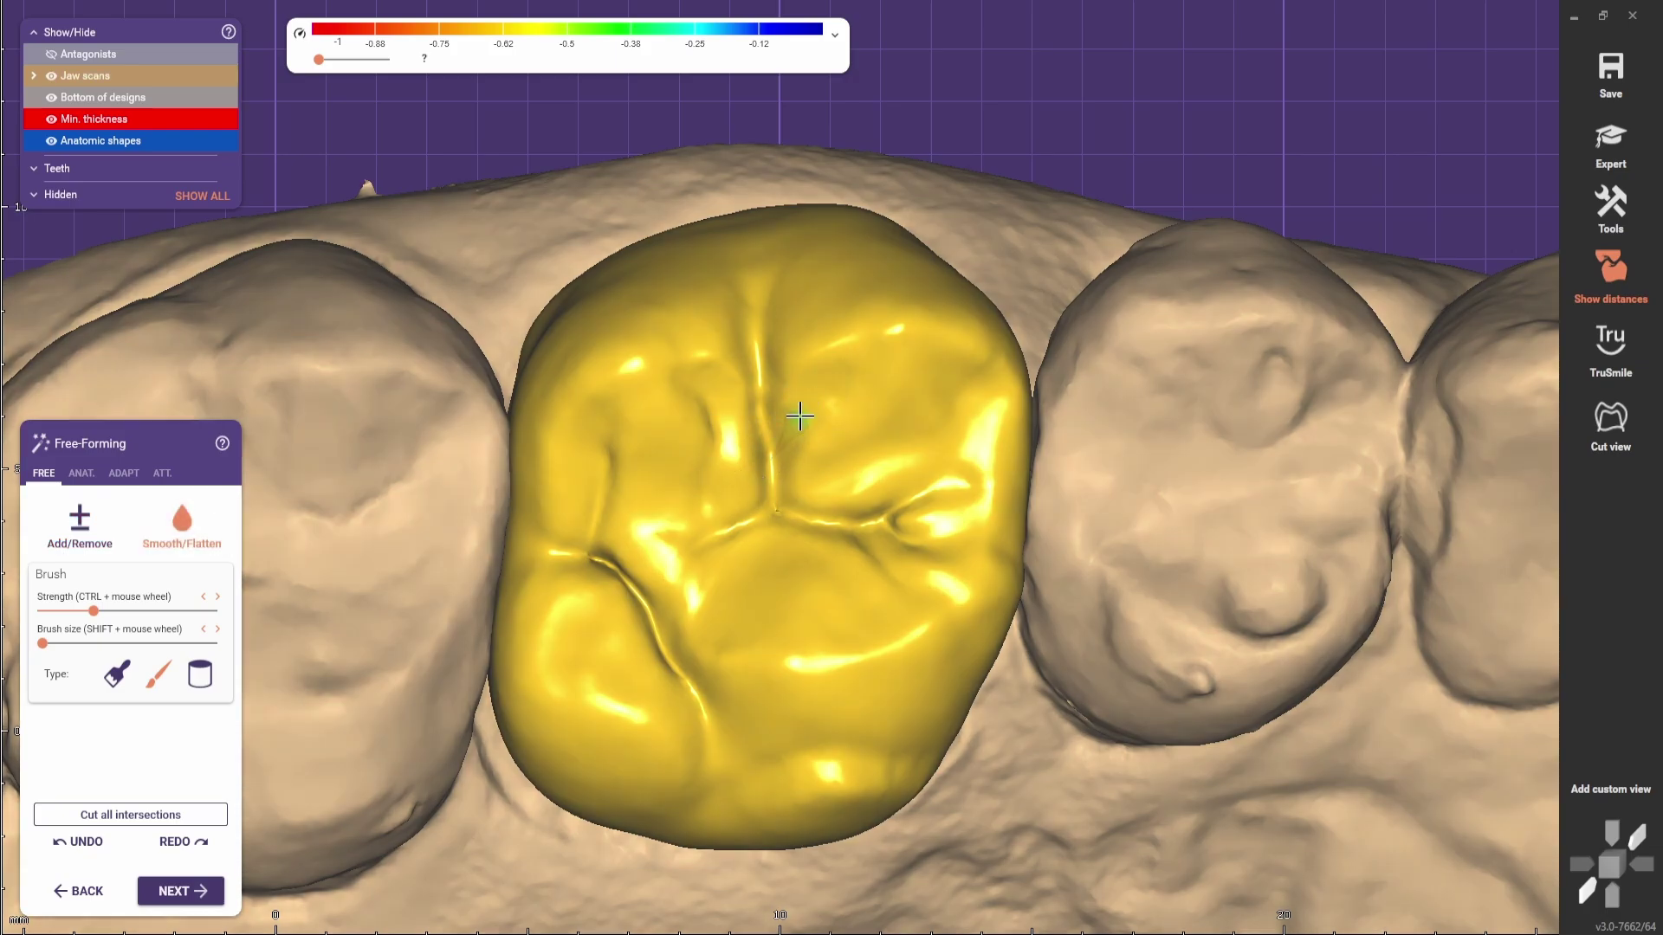
pyautogui.scroll(-4, 794, 494)
pyautogui.scroll(3, 814, 546)
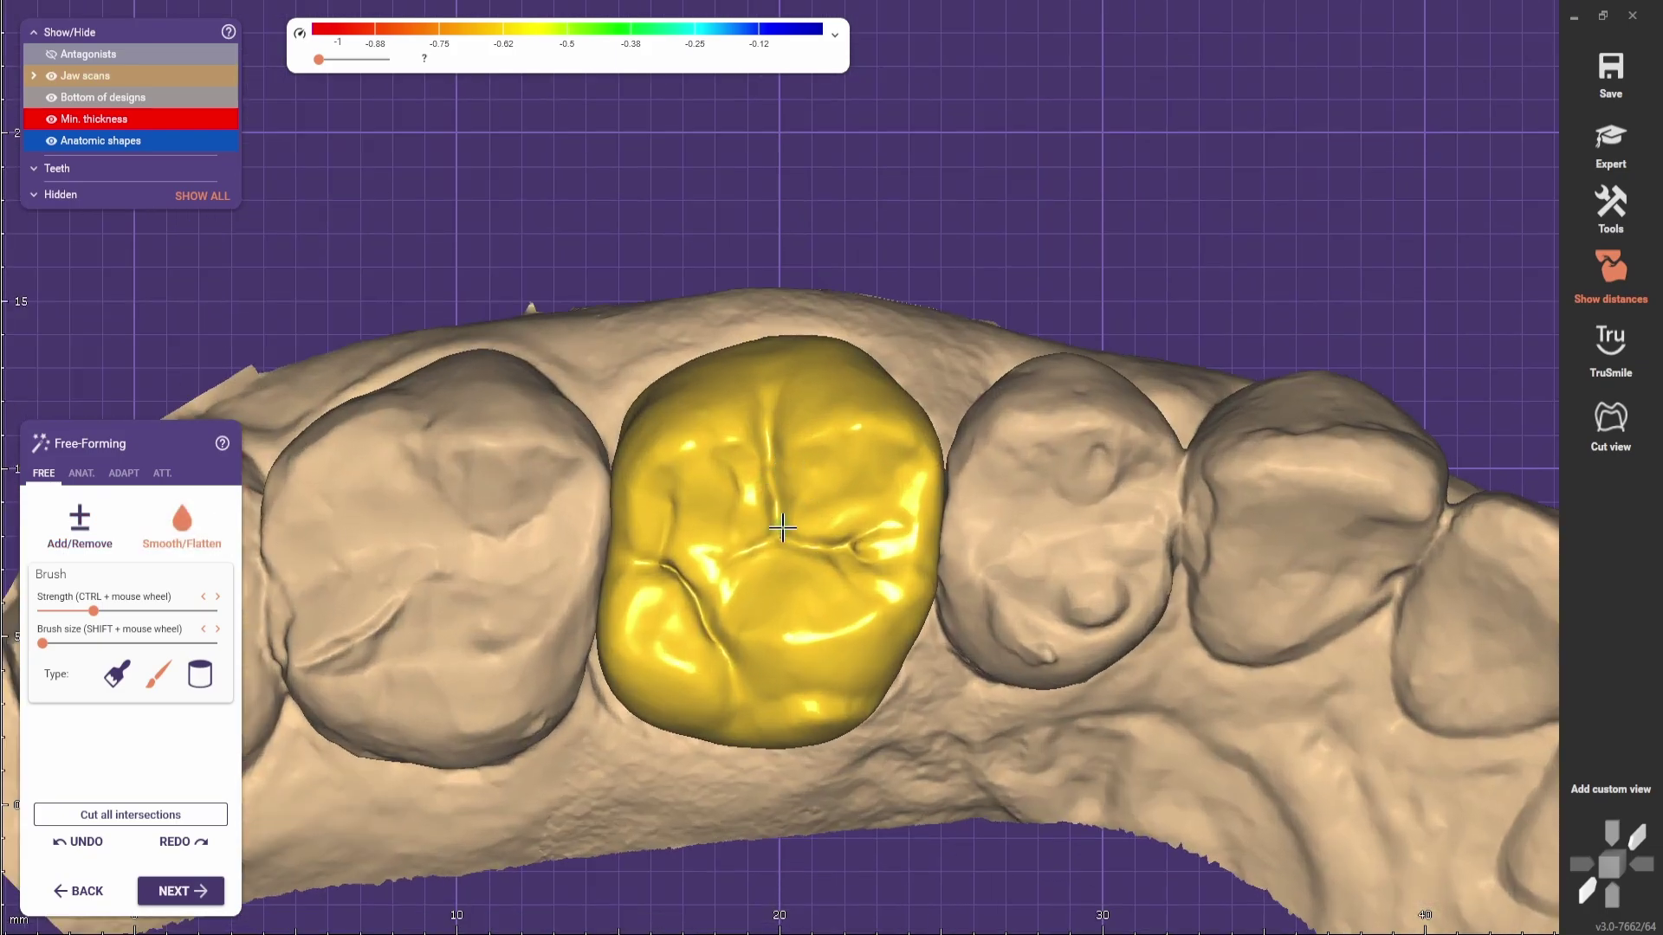
# - Fine-tune the crown's outline with the anatomic Ridge preset
pyautogui.click(81, 474)
pyautogui.scroll(2, 763, 472)
pyautogui.scroll(-4, 779, 473)
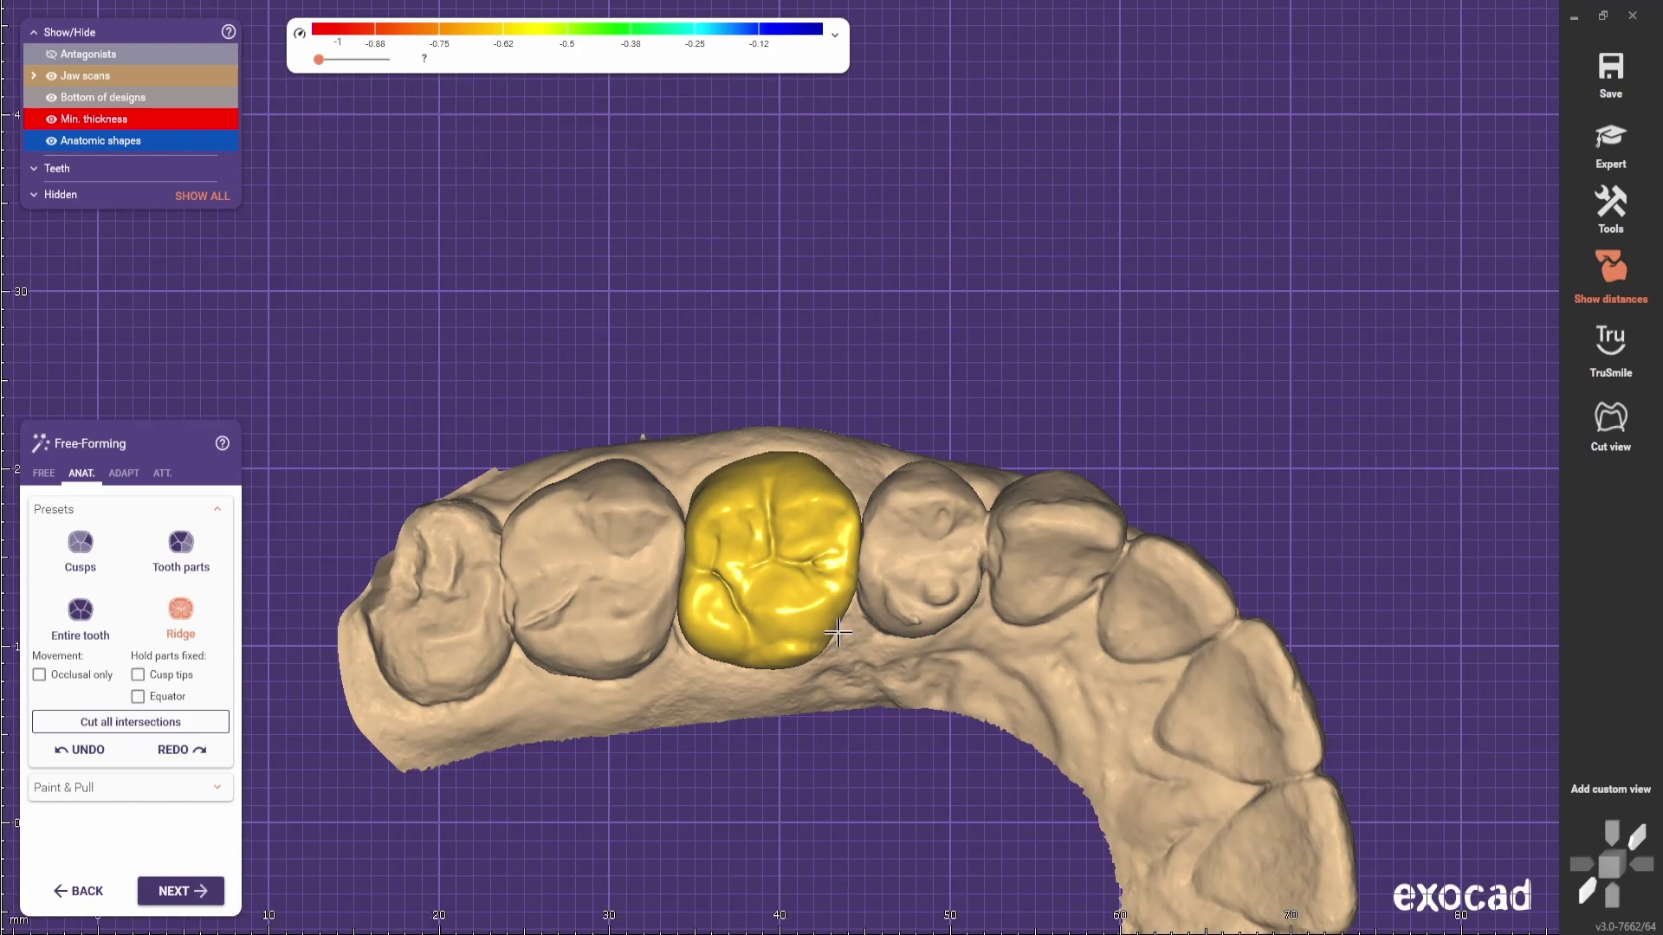
pyautogui.moveTo(978, 414); pyautogui.dragTo(977, 413, button='right')
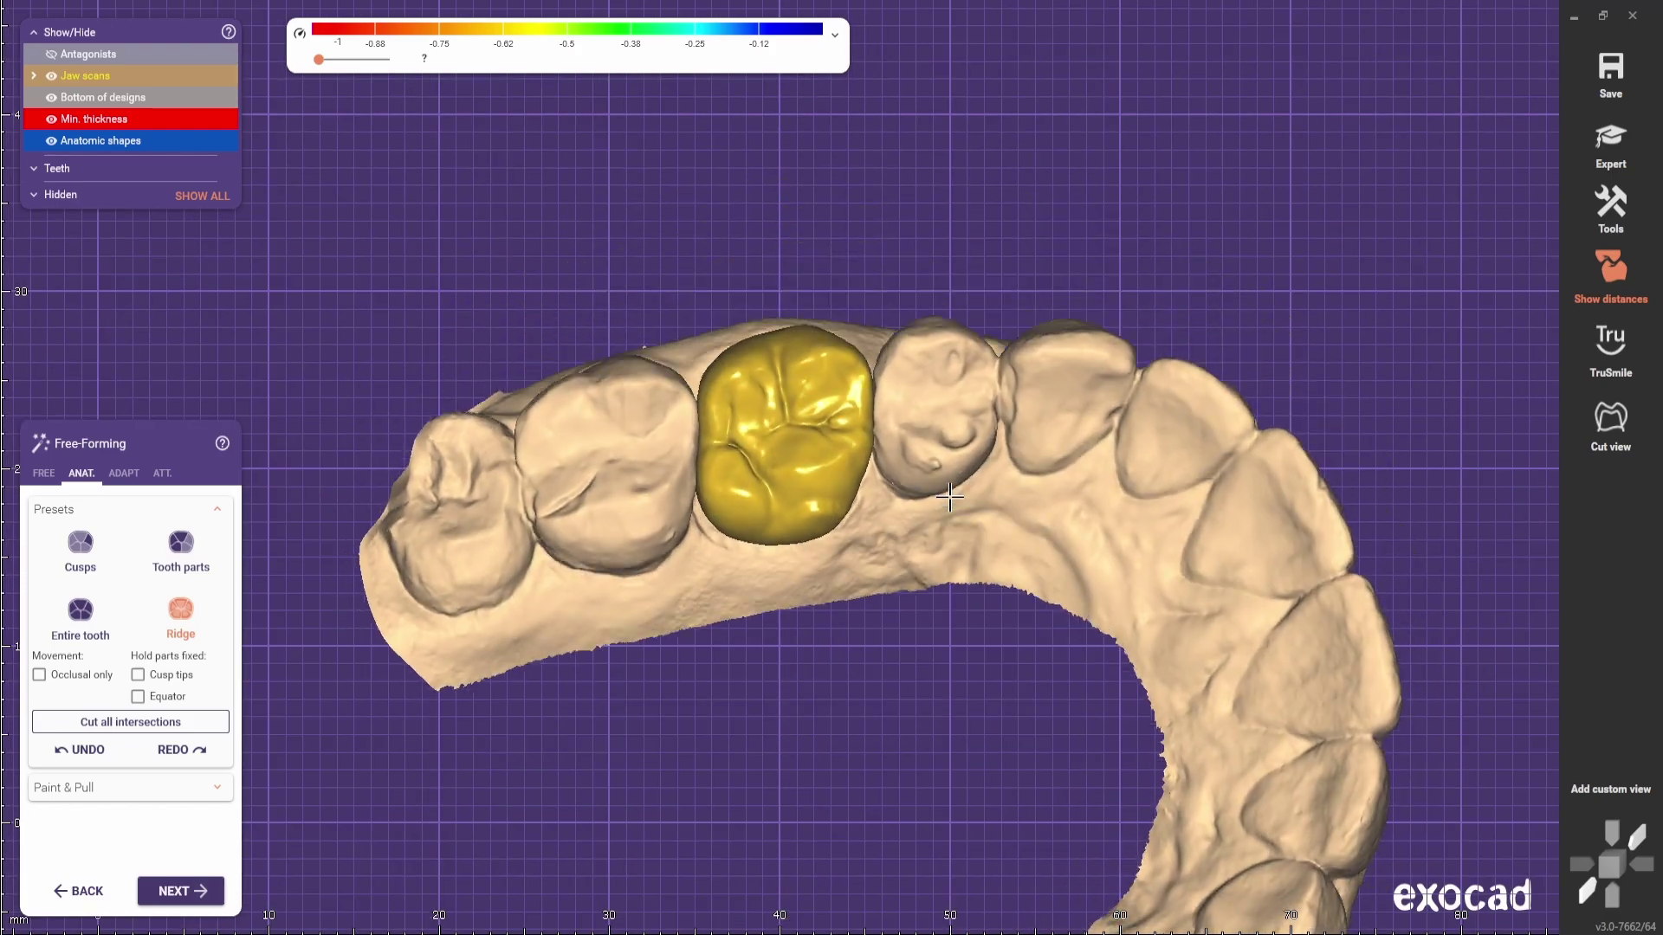
# - Examine the crown's occlusal relief and its alignment with the neighbouring teeth in the arch
pyautogui.scroll(2, 964, 523)
pyautogui.scroll(2, 970, 493)
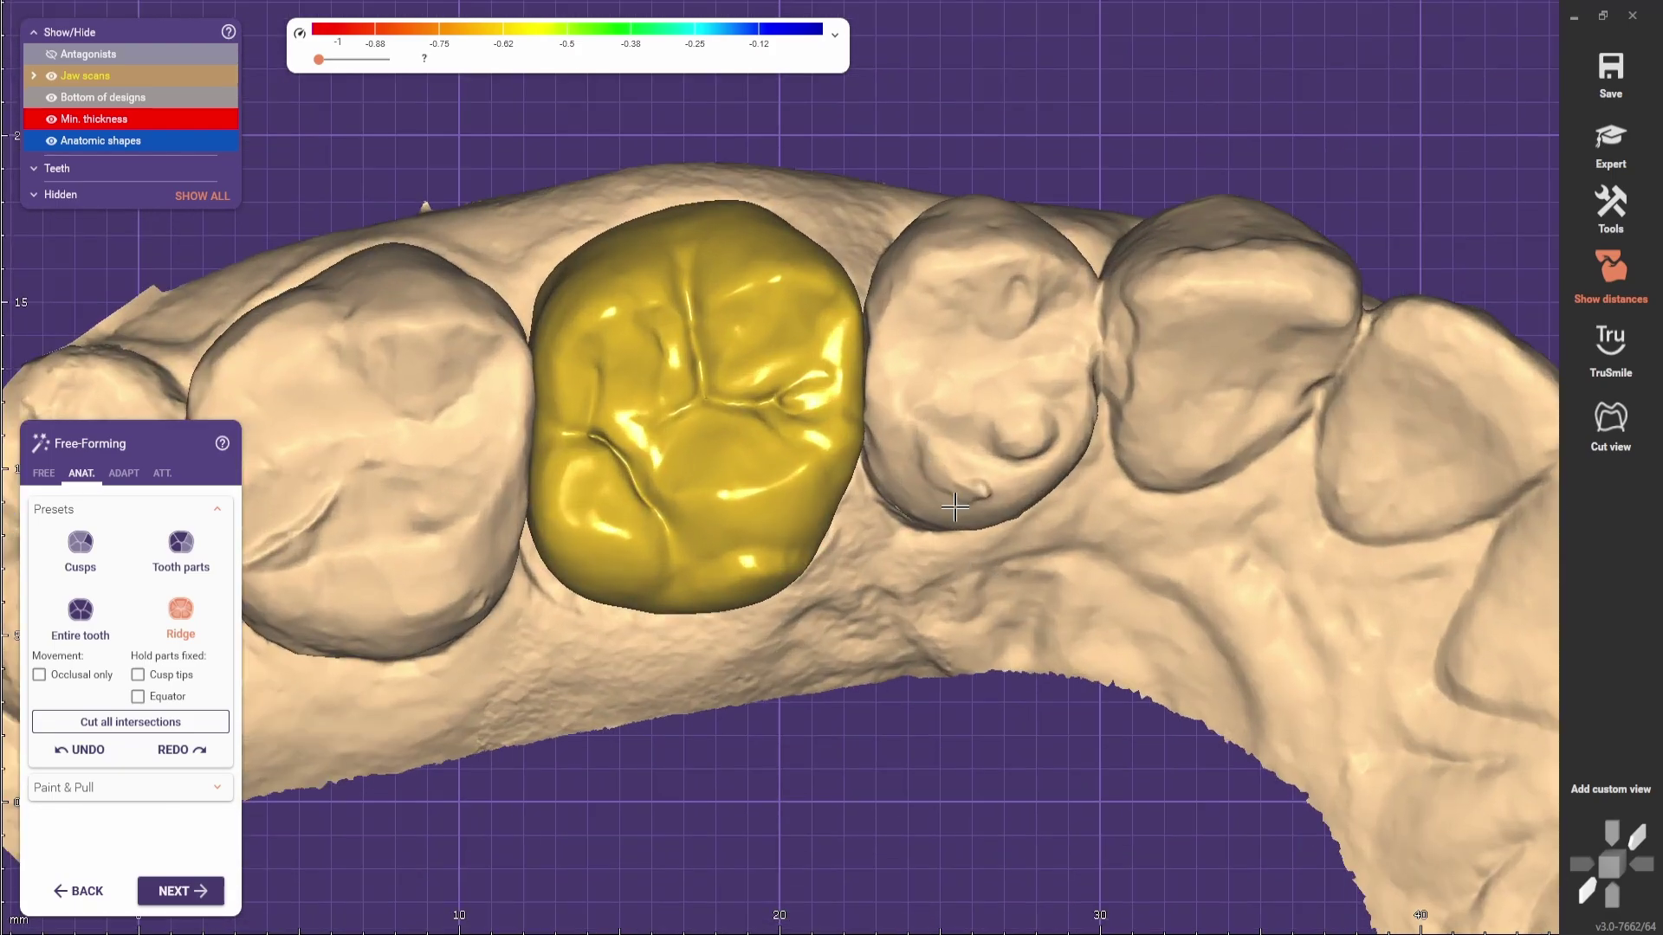
pyautogui.scroll(-3, 966, 491)
pyautogui.moveTo(991, 557); pyautogui.dragTo(1018, 529, button='right')
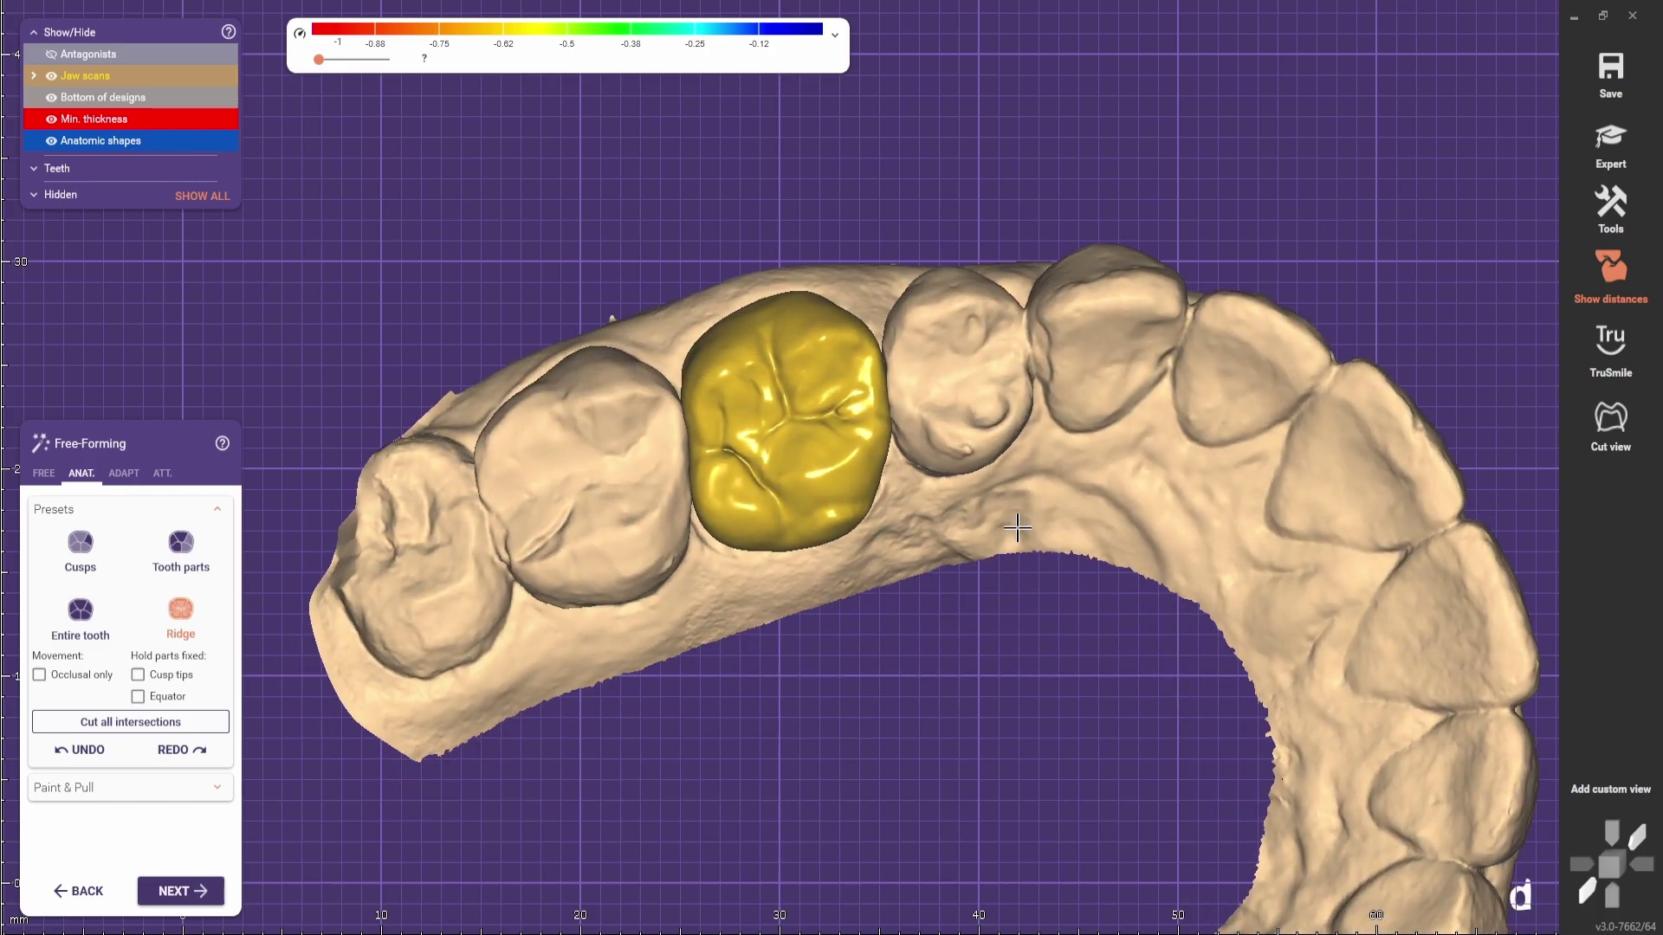
pyautogui.moveTo(983, 601); pyautogui.dragTo(973, 601, button='right')
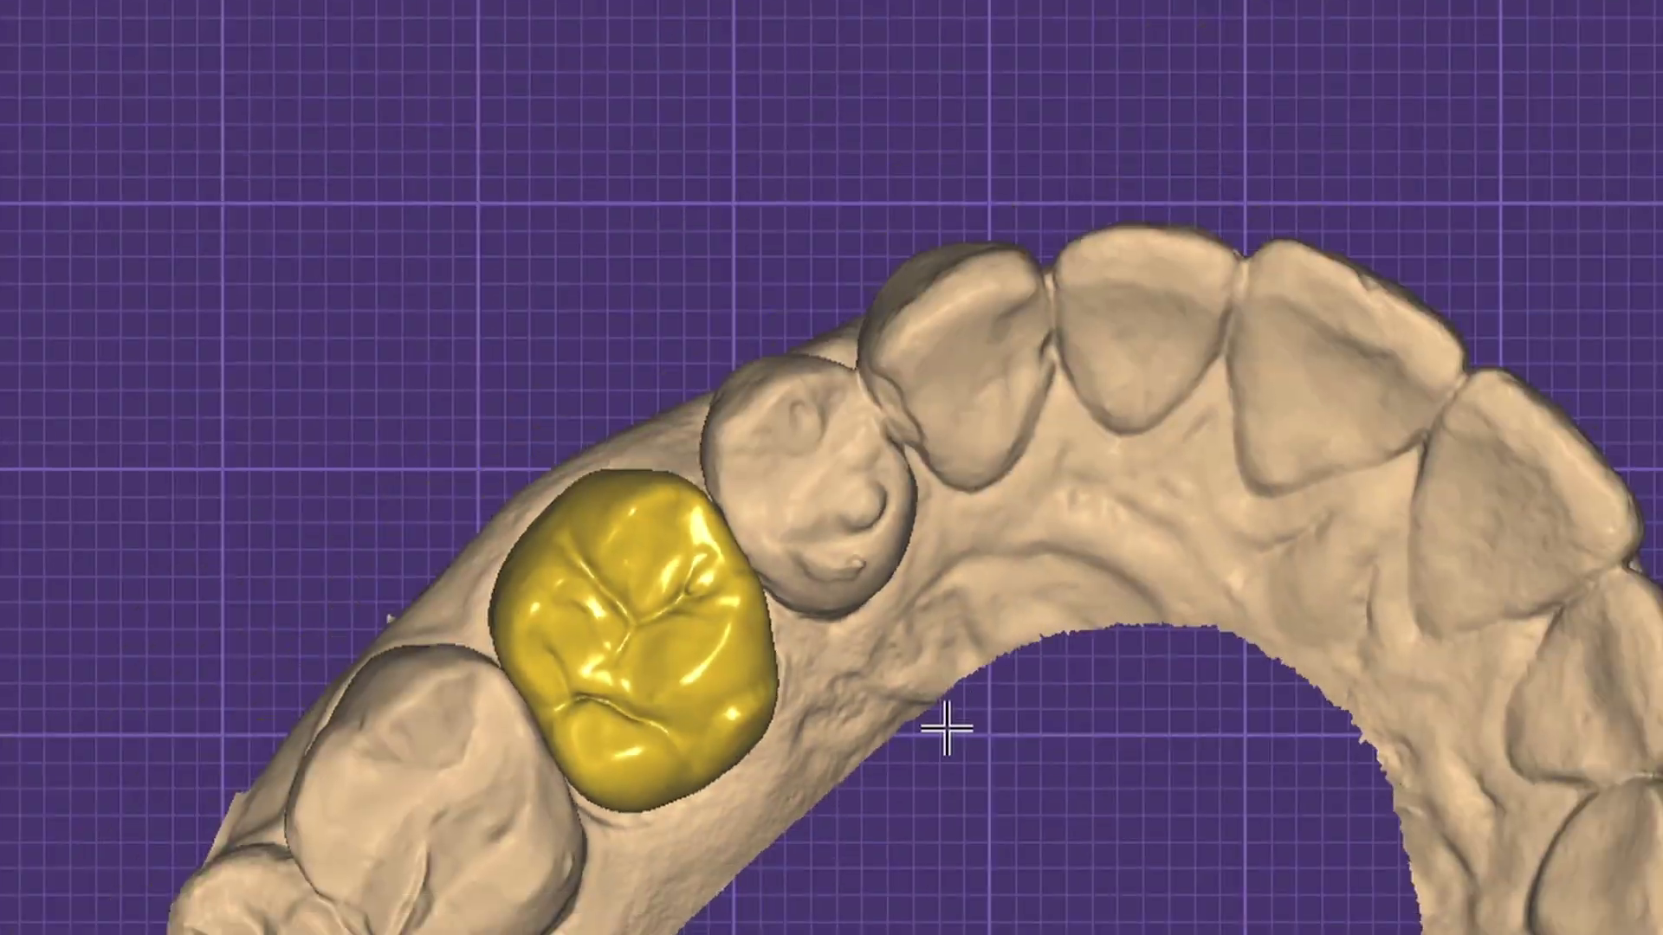
pyautogui.moveTo(943, 731); pyautogui.dragTo(941, 721, button='right')
pyautogui.moveTo(941, 720); pyautogui.dragTo(1013, 453, button='middle')
pyautogui.moveTo(1013, 453); pyautogui.dragTo(1014, 449, button='right')
pyautogui.moveTo(1014, 449); pyautogui.dragTo(676, 623, button='middle')
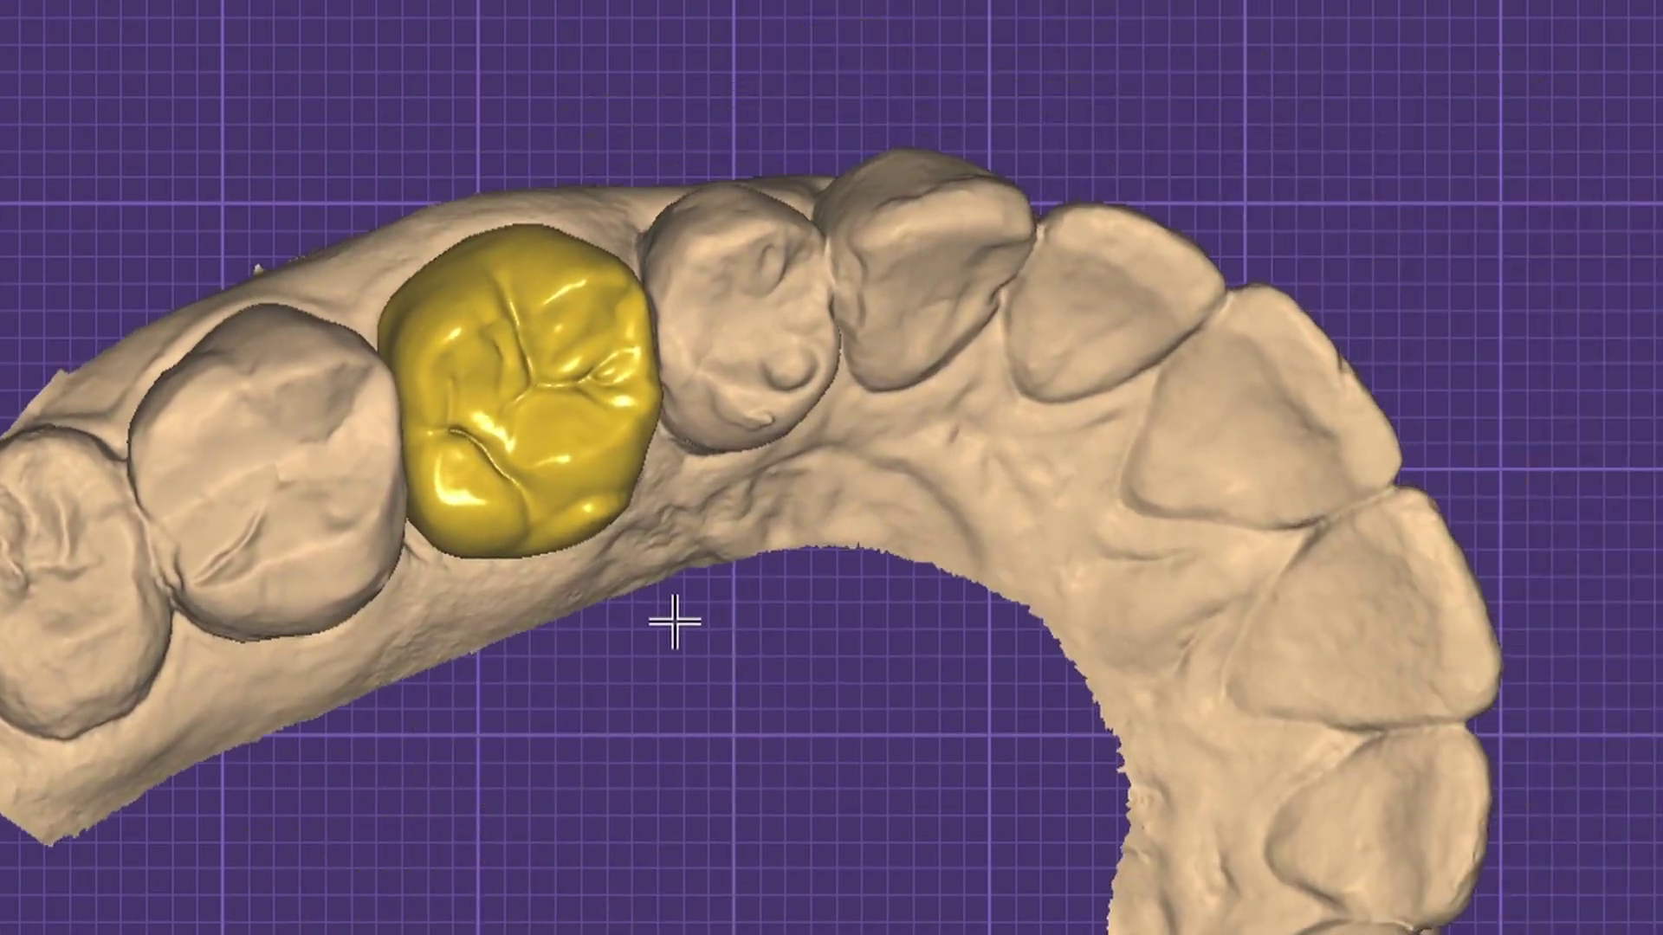
pyautogui.moveTo(675, 623); pyautogui.dragTo(836, 712, button='right')
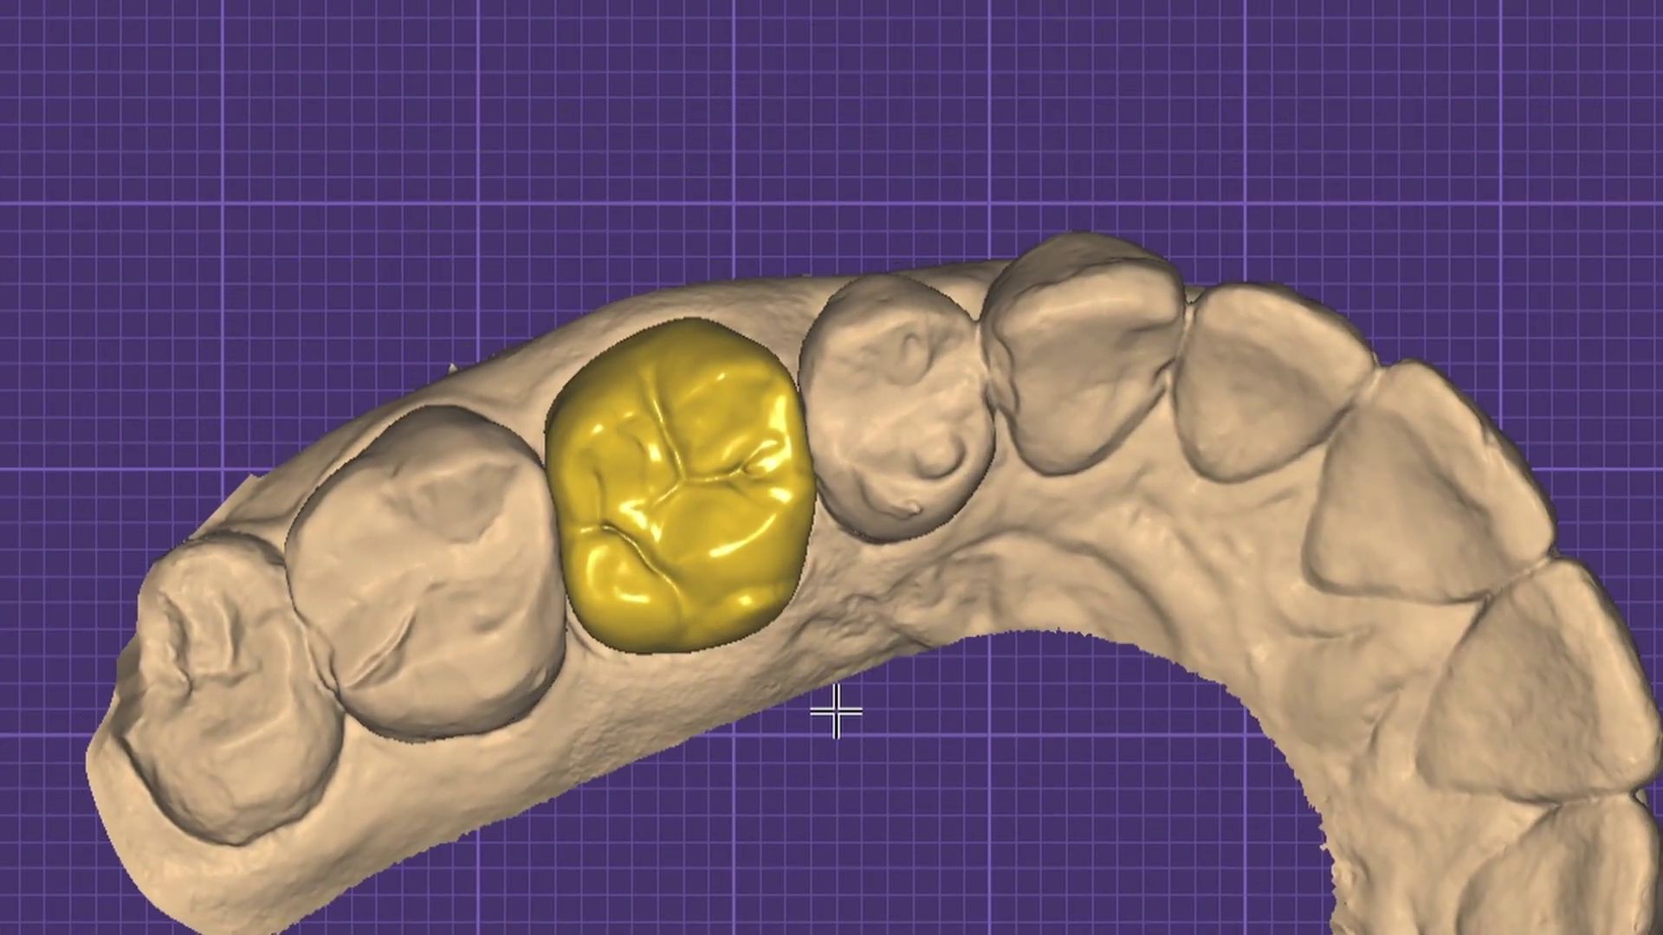